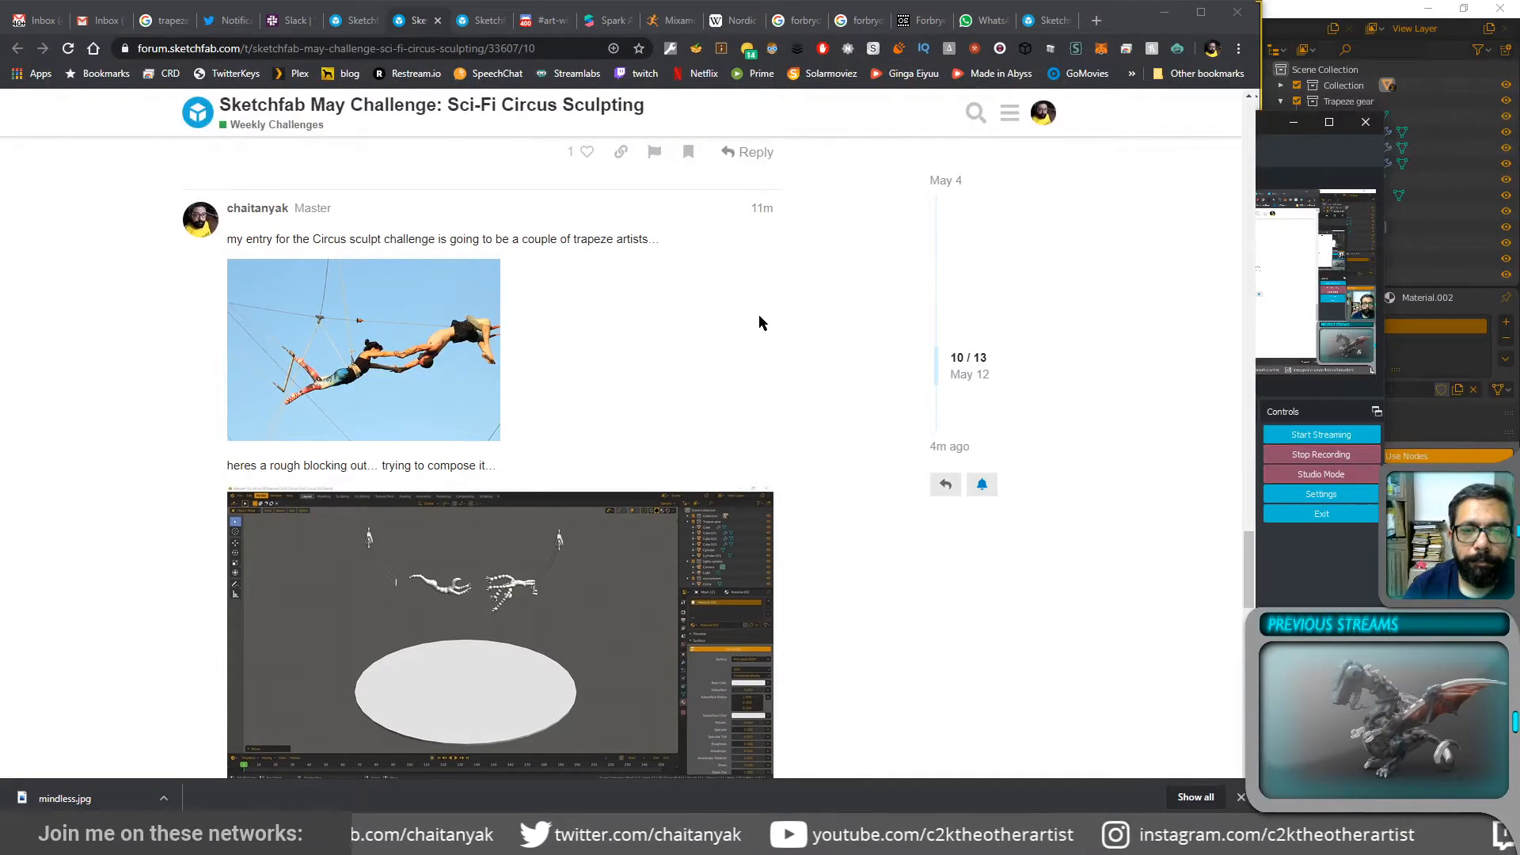
# Step: Review the trapeze-artist reference photo, blockout images and notes in the Circus Sculpting forum post, and switch to Blender
pyautogui.click(538, 359)
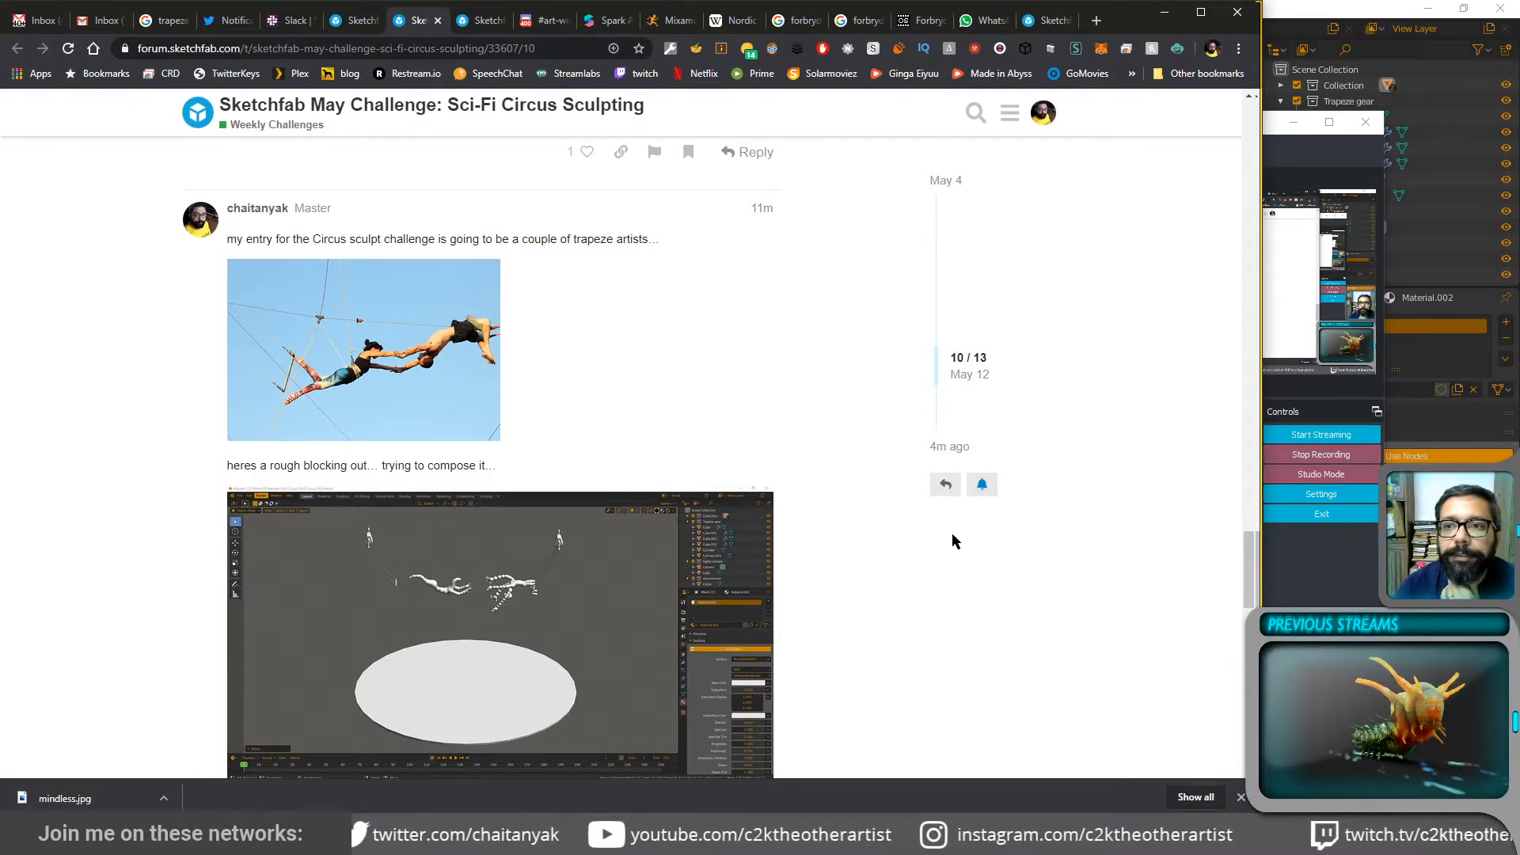
pyautogui.hotkey('alt', 'Tab')
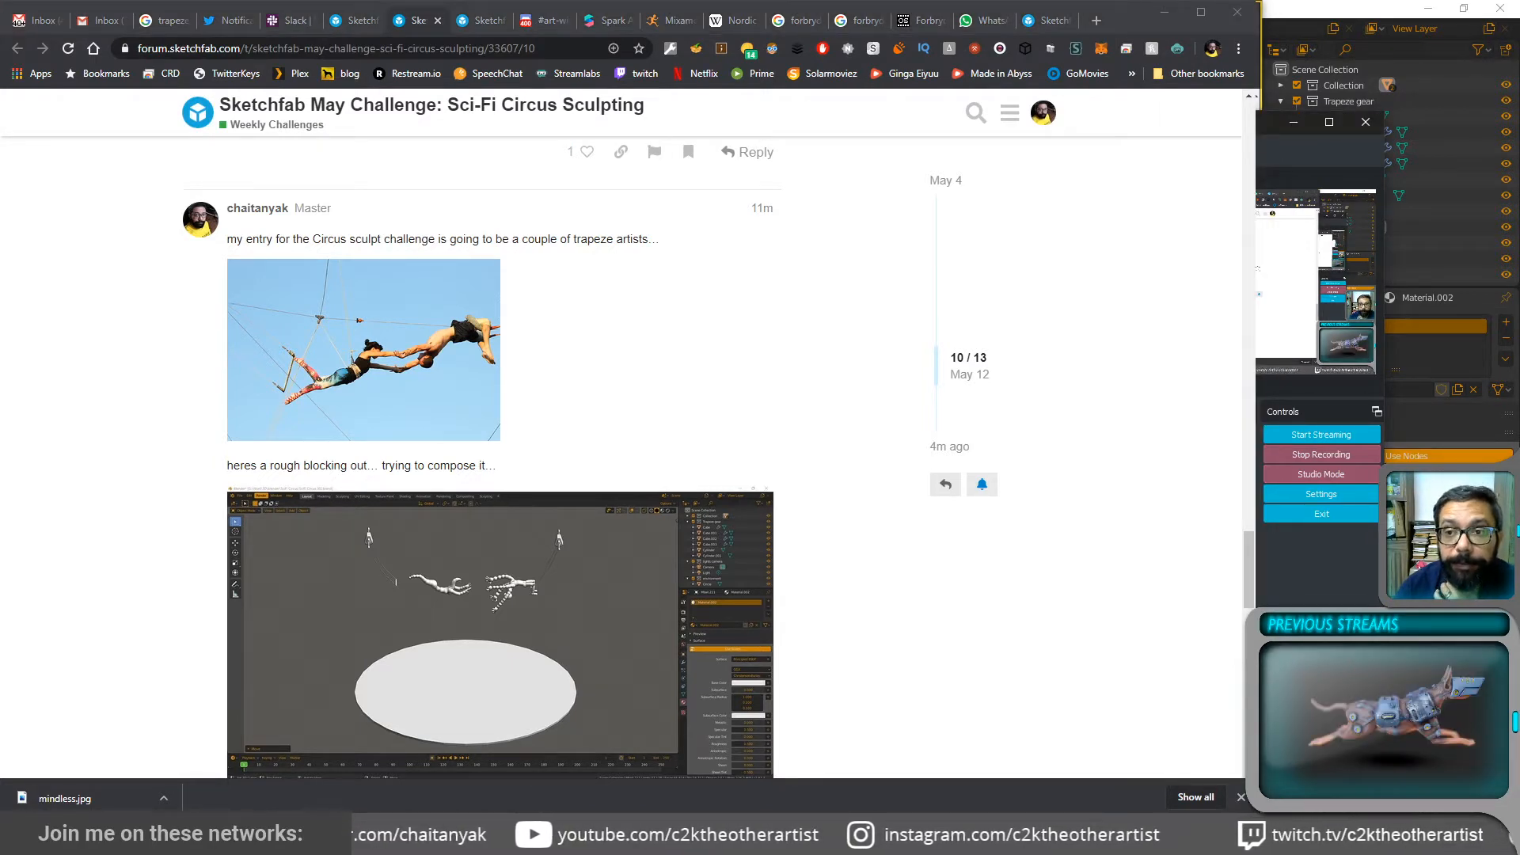
pyautogui.click(526, 426)
pyautogui.scroll(-3, 567, 416)
pyautogui.scroll(-4, 568, 425)
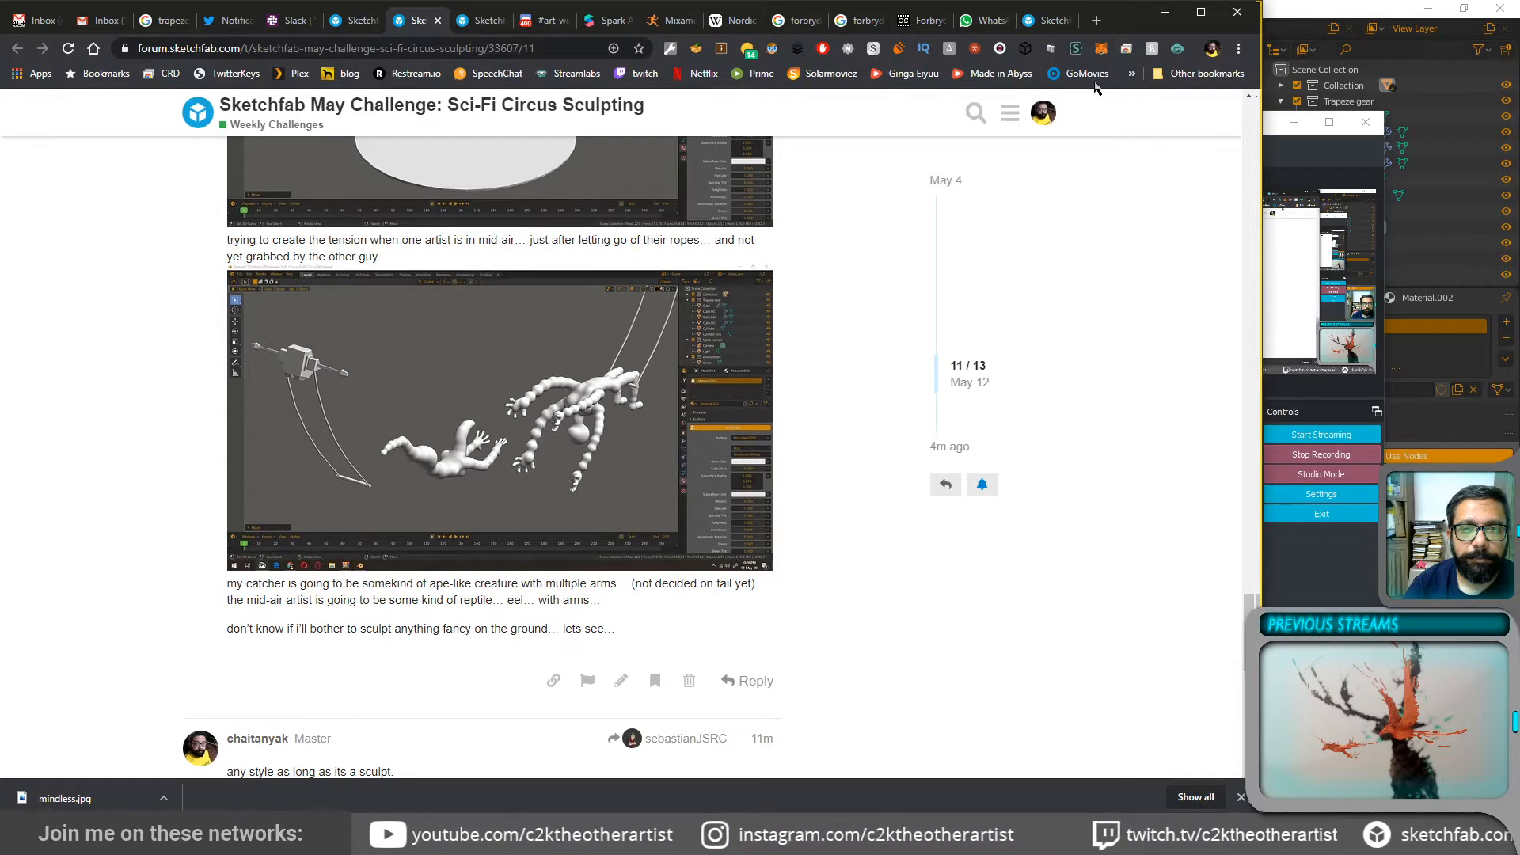
pyautogui.click(1165, 14)
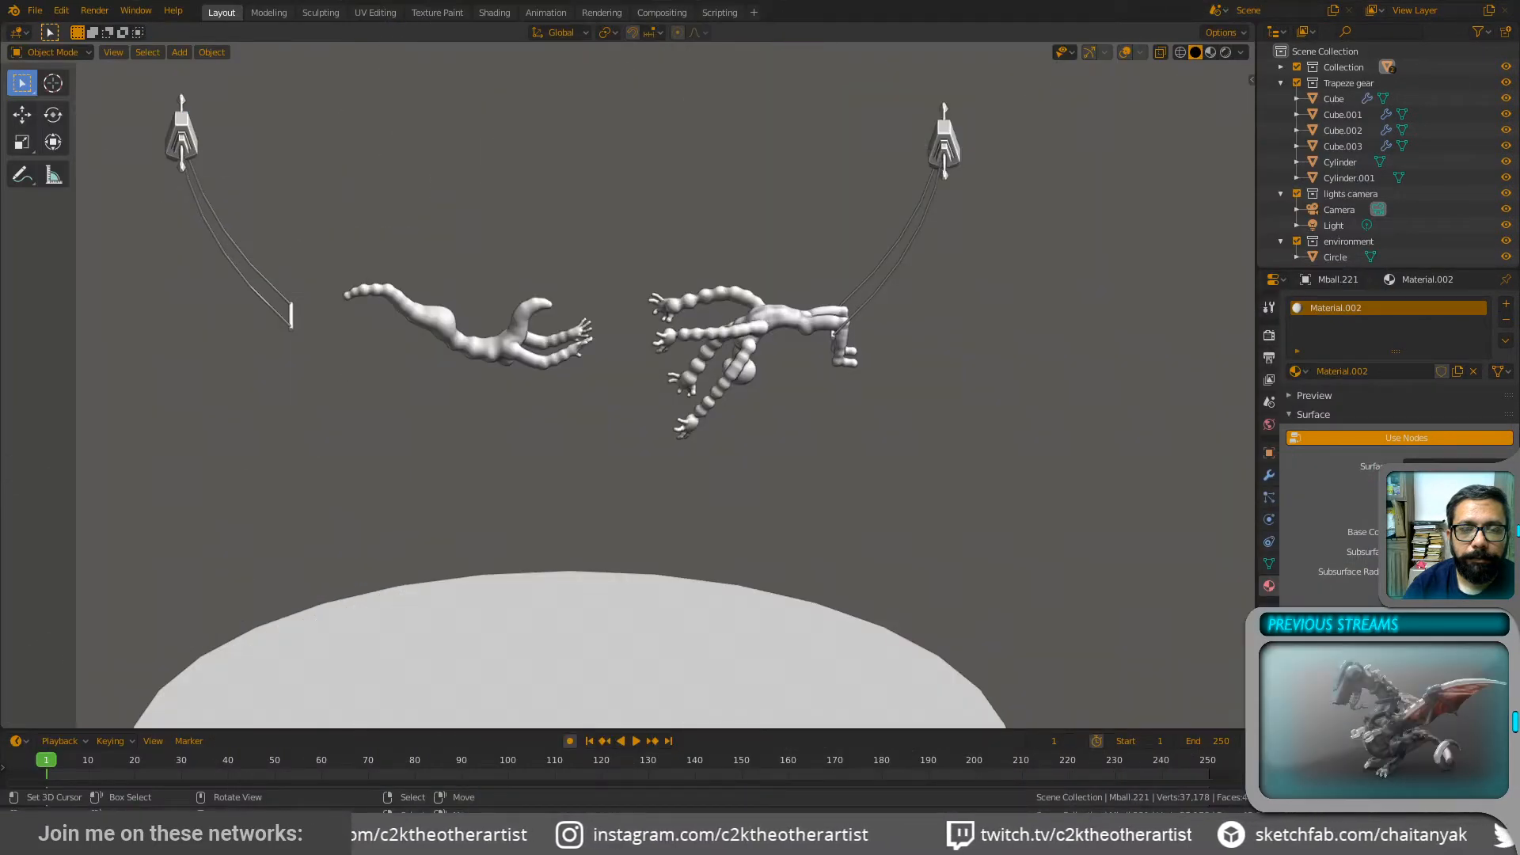
# Step: Select the hovering rig above the empty trapeze and turn on the viewport overlays in Object Mode
pyautogui.moveTo(499, 506); pyautogui.dragTo(608, 449, button='middle')
pyautogui.click(315, 289)
pyautogui.scroll(3, 318, 279)
pyautogui.press('Tab')
pyautogui.scroll(-5, 661, 417)
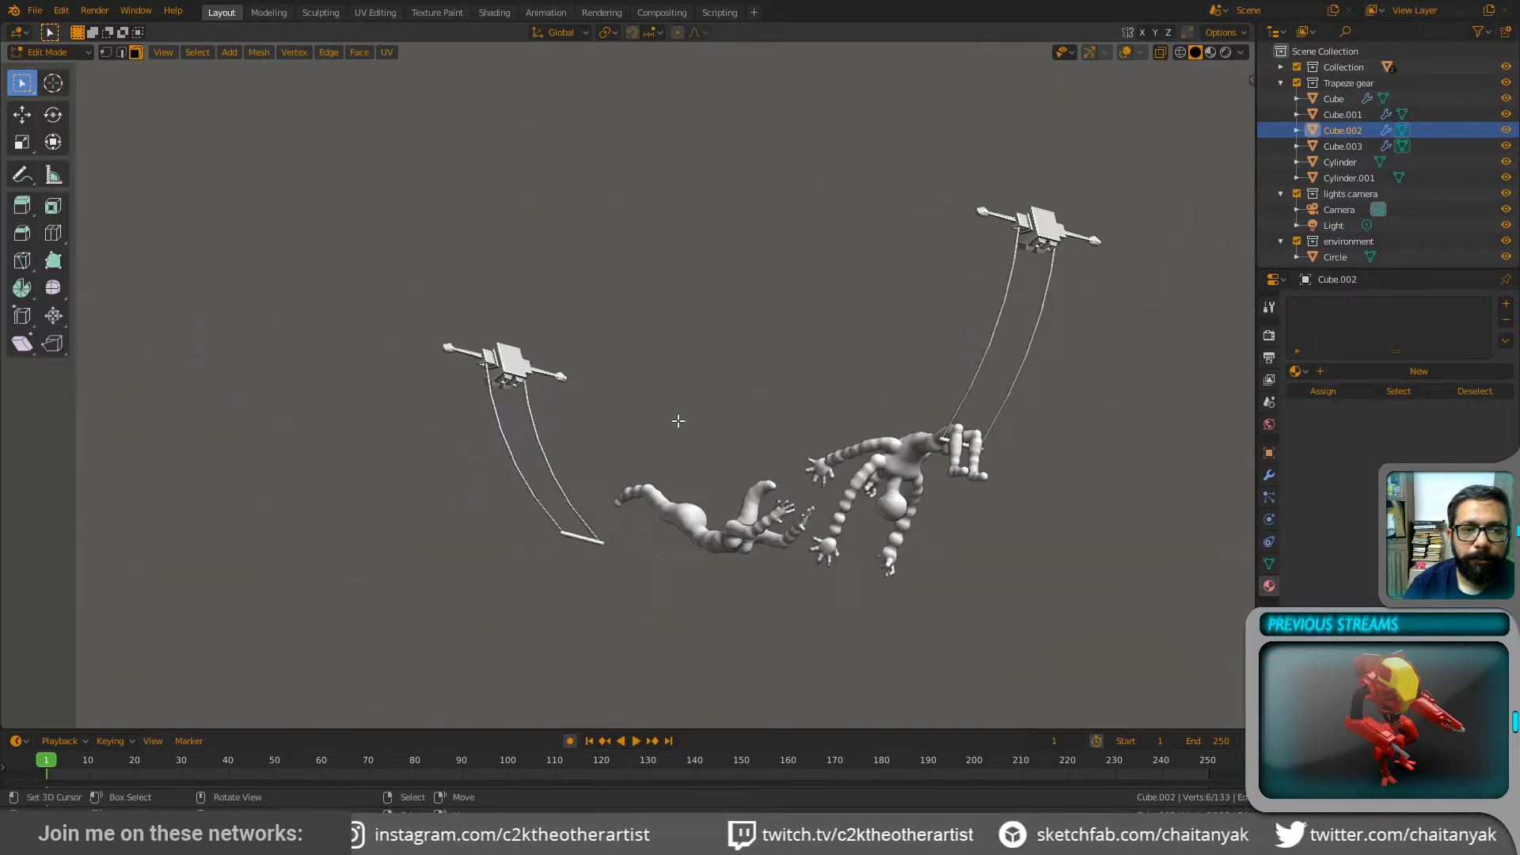
pyautogui.press('Tab')
pyautogui.click(1125, 52)
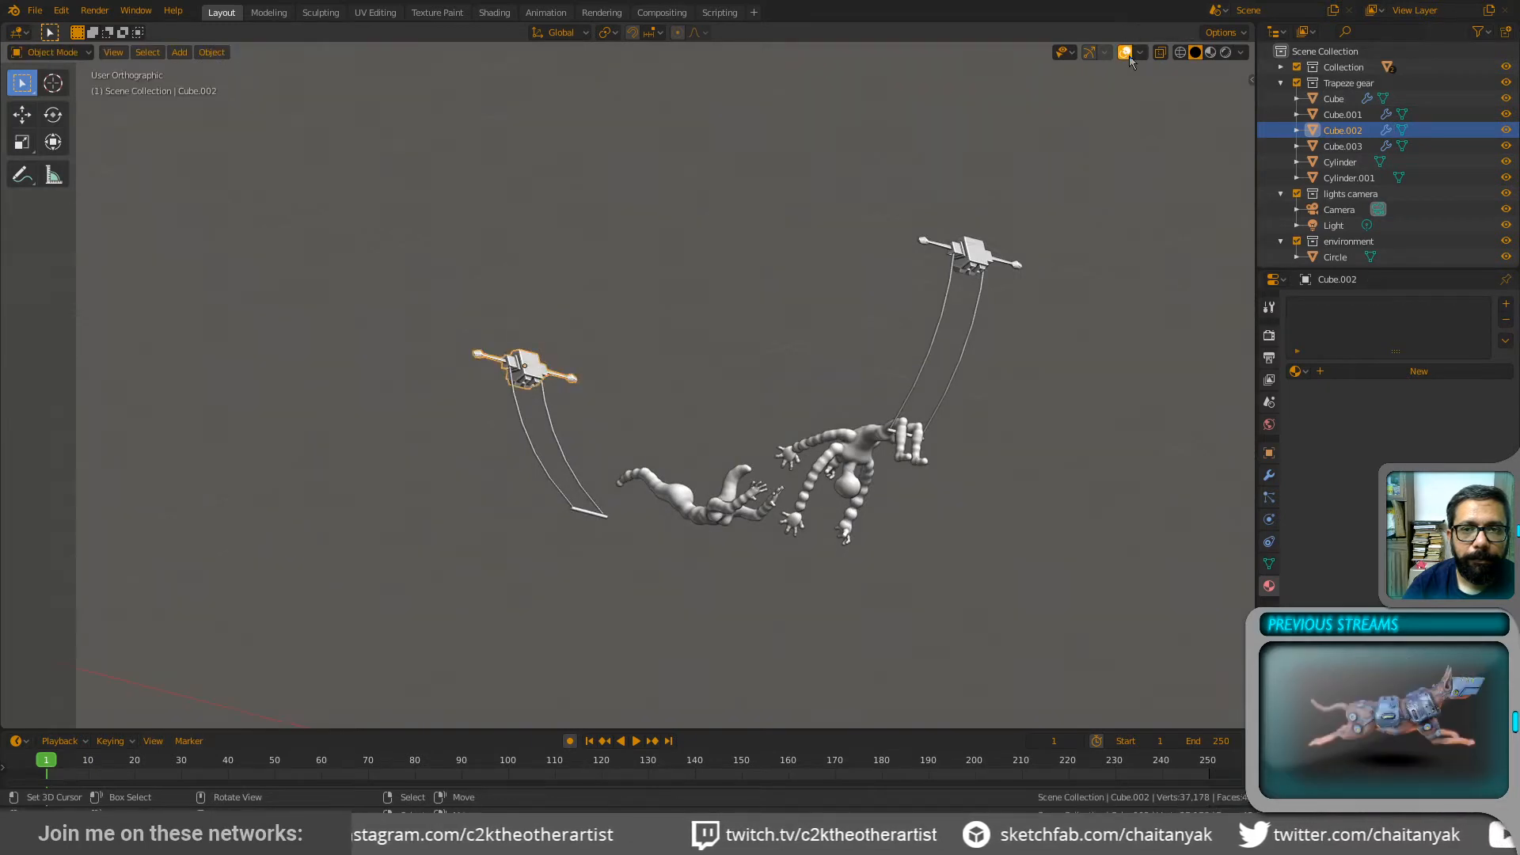
# Step: Examine the empty trapeze rig's mesh up close from several angles in Edit Mode and Object Mode
pyautogui.press('Tab')
pyautogui.scroll(4, 521, 367)
pyautogui.moveTo(522, 367); pyautogui.dragTo(441, 397, button='middle')
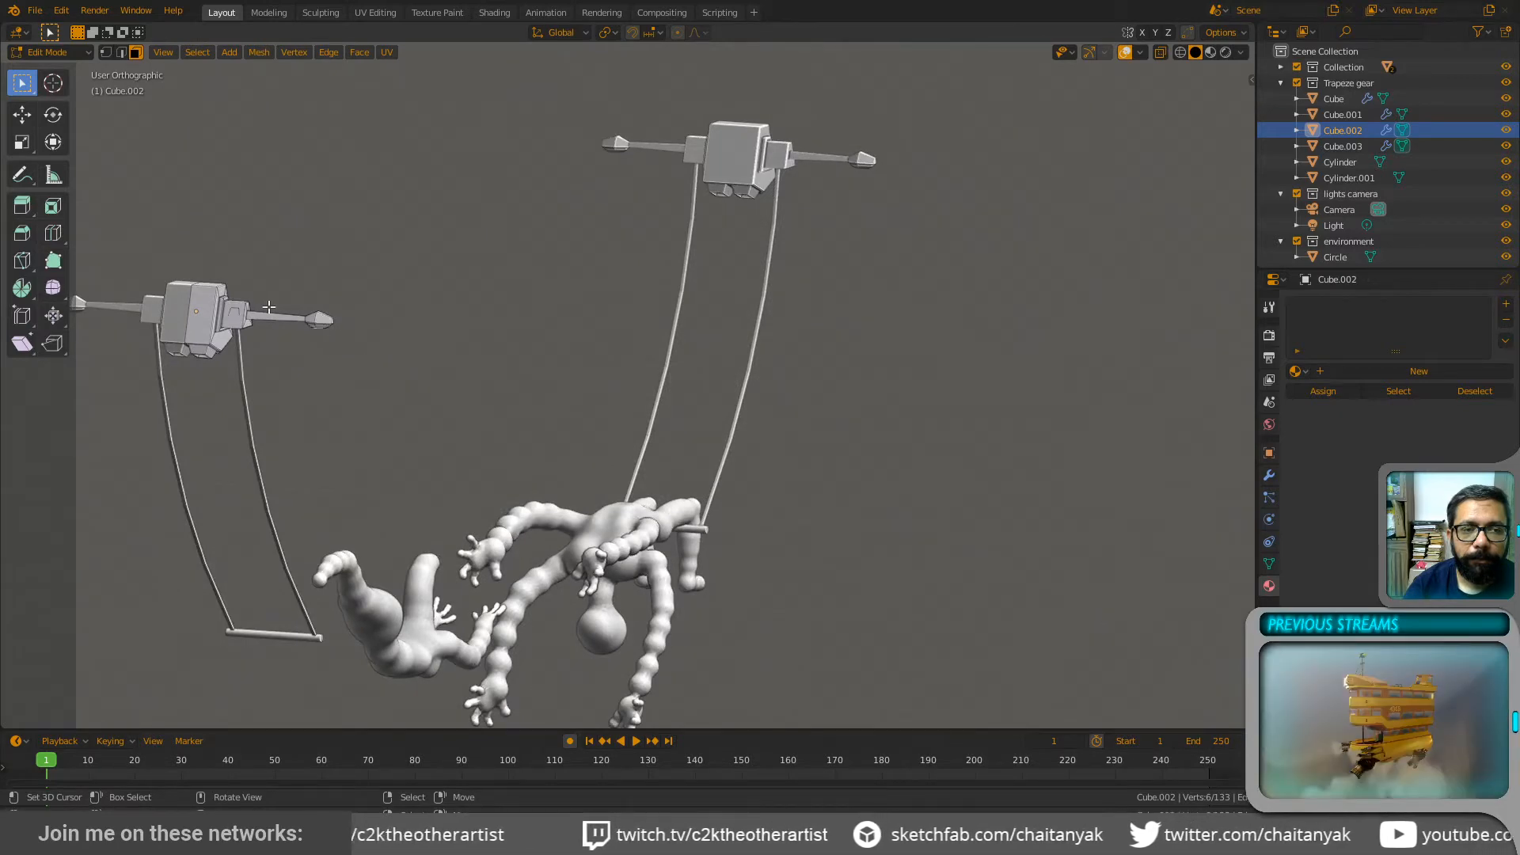
pyautogui.scroll(3, 269, 307)
pyautogui.keyDown('shift'); pyautogui.moveTo(191, 340); pyautogui.dragTo(611, 414, button='middle'); pyautogui.keyUp('shift')
pyautogui.moveTo(455, 391); pyautogui.dragTo(443, 454, button='middle')
pyautogui.press('Tab')
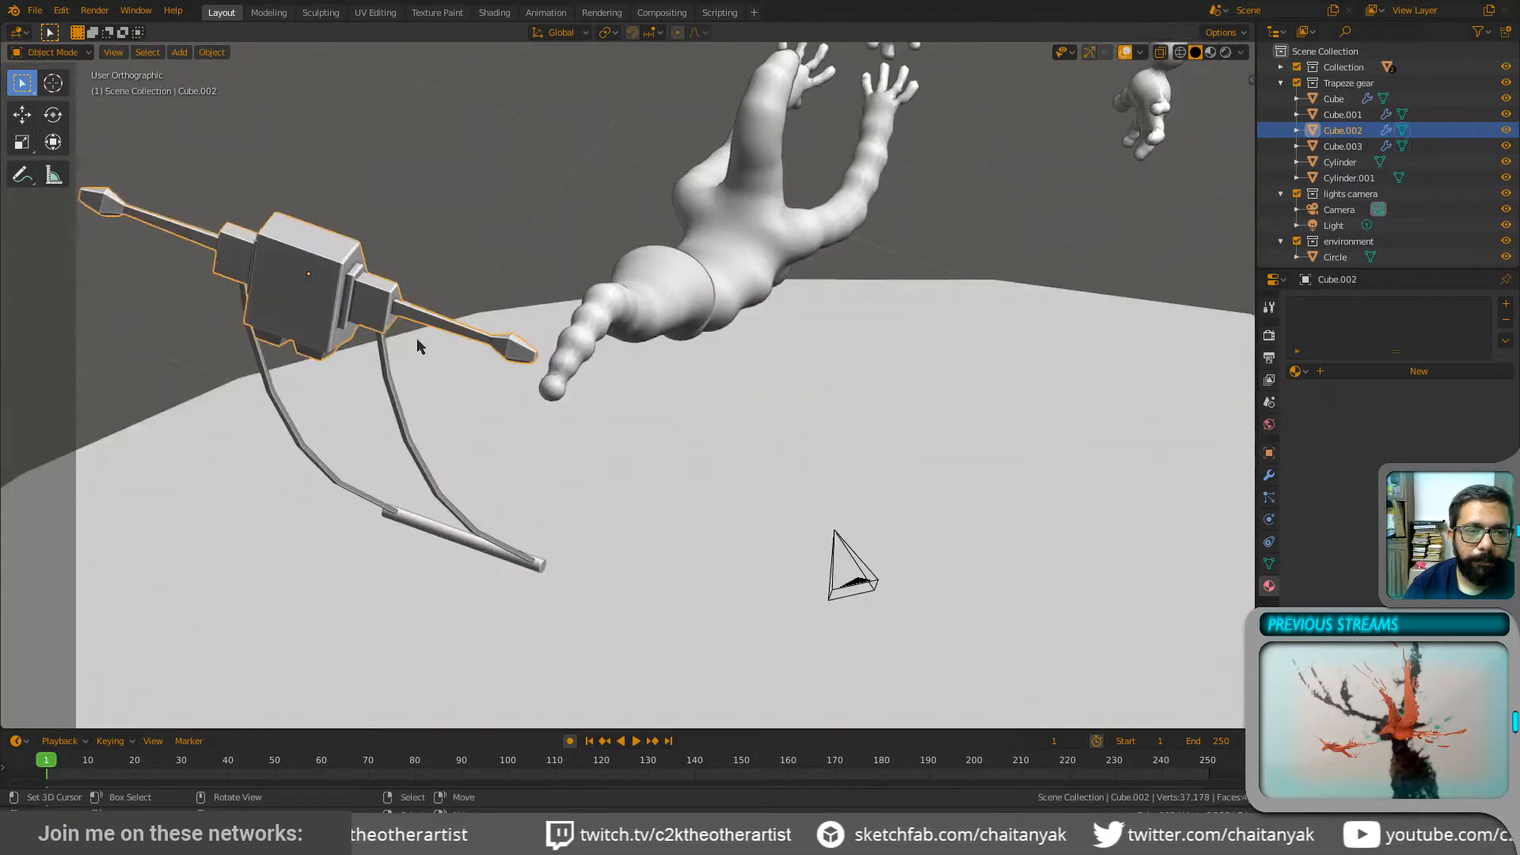
pyautogui.scroll(1, 420, 347)
pyautogui.press('Tab')
pyautogui.scroll(2, 345, 298)
pyautogui.moveTo(344, 298); pyautogui.dragTo(342, 339, button='middle')
pyautogui.scroll(-3, 342, 339)
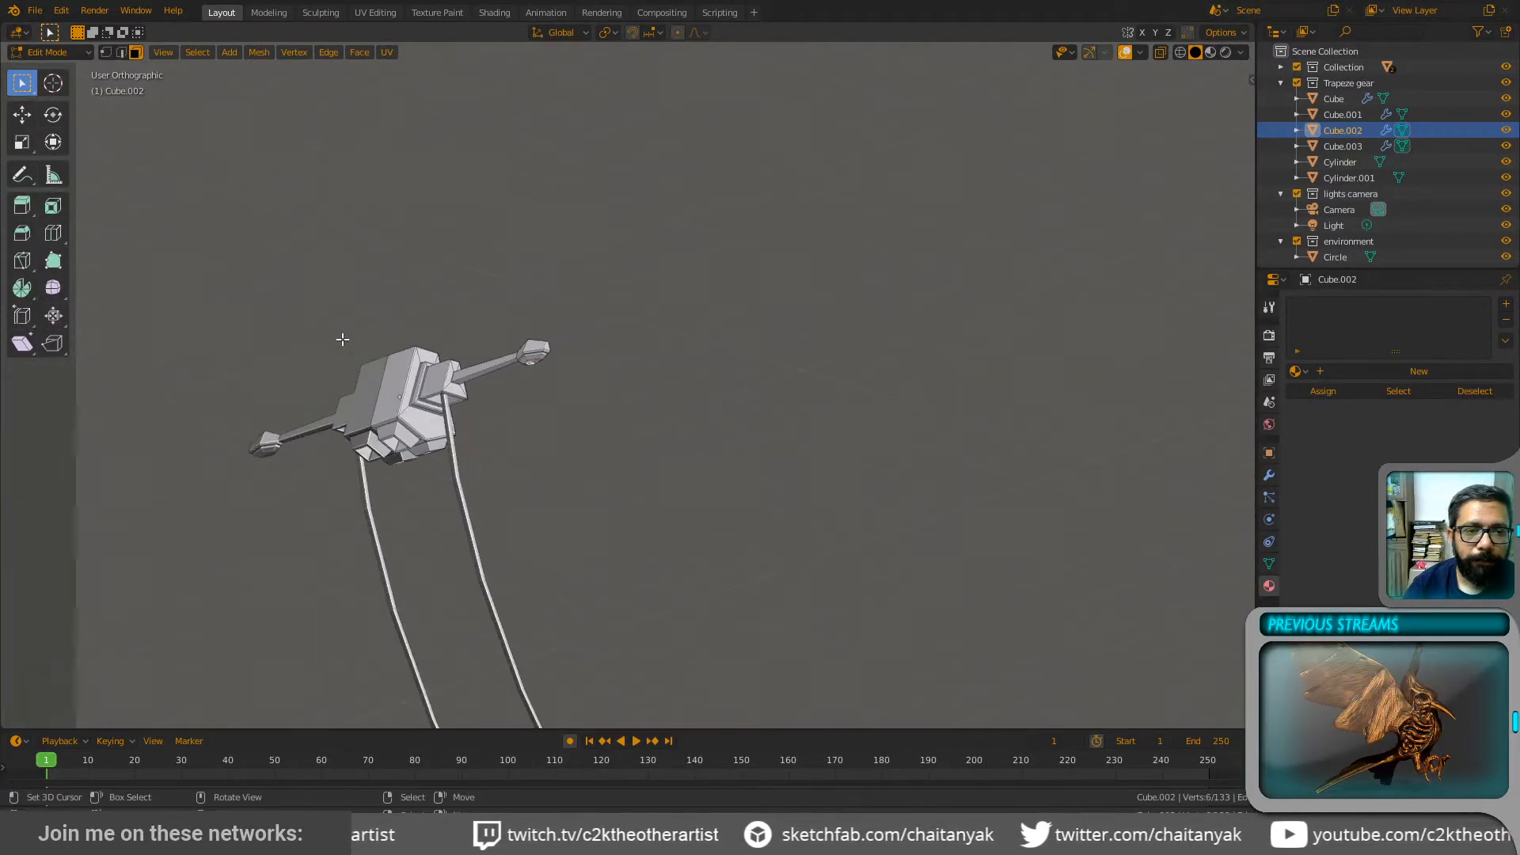
pyautogui.press('Tab')
pyautogui.scroll(-6, 630, 469)
pyautogui.keyDown('shift'); pyautogui.moveTo(733, 510); pyautogui.dragTo(538, 333, button='middle'); pyautogui.keyUp('shift')
pyautogui.moveTo(719, 430); pyautogui.dragTo(754, 367, button='middle')
# Step: Inspect the multi-armed catcher, and select the eel-like flyer to examine its body, head and arms up close
pyautogui.click(809, 324)
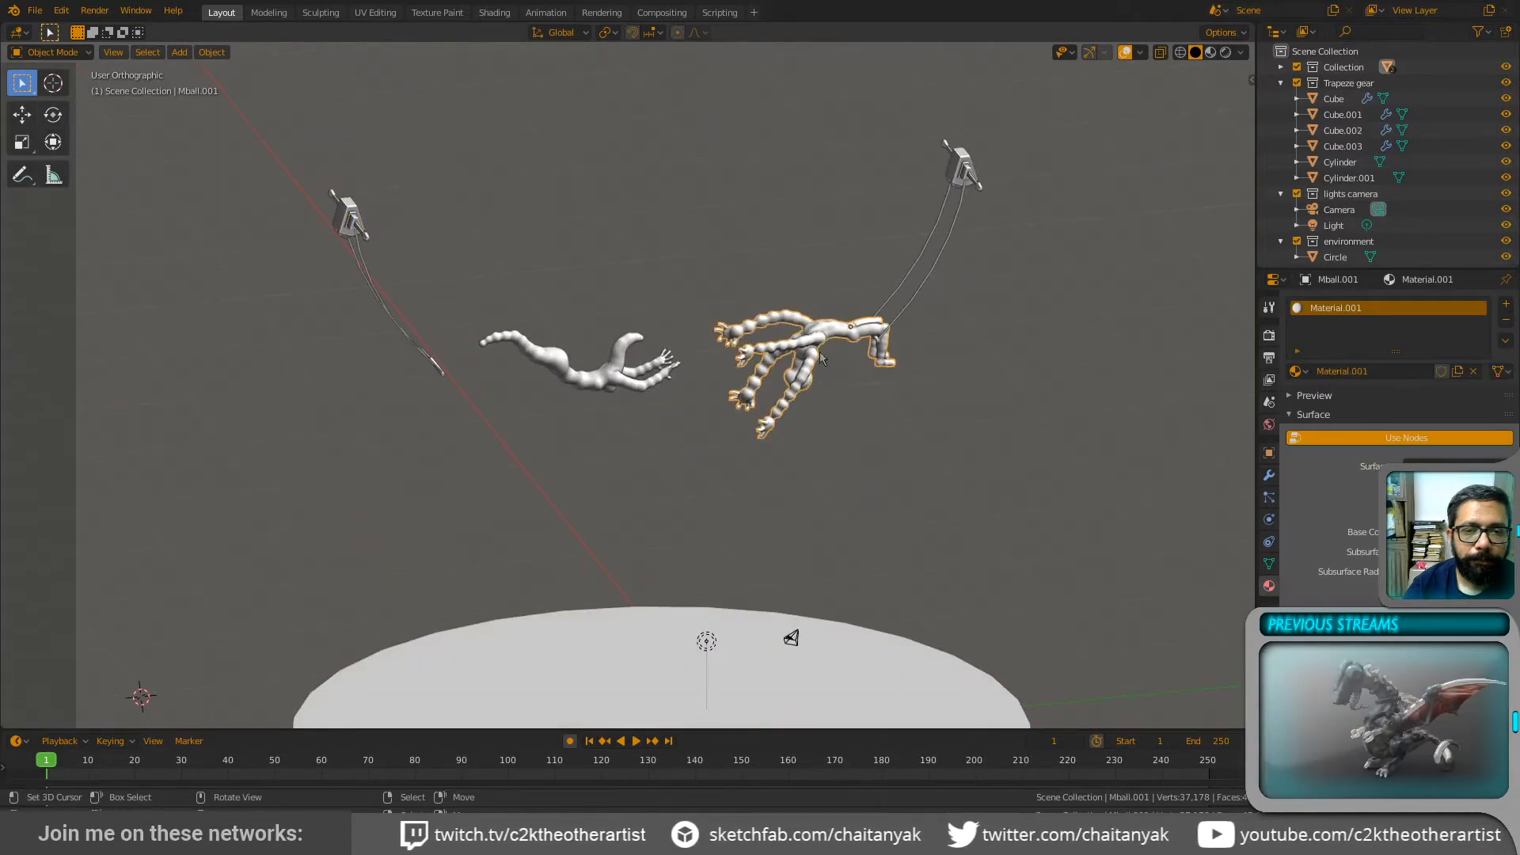
pyautogui.scroll(3, 887, 398)
pyautogui.moveTo(887, 399); pyautogui.dragTo(655, 493, button='middle')
pyautogui.scroll(4, 652, 403)
pyautogui.rightClick(1098, 407)
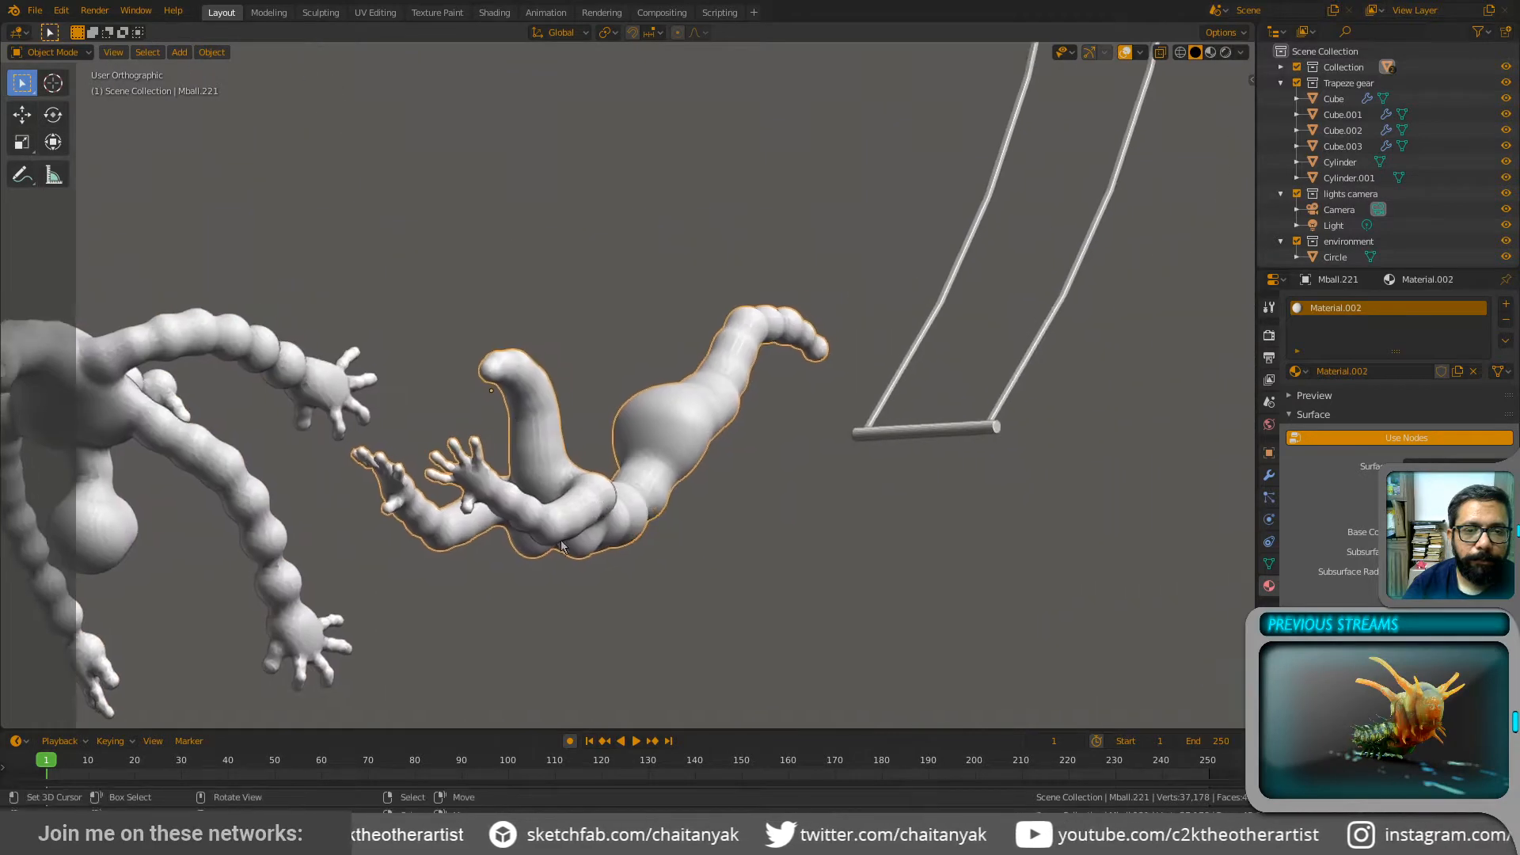
pyautogui.scroll(1, 643, 562)
pyautogui.keyDown('shift'); pyautogui.moveTo(643, 562); pyautogui.dragTo(816, 616, button='middle'); pyautogui.keyUp('shift')
pyautogui.moveTo(510, 589); pyautogui.dragTo(606, 591, button='middle')
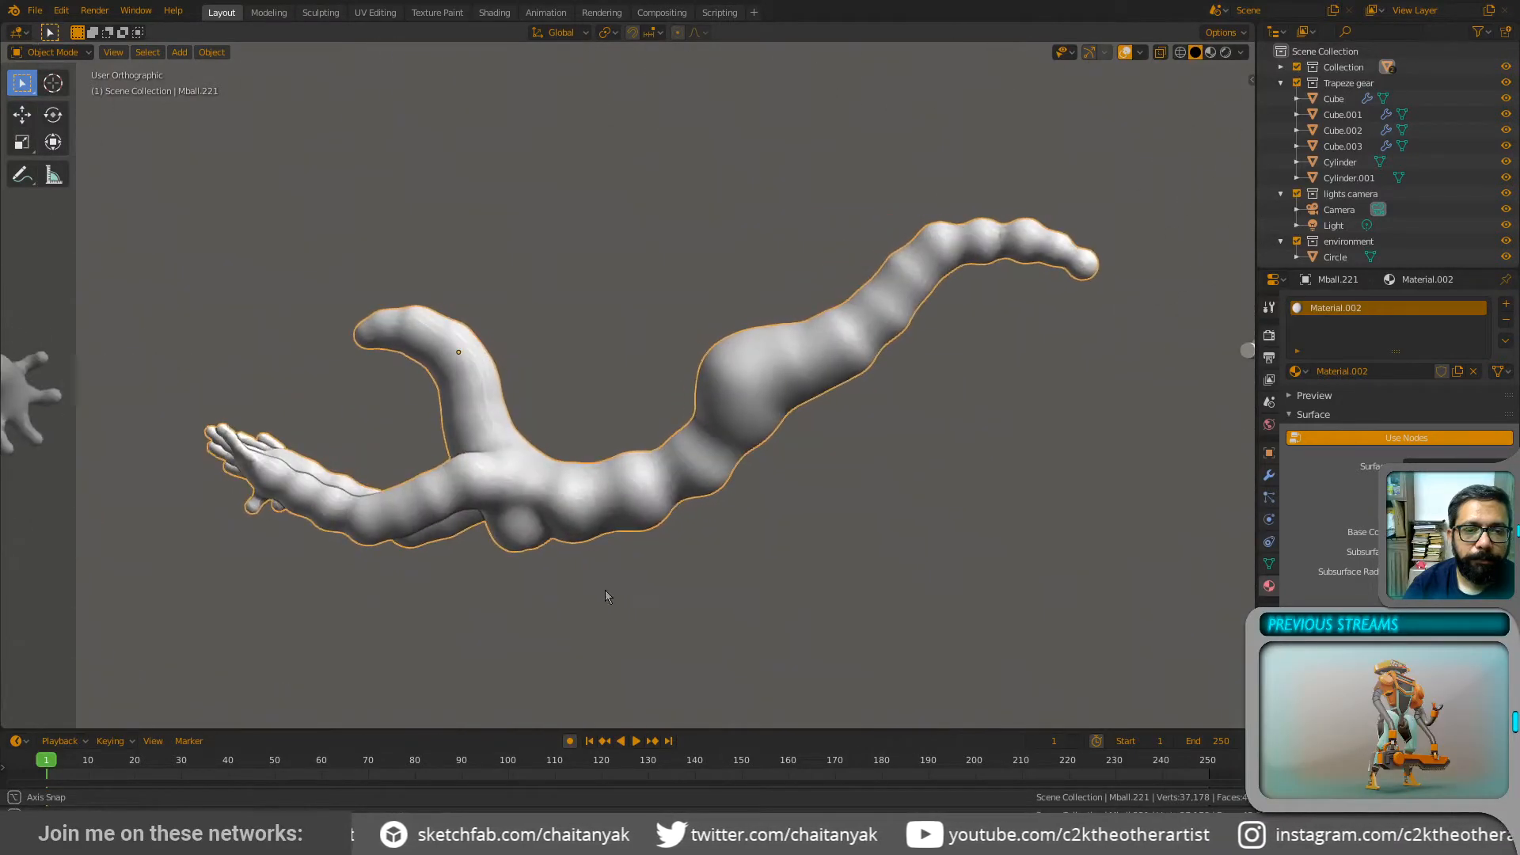
pyautogui.moveTo(365, 609)
pyautogui.keyDown('shift'); pyautogui.mouseDown(button='middle')
pyautogui.moveTo(605, 578)
pyautogui.moveTo(461, 528)
pyautogui.moveTo(458, 497)
pyautogui.moveTo(401, 454)
pyautogui.moveTo(516, 445)
pyautogui.moveTo(442, 468)
pyautogui.moveTo(589, 491)
pyautogui.moveTo(562, 484)
pyautogui.mouseUp(button='middle'); pyautogui.keyUp('shift')
pyautogui.scroll(1, 442, 468)
pyautogui.scroll(1, 520, 489)
pyautogui.click(52, 51)
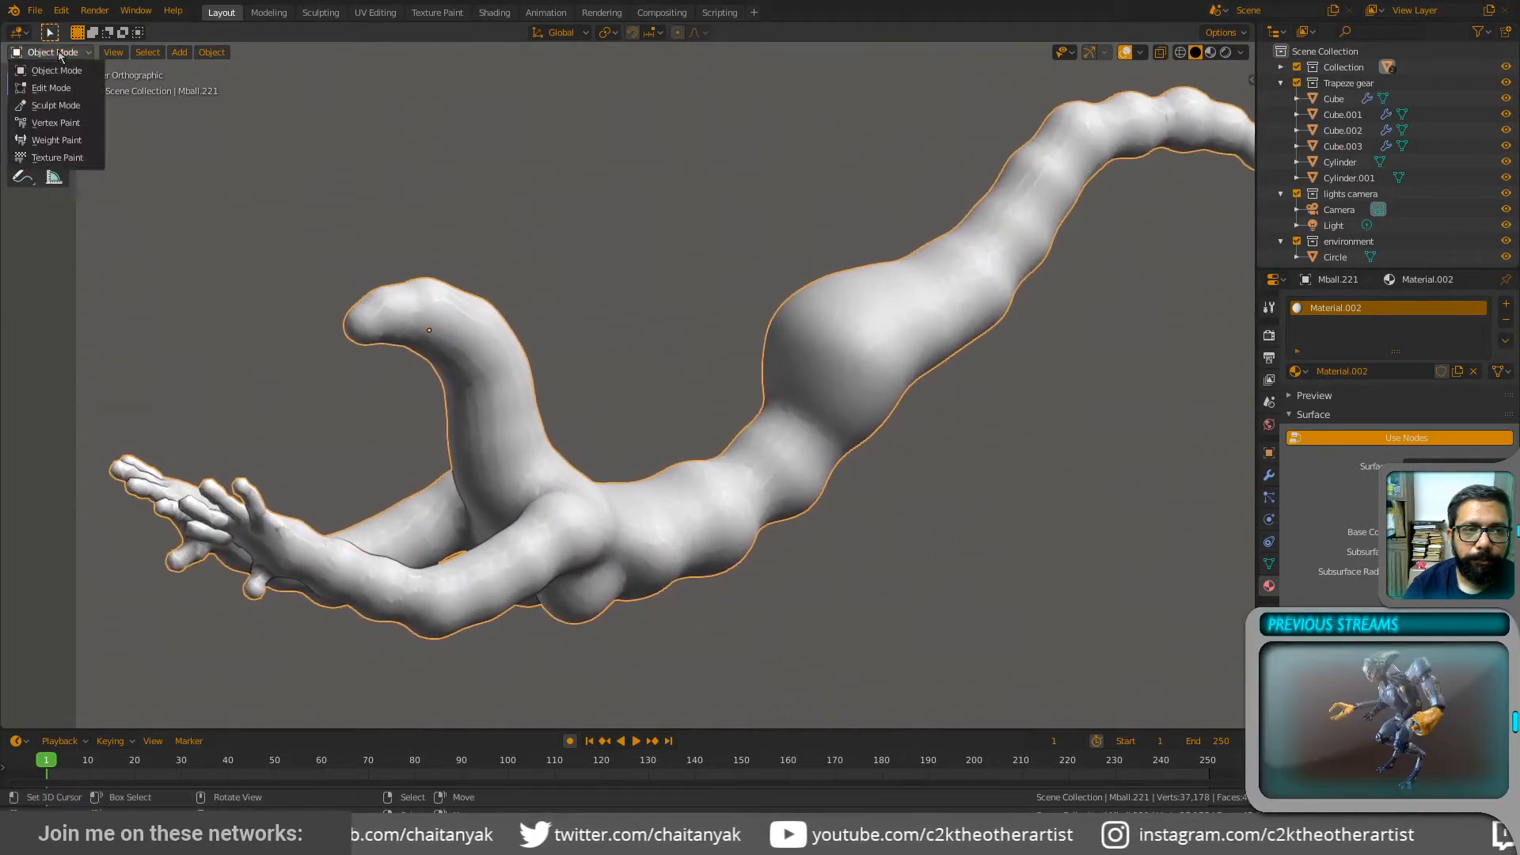
pyautogui.click(55, 92)
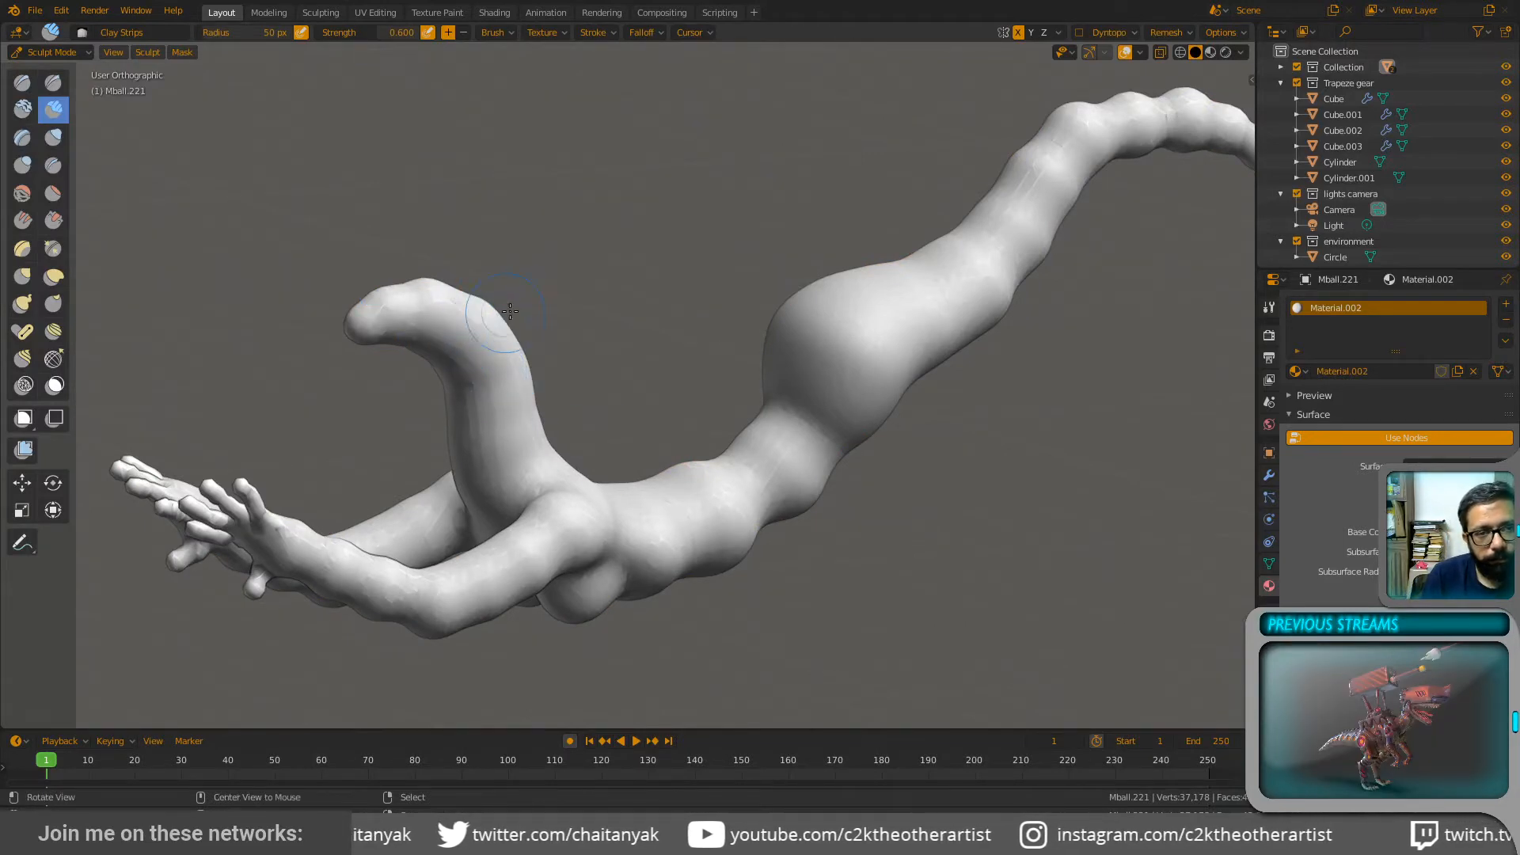
pyautogui.moveTo(510, 310)
pyautogui.mouseDown(button='middle')
pyautogui.moveTo(549, 406)
pyautogui.moveTo(494, 399)
pyautogui.moveTo(577, 366)
pyautogui.moveTo(526, 351)
pyautogui.mouseUp(button='middle')
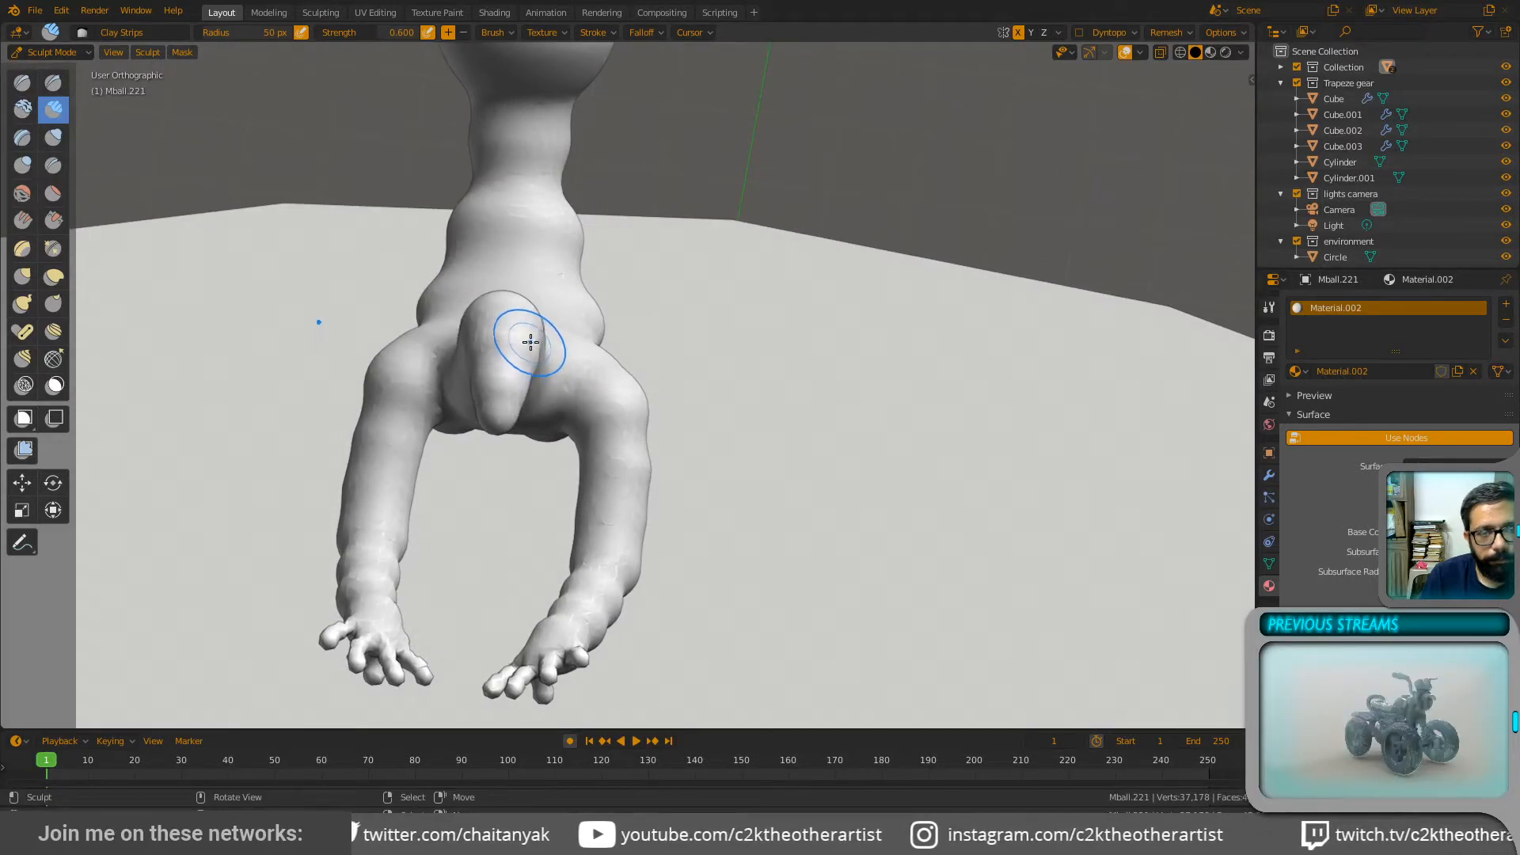
pyautogui.moveTo(525, 339)
pyautogui.mouseDown(button='middle')
pyautogui.moveTo(546, 342)
pyautogui.moveTo(543, 322)
pyautogui.moveTo(543, 340)
pyautogui.mouseUp(button='middle')
pyautogui.click(59, 52)
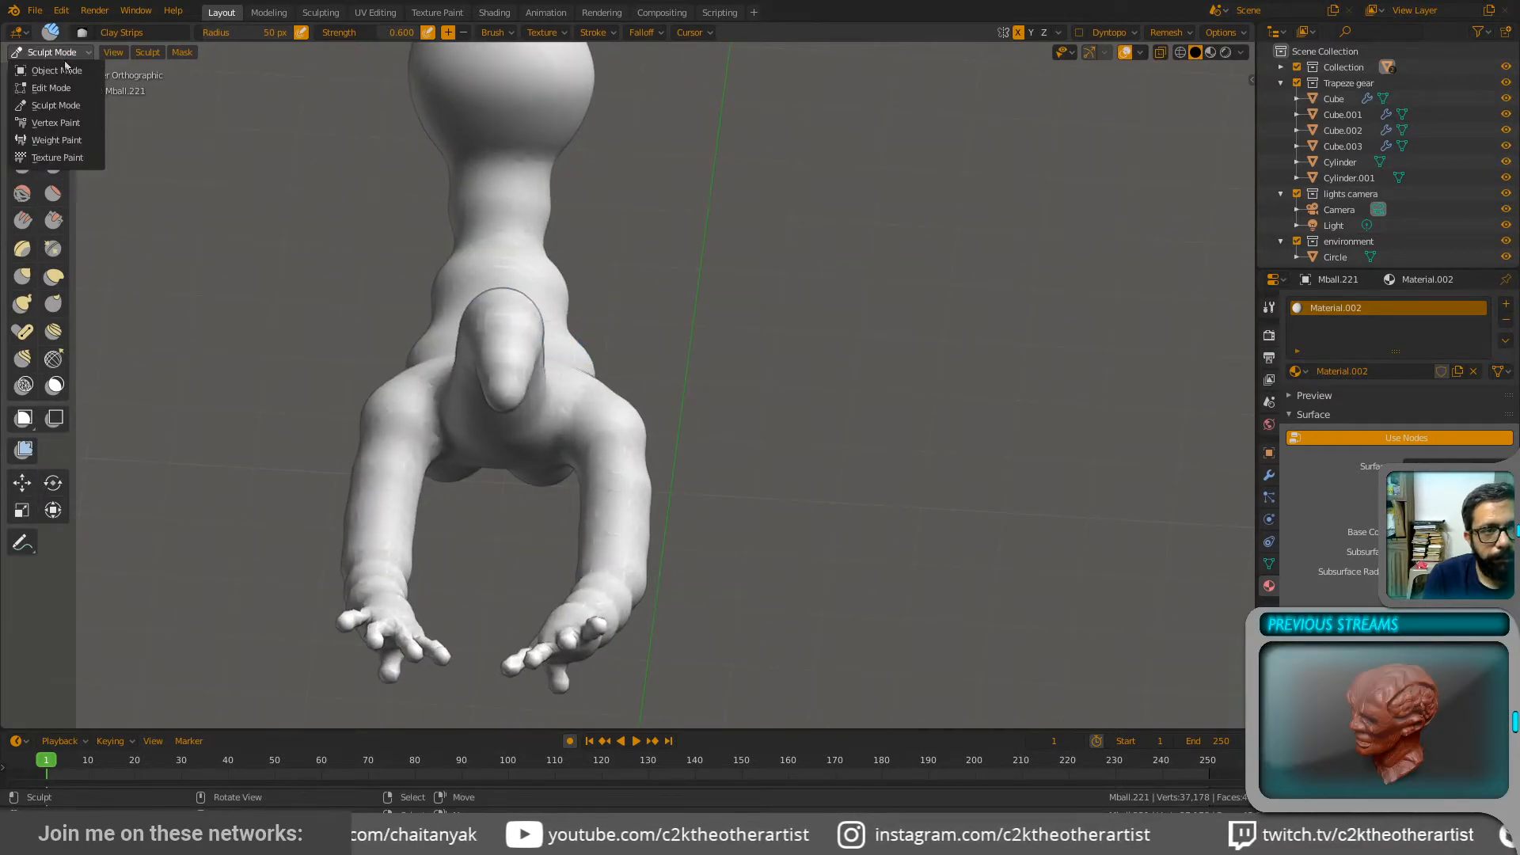
pyautogui.click(70, 68)
# Step: Move the flyer's entire mesh about -0.89 m along the X axis in Edit Mode
pyautogui.press('Tab')
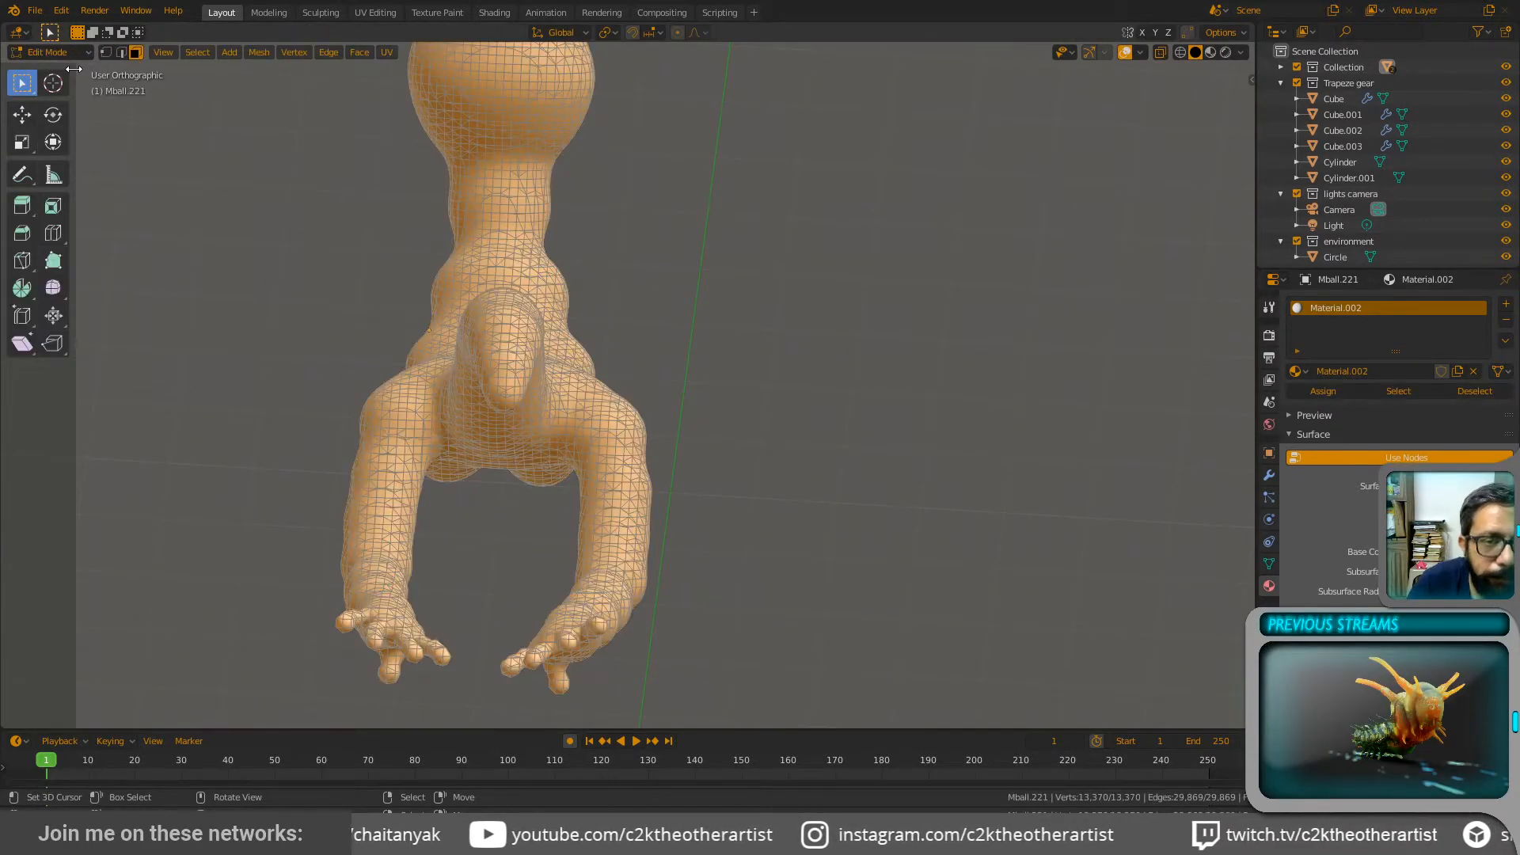
pyautogui.scroll(-4, 695, 339)
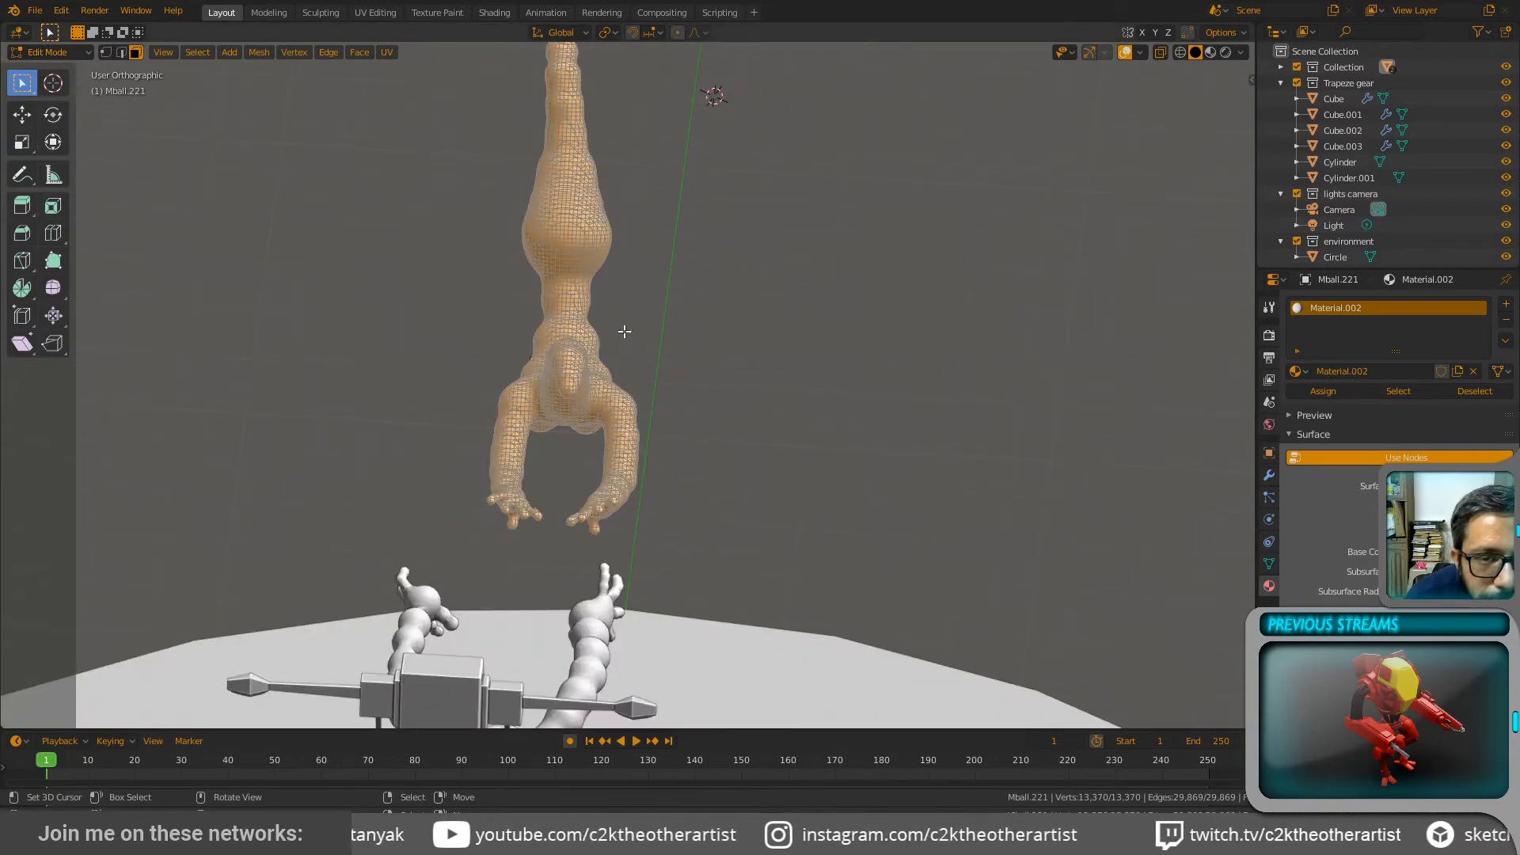
pyautogui.scroll(-3, 621, 326)
pyautogui.moveTo(601, 315); pyautogui.dragTo(630, 399, button='middle')
pyautogui.scroll(3, 629, 399)
pyautogui.press('Tab')
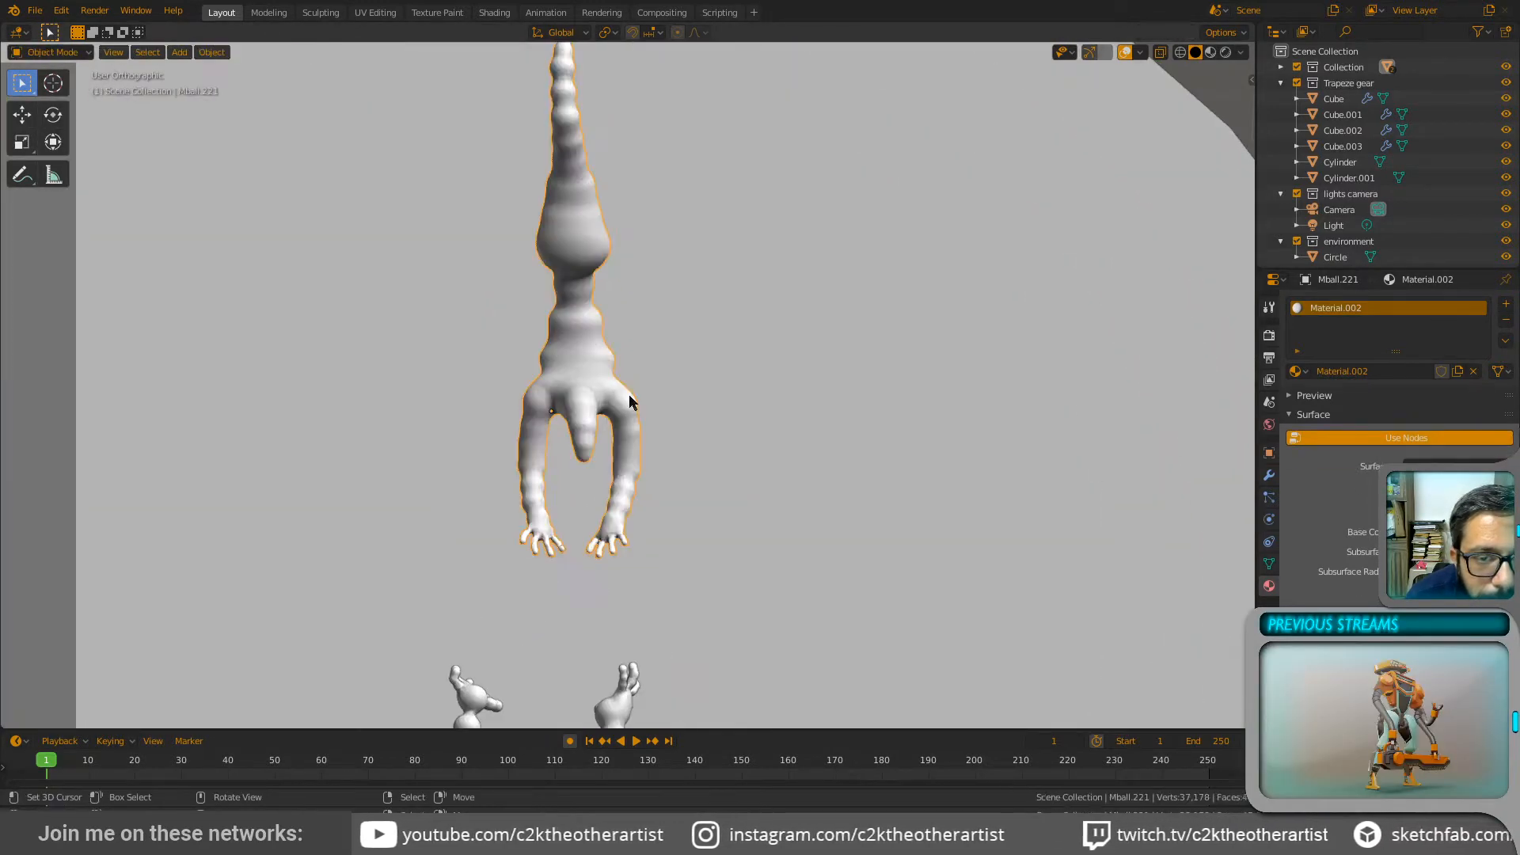
pyautogui.press('Tab')
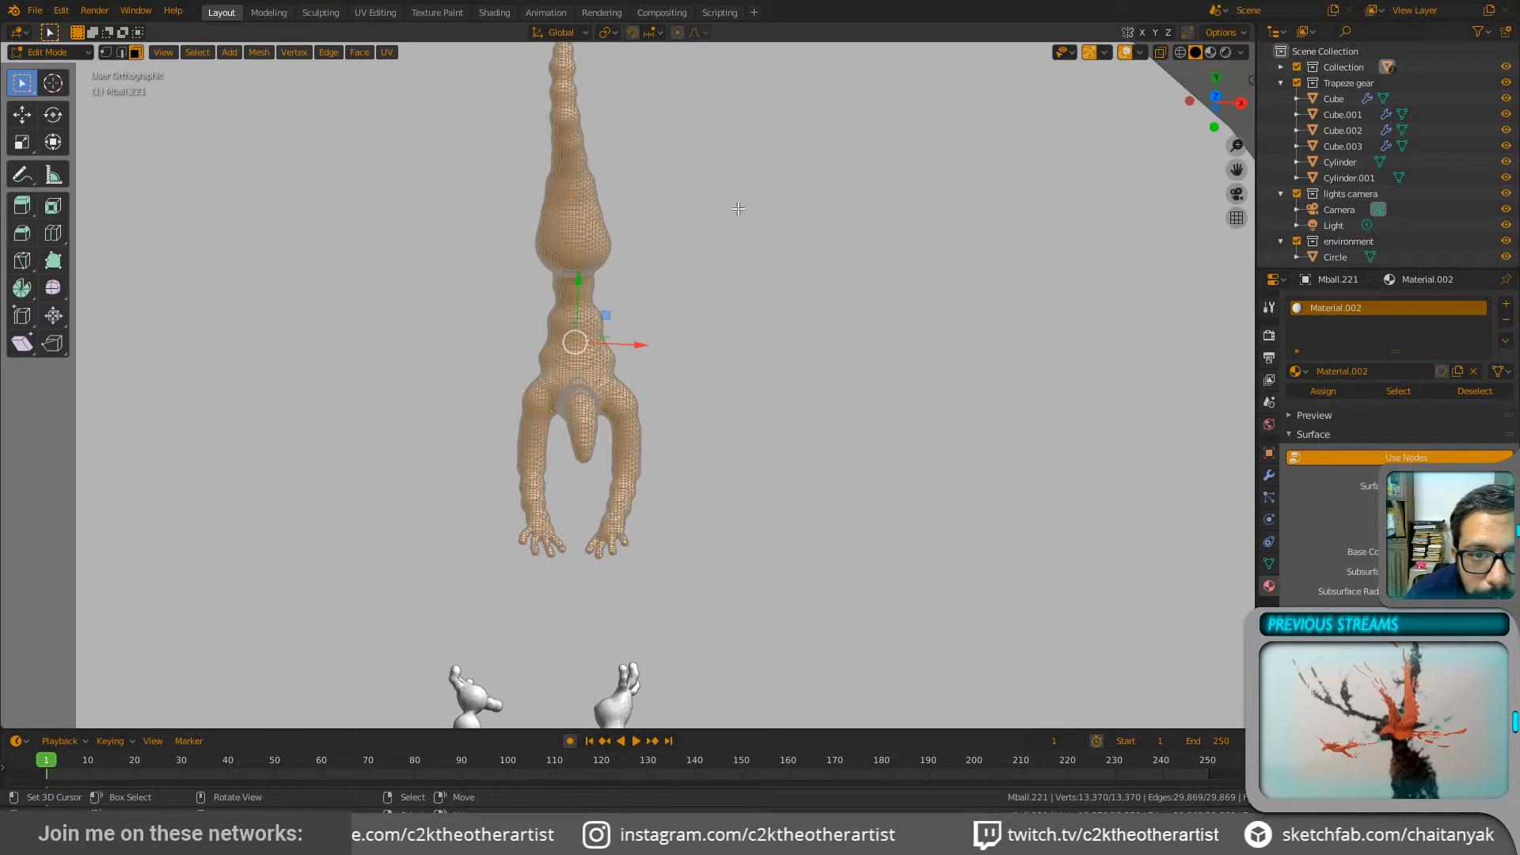
pyautogui.press('g')
pyautogui.press('x')
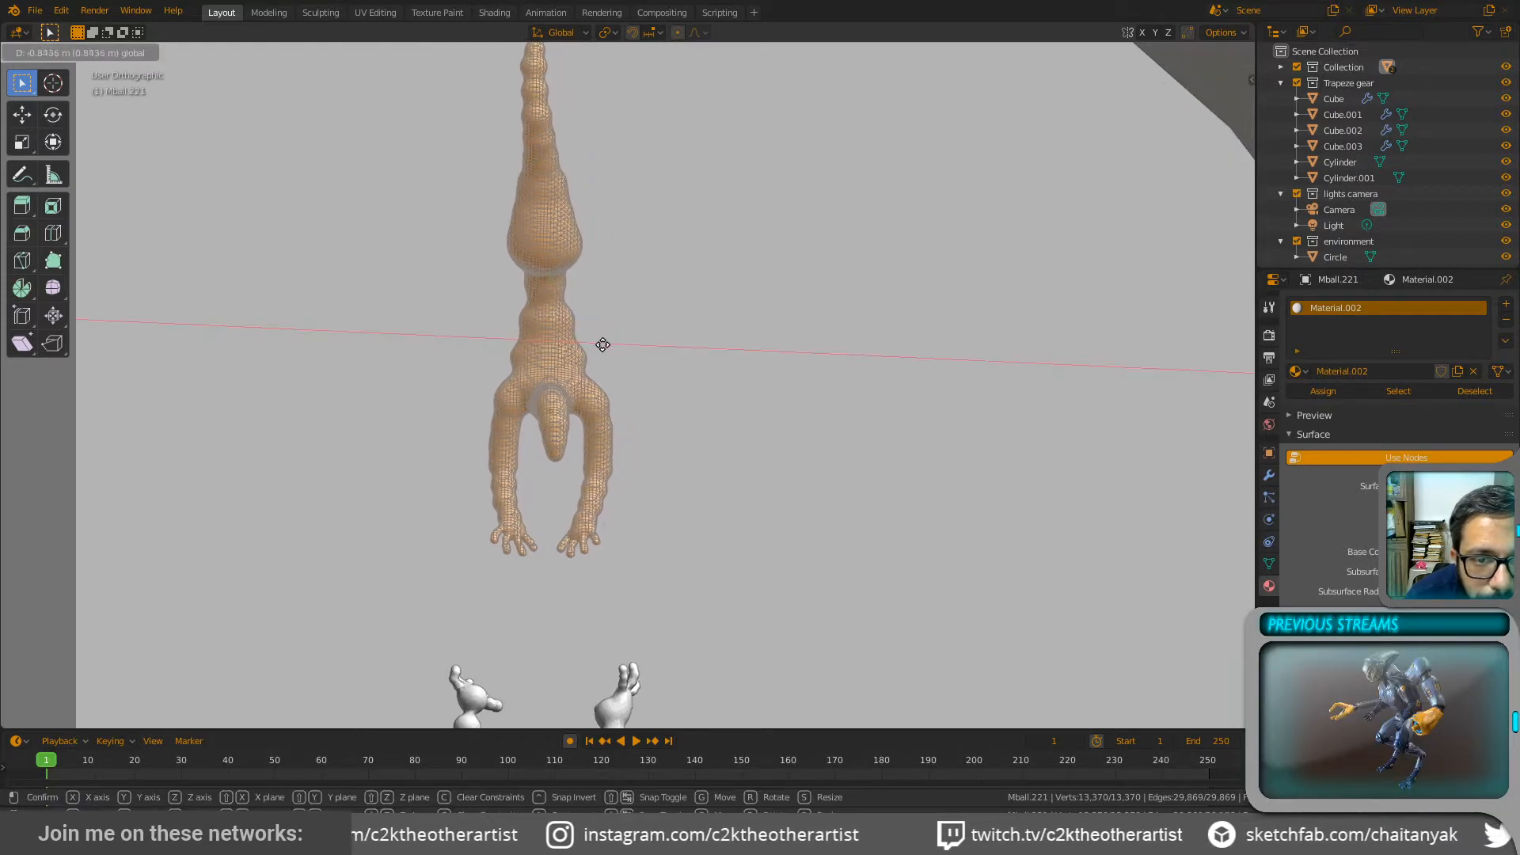
pyautogui.click(602, 340)
# Step: Using a quad view, rotate the flyer's mesh about 5.9° in the top view and fine-tune its angle to straighten the body
pyautogui.hotkey('ctrl', 'alt', 'q')
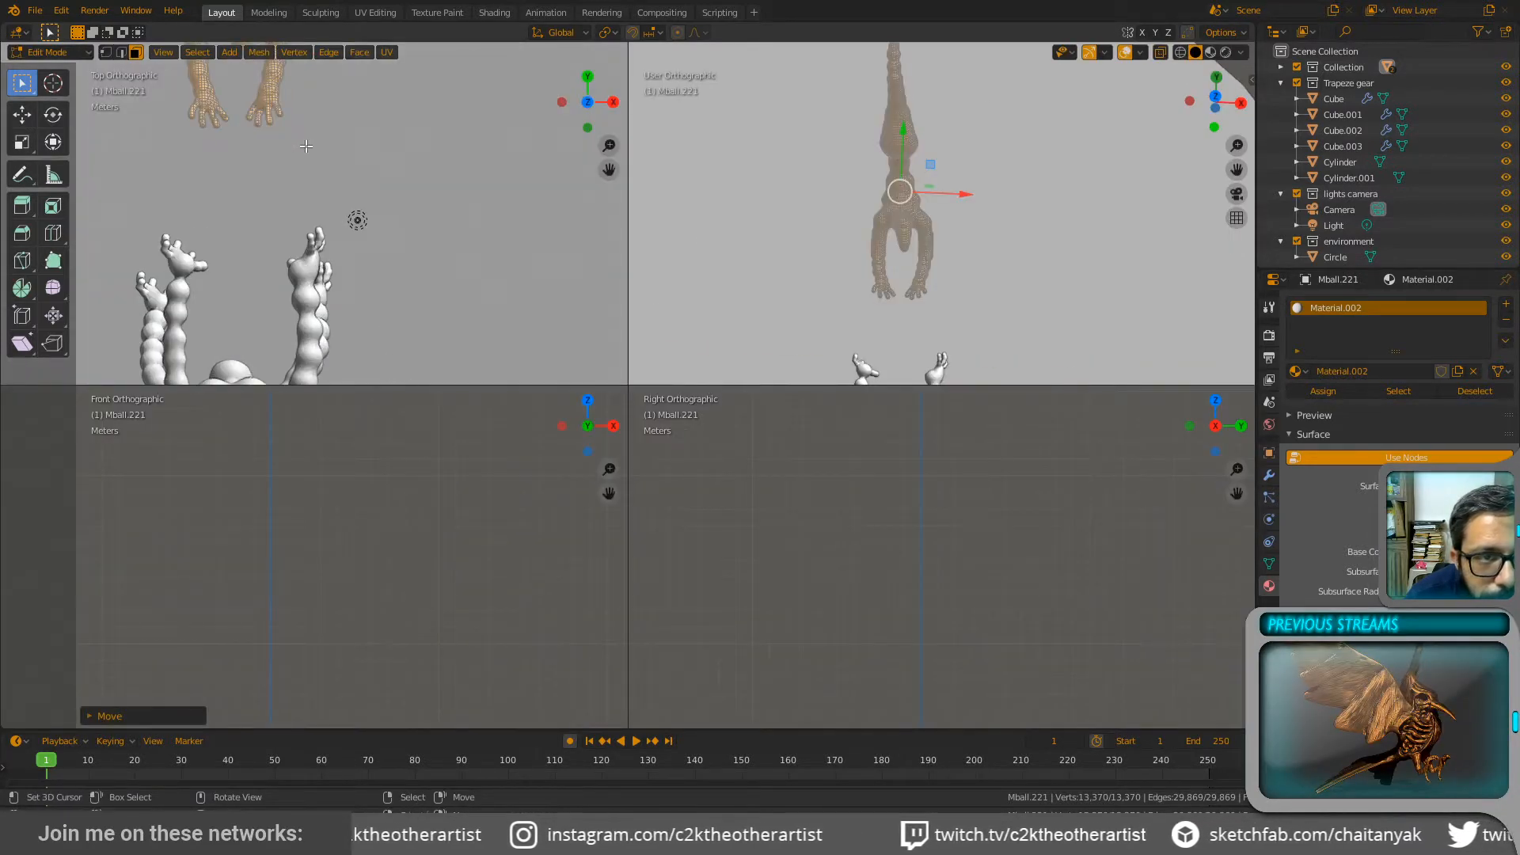
pyautogui.press('KP_Decimal')
pyautogui.scroll(3, 490, 196)
pyautogui.keyDown('shift'); pyautogui.moveTo(490, 196); pyautogui.dragTo(479, 251, button='middle'); pyautogui.keyUp('shift')
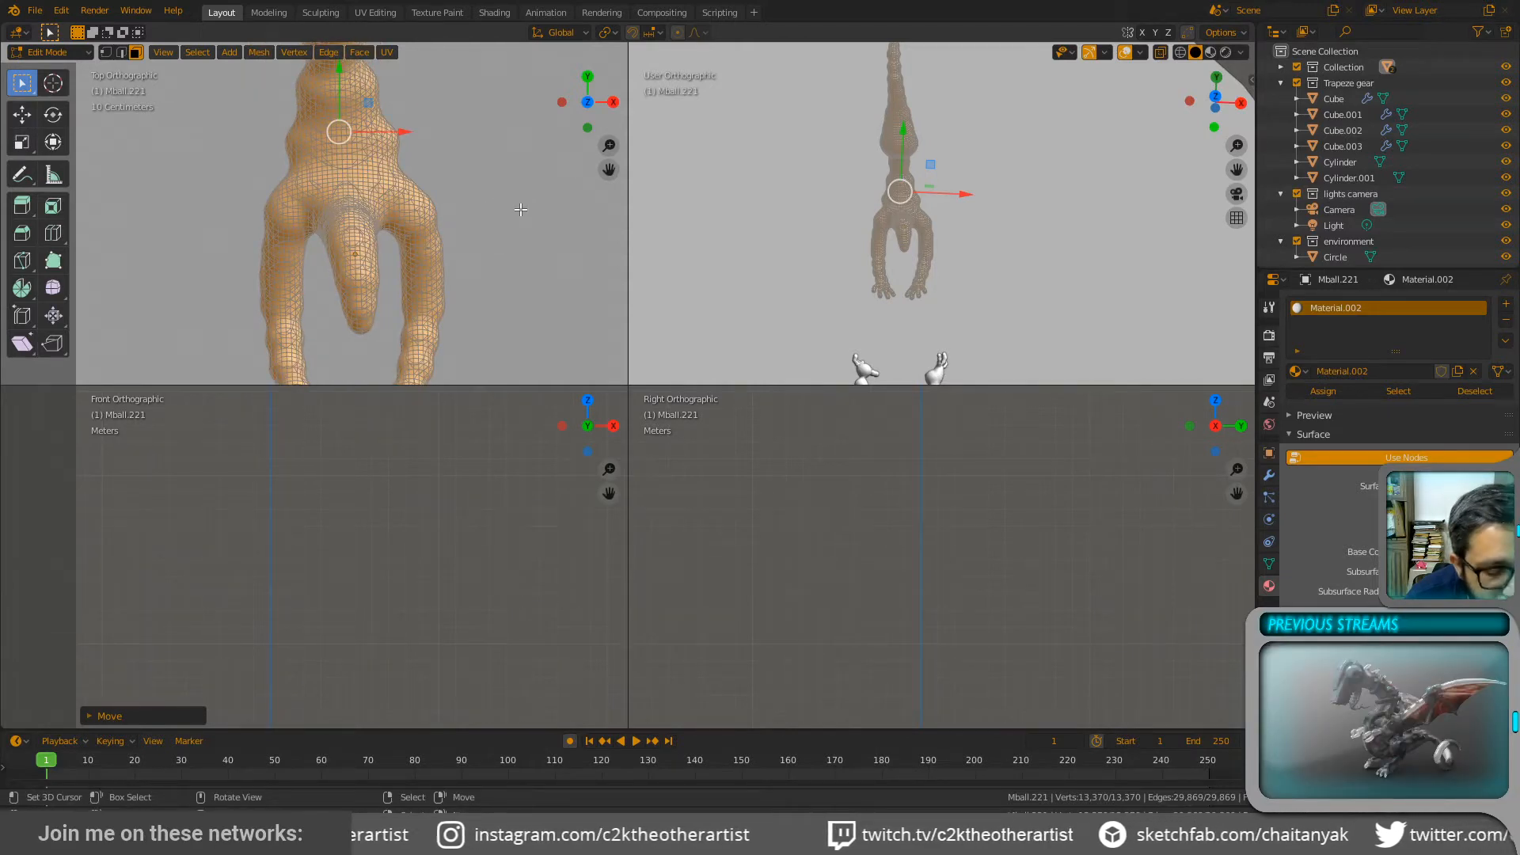
pyautogui.press('r')
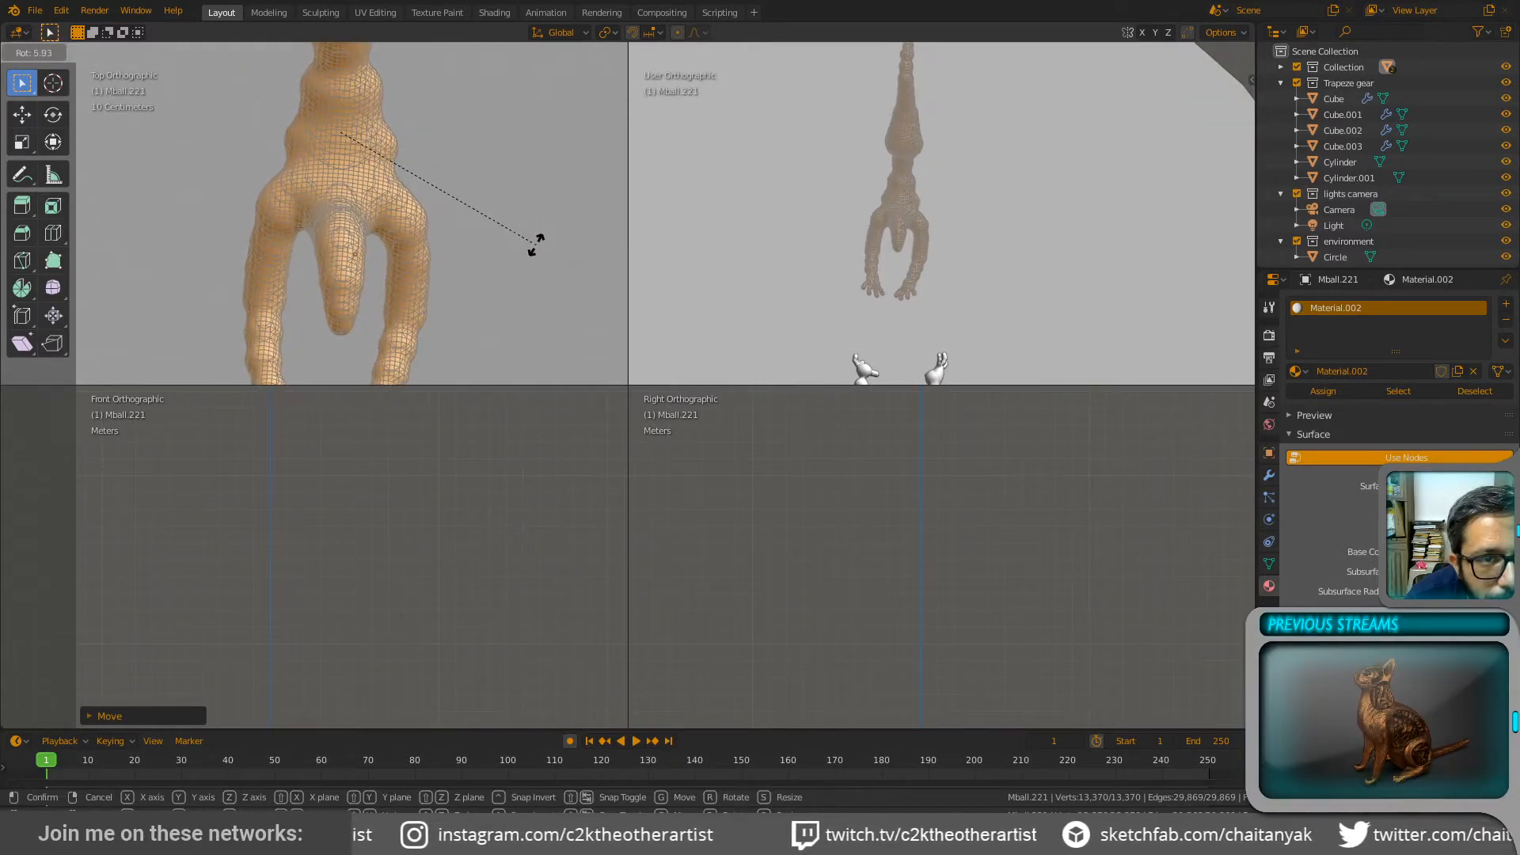
pyautogui.click(536, 243)
pyautogui.scroll(-3, 515, 237)
pyautogui.press('r')
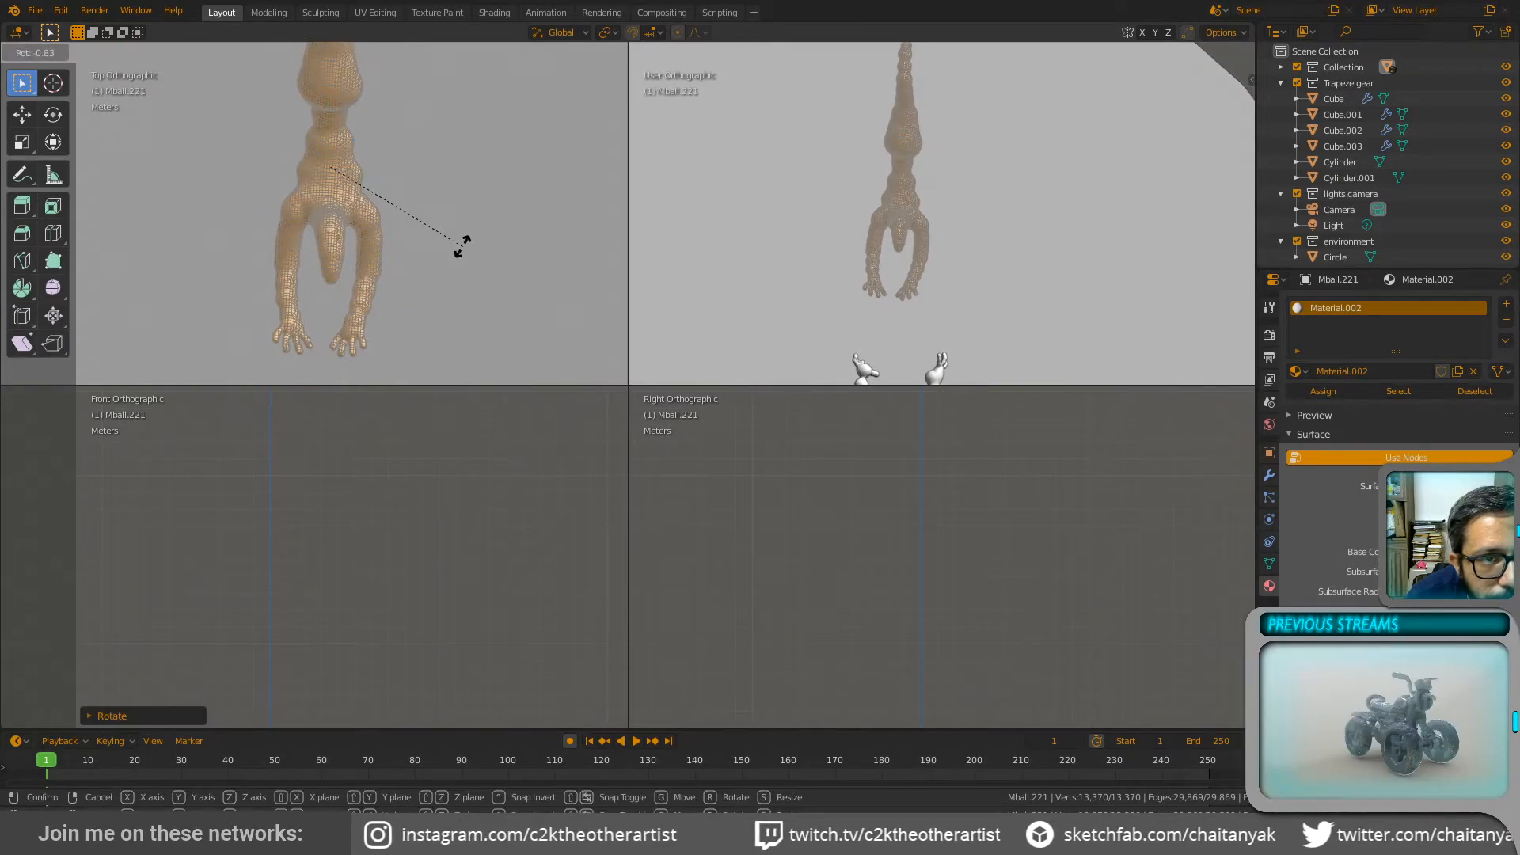
pyautogui.click(462, 246)
# Step: Shift the flyer's mesh about 0.22 m along the X axis and return to Object Mode in a single view
pyautogui.moveTo(363, 163); pyautogui.dragTo(371, 163)
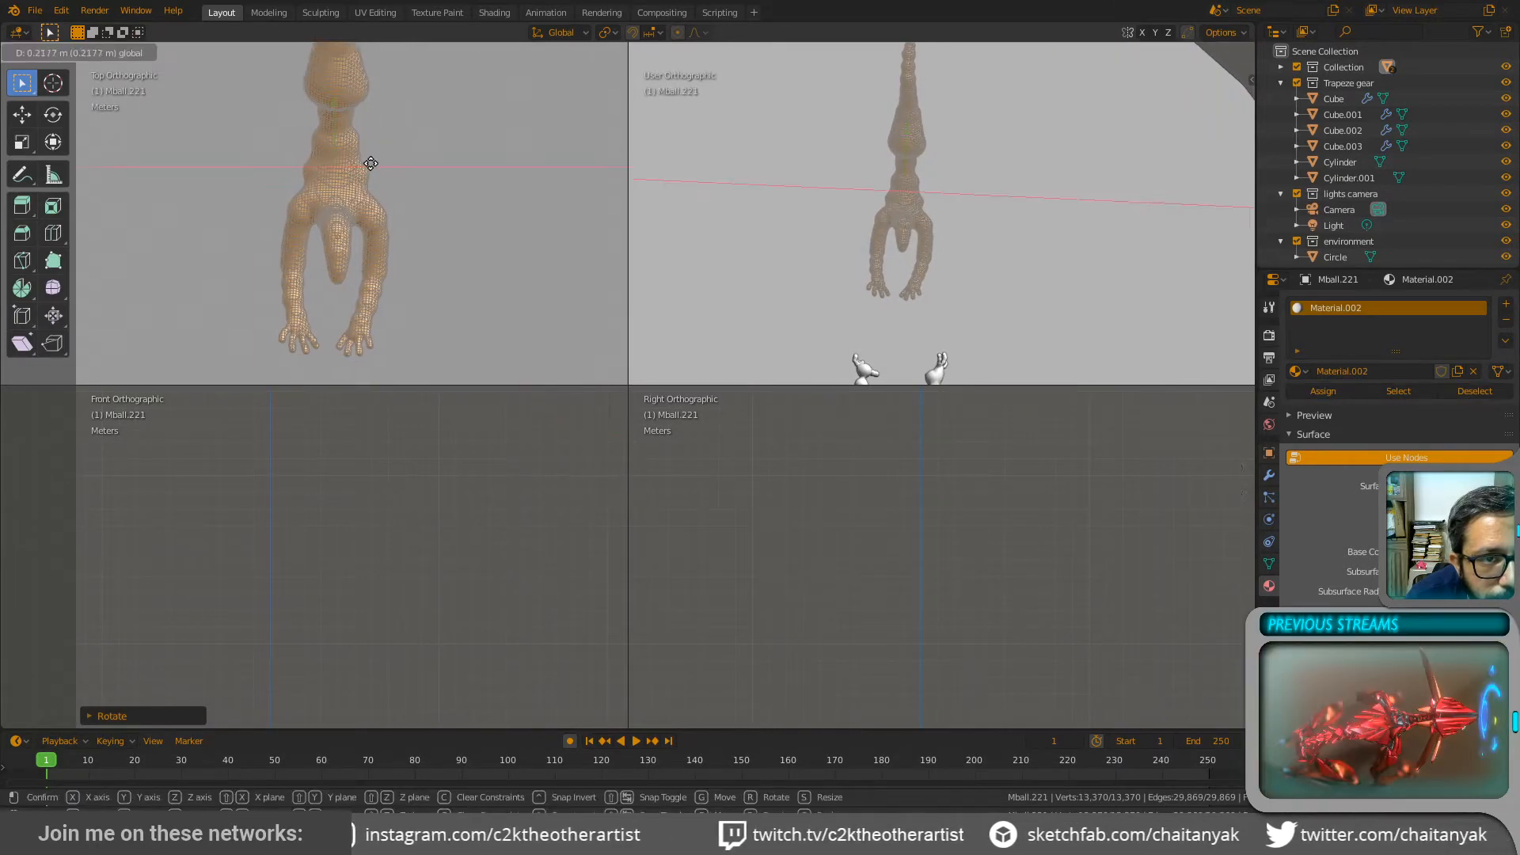
pyautogui.click(371, 164)
pyautogui.scroll(3, 369, 182)
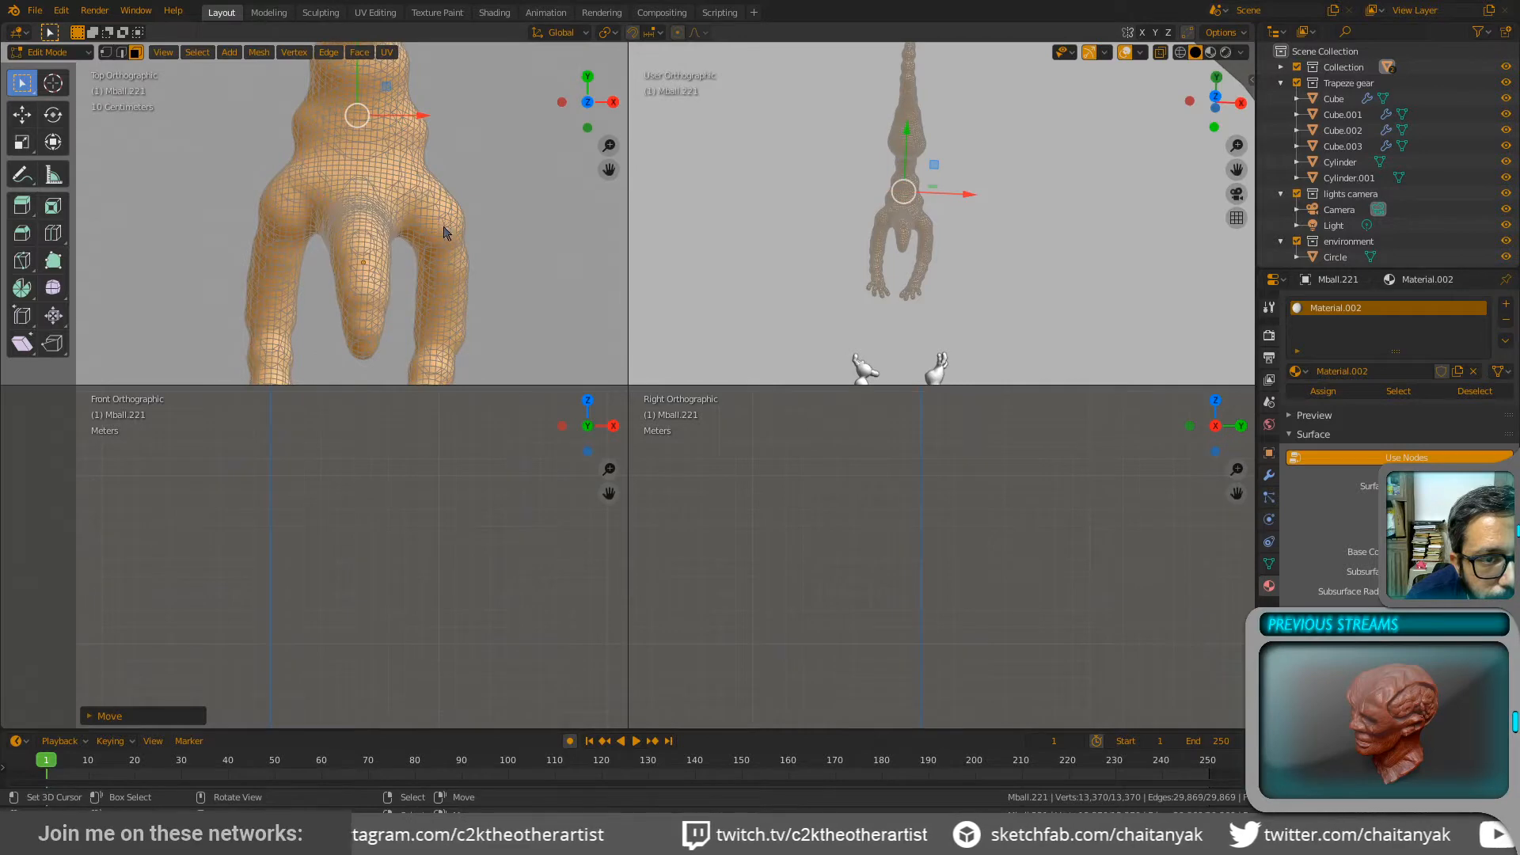
pyautogui.press('Tab')
pyautogui.hotkey('ctrl', 'alt', 'q')
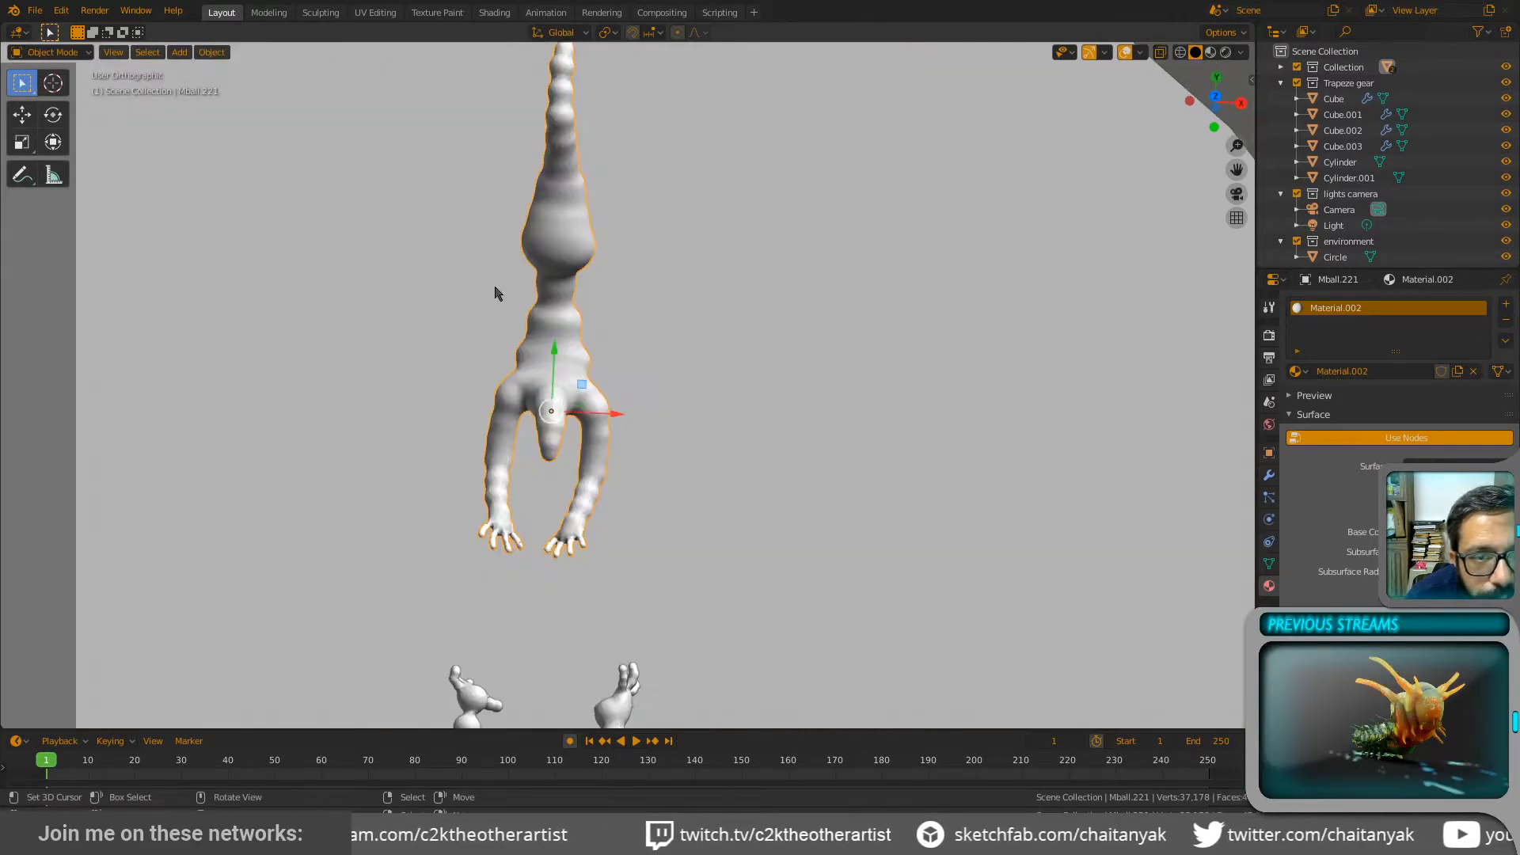
# Step: Put the flyer into Sculpt Mode with the Clay Strips brush and frame its head and arms from the side
pyautogui.moveTo(585, 359); pyautogui.dragTo(546, 353, button='middle')
pyautogui.scroll(2, 547, 353)
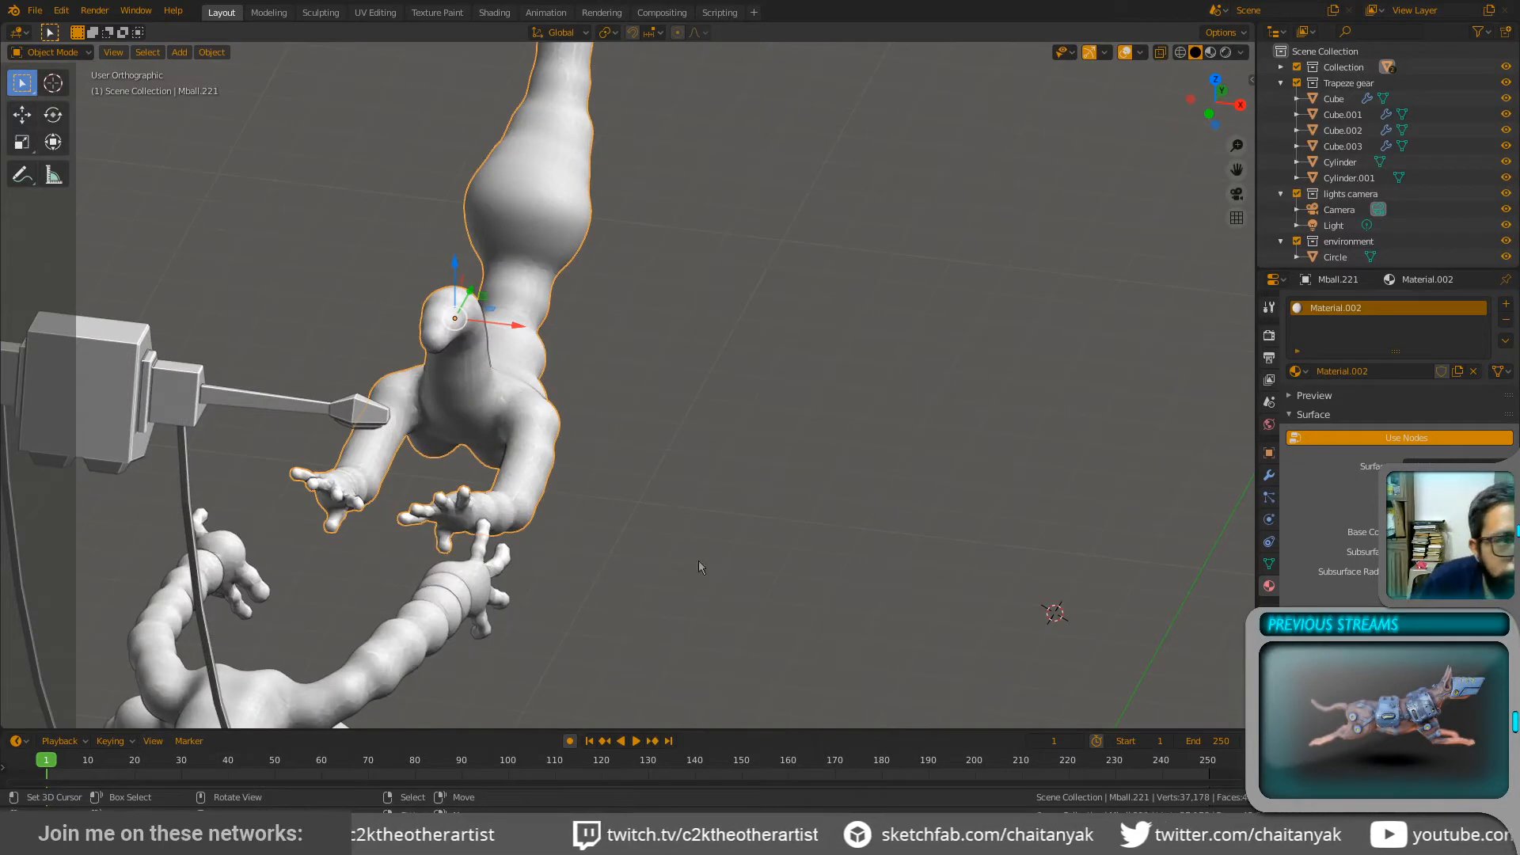
pyautogui.click(49, 52)
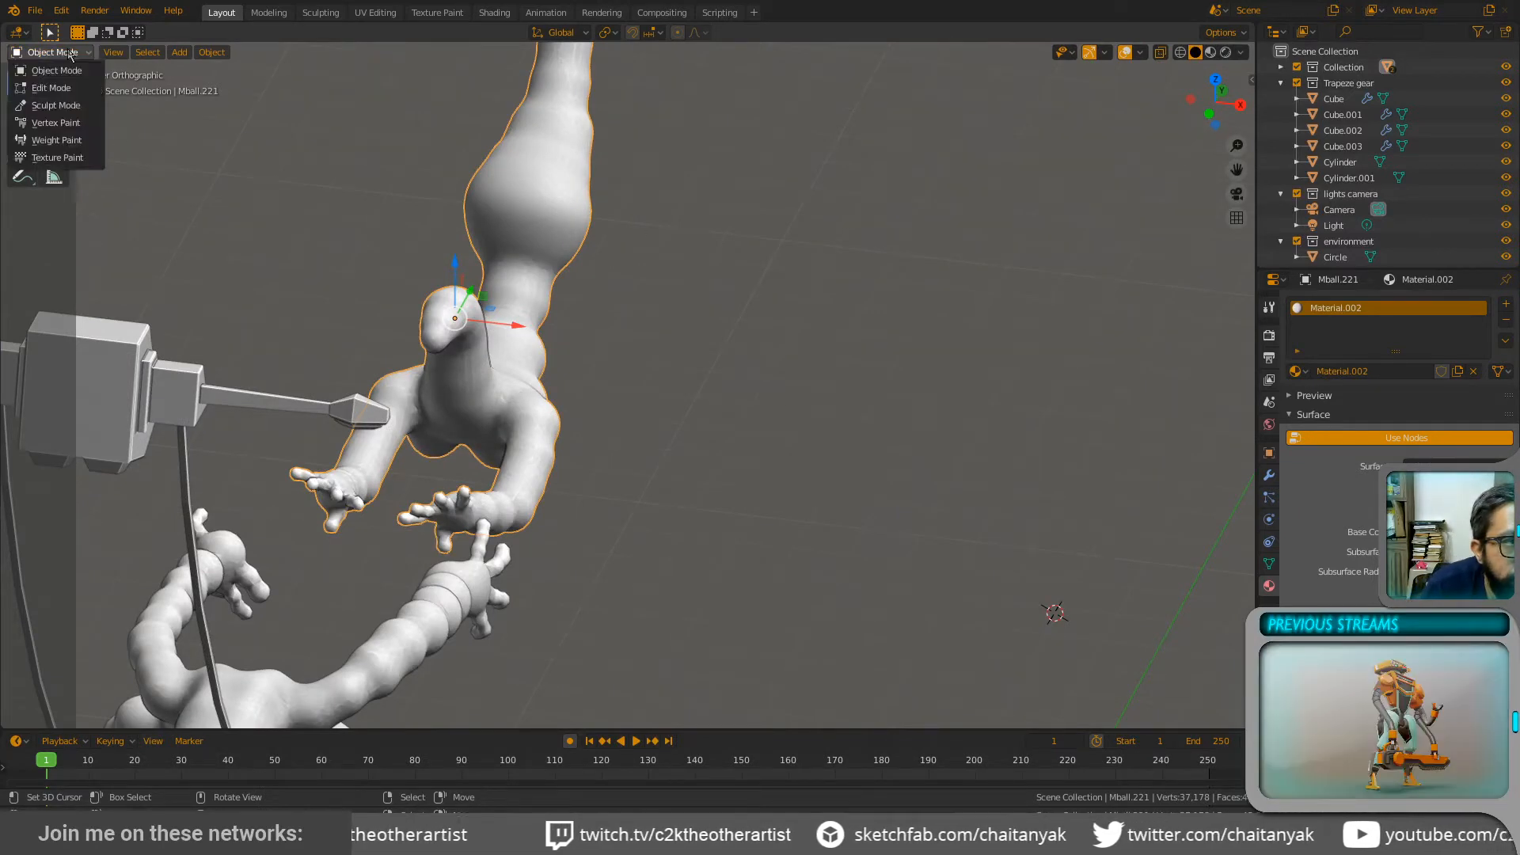
pyautogui.click(56, 105)
pyautogui.moveTo(470, 324); pyautogui.dragTo(766, 317, button='middle')
pyautogui.keyDown('ctrl'); pyautogui.moveTo(615, 336); pyautogui.dragTo(559, 566, button='middle'); pyautogui.keyUp('ctrl')
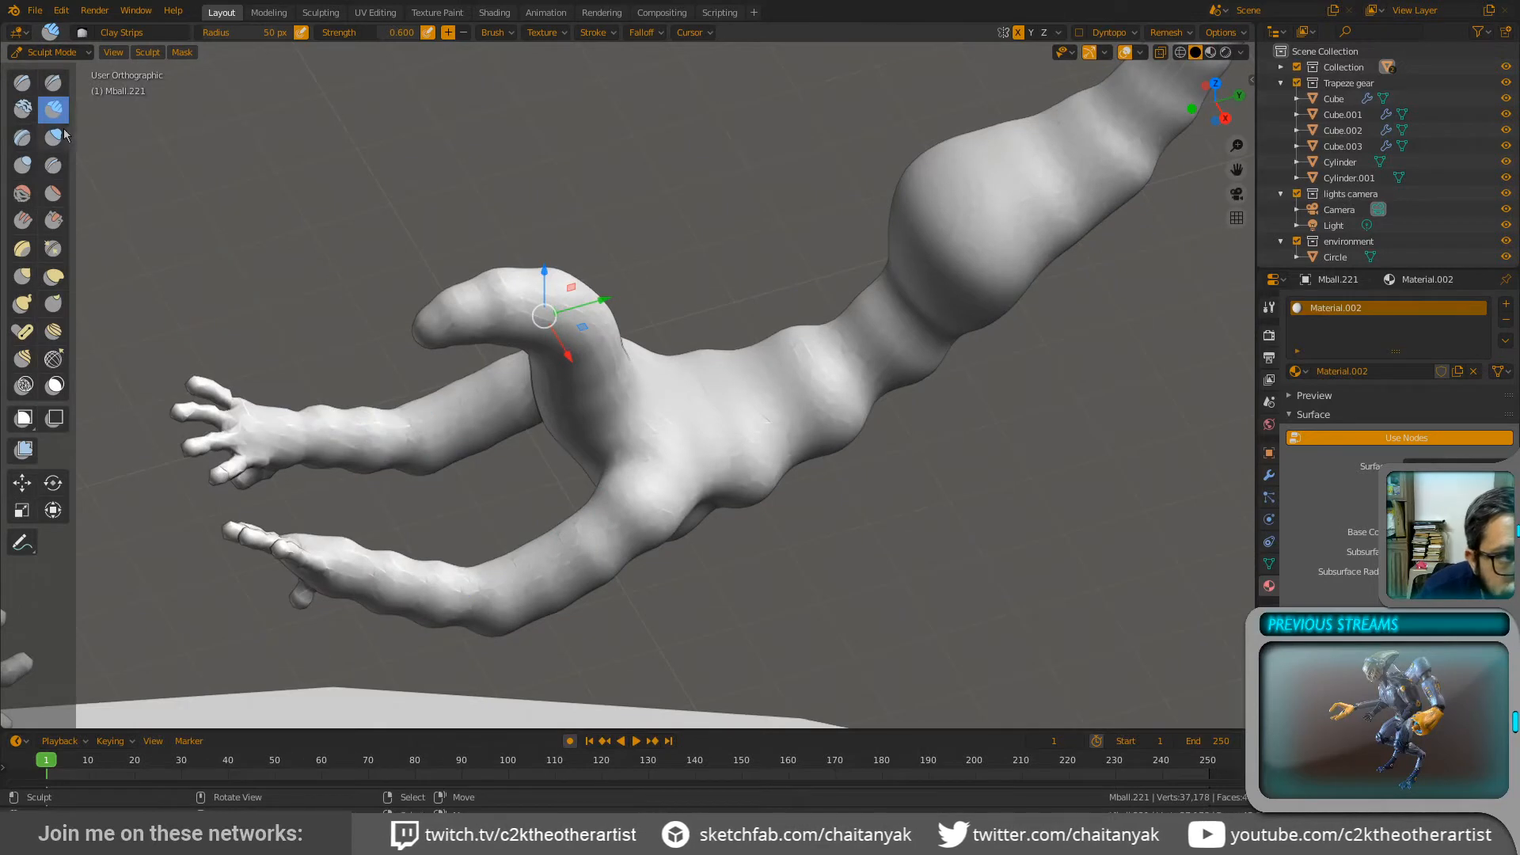
pyautogui.moveTo(610, 502); pyautogui.dragTo(552, 553)
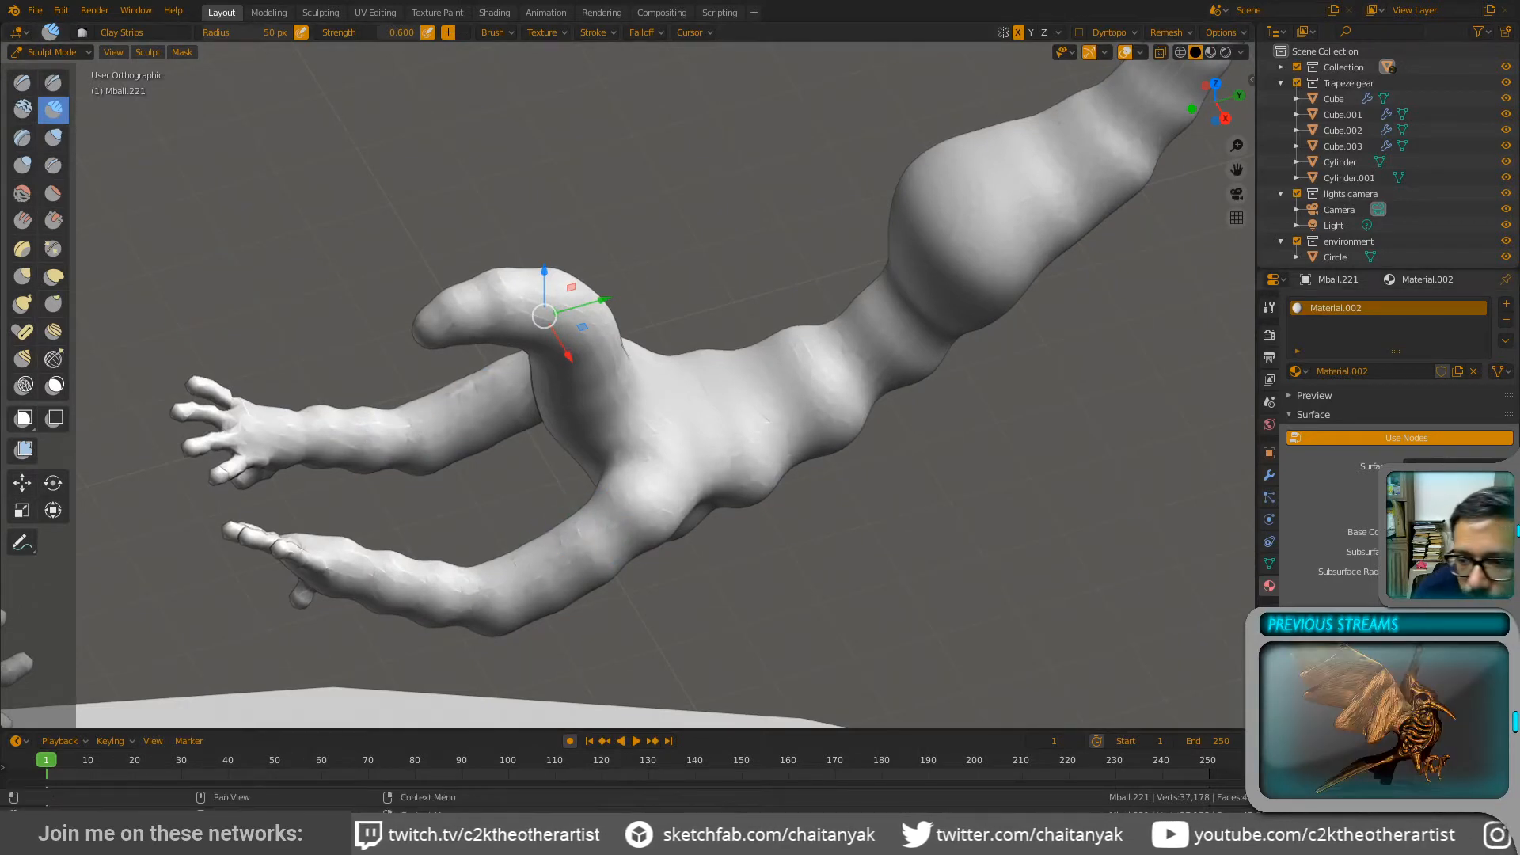
# Step: Enable Dyntopo for the flyer's mesh and lay first Clay Strips strokes on the left shoulder and upper arm
pyautogui.click(1270, 308)
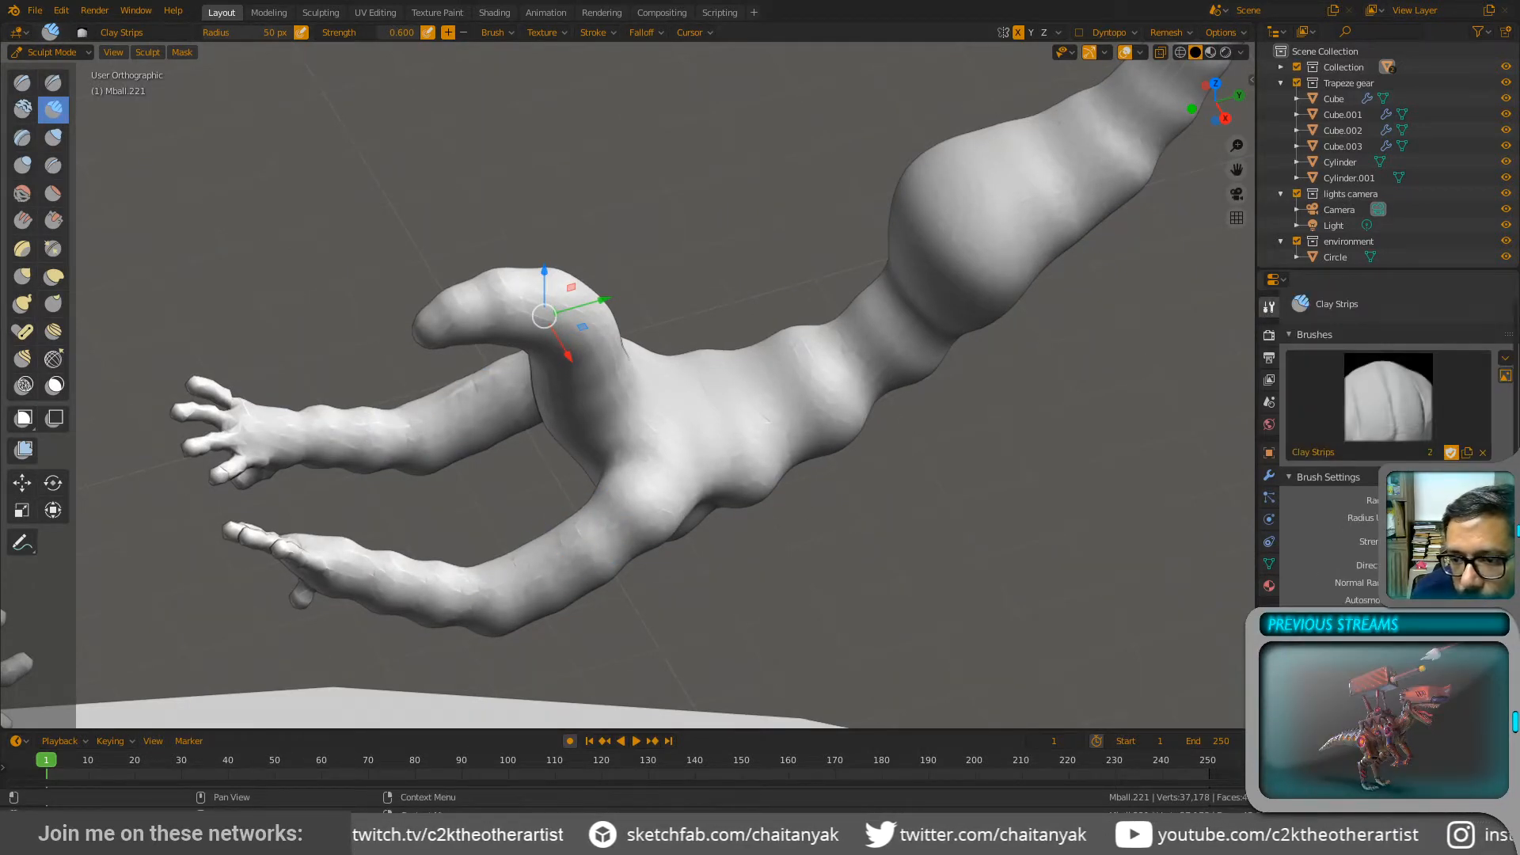
pyautogui.scroll(-3, 1393, 396)
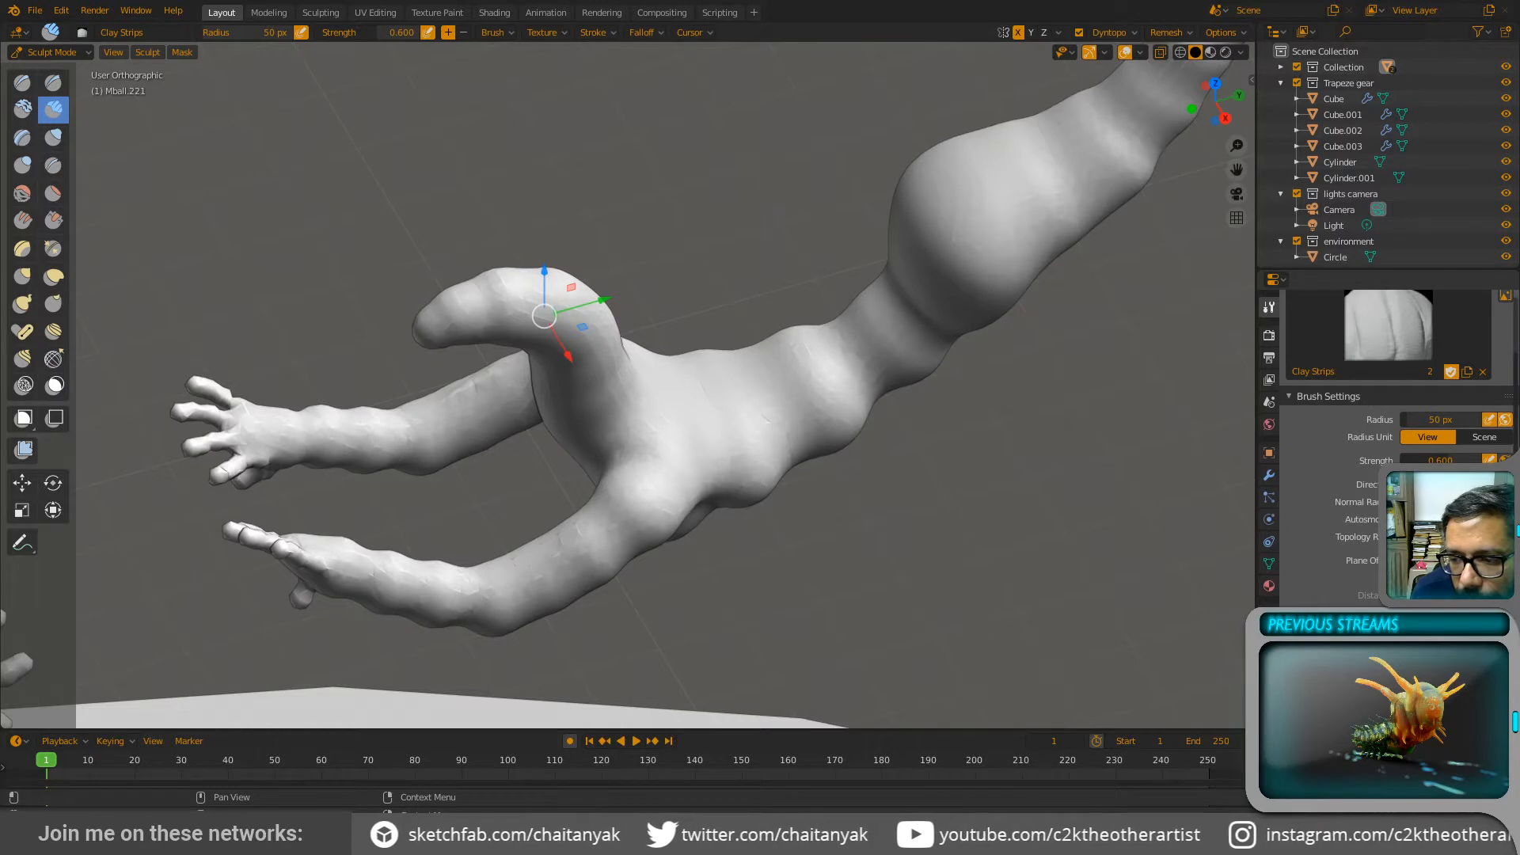
pyautogui.scroll(-4, 1393, 380)
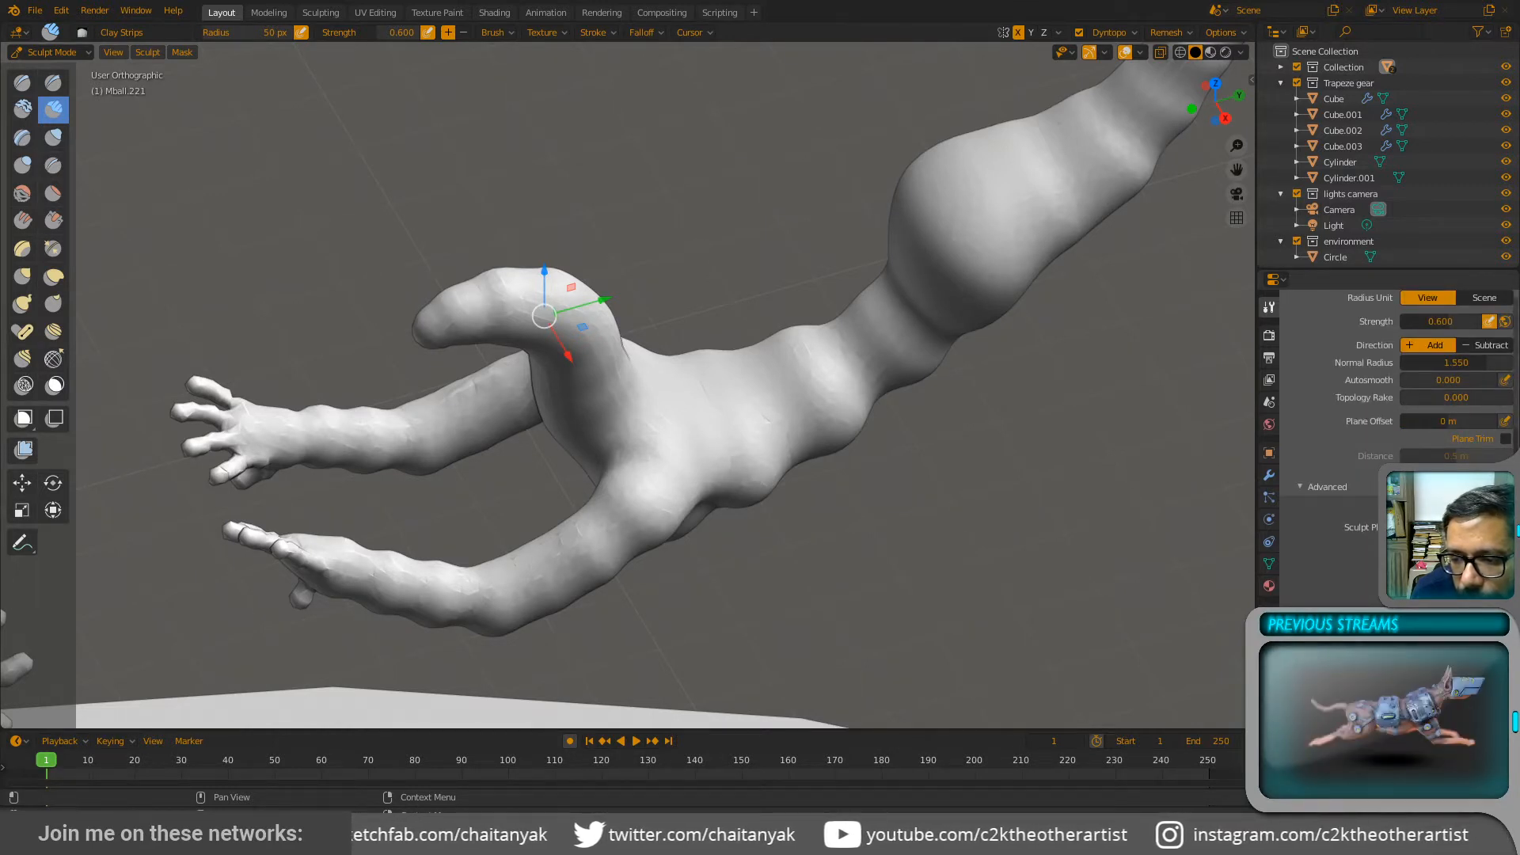
pyautogui.moveTo(618, 527)
pyautogui.mouseDown()
pyautogui.moveTo(571, 554)
pyautogui.moveTo(665, 486)
pyautogui.moveTo(589, 562)
pyautogui.moveTo(634, 500)
pyautogui.mouseUp()
pyautogui.moveTo(617, 529)
pyautogui.mouseDown(button='middle')
pyautogui.moveTo(709, 502)
pyautogui.moveTo(622, 470)
pyautogui.mouseUp(button='middle')
pyautogui.scroll(2, 629, 535)
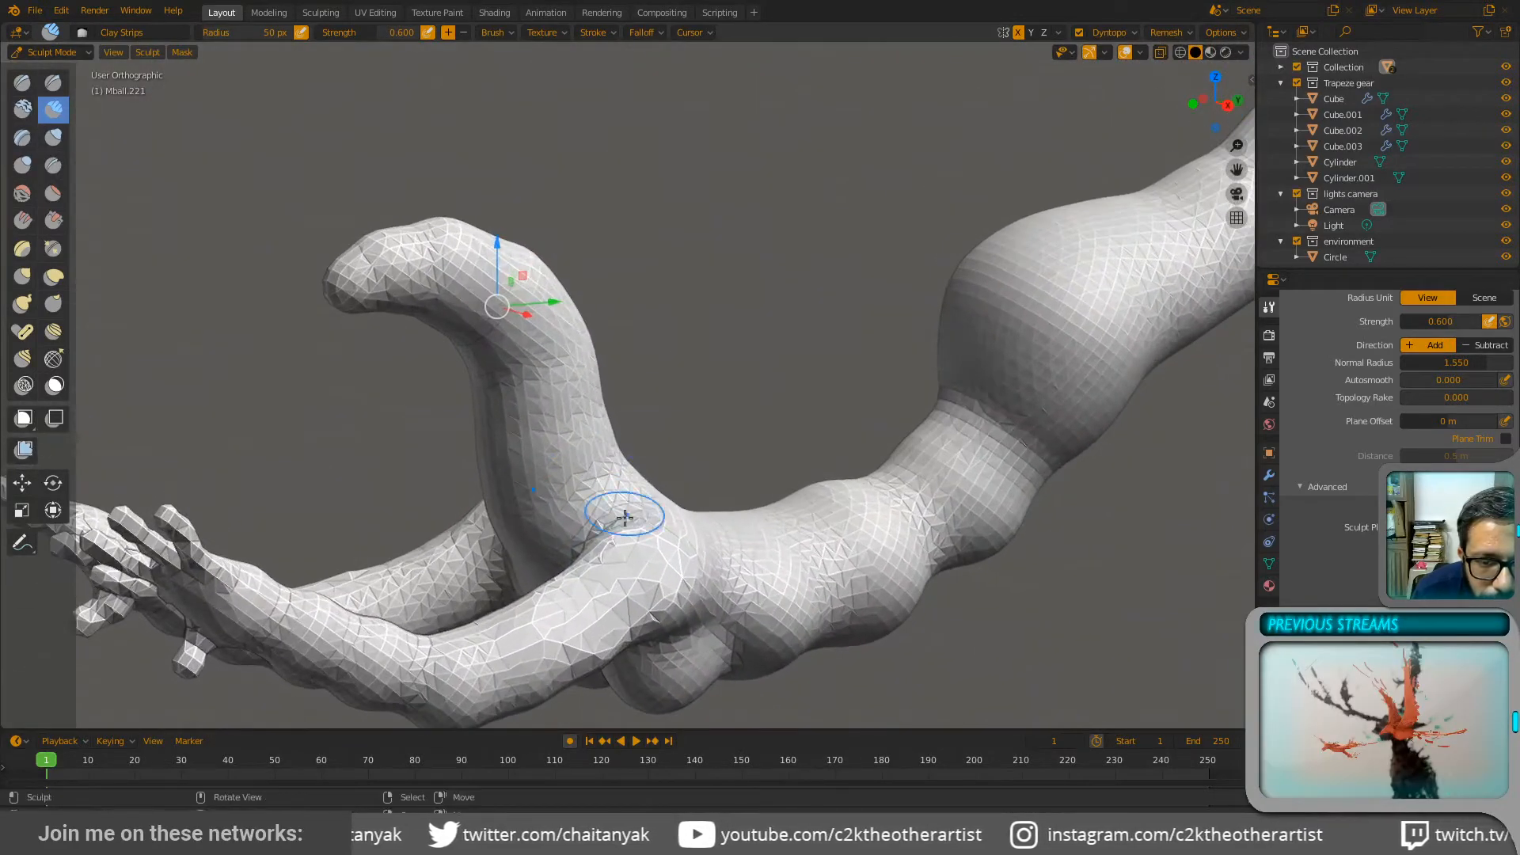
pyautogui.moveTo(650, 540); pyautogui.dragTo(546, 626)
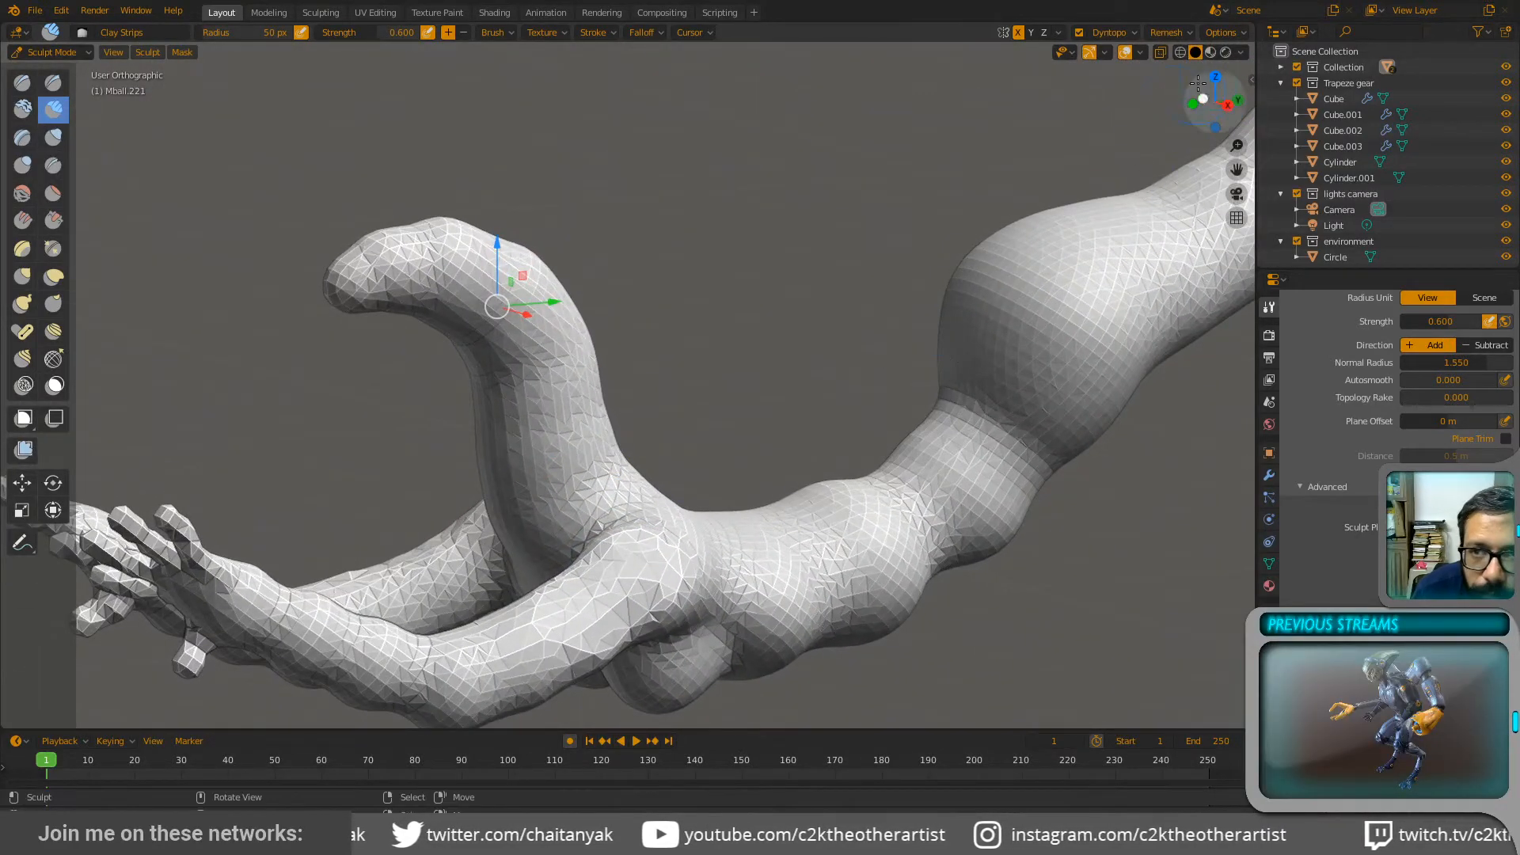
# Step: Turn off Cavity in the viewport shading to show the flyer's surface without edge highlights
pyautogui.click(1241, 52)
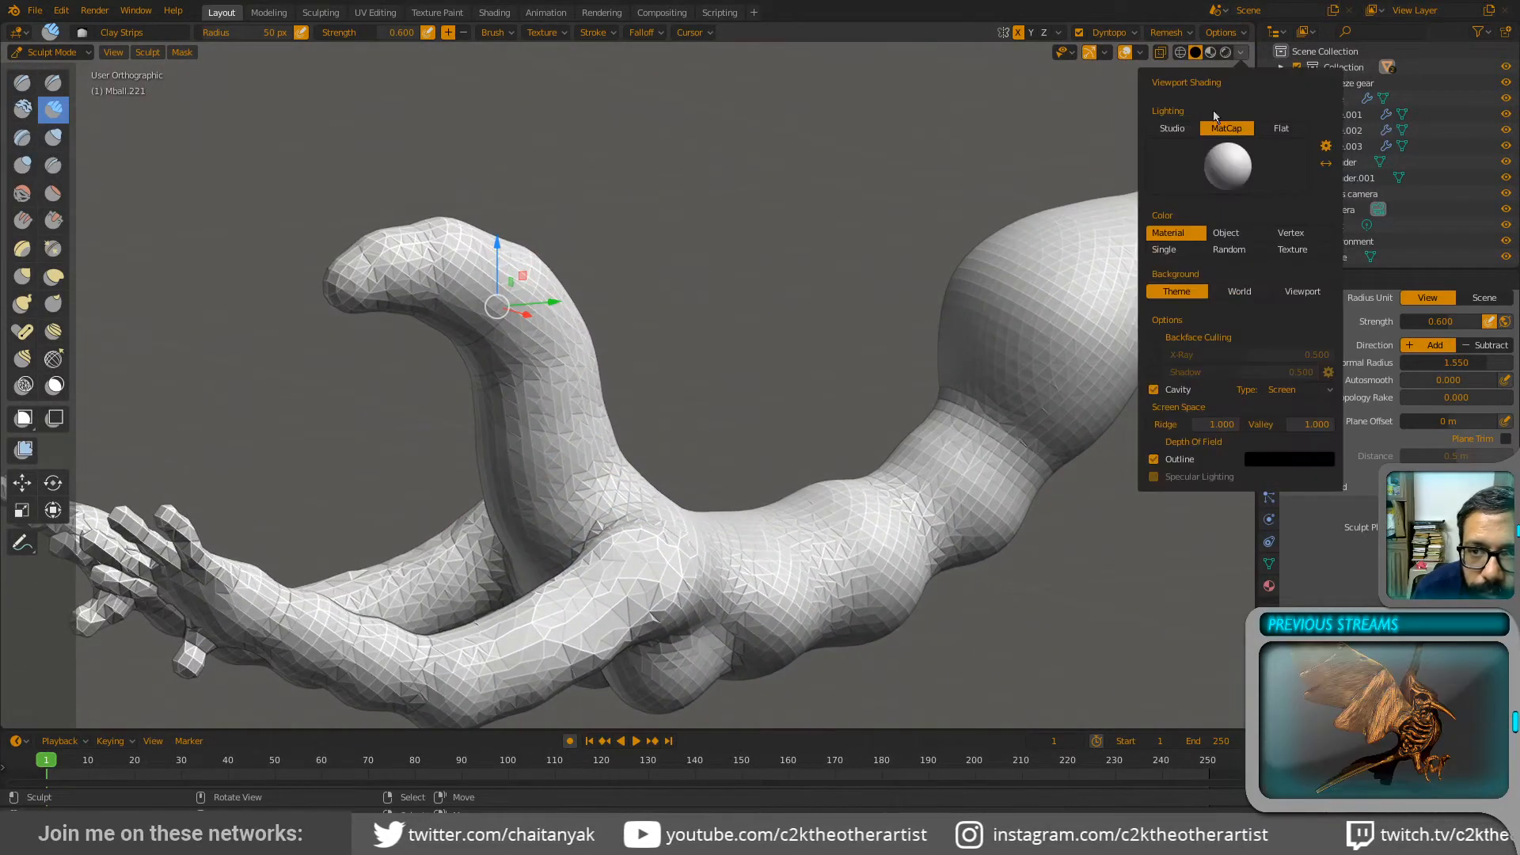
pyautogui.click(1166, 388)
pyautogui.moveTo(757, 515); pyautogui.dragTo(800, 475, button='middle')
# Step: Build up the flyer's left upper arm and shoulder with Clay Strips strokes
pyautogui.moveTo(642, 523)
pyautogui.mouseDown()
pyautogui.moveTo(632, 534)
pyautogui.moveTo(680, 459)
pyautogui.moveTo(655, 475)
pyautogui.moveTo(672, 442)
pyautogui.moveTo(603, 533)
pyautogui.mouseUp()
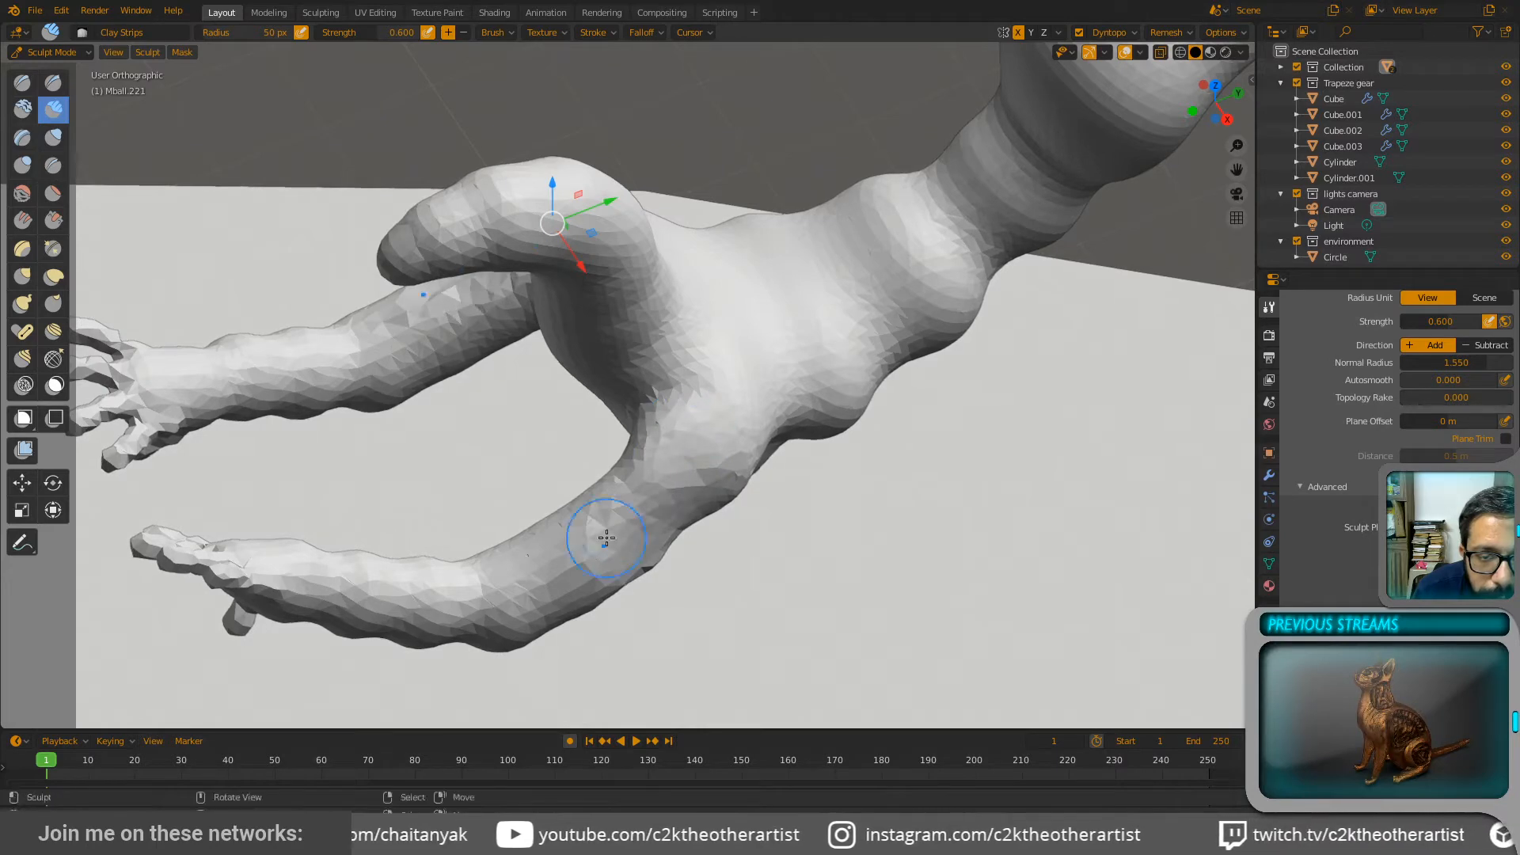
pyautogui.moveTo(604, 533)
pyautogui.mouseDown(button='middle')
pyautogui.moveTo(618, 509)
pyautogui.moveTo(555, 442)
pyautogui.mouseUp(button='middle')
pyautogui.moveTo(679, 545); pyautogui.dragTo(611, 583)
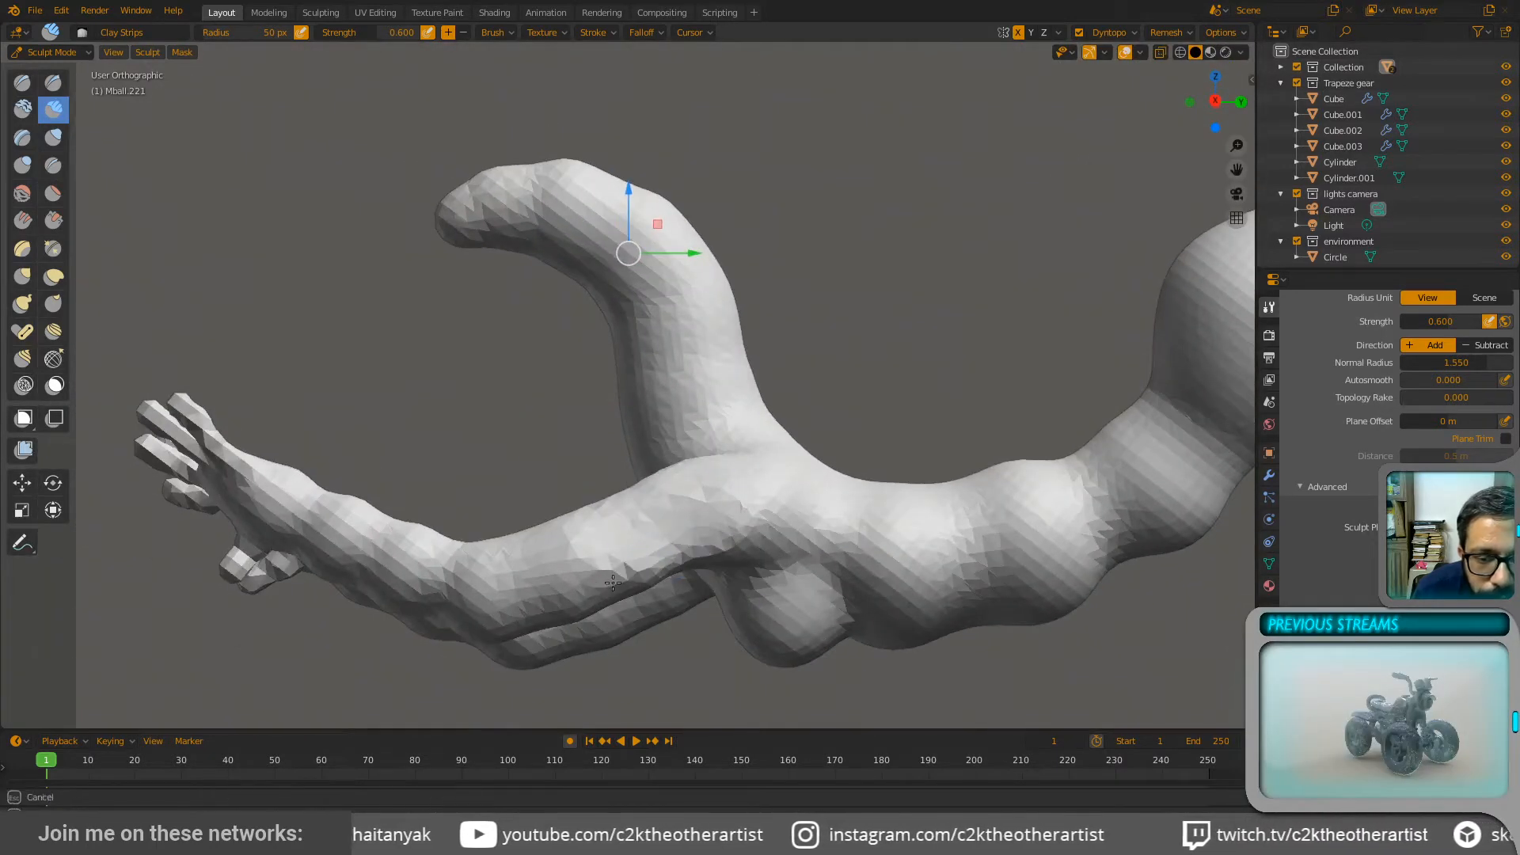
pyautogui.moveTo(724, 513); pyautogui.dragTo(685, 520)
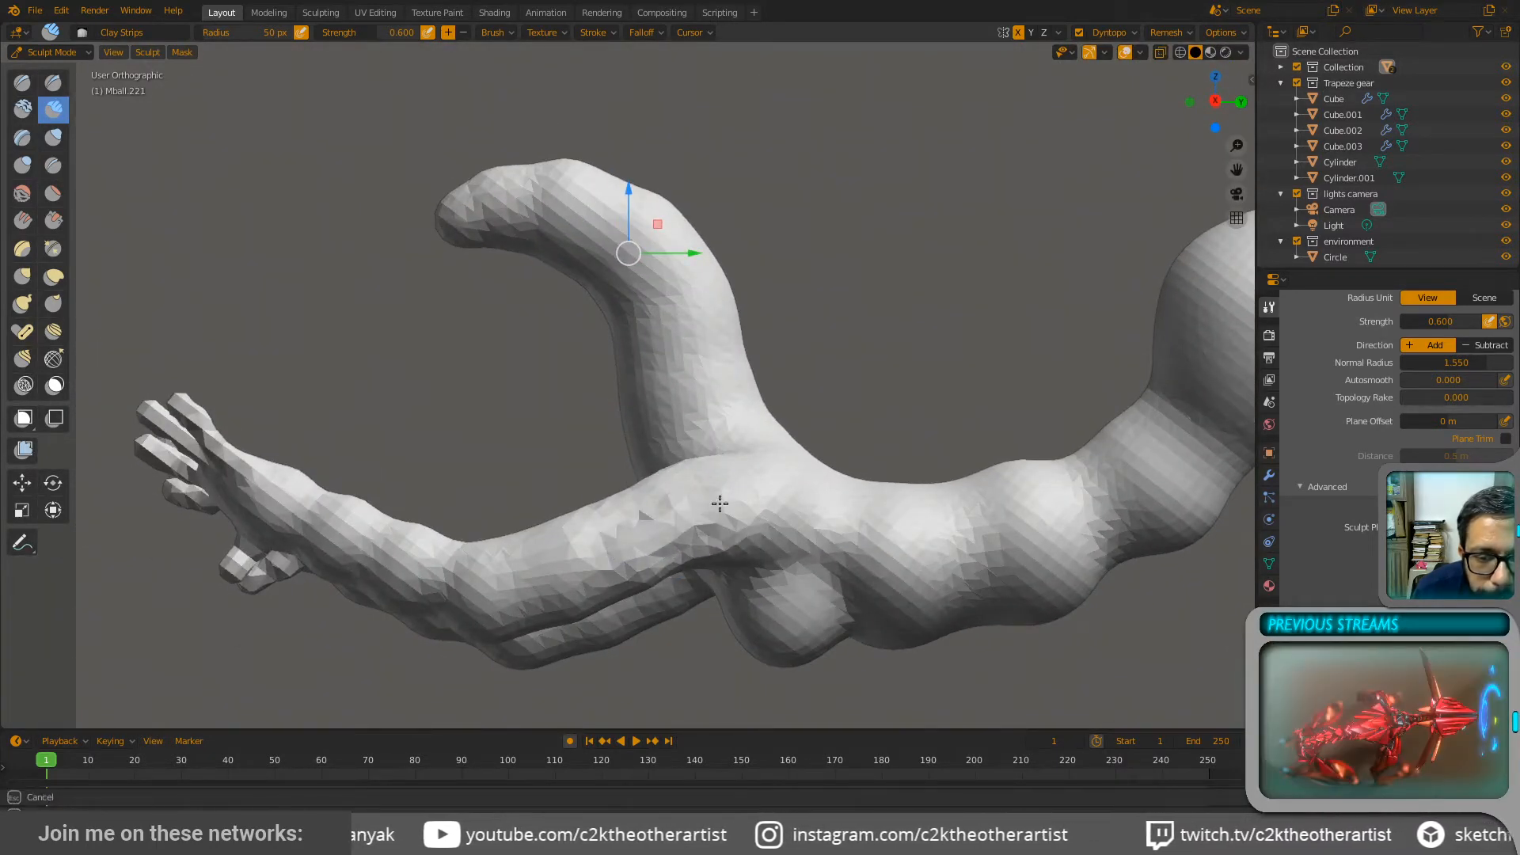
pyautogui.moveTo(743, 499); pyautogui.dragTo(676, 500, button='middle')
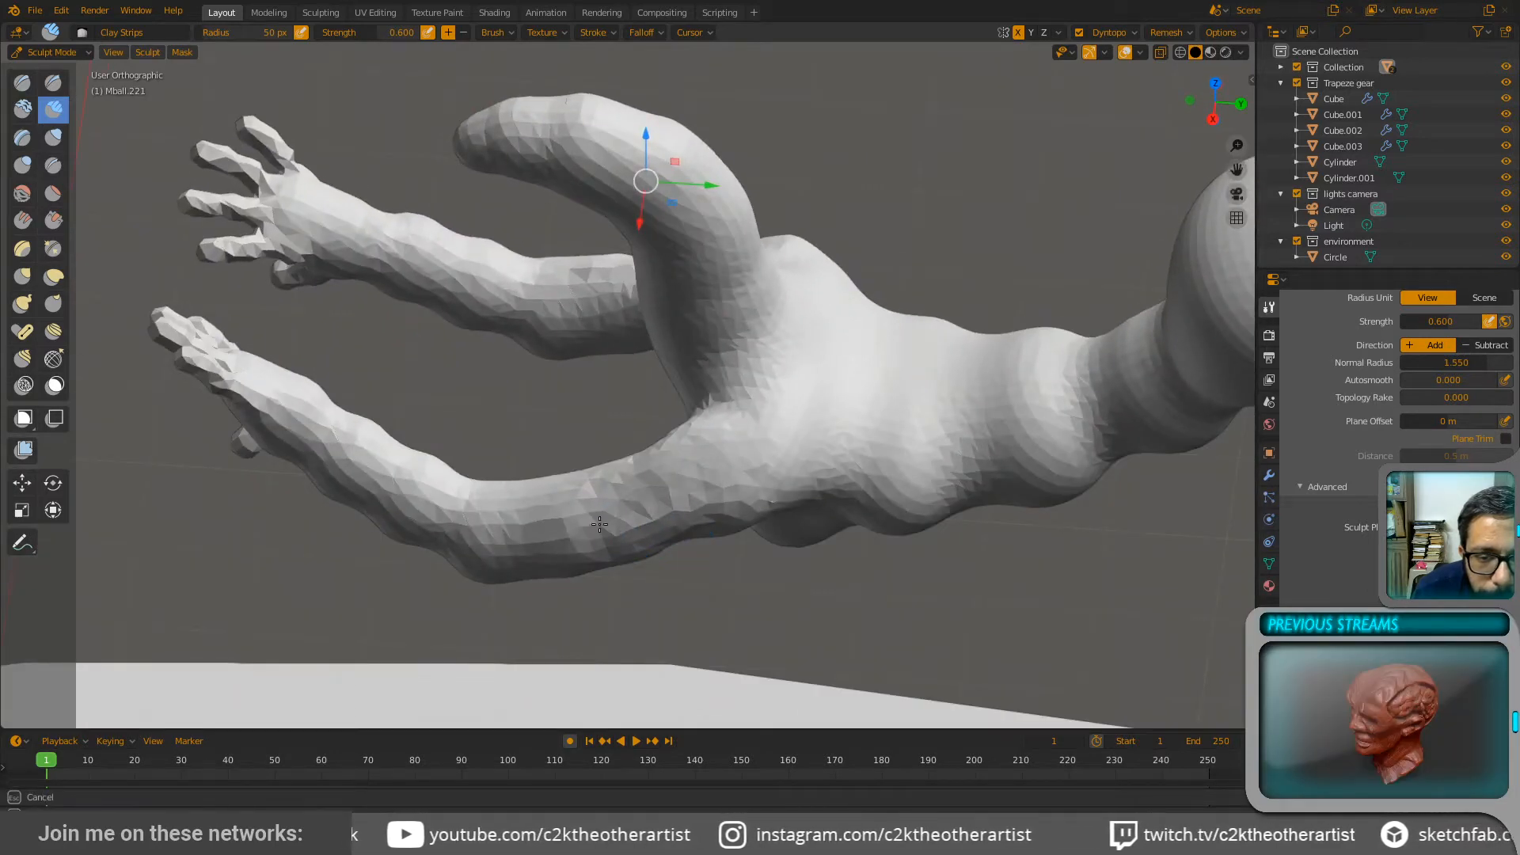
pyautogui.moveTo(599, 524); pyautogui.dragTo(645, 497)
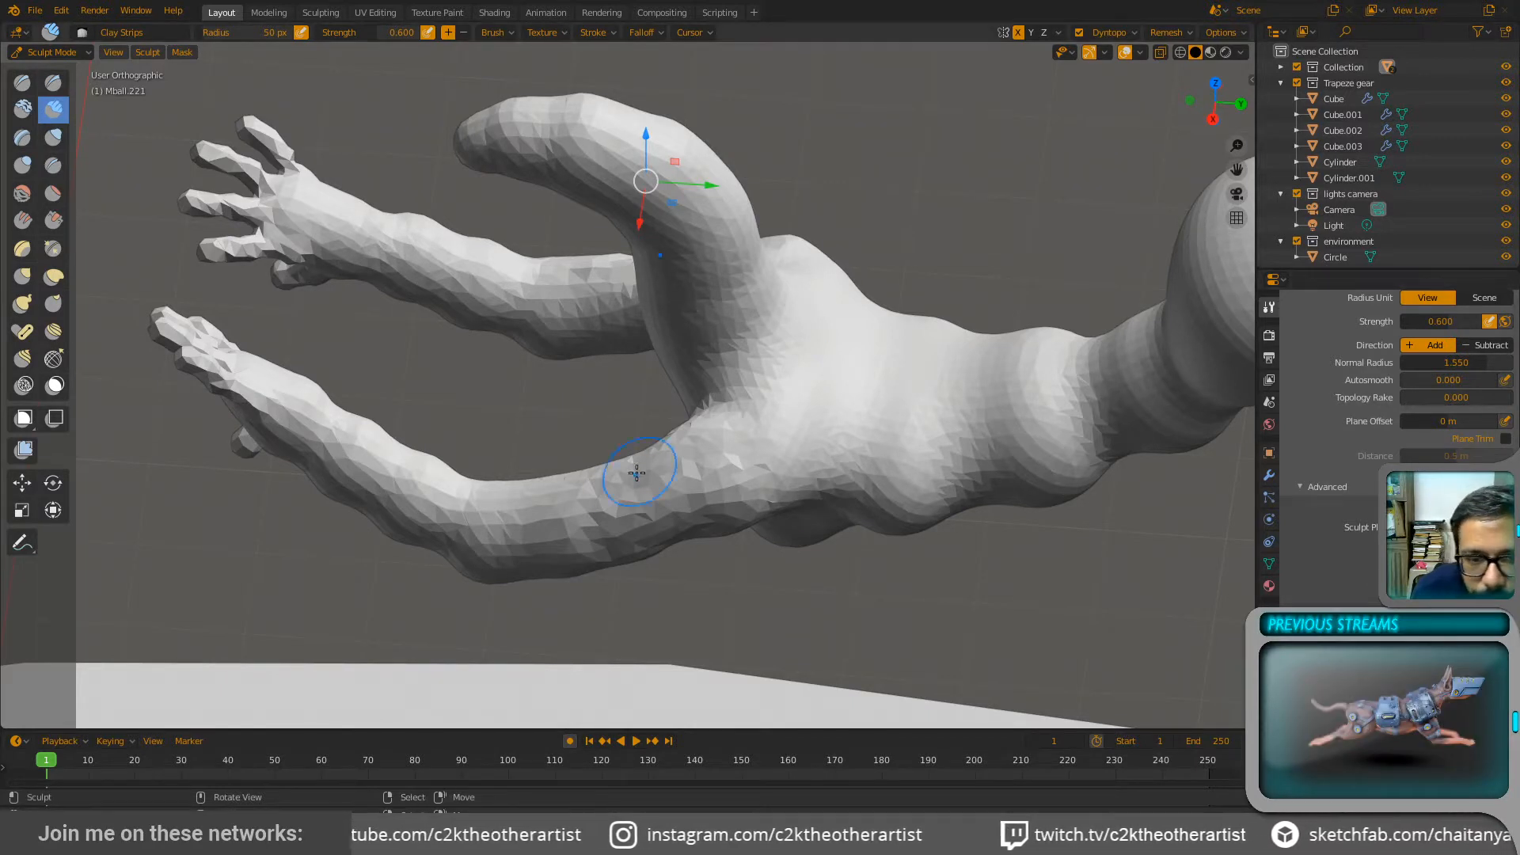
# Step: Try finer strokes running from the flyer's left upper arm into the shoulder, and undo them
pyautogui.moveTo(589, 506)
pyautogui.keyDown('shift'); pyautogui.mouseDown()
pyautogui.moveTo(726, 469)
pyautogui.moveTo(616, 480)
pyautogui.moveTo(693, 437)
pyautogui.moveTo(743, 516)
pyautogui.mouseUp(); pyautogui.keyUp('shift')
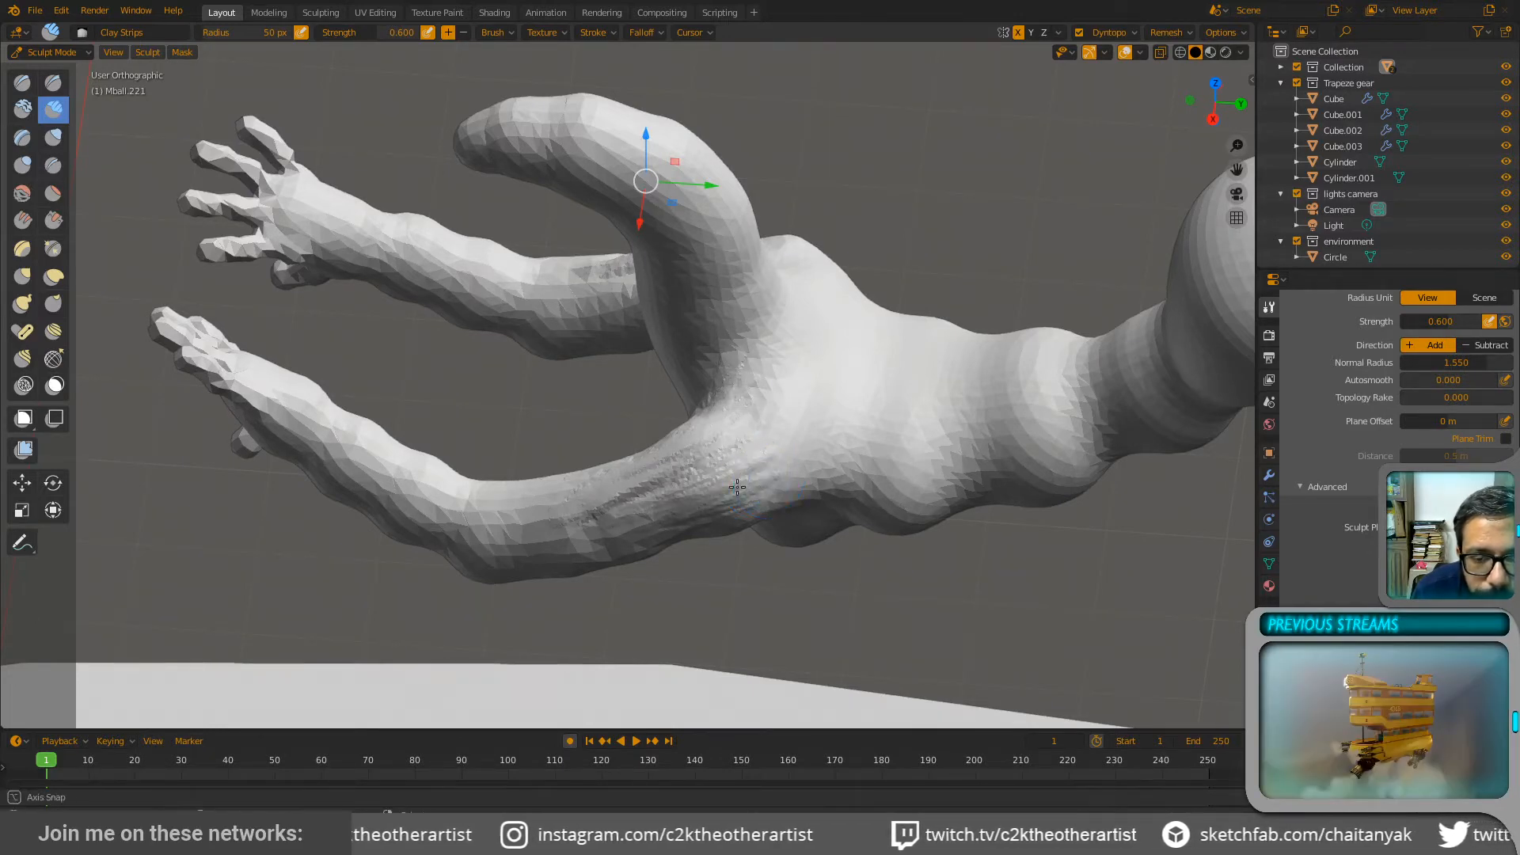
pyautogui.moveTo(737, 487)
pyautogui.mouseDown(button='middle')
pyautogui.moveTo(712, 491)
pyautogui.moveTo(845, 526)
pyautogui.moveTo(566, 489)
pyautogui.mouseUp(button='middle')
pyautogui.moveTo(741, 313)
pyautogui.mouseDown()
pyautogui.moveTo(724, 386)
pyautogui.moveTo(750, 372)
pyautogui.mouseUp()
pyautogui.hotkey('ctrl', 'z')
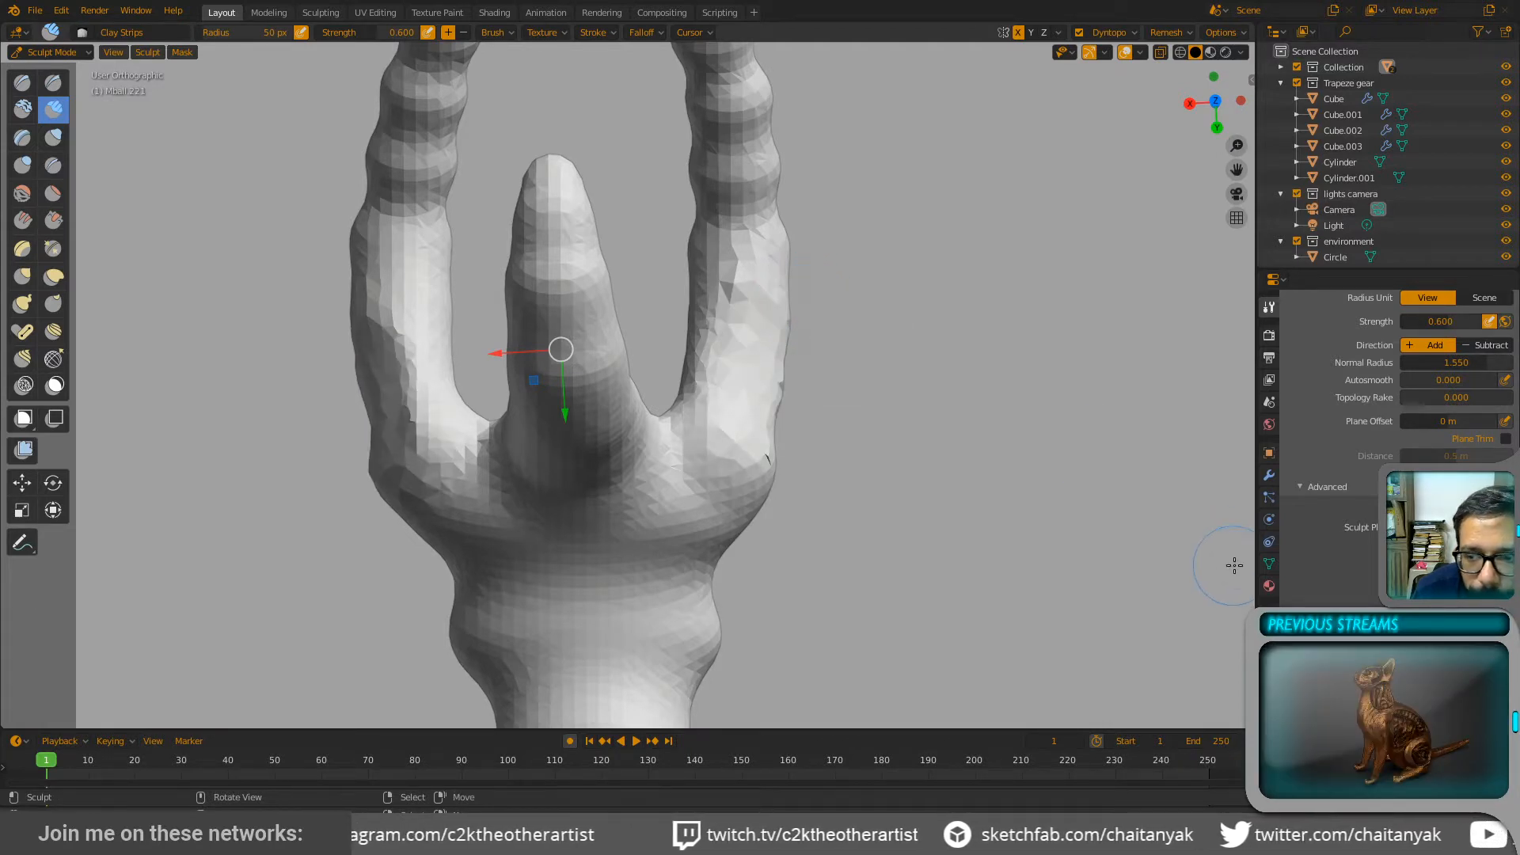
# Step: Turn off X mirror symmetry and sculpt muscle strips over the flyer's left shoulder and upper arm
pyautogui.scroll(-3, 1385, 444)
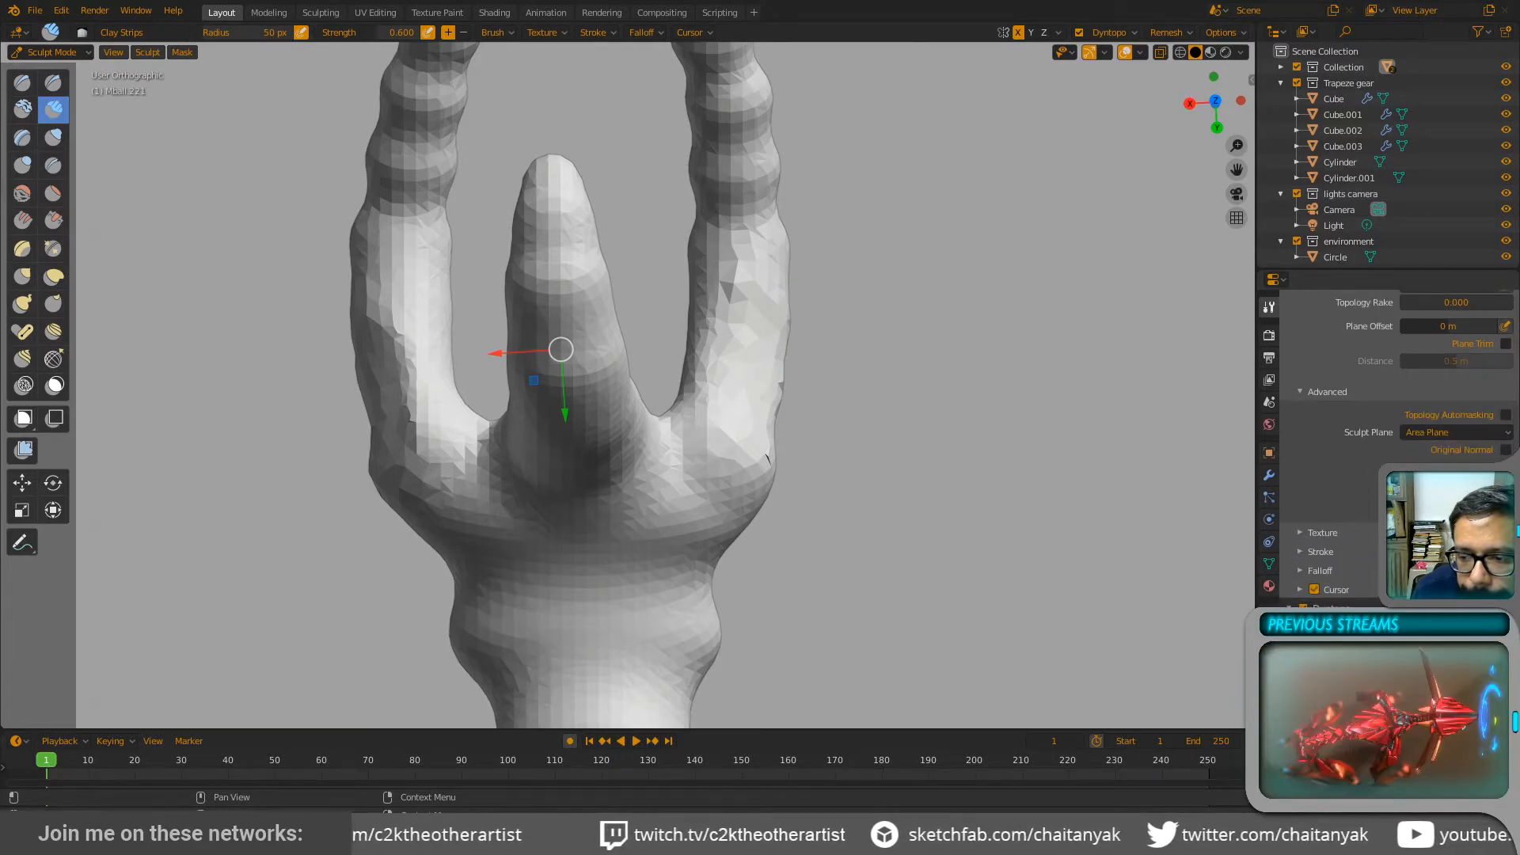
pyautogui.click(1018, 32)
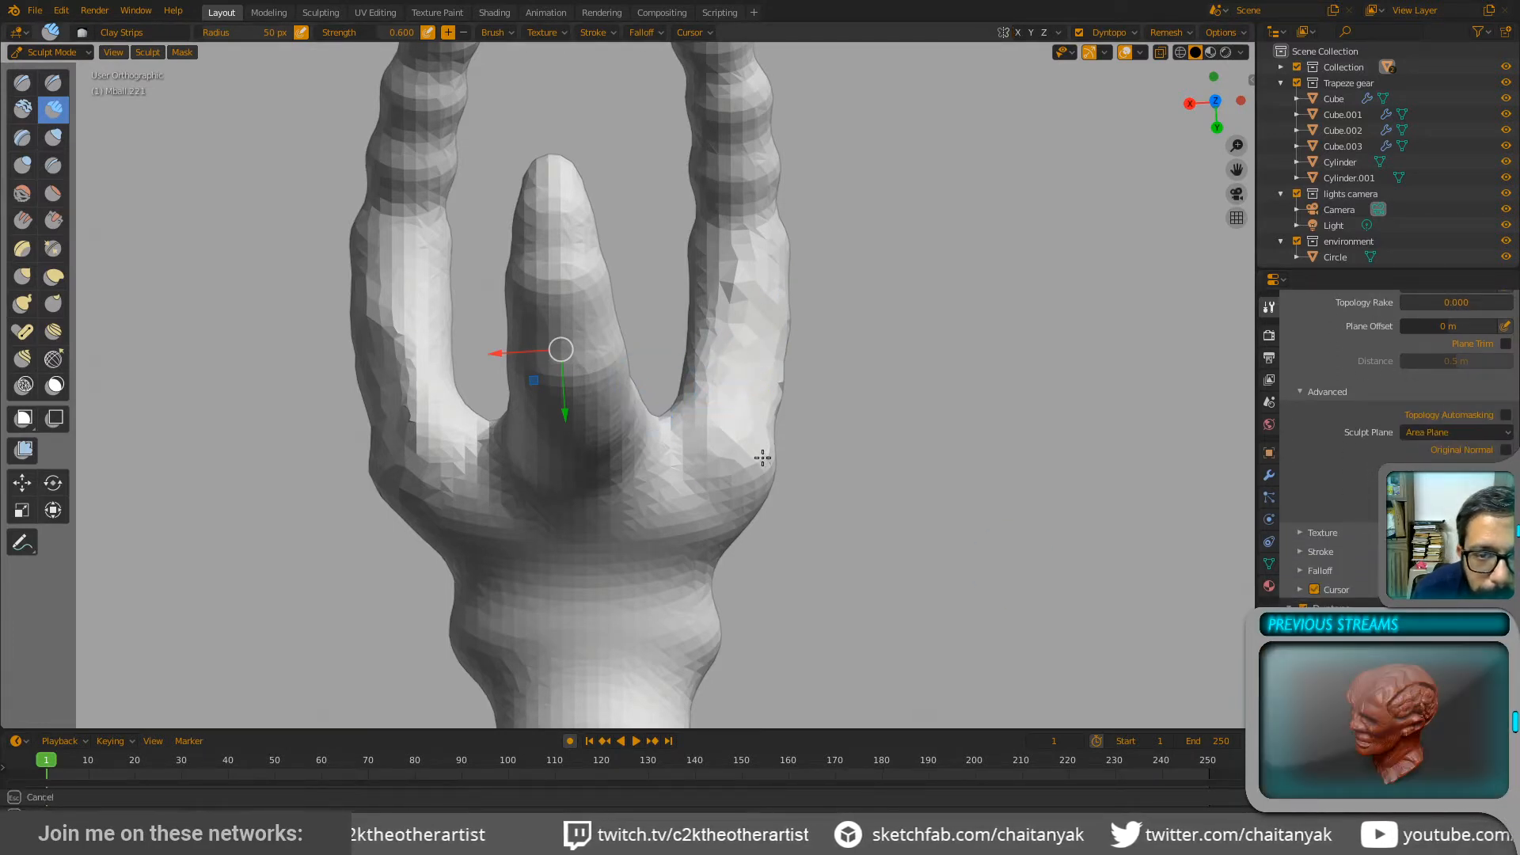
pyautogui.moveTo(594, 532)
pyautogui.mouseDown(button='middle')
pyautogui.moveTo(781, 425)
pyautogui.moveTo(876, 486)
pyautogui.moveTo(827, 372)
pyautogui.mouseUp(button='middle')
pyautogui.moveTo(678, 553)
pyautogui.mouseDown()
pyautogui.moveTo(775, 528)
pyautogui.moveTo(744, 494)
pyautogui.moveTo(804, 401)
pyautogui.moveTo(848, 483)
pyautogui.mouseUp()
pyautogui.moveTo(780, 532)
pyautogui.mouseDown(button='middle')
pyautogui.moveTo(865, 549)
pyautogui.moveTo(861, 581)
pyautogui.mouseUp(button='middle')
pyautogui.moveTo(736, 440); pyautogui.dragTo(737, 482)
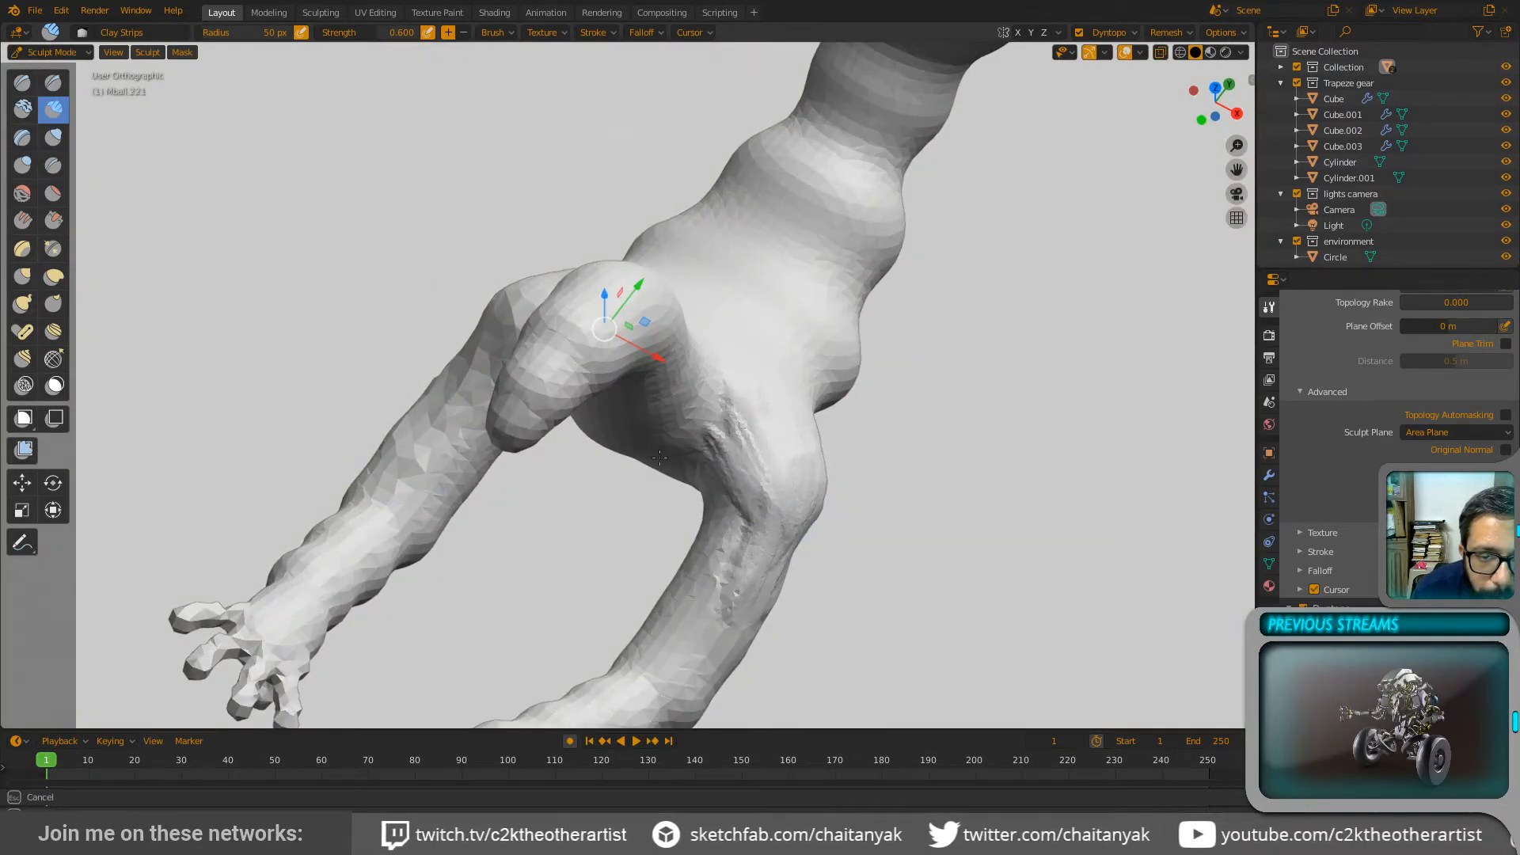
# Step: Sculpt Clay Strips strokes across the front of the flyer's shoulders and down the right upper arm
pyautogui.moveTo(658, 456)
pyautogui.mouseDown(button='middle')
pyautogui.moveTo(804, 452)
pyautogui.moveTo(653, 477)
pyautogui.mouseUp(button='middle')
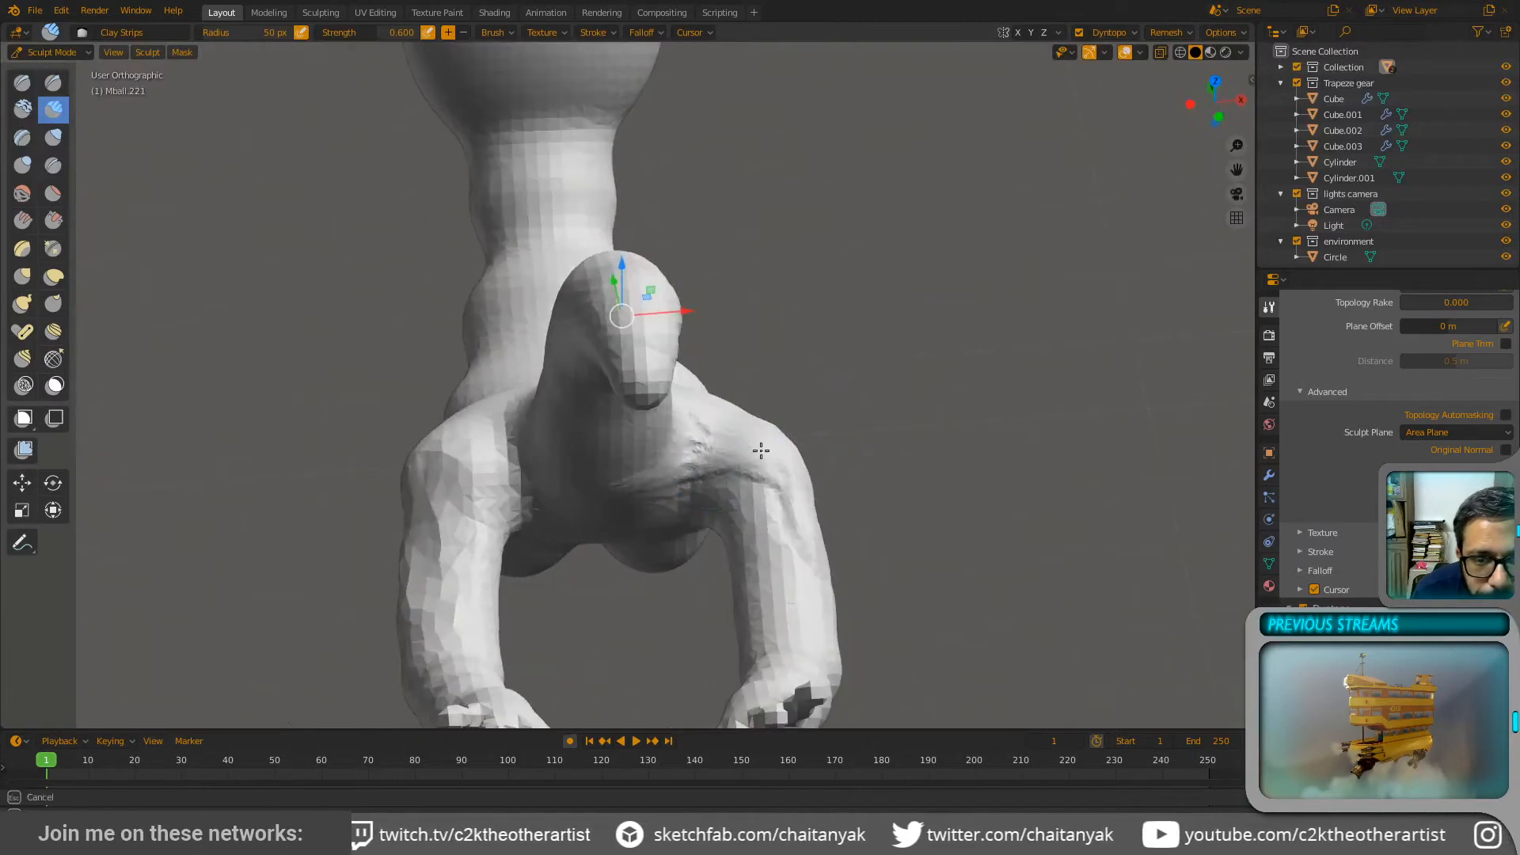
pyautogui.moveTo(761, 451)
pyautogui.mouseDown()
pyautogui.moveTo(610, 492)
pyautogui.moveTo(467, 491)
pyautogui.moveTo(432, 645)
pyautogui.mouseUp()
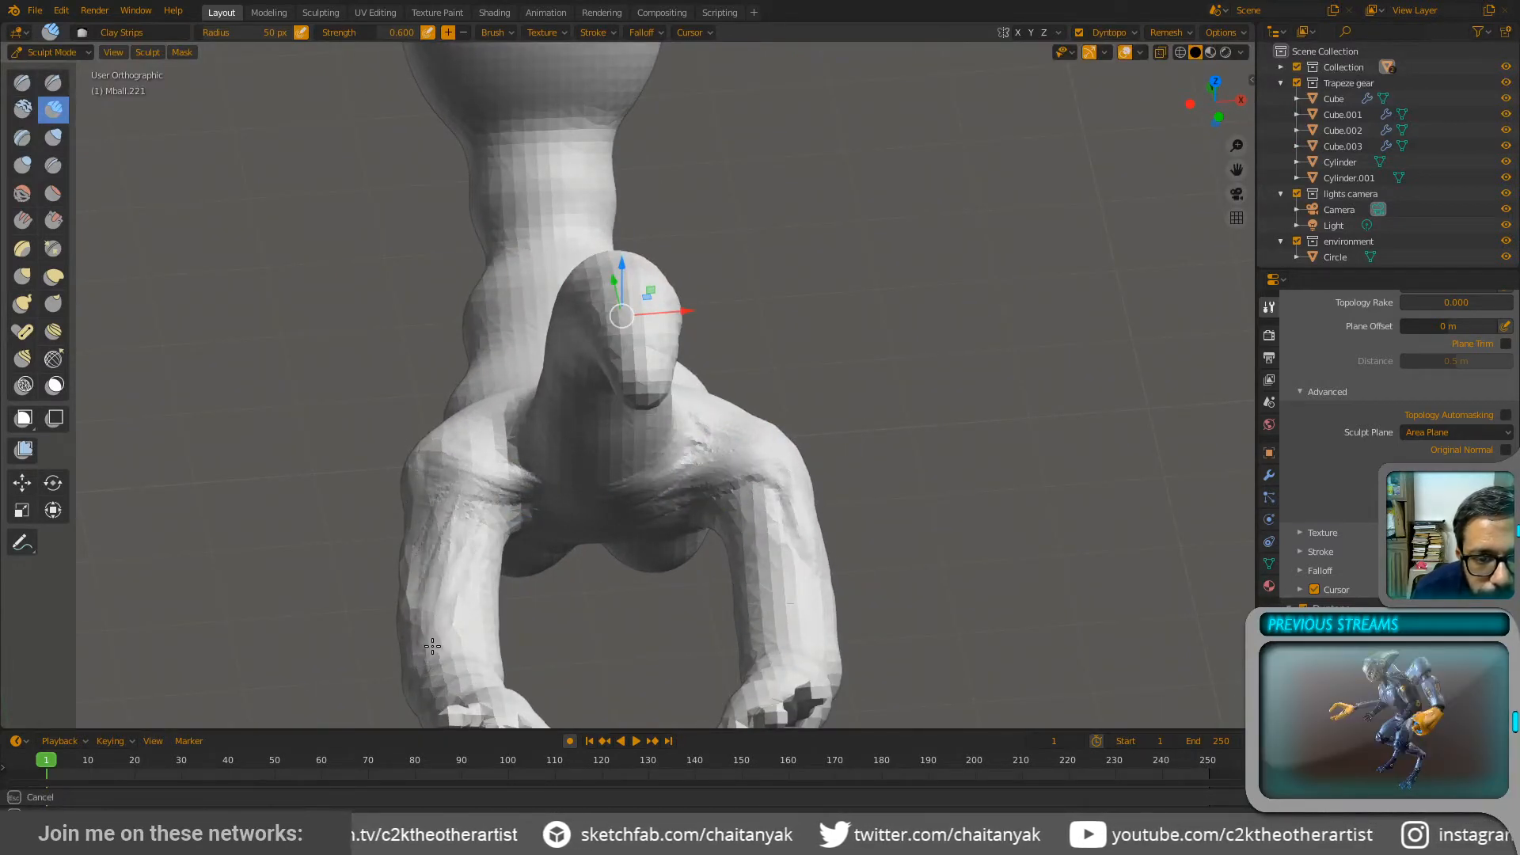
pyautogui.moveTo(417, 472); pyautogui.dragTo(410, 605)
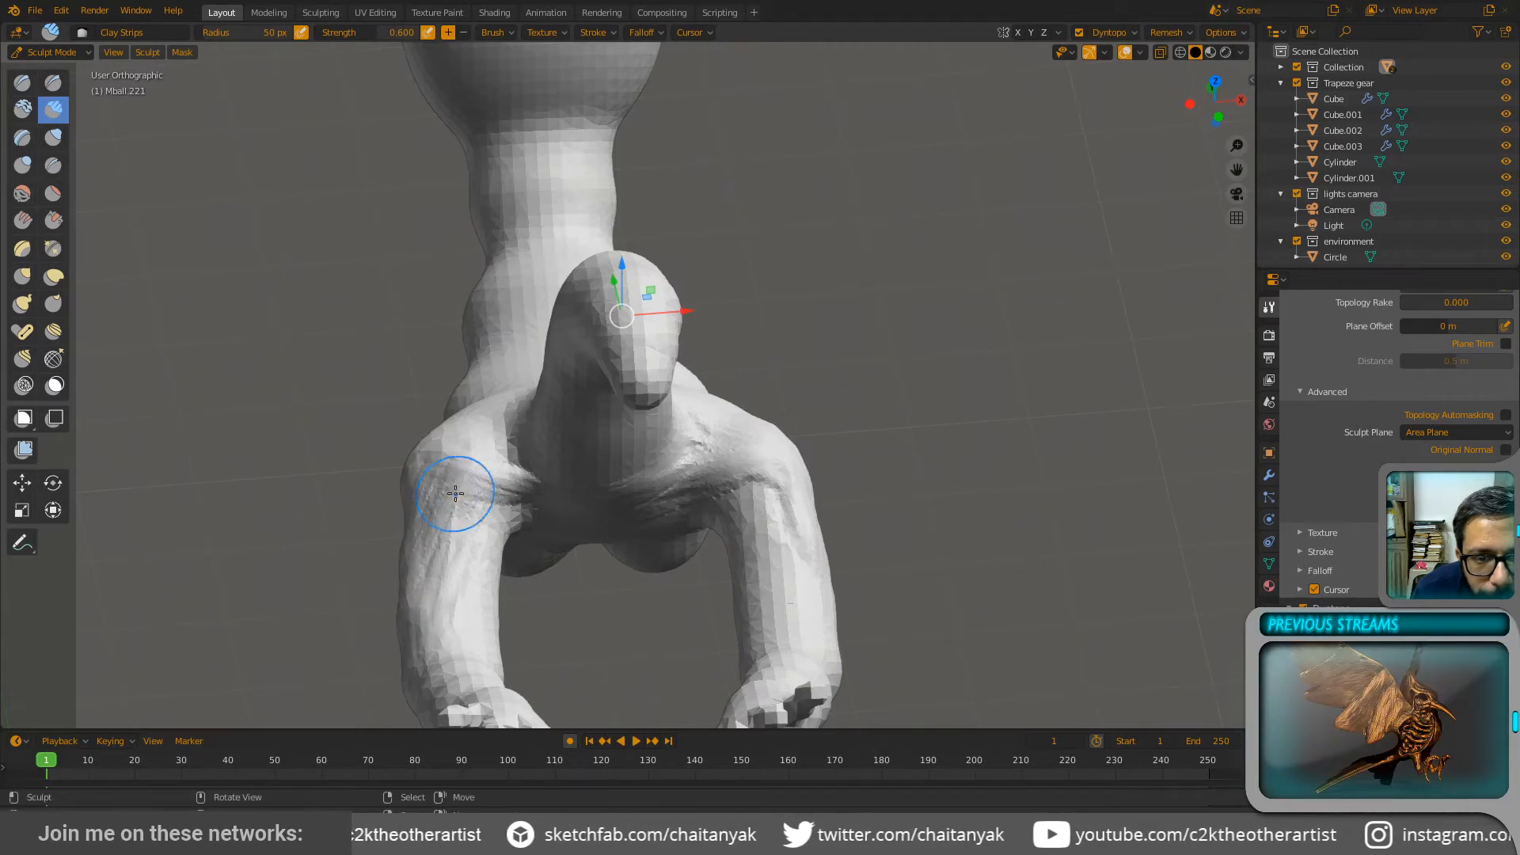
pyautogui.moveTo(715, 441)
pyautogui.mouseDown(button='middle')
pyautogui.moveTo(673, 432)
pyautogui.moveTo(691, 448)
pyautogui.moveTo(742, 433)
pyautogui.moveTo(742, 446)
pyautogui.mouseUp(button='middle')
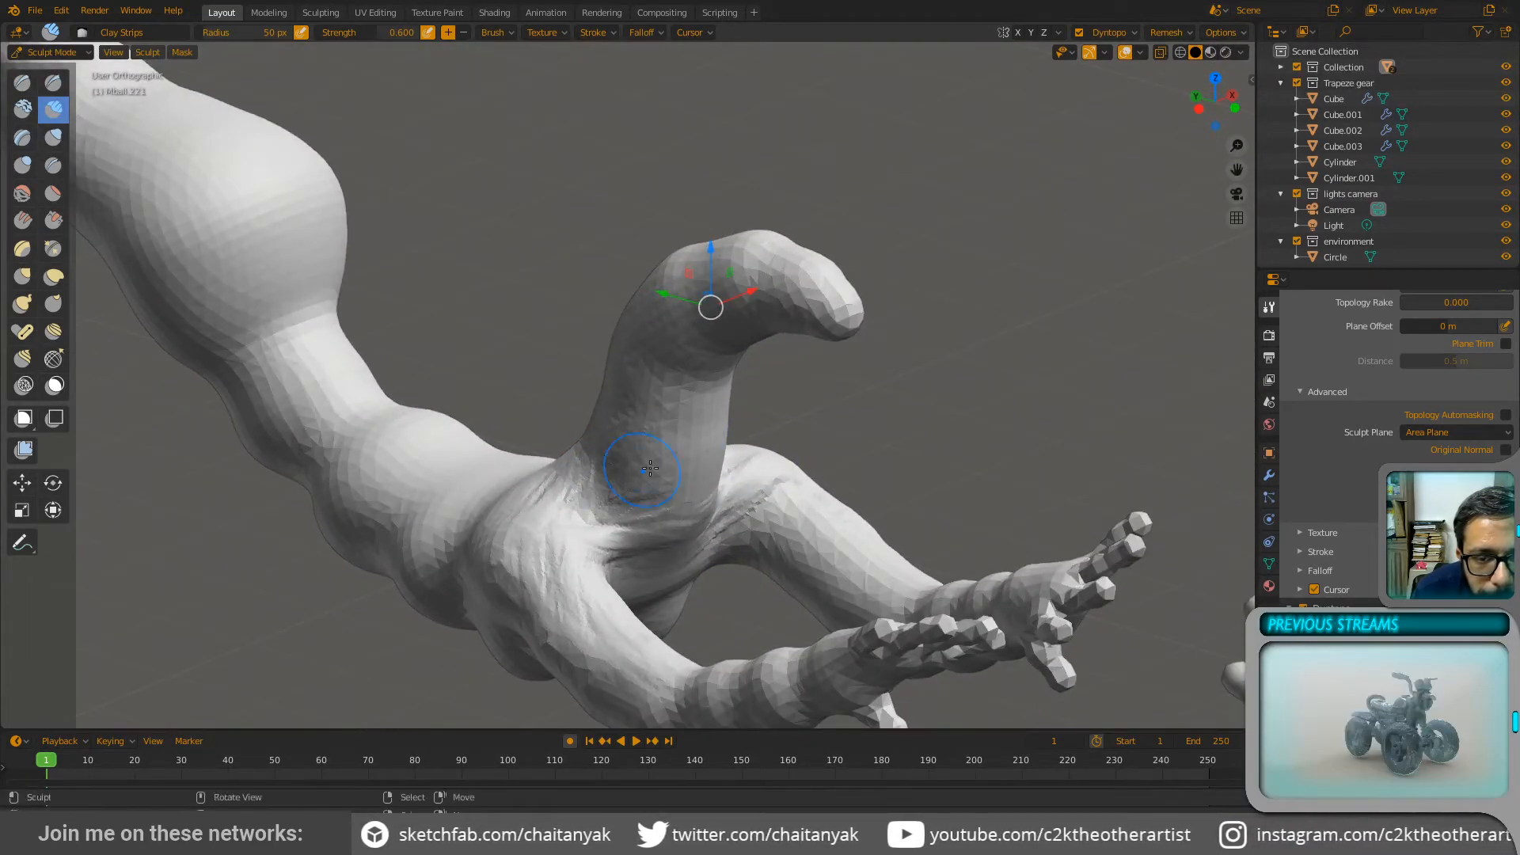
# Step: Add Clay Strips strokes across the flyer's upper chest, from the base of the neck towards both arms
pyautogui.moveTo(649, 467)
pyautogui.mouseDown(button='middle')
pyautogui.moveTo(740, 506)
pyautogui.moveTo(703, 532)
pyautogui.moveTo(741, 526)
pyautogui.moveTo(800, 492)
pyautogui.moveTo(814, 434)
pyautogui.mouseUp(button='middle')
pyautogui.moveTo(659, 600); pyautogui.dragTo(750, 567)
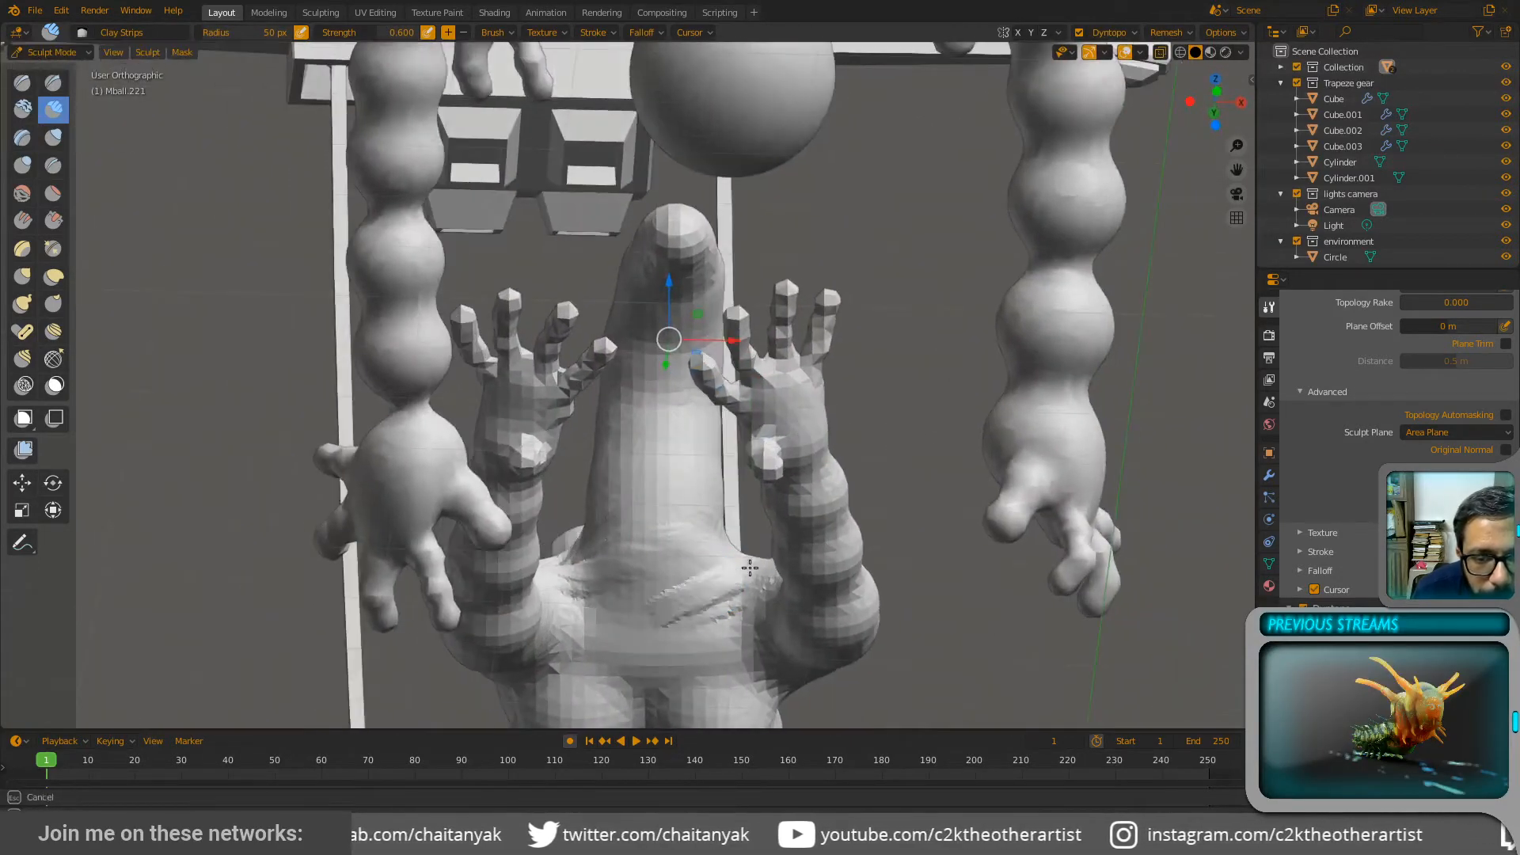
pyautogui.moveTo(597, 601)
pyautogui.mouseDown()
pyautogui.moveTo(556, 577)
pyautogui.moveTo(584, 670)
pyautogui.mouseUp()
pyautogui.moveTo(742, 610)
pyautogui.mouseDown()
pyautogui.moveTo(689, 632)
pyautogui.moveTo(698, 659)
pyautogui.moveTo(788, 665)
pyautogui.mouseUp()
# Step: Build up the flyer's chest muscles between the shoulders and the two rounded bulges from below
pyautogui.moveTo(787, 664)
pyautogui.mouseDown(button='middle')
pyautogui.moveTo(783, 357)
pyautogui.moveTo(712, 388)
pyautogui.mouseUp(button='middle')
pyautogui.moveTo(712, 388); pyautogui.dragTo(737, 378)
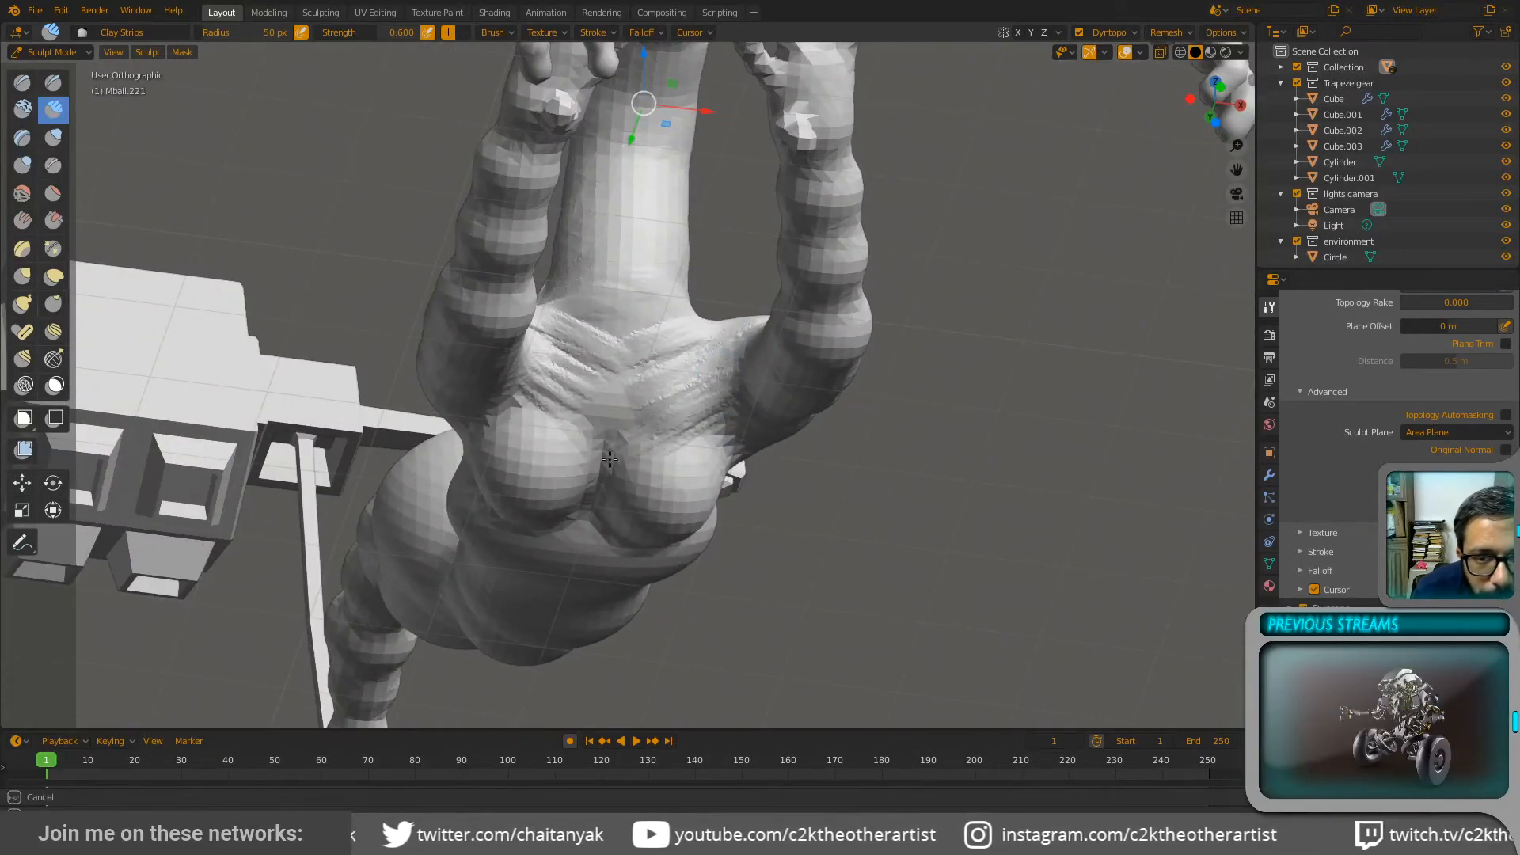
pyautogui.moveTo(619, 431)
pyautogui.mouseDown()
pyautogui.moveTo(648, 373)
pyautogui.moveTo(690, 370)
pyautogui.mouseUp()
pyautogui.moveTo(703, 378)
pyautogui.mouseDown(button='middle')
pyautogui.moveTo(631, 382)
pyautogui.moveTo(657, 384)
pyautogui.mouseUp(button='middle')
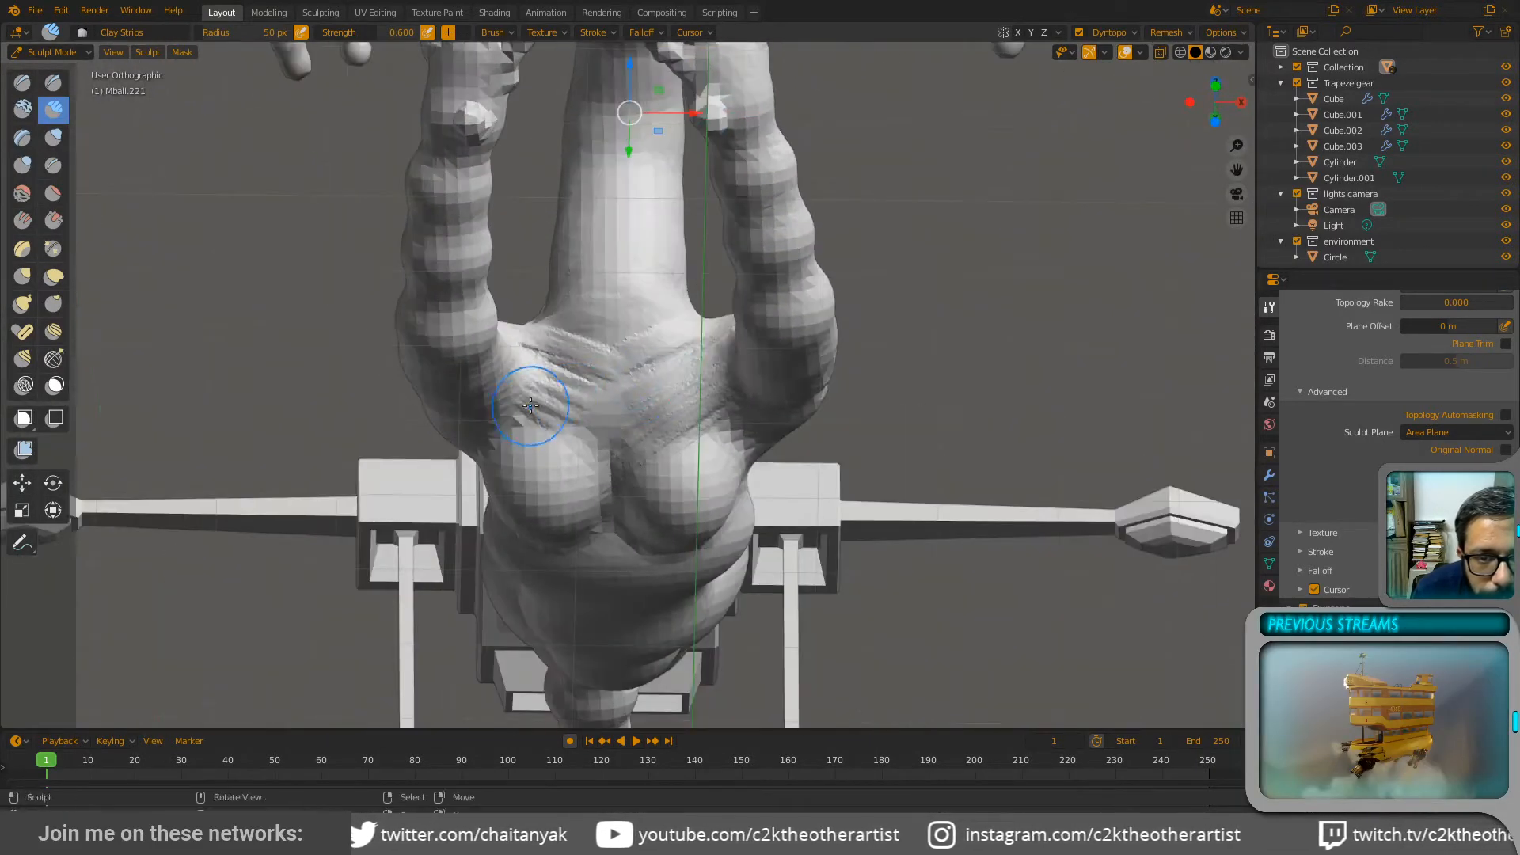
pyautogui.moveTo(533, 402)
pyautogui.mouseDown()
pyautogui.moveTo(605, 446)
pyautogui.moveTo(589, 413)
pyautogui.moveTo(606, 389)
pyautogui.mouseUp()
# Step: Exclude the lights camera and environment collections, and sculpt muscle strips behind the flyer's left shoulder
pyautogui.moveTo(732, 442)
pyautogui.mouseDown(button='middle')
pyautogui.moveTo(716, 412)
pyautogui.moveTo(679, 468)
pyautogui.moveTo(763, 424)
pyautogui.mouseUp(button='middle')
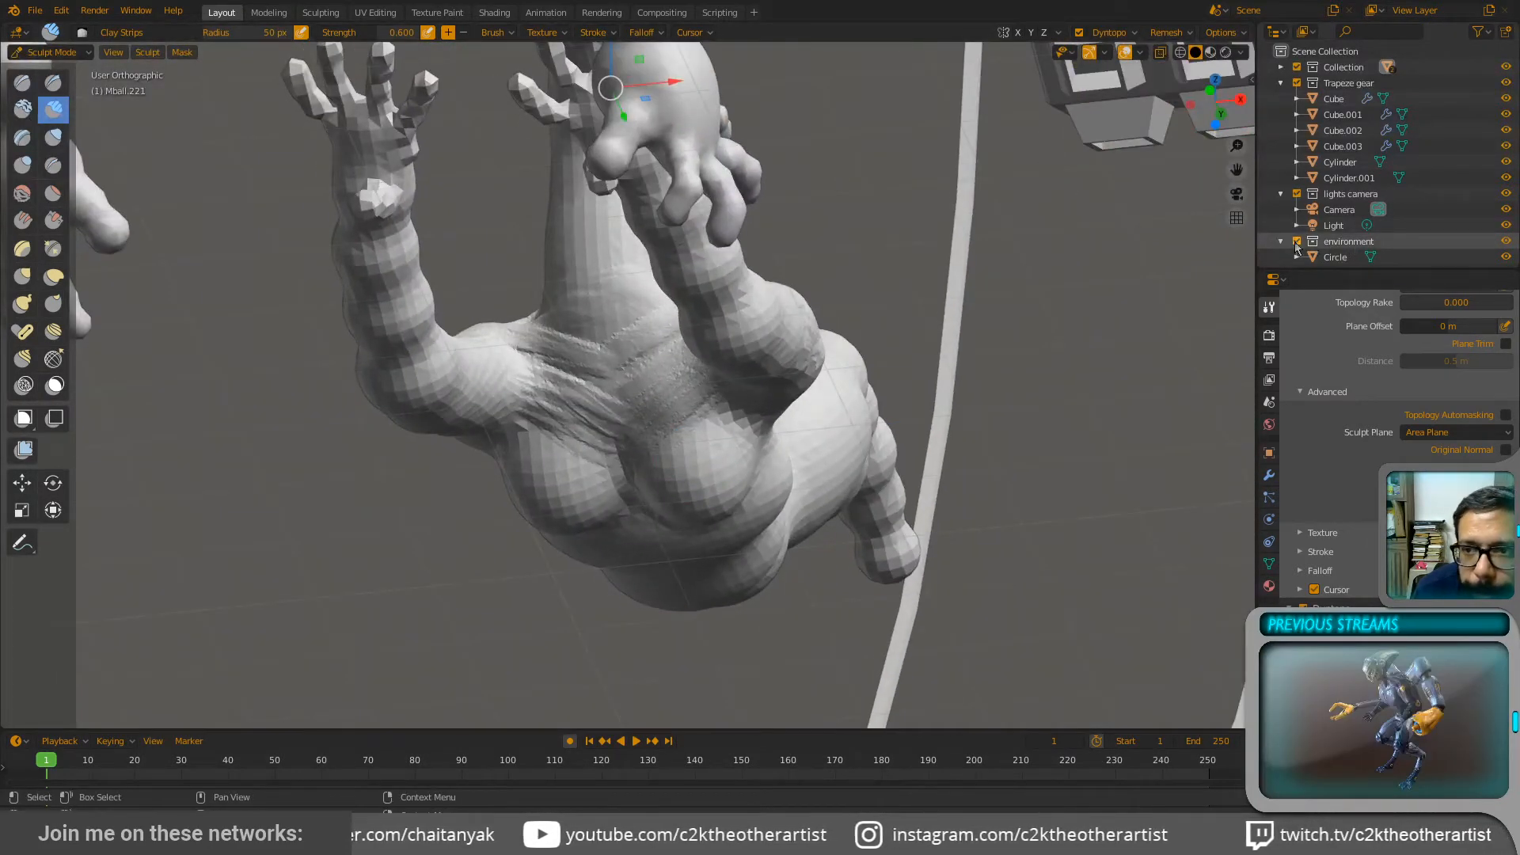
pyautogui.click(1296, 194)
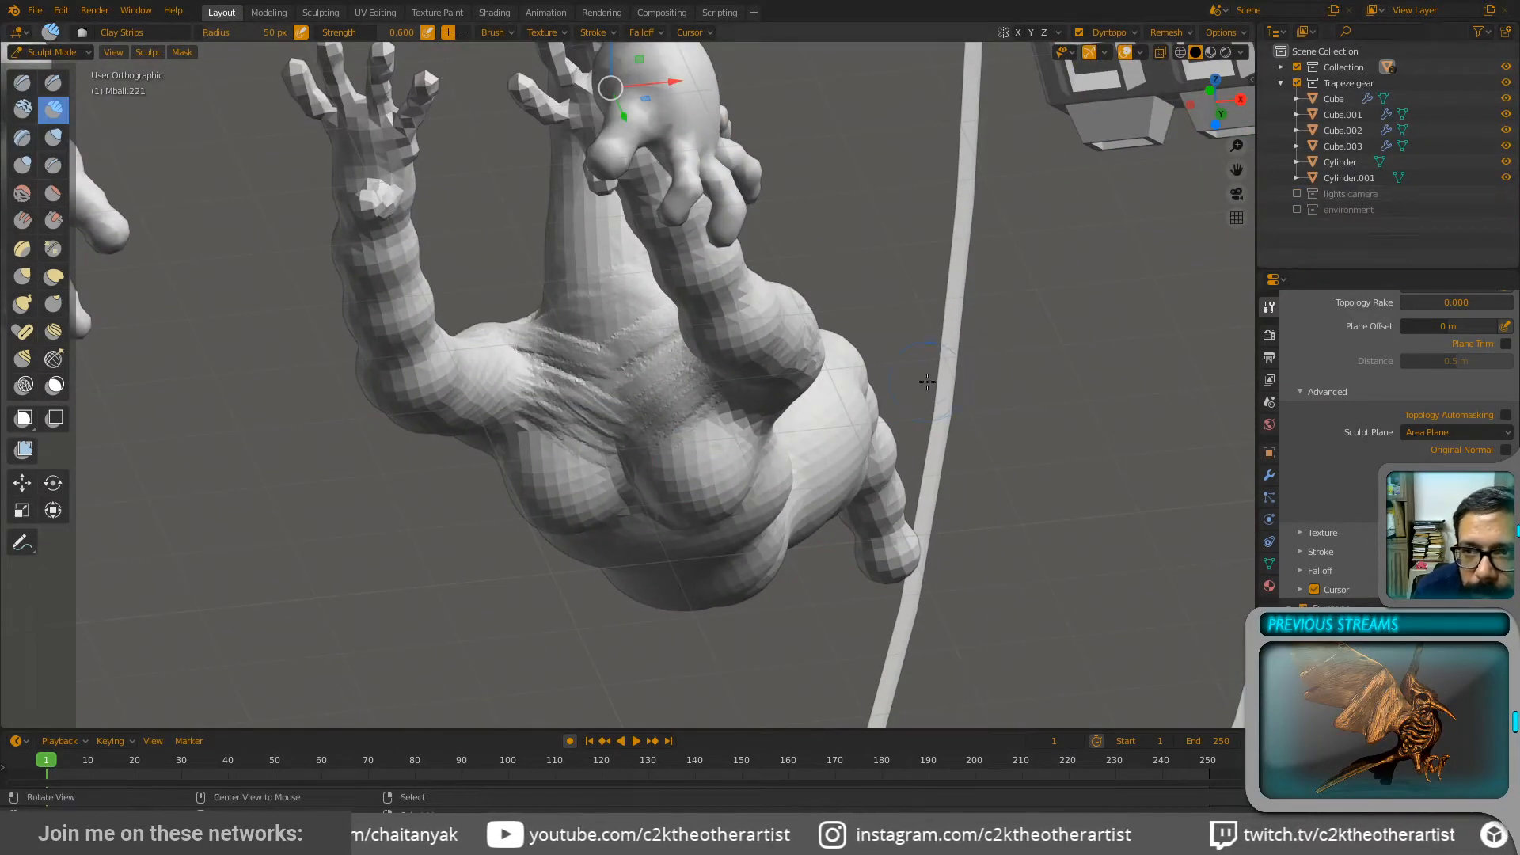
pyautogui.moveTo(783, 356)
pyautogui.mouseDown(button='middle')
pyautogui.moveTo(853, 380)
pyautogui.moveTo(817, 369)
pyautogui.moveTo(752, 516)
pyautogui.moveTo(713, 526)
pyautogui.moveTo(668, 468)
pyautogui.moveTo(478, 451)
pyautogui.mouseUp(button='middle')
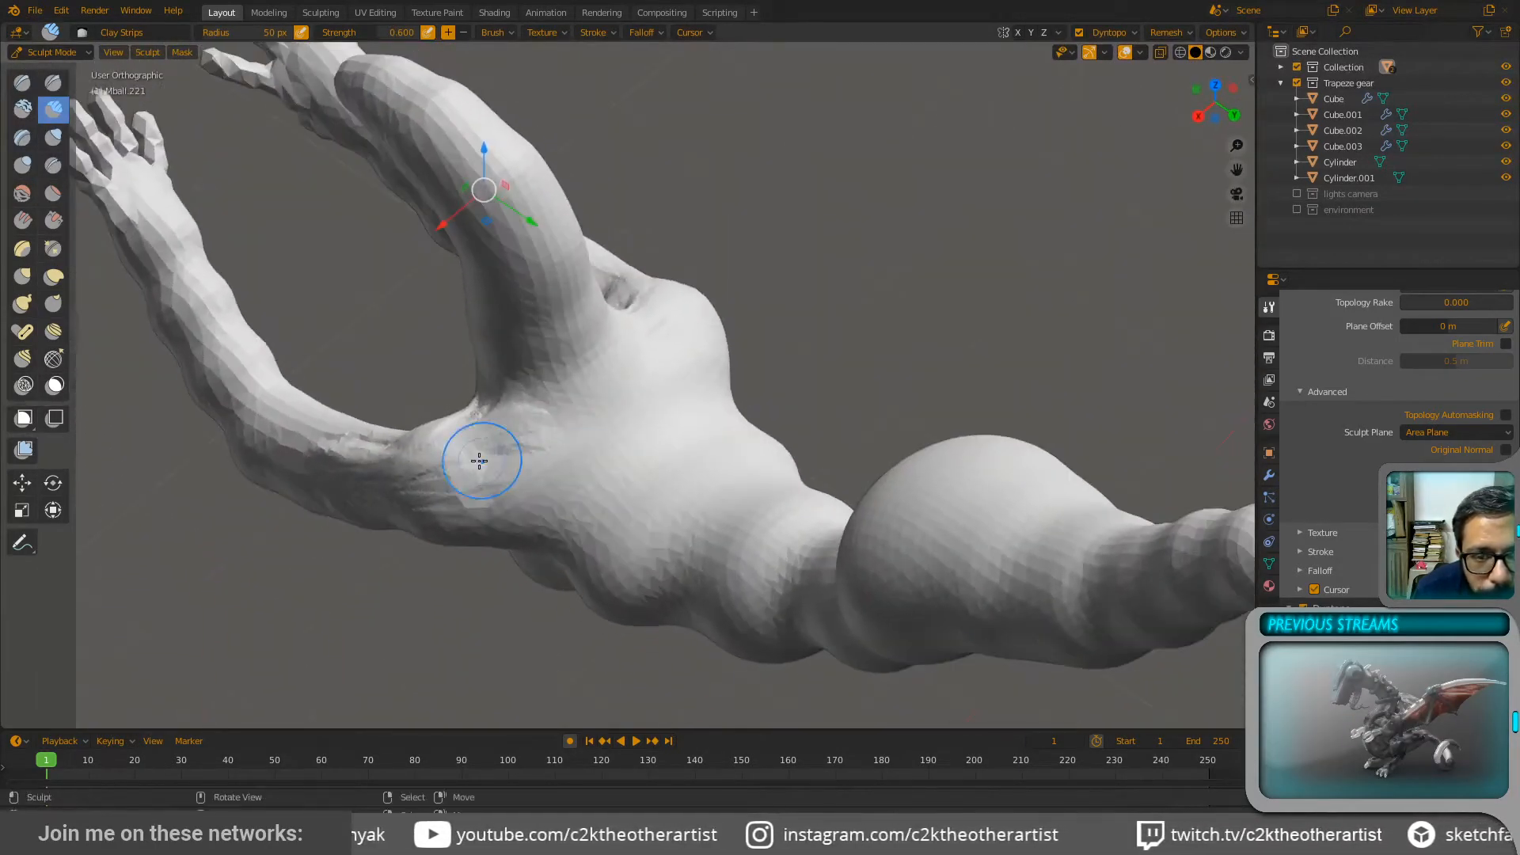
pyautogui.moveTo(546, 446)
pyautogui.mouseDown()
pyautogui.moveTo(523, 438)
pyautogui.moveTo(523, 474)
pyautogui.moveTo(574, 494)
pyautogui.moveTo(599, 461)
pyautogui.mouseUp()
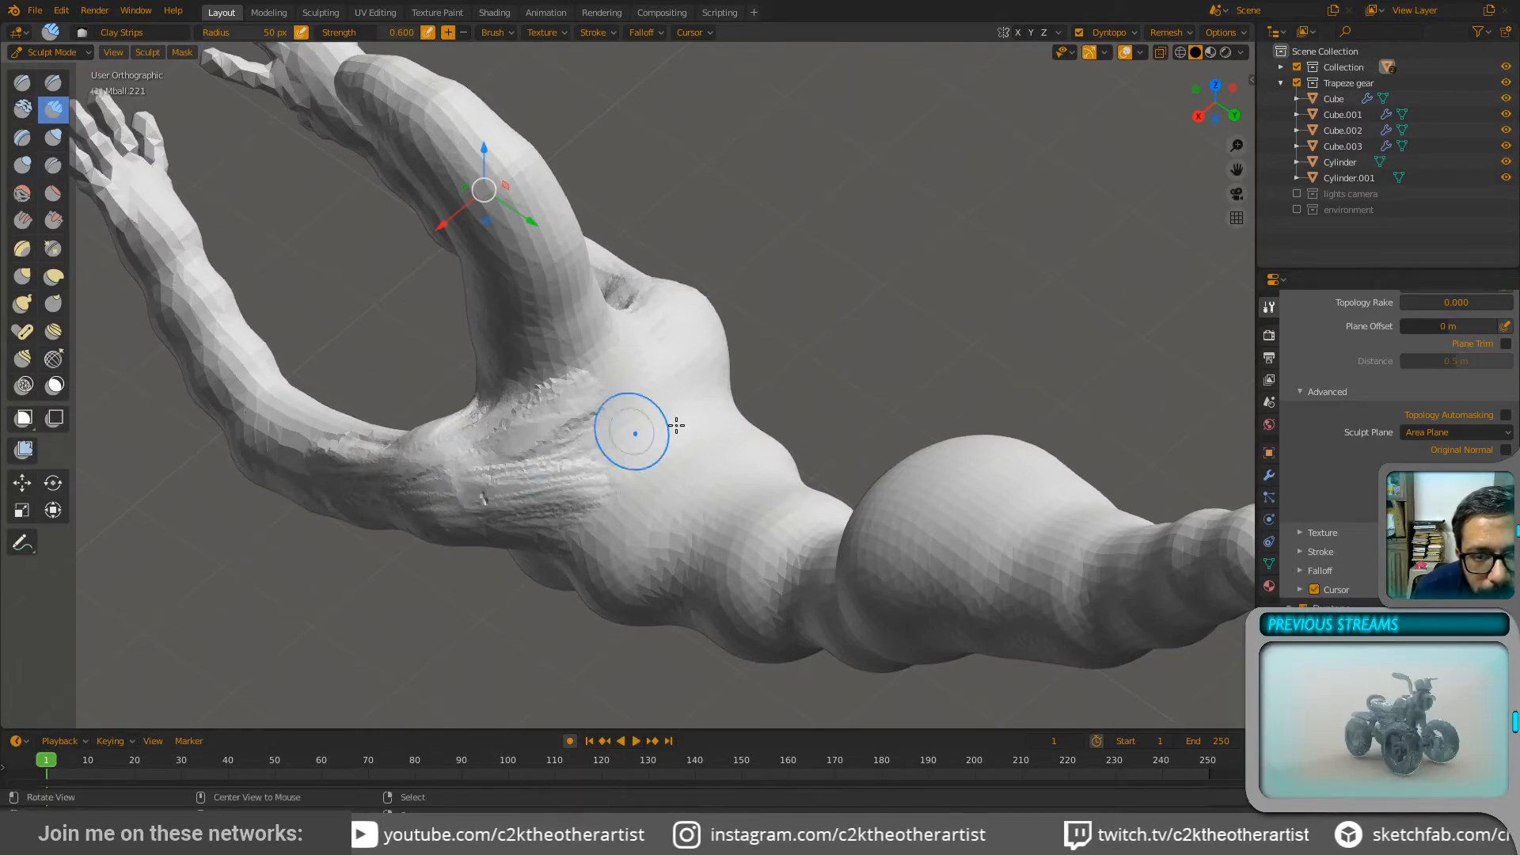
# Step: Sculpt muscle strips over both shoulder blades and down the flyer's upper back
pyautogui.moveTo(728, 419); pyautogui.dragTo(649, 468, button='middle')
pyautogui.moveTo(767, 404)
pyautogui.mouseDown()
pyautogui.moveTo(669, 427)
pyautogui.moveTo(817, 448)
pyautogui.moveTo(696, 489)
pyautogui.mouseUp()
pyautogui.moveTo(523, 470); pyautogui.dragTo(587, 485)
pyautogui.moveTo(774, 405); pyautogui.dragTo(696, 478)
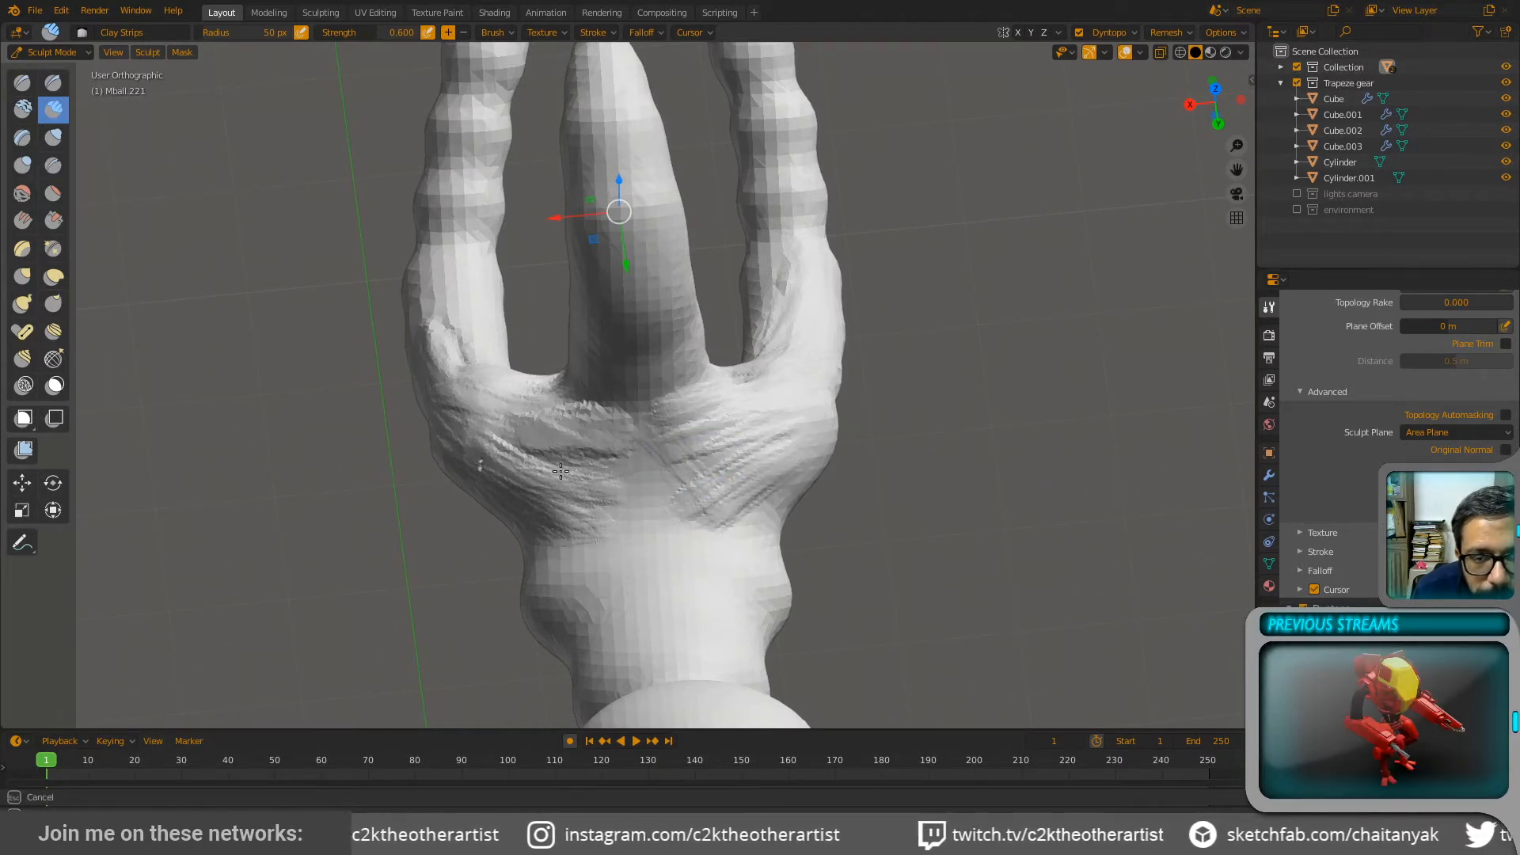
pyautogui.moveTo(629, 565); pyautogui.dragTo(631, 607)
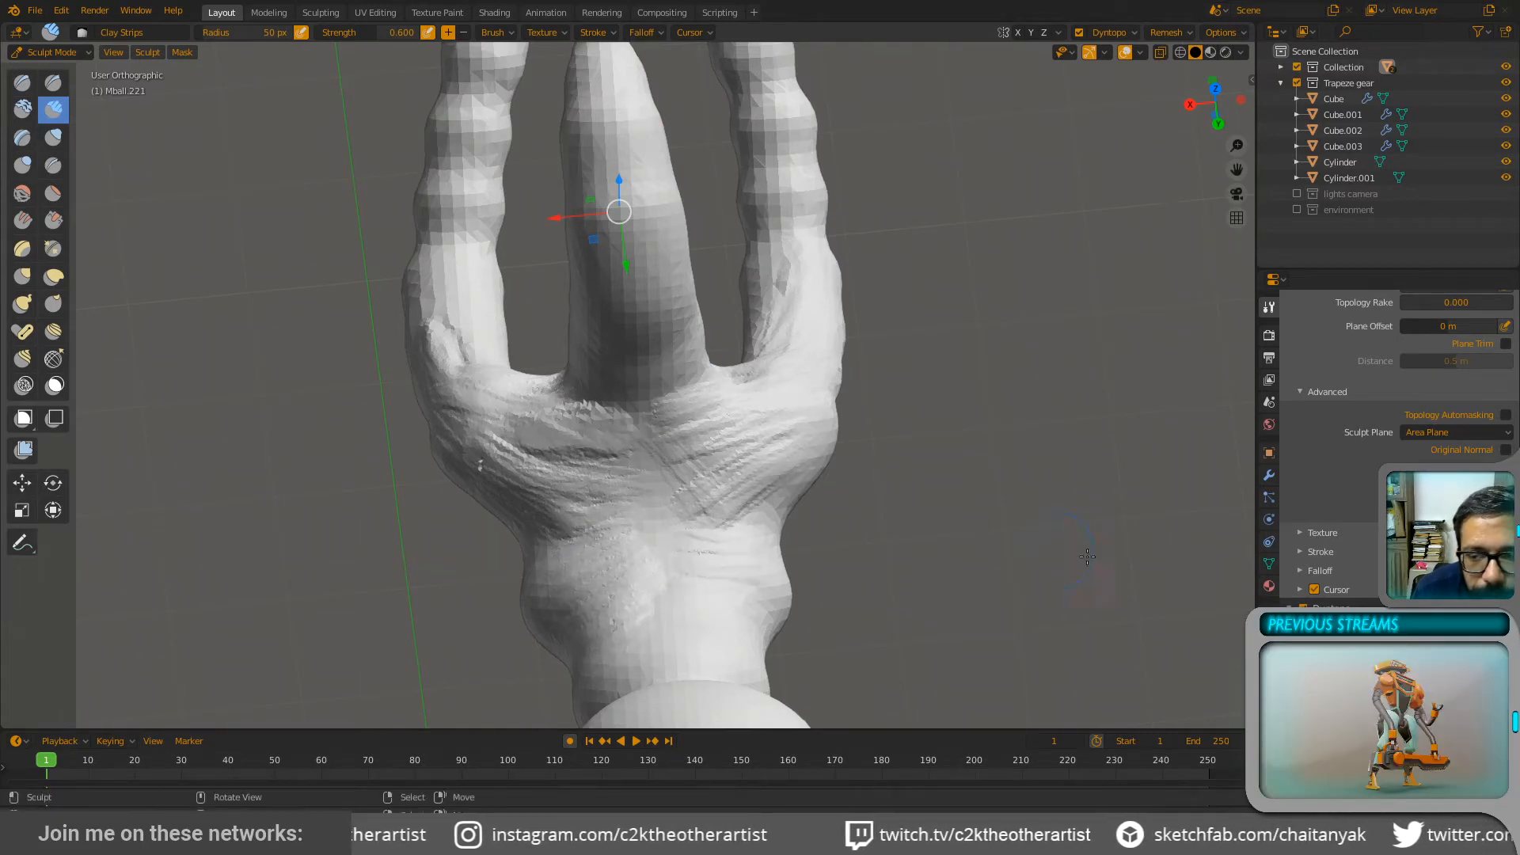
# Step: Turn on X mirror symmetry and add Clay Strips strokes from the flyer's waist up to the neck base
pyautogui.click(1018, 32)
pyautogui.moveTo(753, 570)
pyautogui.mouseDown()
pyautogui.moveTo(702, 651)
pyautogui.moveTo(648, 628)
pyautogui.moveTo(586, 651)
pyautogui.mouseUp()
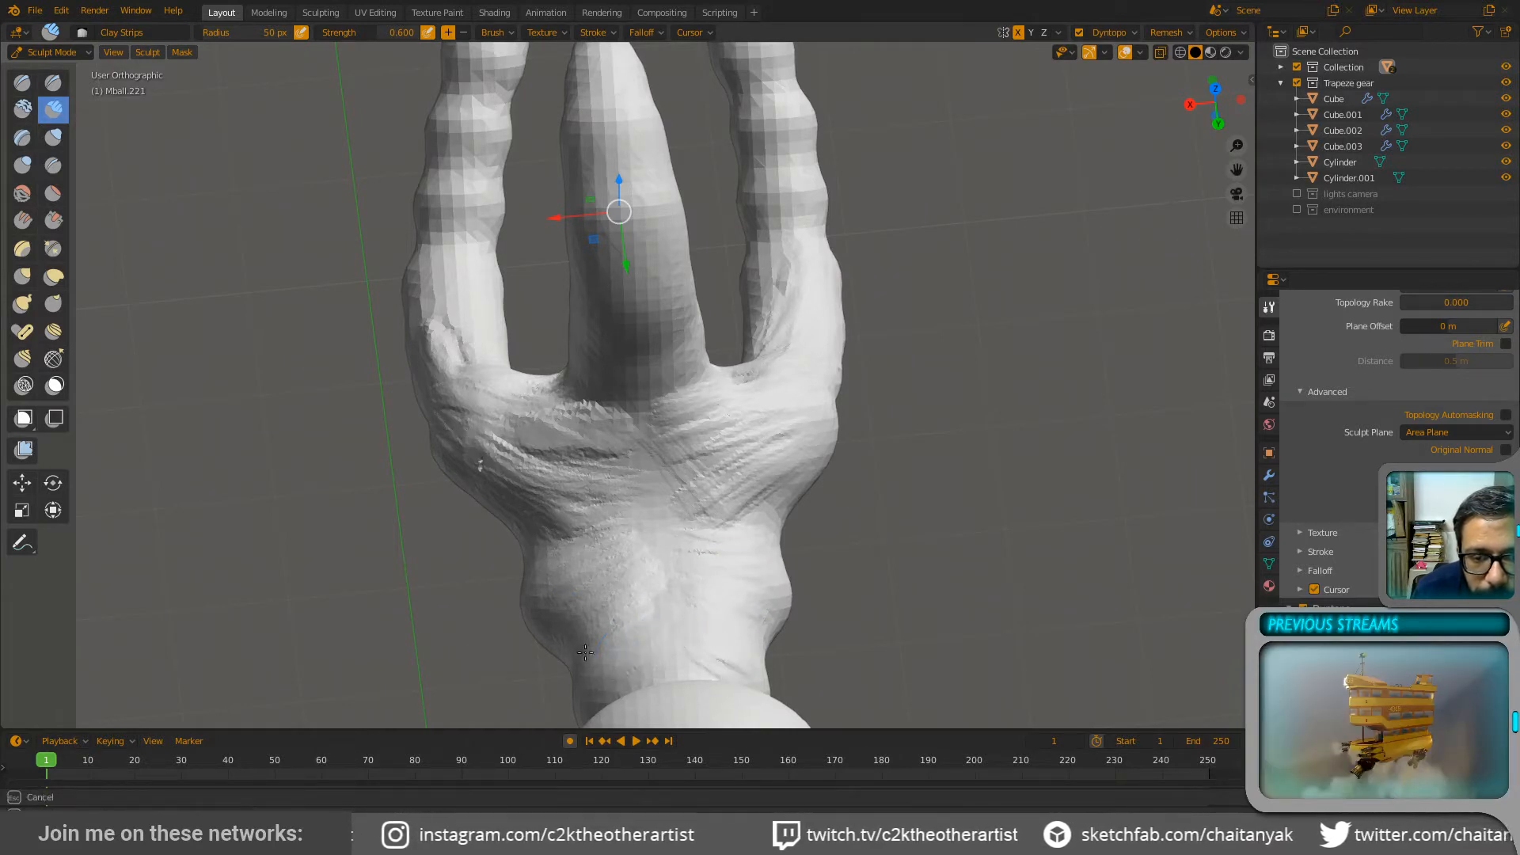
pyautogui.moveTo(550, 575); pyautogui.dragTo(578, 529)
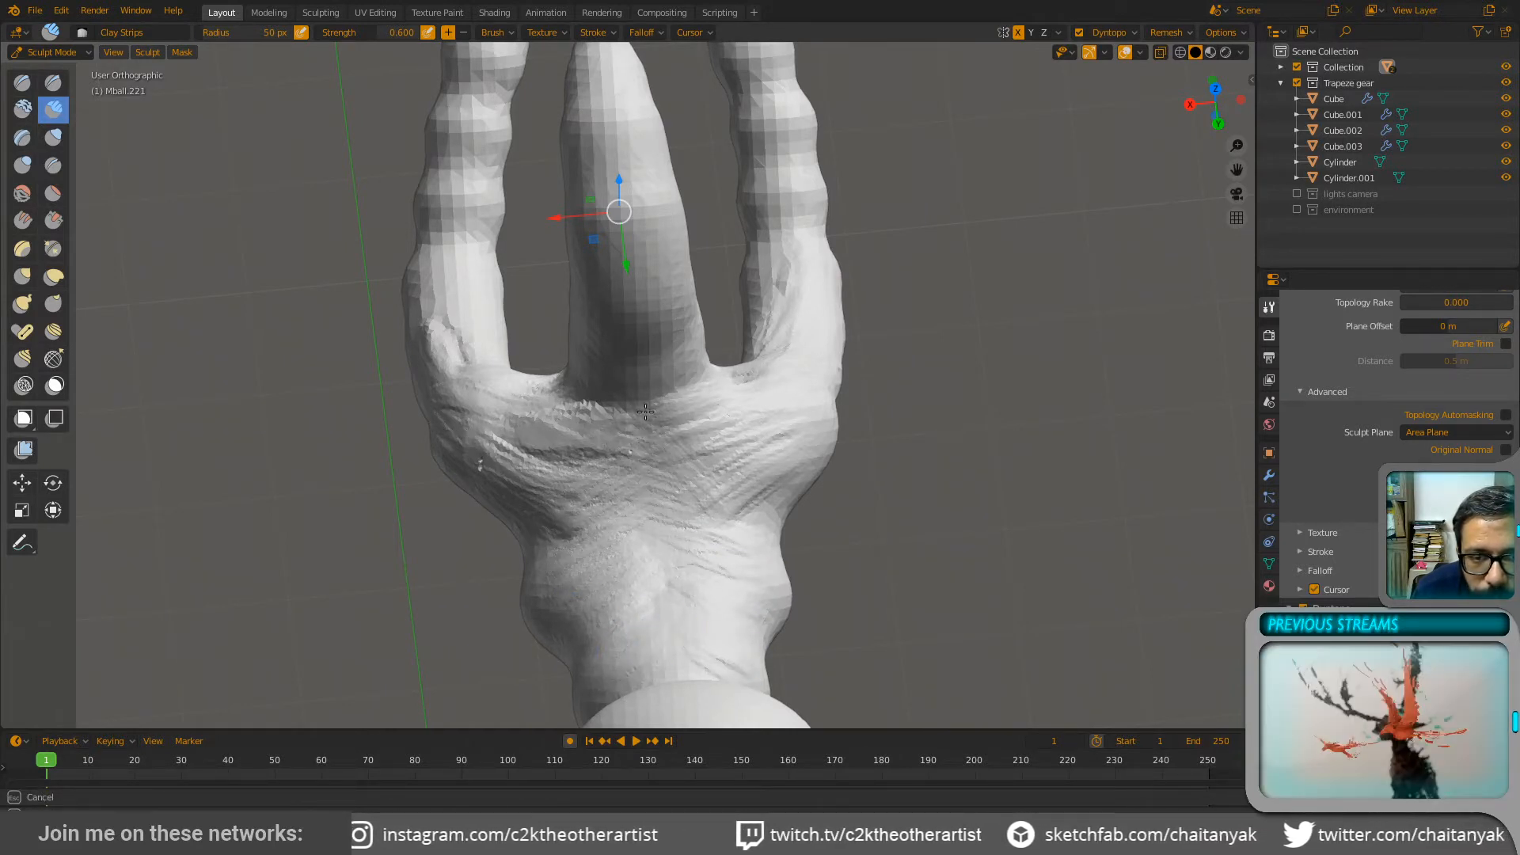
pyautogui.moveTo(625, 382); pyautogui.dragTo(613, 355)
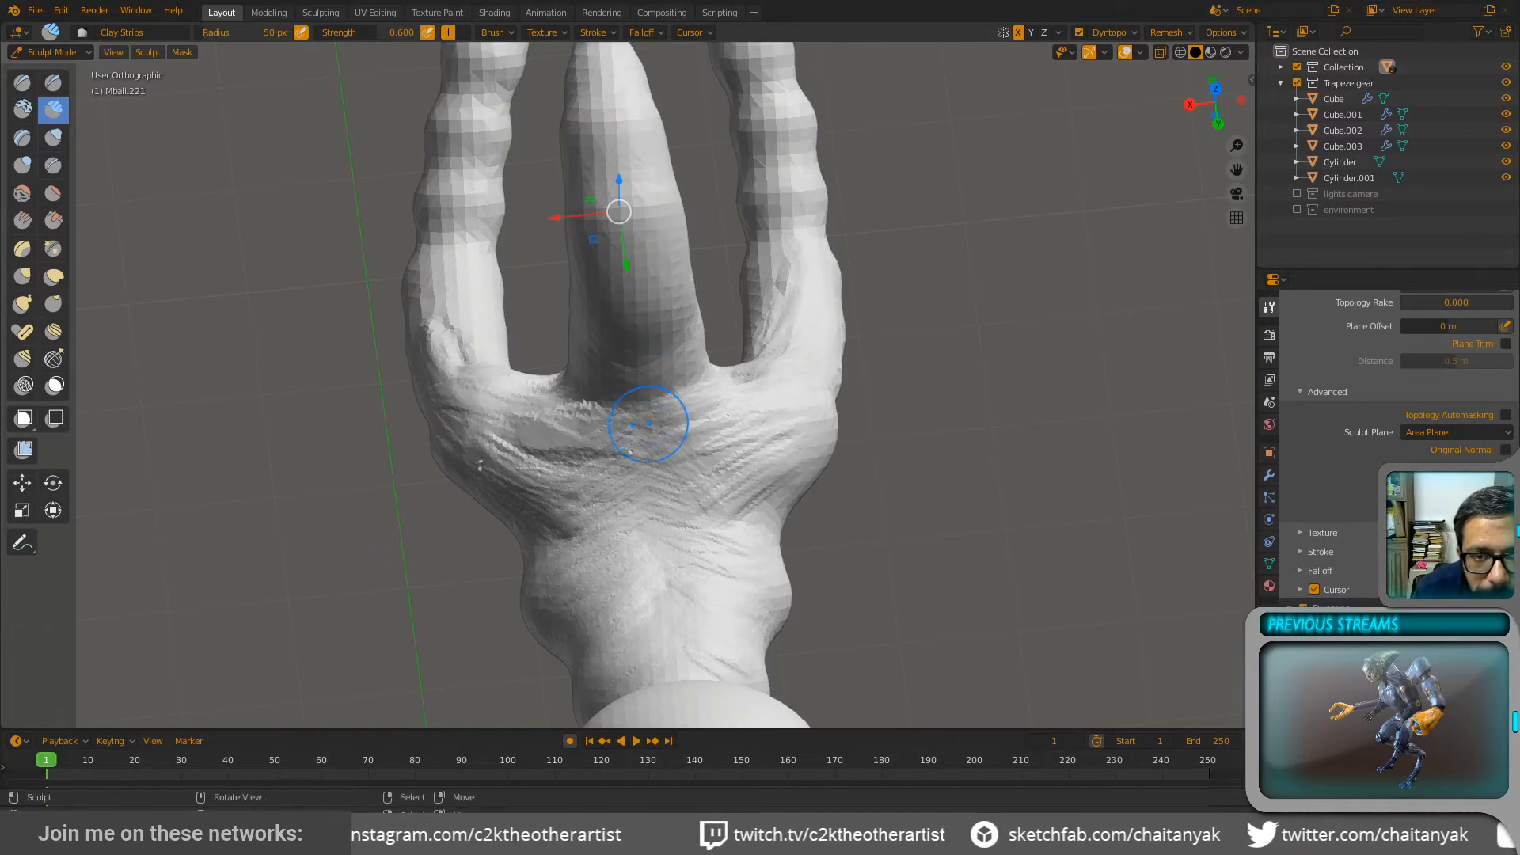
# Step: Add Clay Strips strokes around the flyer's neck base and fan muscle strips across the upper back between the shoulders
pyautogui.moveTo(624, 487)
pyautogui.mouseDown(button='middle')
pyautogui.moveTo(661, 430)
pyautogui.moveTo(577, 407)
pyautogui.mouseUp(button='middle')
pyautogui.moveTo(577, 407)
pyautogui.mouseDown()
pyautogui.moveTo(535, 413)
pyautogui.moveTo(535, 369)
pyautogui.mouseUp()
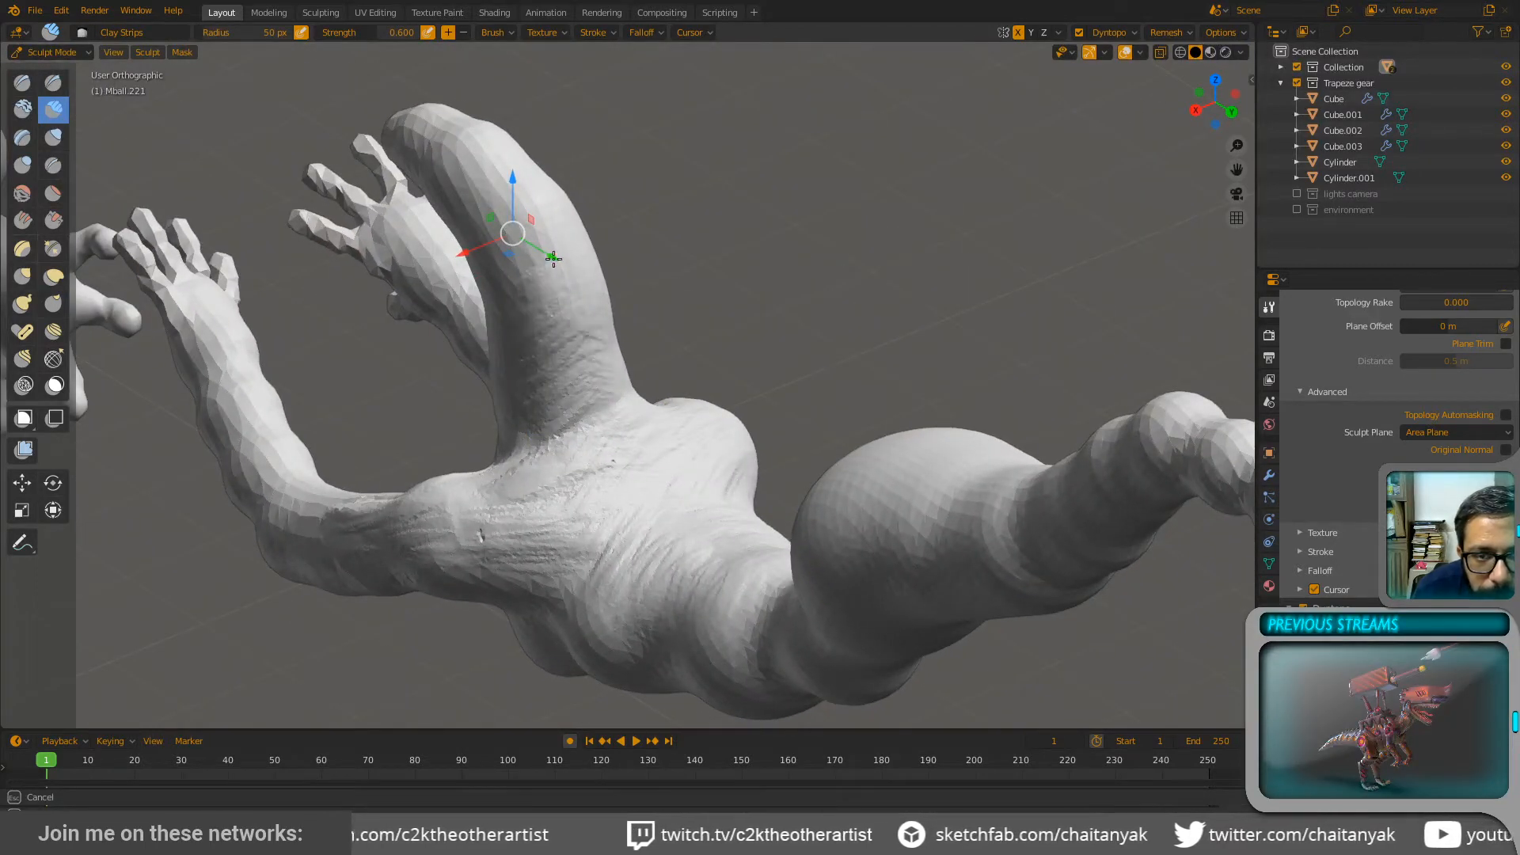
pyautogui.moveTo(553, 257); pyautogui.dragTo(593, 367)
pyautogui.moveTo(594, 367); pyautogui.dragTo(569, 393, button='middle')
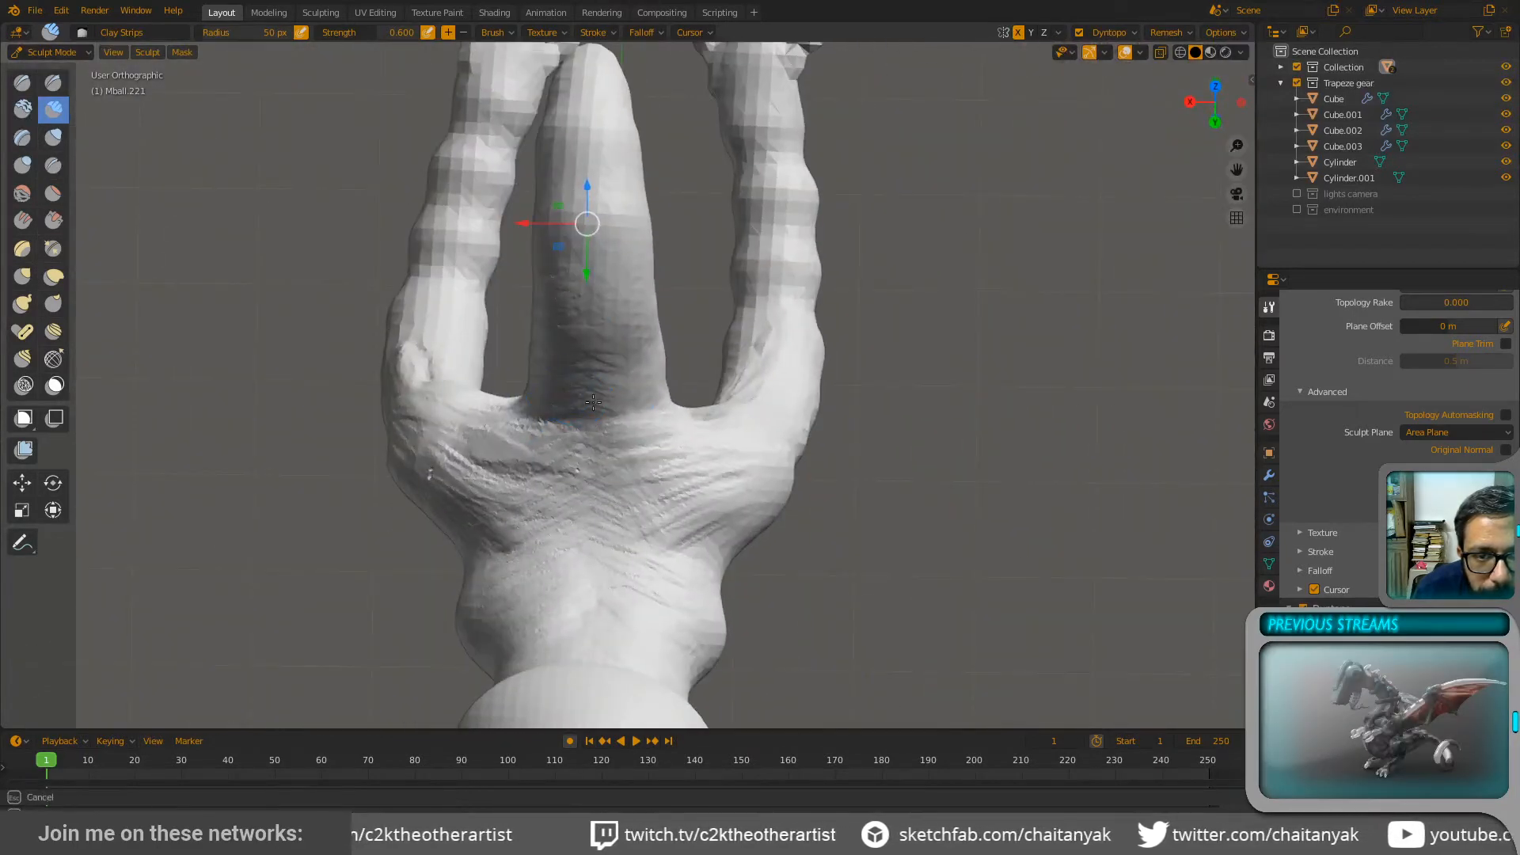
pyautogui.moveTo(564, 459); pyautogui.dragTo(536, 470)
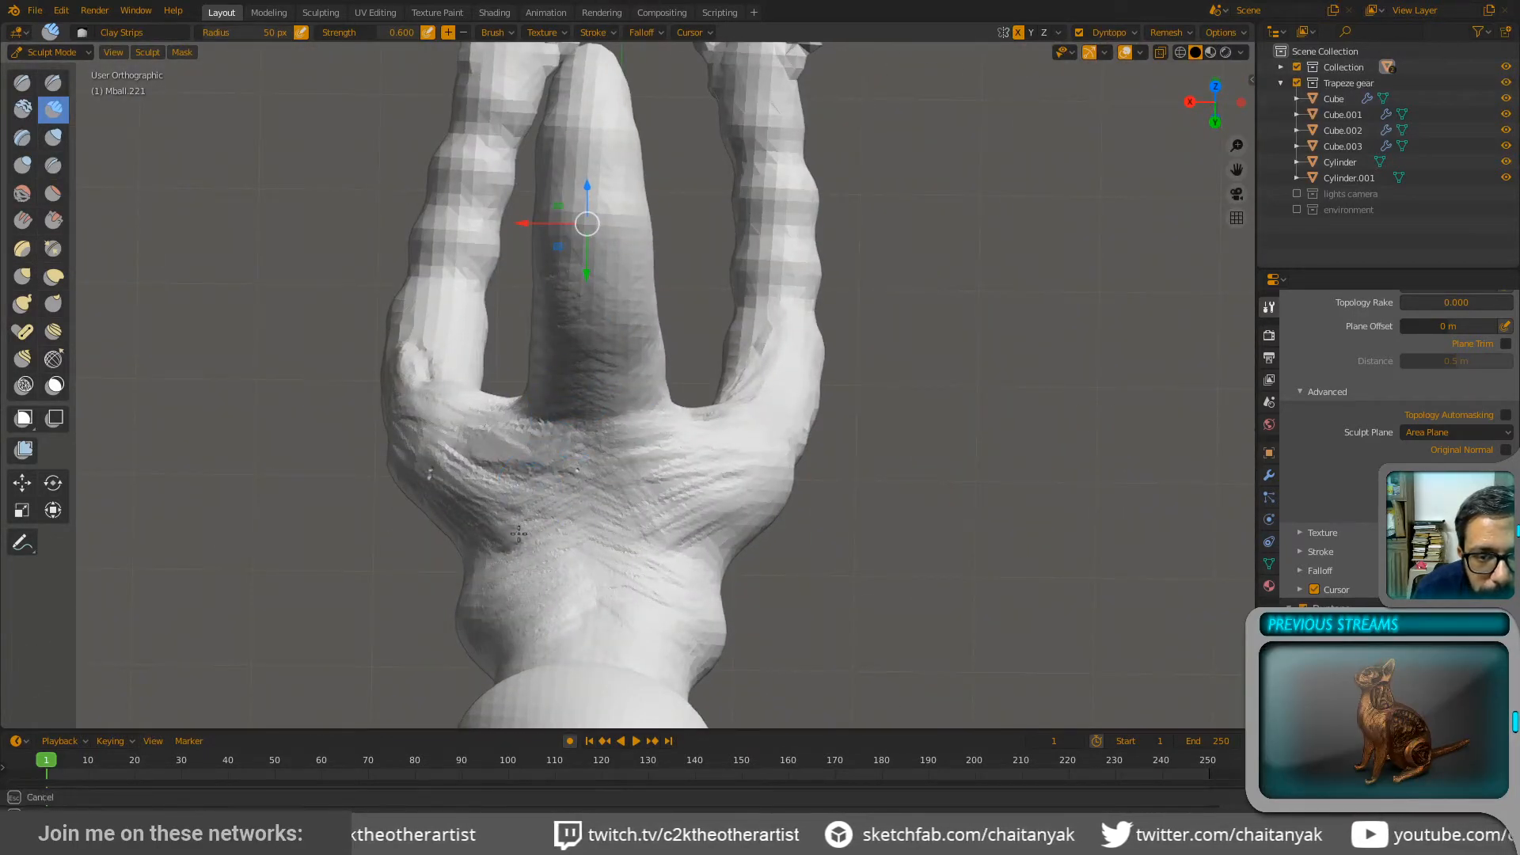
pyautogui.moveTo(518, 533)
pyautogui.mouseDown()
pyautogui.moveTo(637, 502)
pyautogui.moveTo(502, 514)
pyautogui.moveTo(458, 472)
pyautogui.mouseUp()
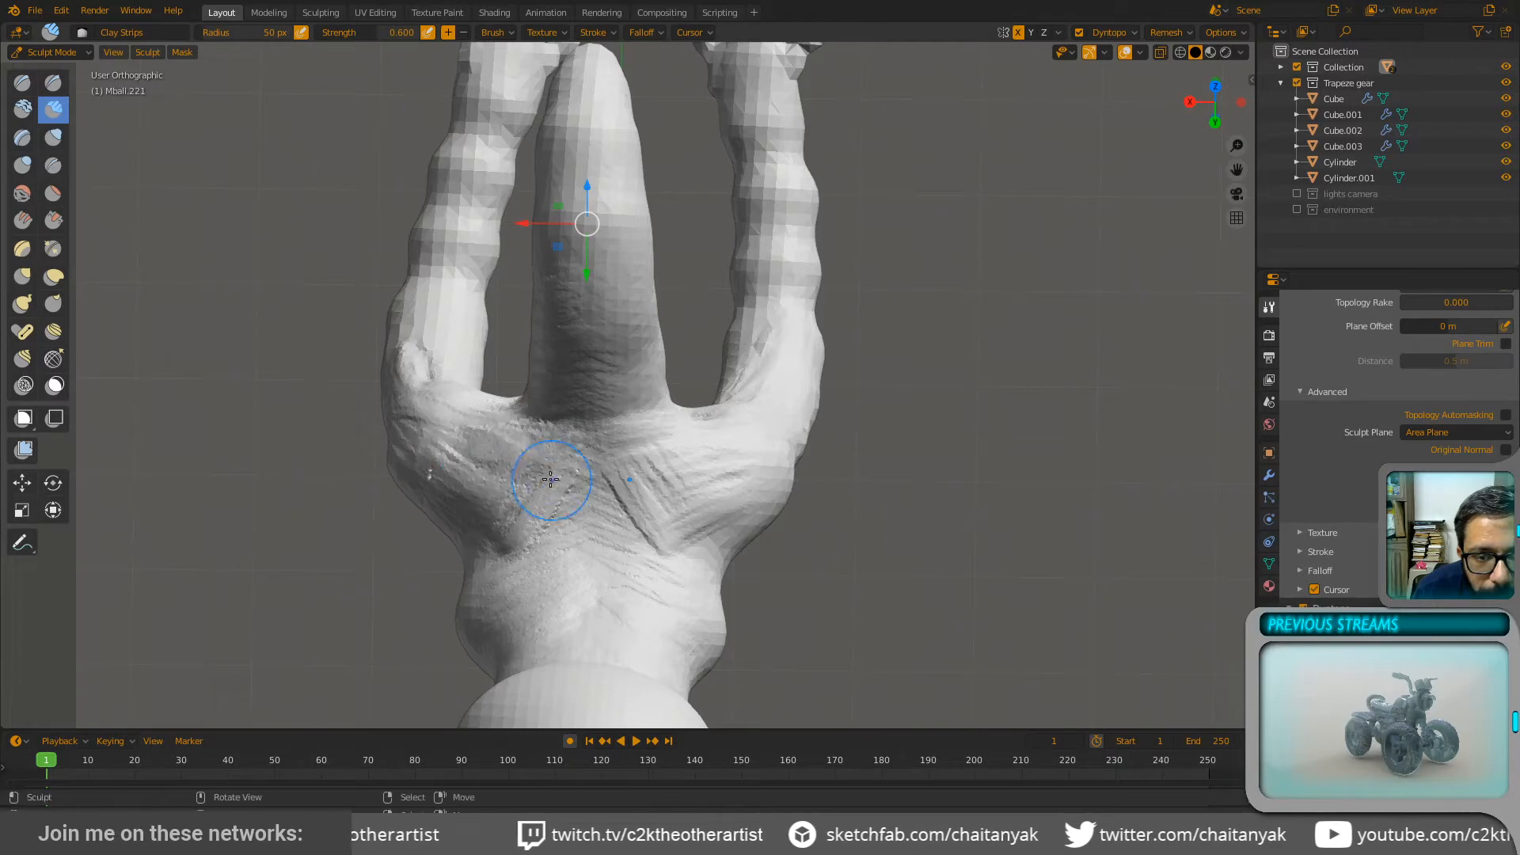
pyautogui.moveTo(550, 479)
pyautogui.mouseDown()
pyautogui.moveTo(625, 530)
pyautogui.moveTo(578, 475)
pyautogui.moveTo(528, 493)
pyautogui.mouseUp()
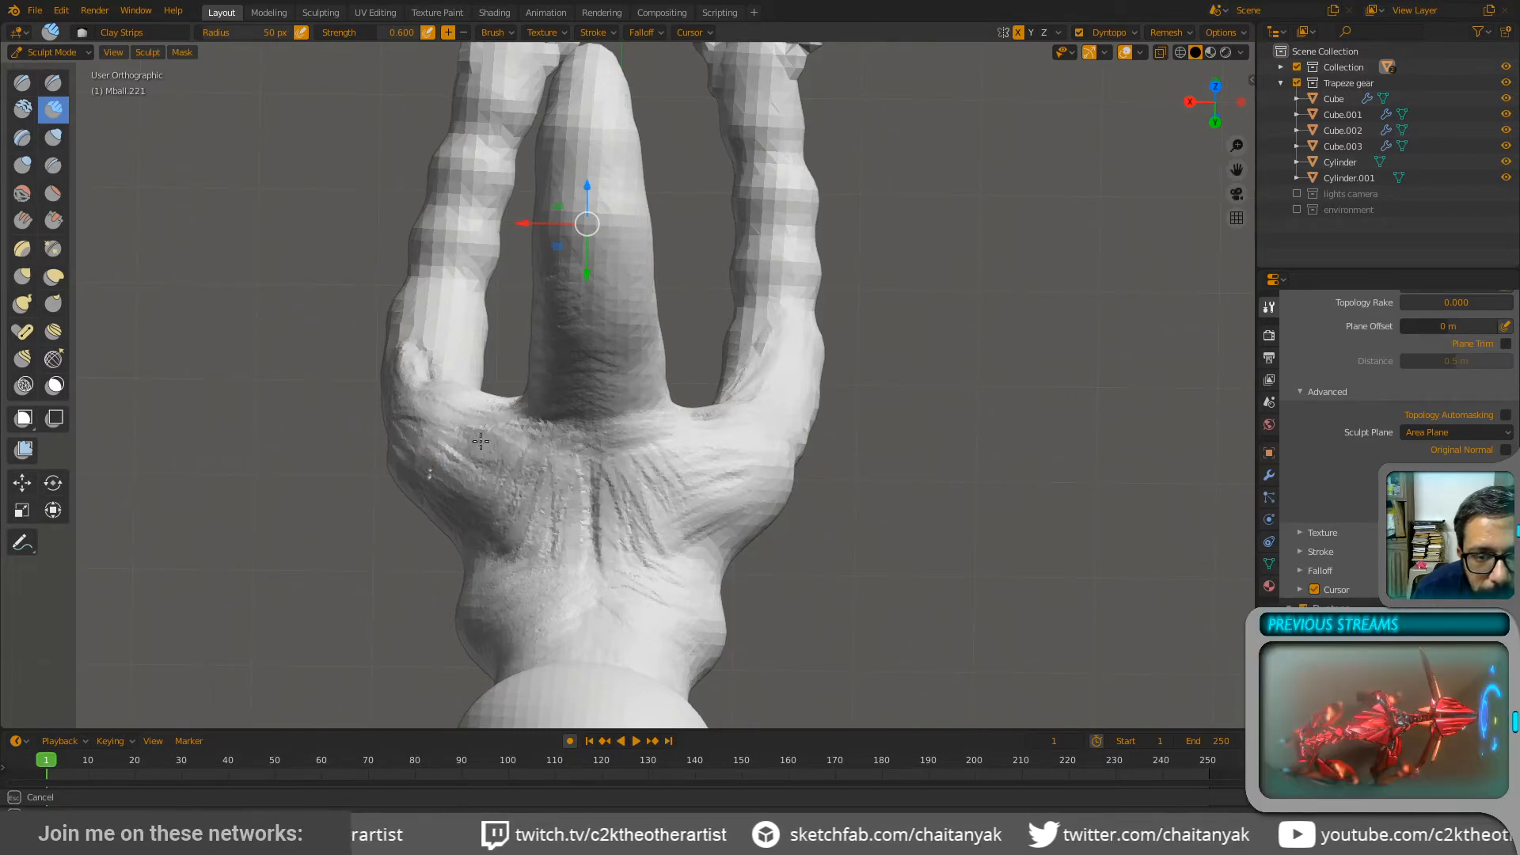
# Step: Extend the Clay Strips muscles along the flyer's flank from the upper back to the waist
pyautogui.moveTo(481, 440)
pyautogui.mouseDown(button='middle')
pyautogui.moveTo(443, 490)
pyautogui.moveTo(502, 506)
pyautogui.moveTo(611, 478)
pyautogui.mouseUp(button='middle')
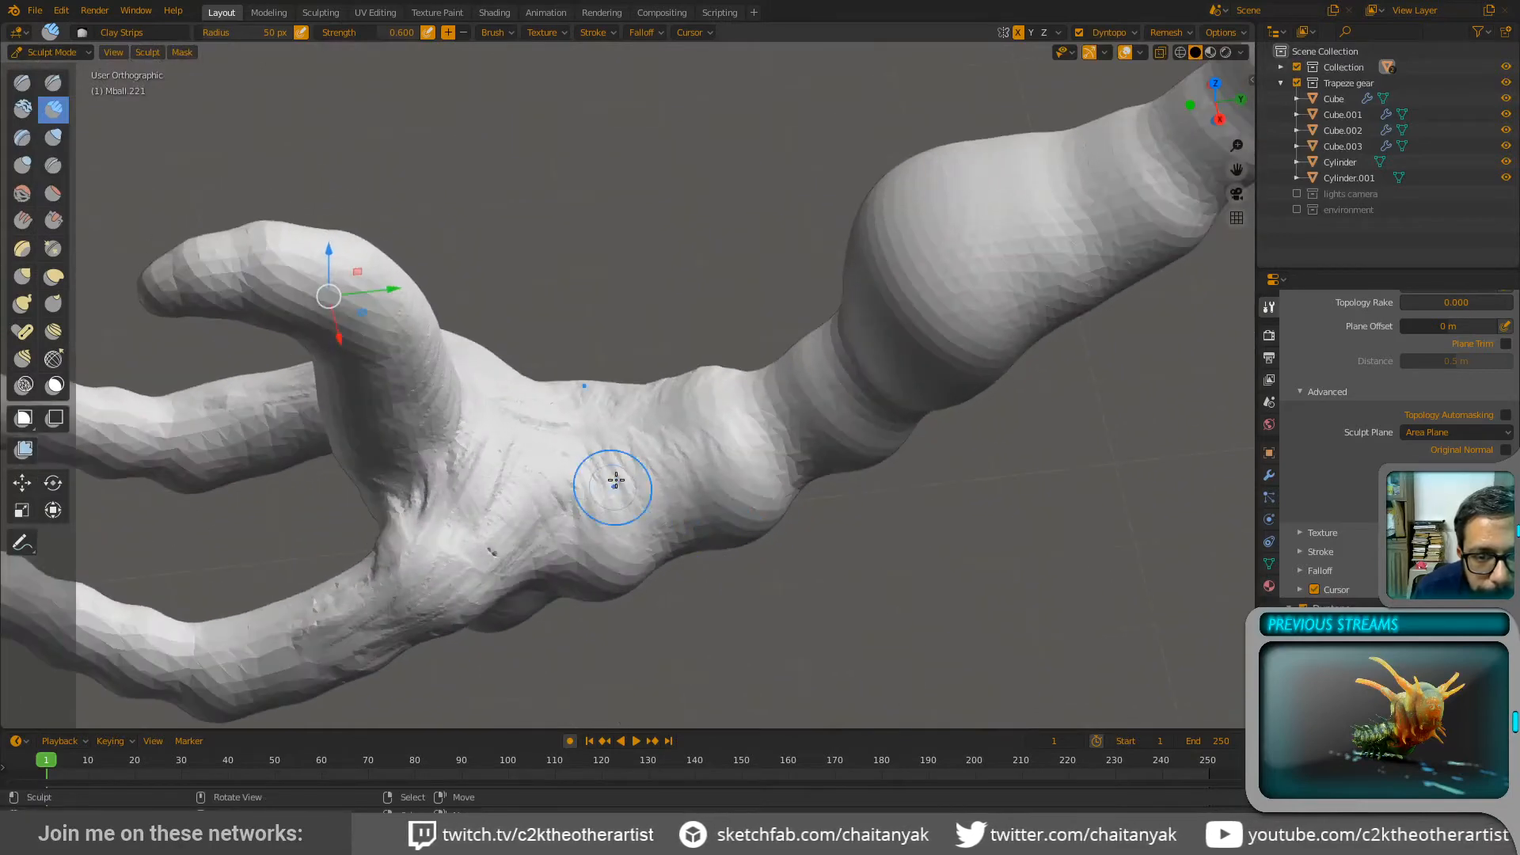
pyautogui.moveTo(594, 559)
pyautogui.mouseDown()
pyautogui.moveTo(682, 479)
pyautogui.moveTo(736, 463)
pyautogui.moveTo(728, 498)
pyautogui.mouseUp()
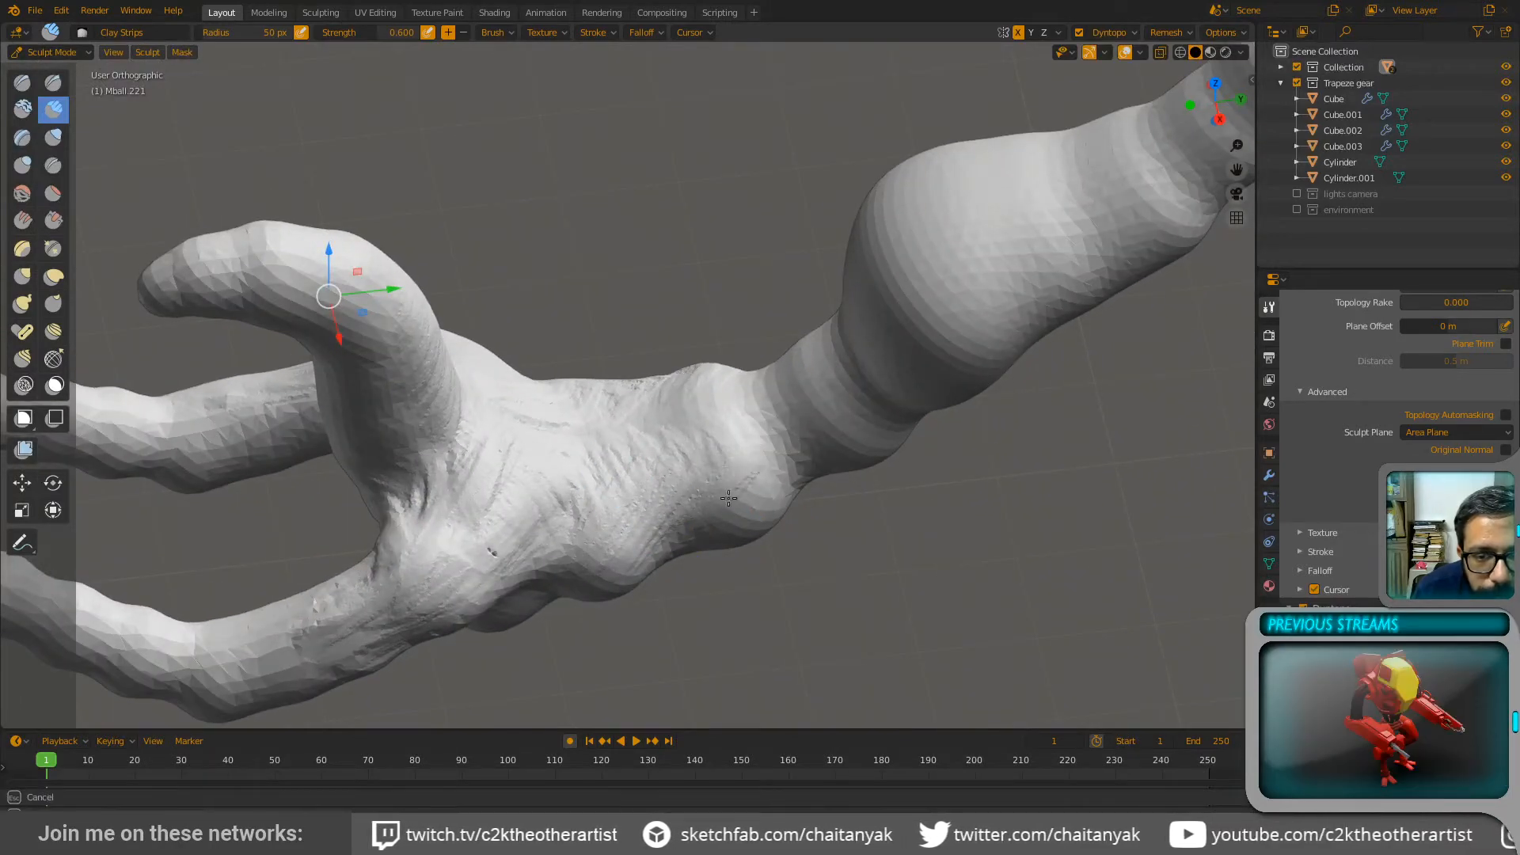
pyautogui.moveTo(746, 475); pyautogui.dragTo(764, 441, button='middle')
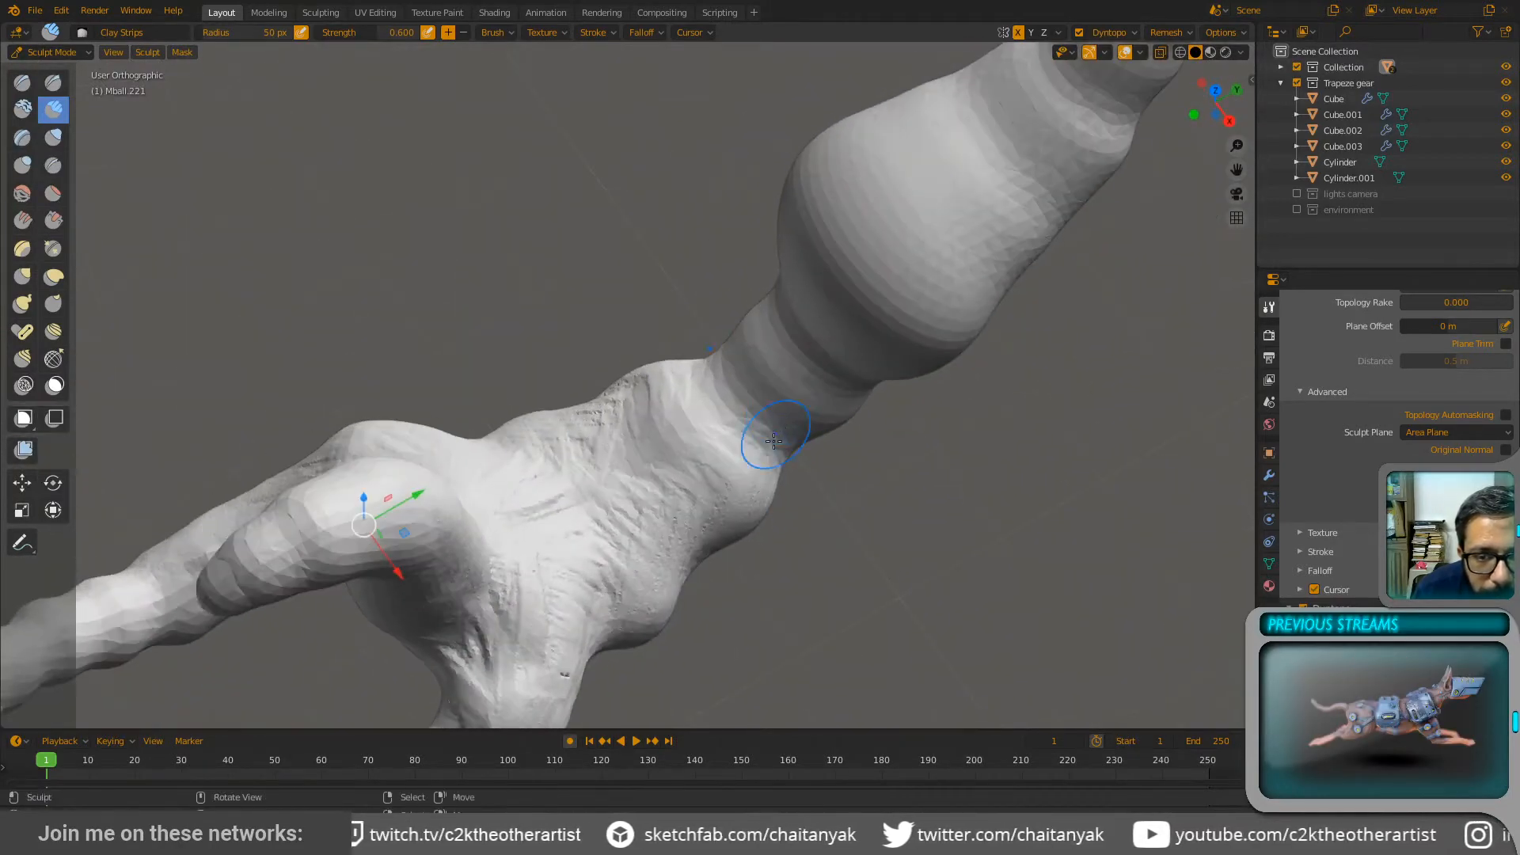
# Step: Smooth the muscle strips over the flyer's waist, lower back and upper back
pyautogui.moveTo(729, 451)
pyautogui.keyDown('shift'); pyautogui.mouseDown()
pyautogui.moveTo(747, 436)
pyautogui.moveTo(733, 489)
pyautogui.moveTo(777, 485)
pyautogui.mouseUp(); pyautogui.keyUp('shift')
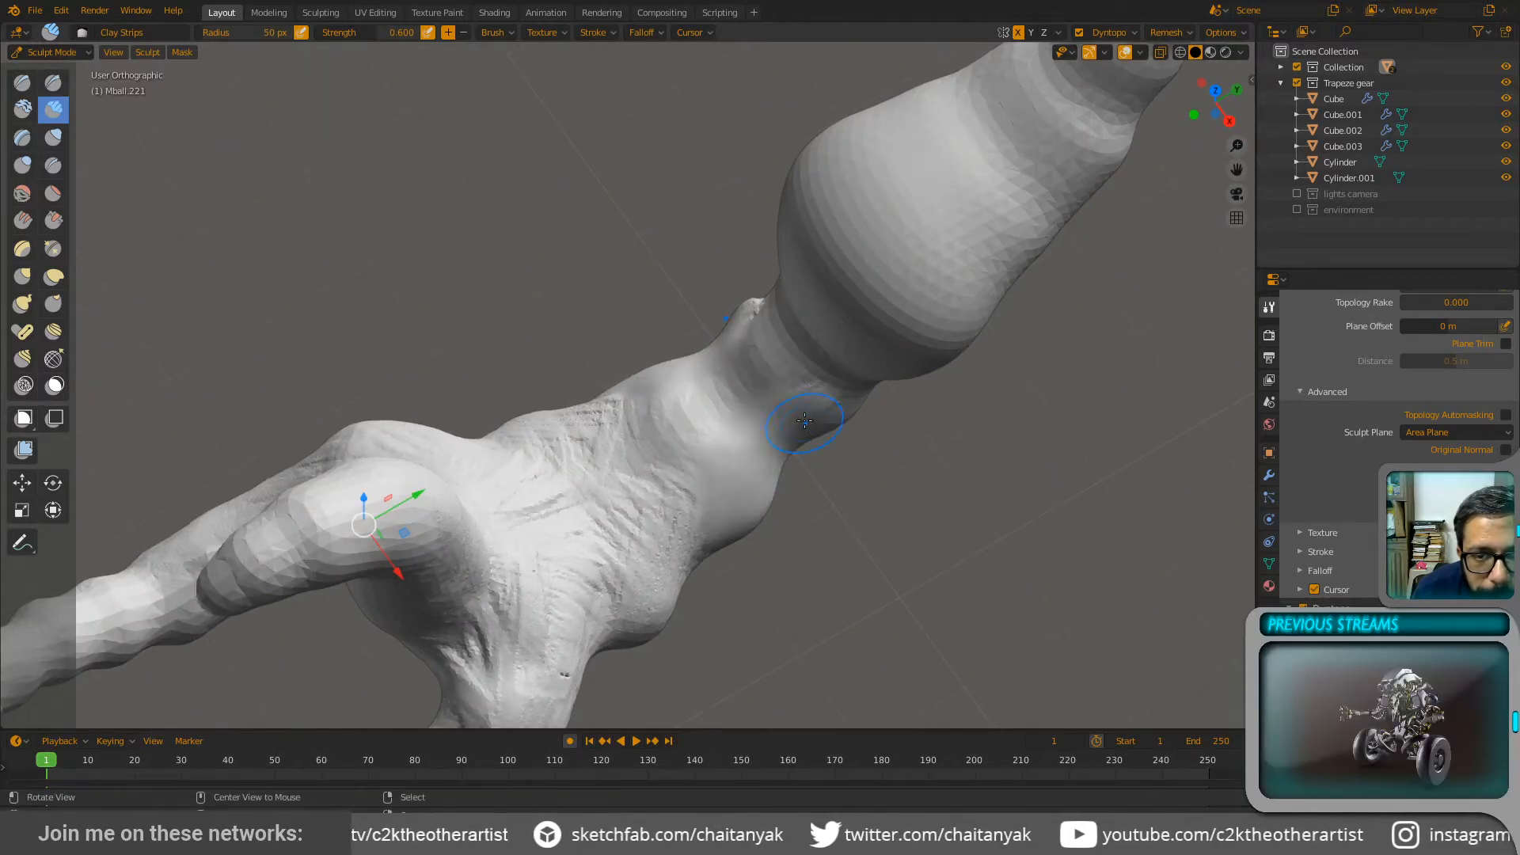
pyautogui.moveTo(804, 420); pyautogui.dragTo(831, 378, button='middle')
pyautogui.keyDown('shift'); pyautogui.moveTo(825, 371); pyautogui.dragTo(800, 430); pyautogui.keyUp('shift')
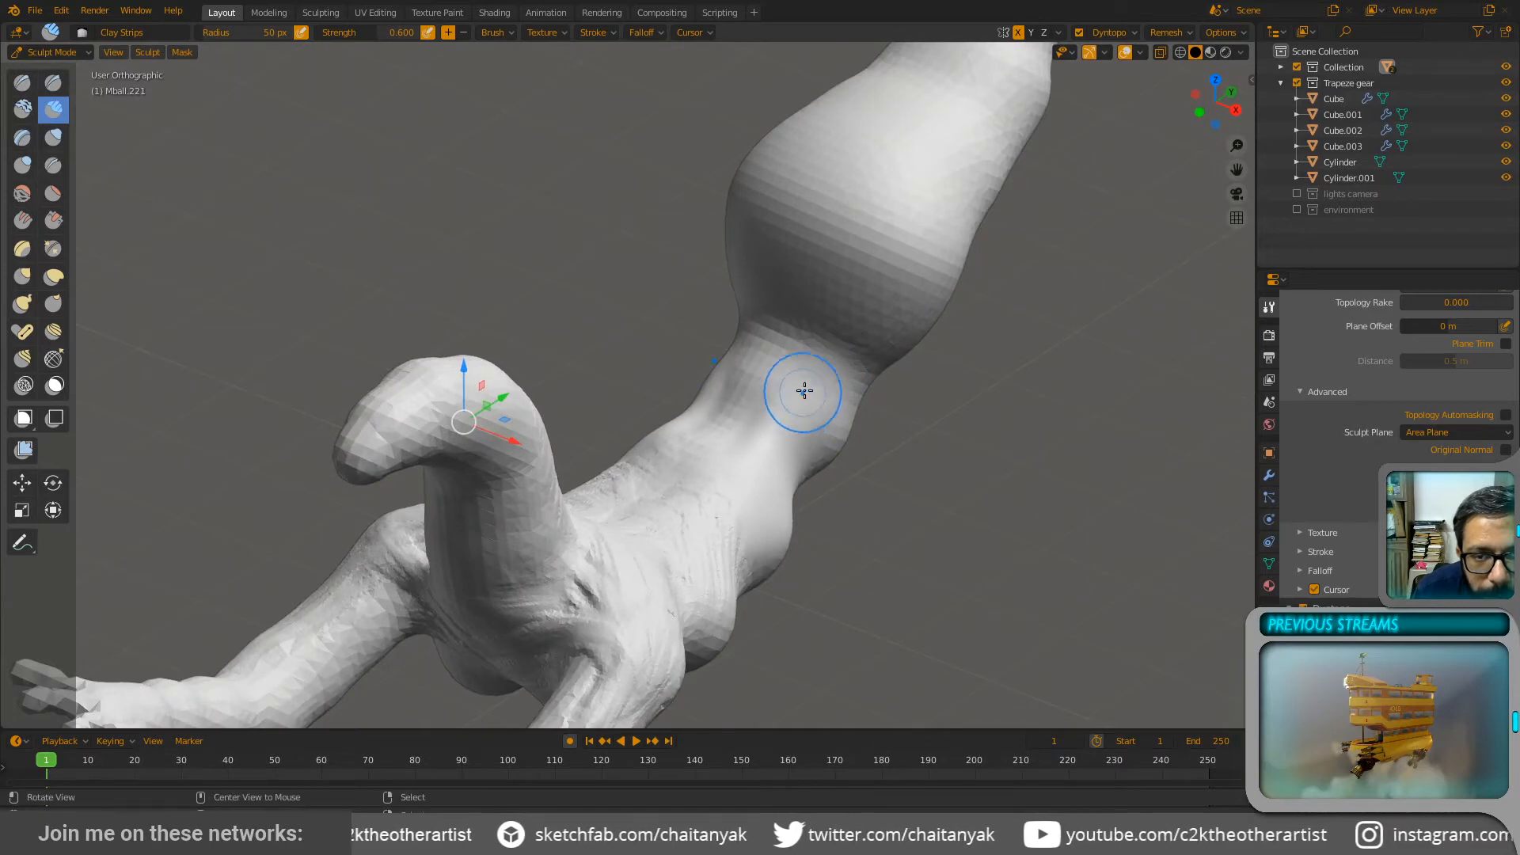
pyautogui.moveTo(804, 390); pyautogui.dragTo(783, 472, button='middle')
pyautogui.moveTo(708, 494)
pyautogui.keyDown('shift'); pyautogui.mouseDown()
pyautogui.moveTo(644, 549)
pyautogui.moveTo(645, 582)
pyautogui.moveTo(607, 566)
pyautogui.moveTo(677, 588)
pyautogui.mouseUp(); pyautogui.keyUp('shift')
pyautogui.keyDown('shift'); pyautogui.moveTo(696, 651); pyautogui.dragTo(629, 620); pyautogui.keyUp('shift')
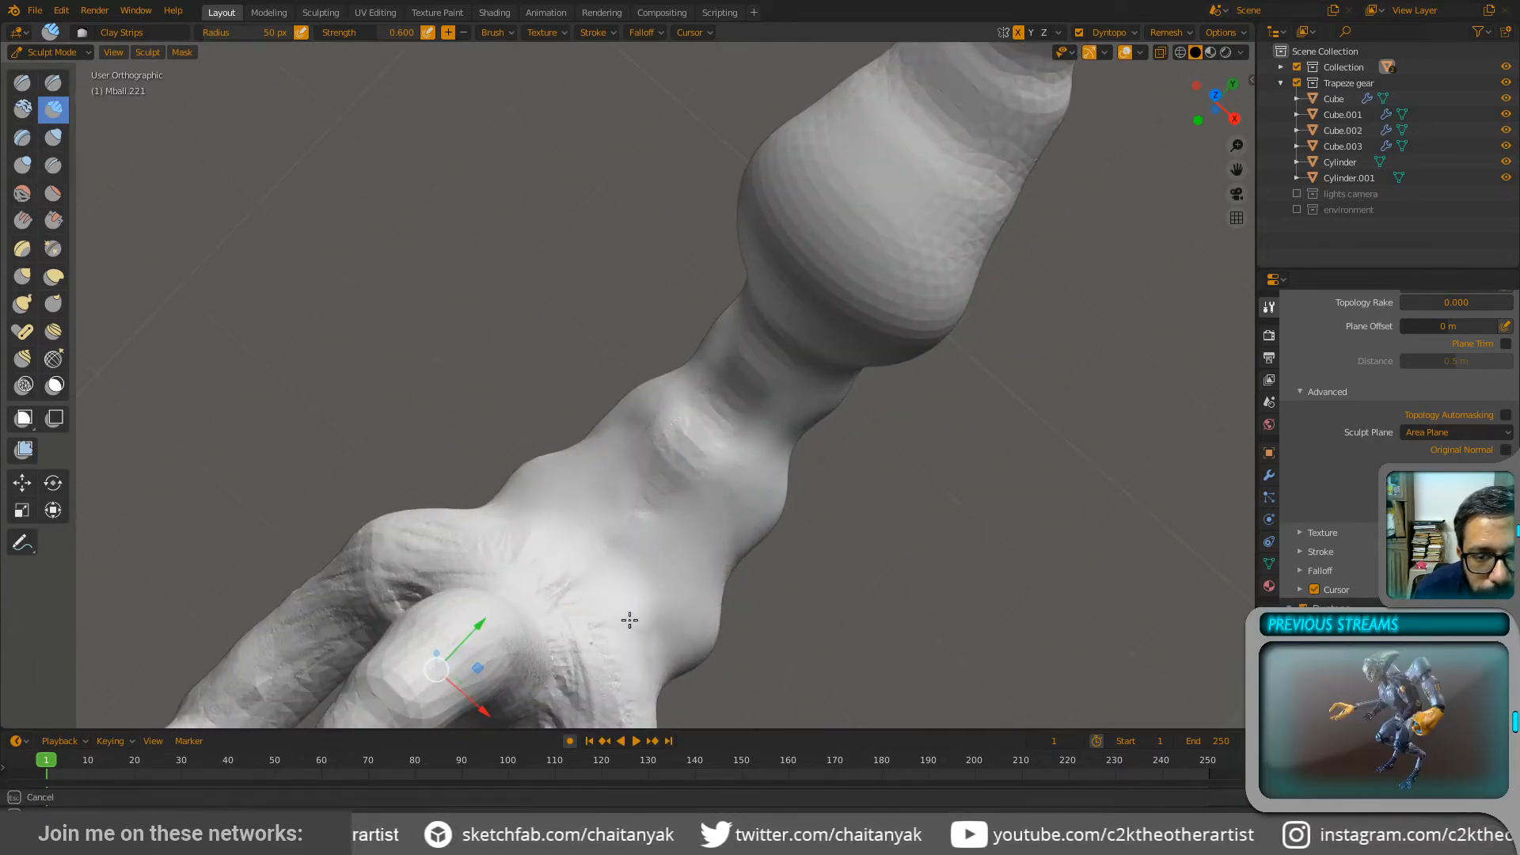
# Step: Try Clay Strips strokes from the flyer's narrow waist onto the large hip bulge and smooth them
pyautogui.moveTo(739, 458); pyautogui.dragTo(831, 246, button='middle')
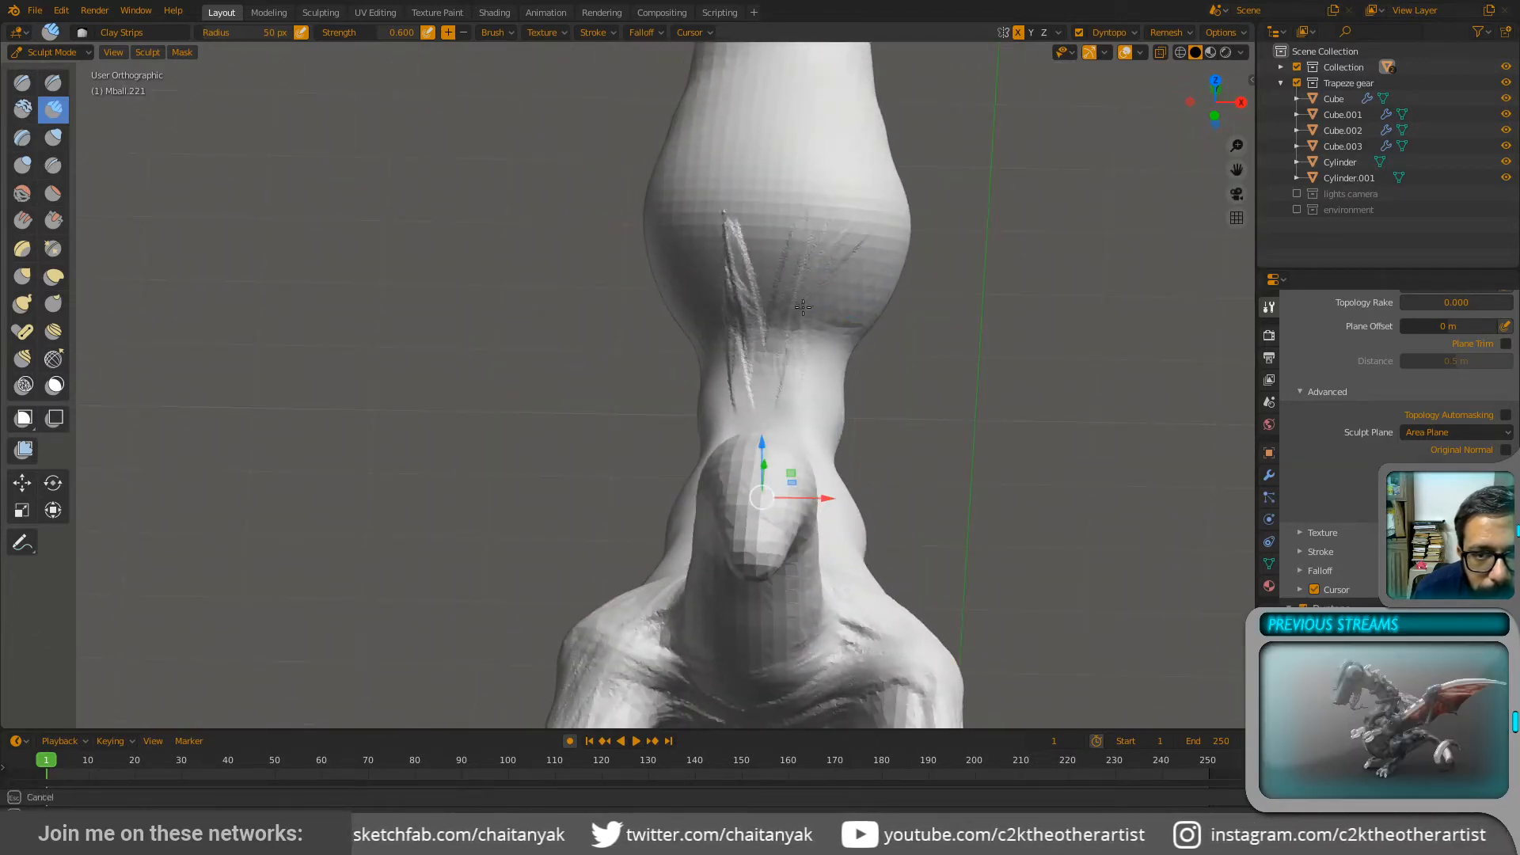
pyautogui.moveTo(841, 309); pyautogui.dragTo(617, 335, button='middle')
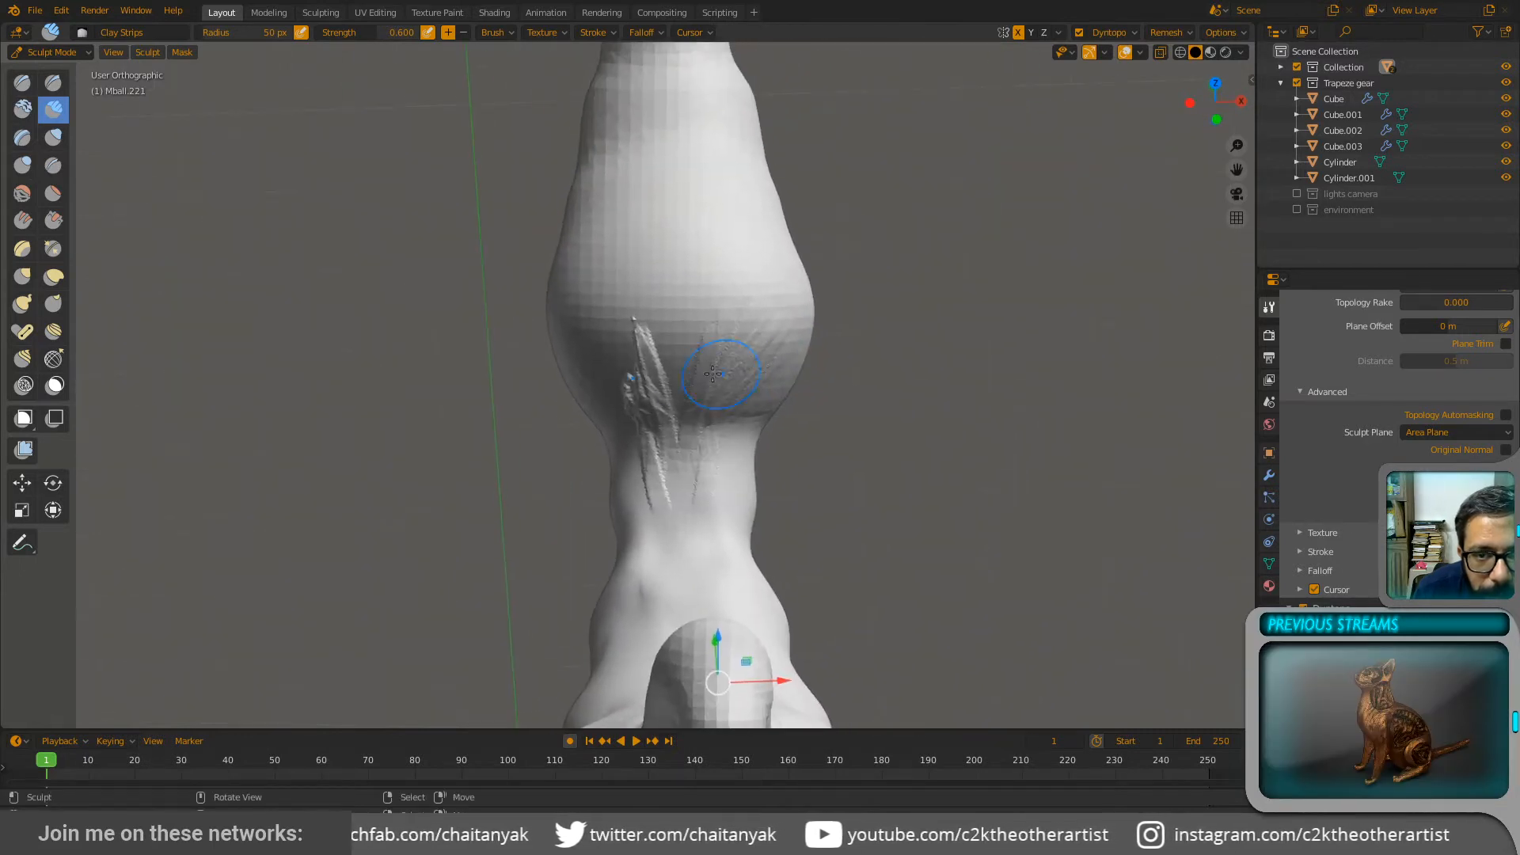
pyautogui.moveTo(613, 337)
pyautogui.keyDown('shift'); pyautogui.mouseDown()
pyautogui.moveTo(610, 308)
pyautogui.moveTo(659, 391)
pyautogui.mouseUp(); pyautogui.keyUp('shift')
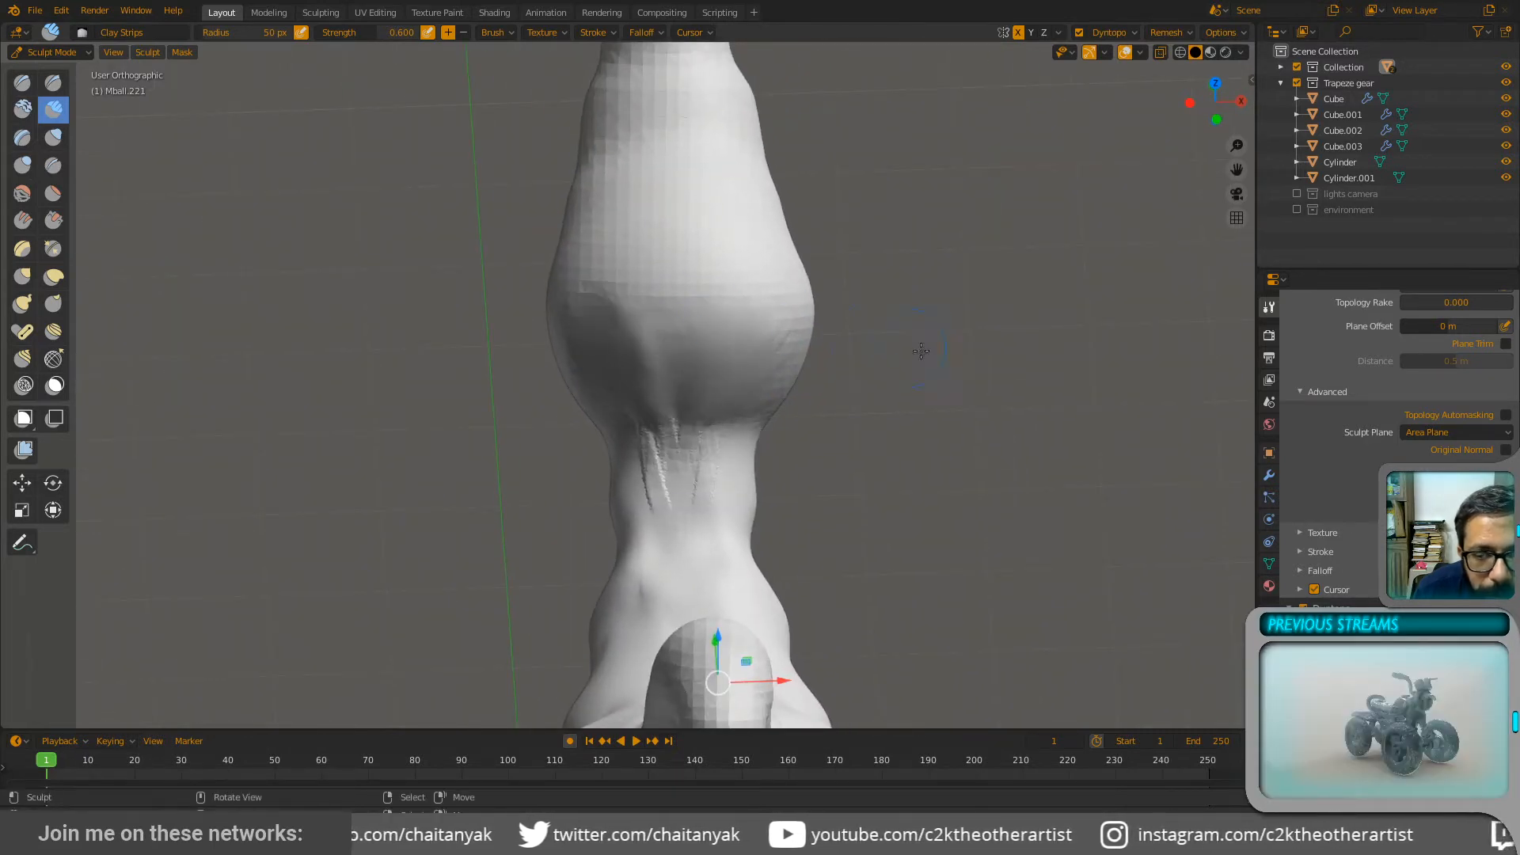
# Step: Turn off X mirror symmetry and sculpt diagonal muscle strips on both sides of the hip bulge toward the waist
pyautogui.click(1018, 32)
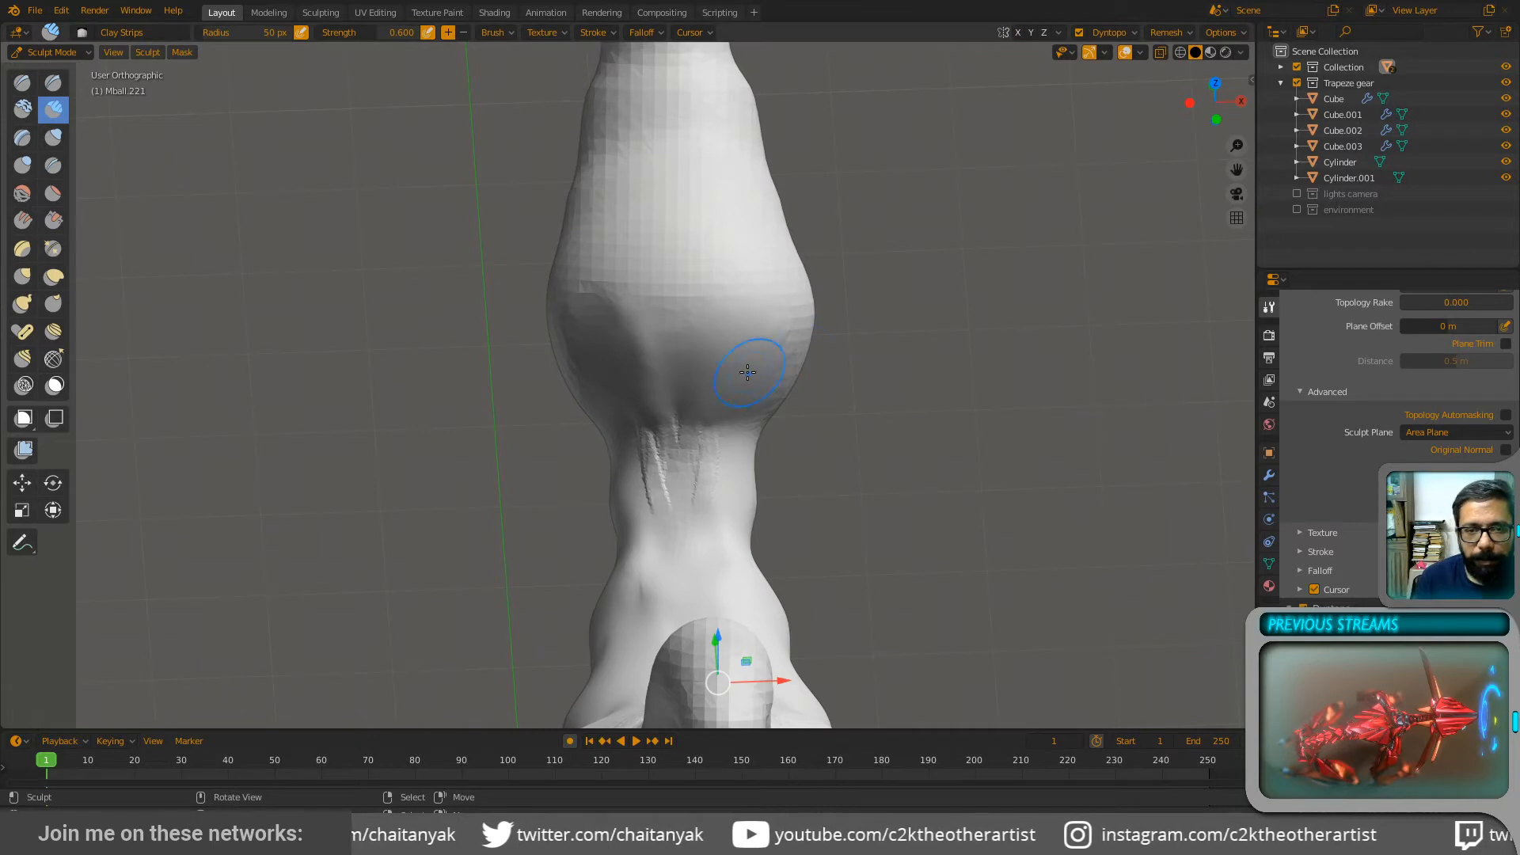
pyautogui.moveTo(747, 372)
pyautogui.mouseDown()
pyautogui.moveTo(753, 339)
pyautogui.moveTo(755, 382)
pyautogui.mouseUp()
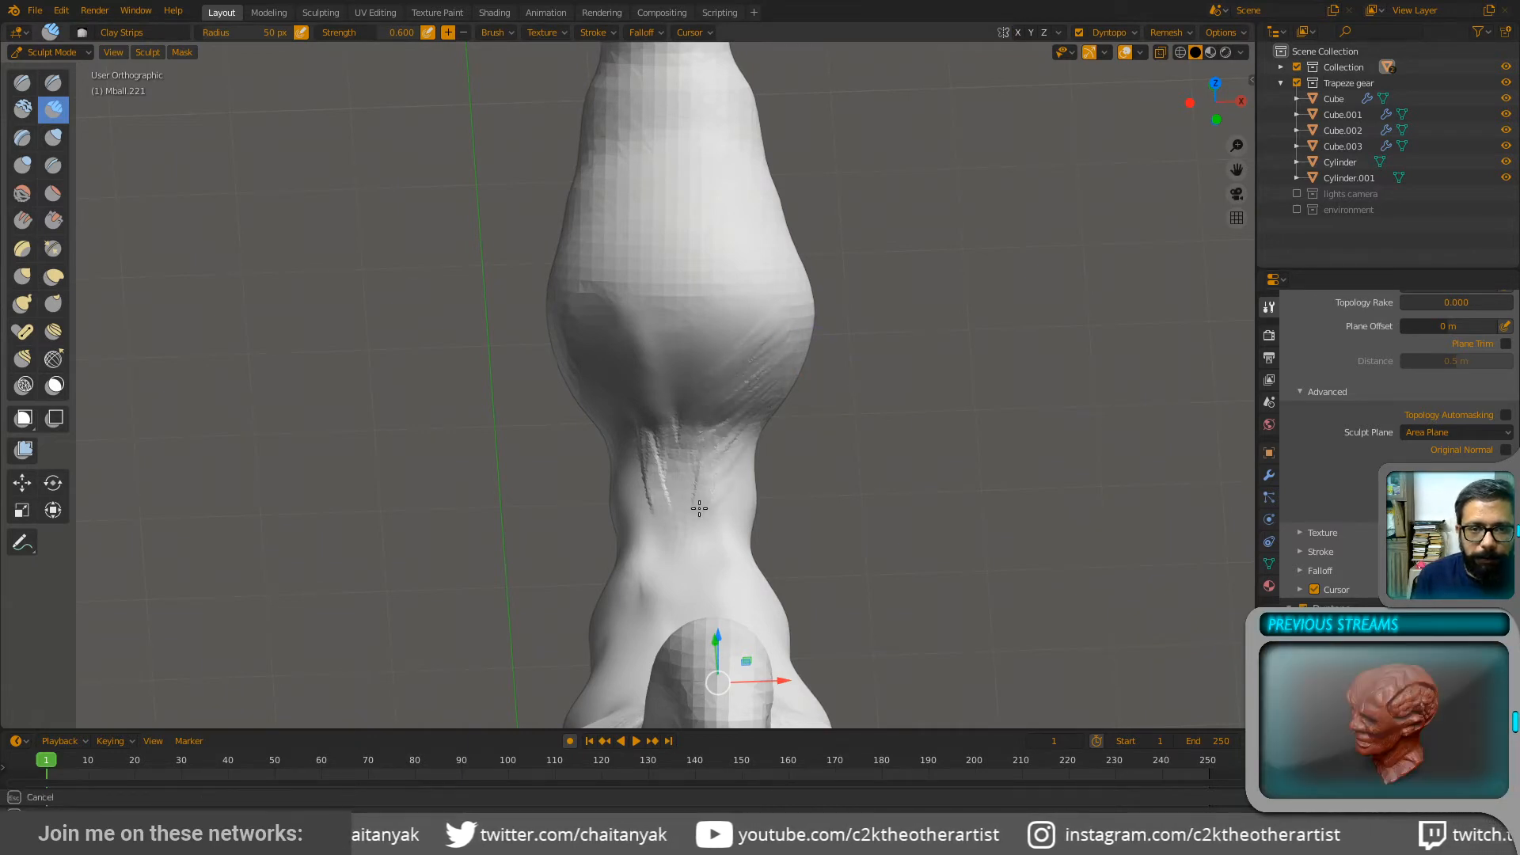
pyautogui.moveTo(699, 508); pyautogui.dragTo(551, 286)
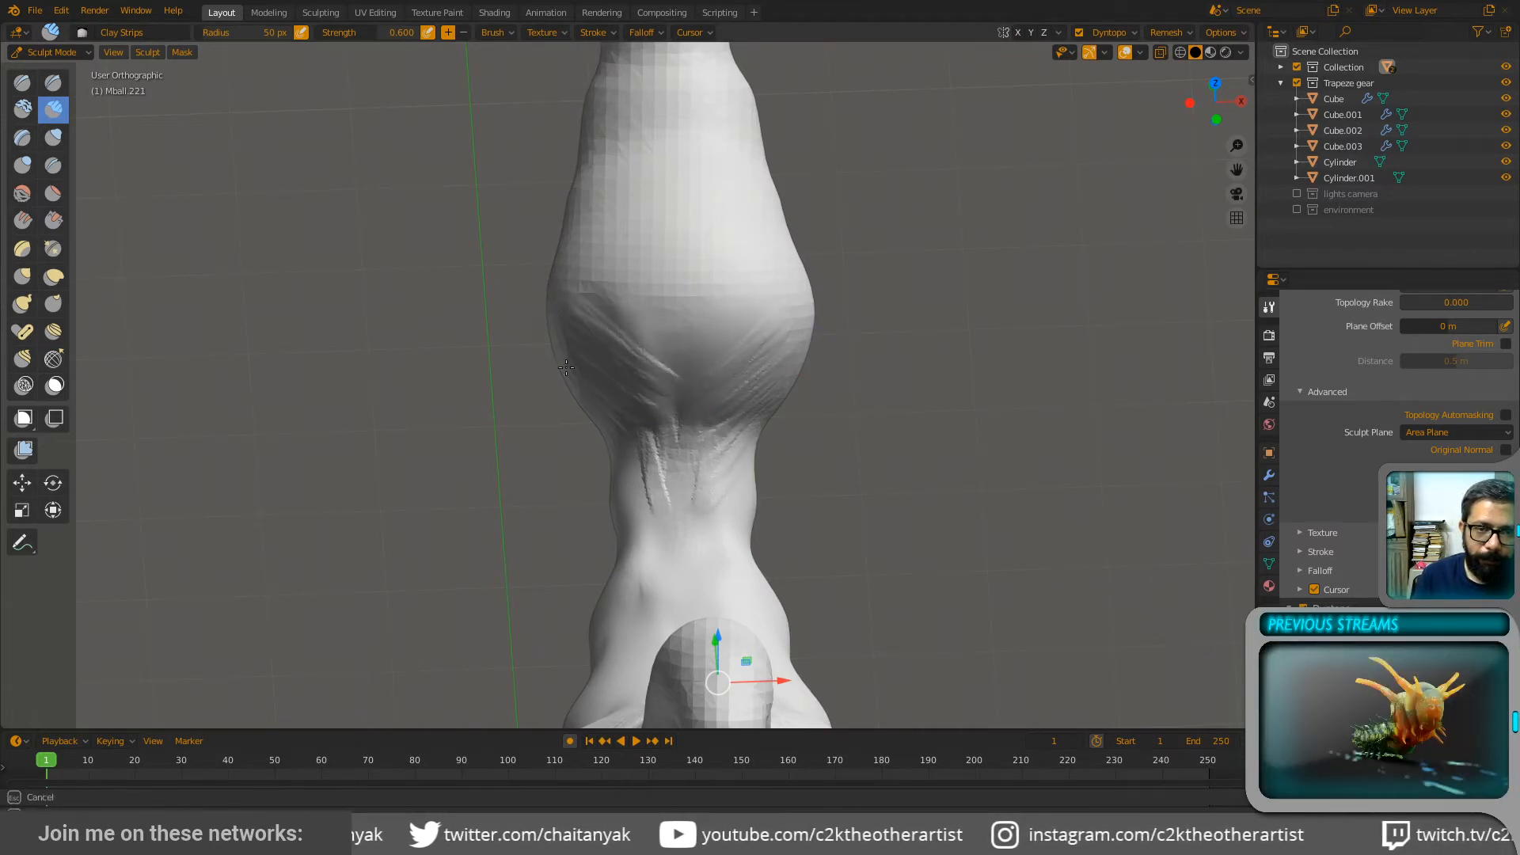
pyautogui.moveTo(593, 416)
pyautogui.mouseDown()
pyautogui.moveTo(594, 444)
pyautogui.moveTo(760, 459)
pyautogui.moveTo(657, 492)
pyautogui.moveTo(703, 466)
pyautogui.moveTo(742, 478)
pyautogui.moveTo(700, 419)
pyautogui.moveTo(631, 462)
pyautogui.moveTo(723, 485)
pyautogui.mouseUp()
pyautogui.moveTo(722, 485); pyautogui.dragTo(677, 406, button='middle')
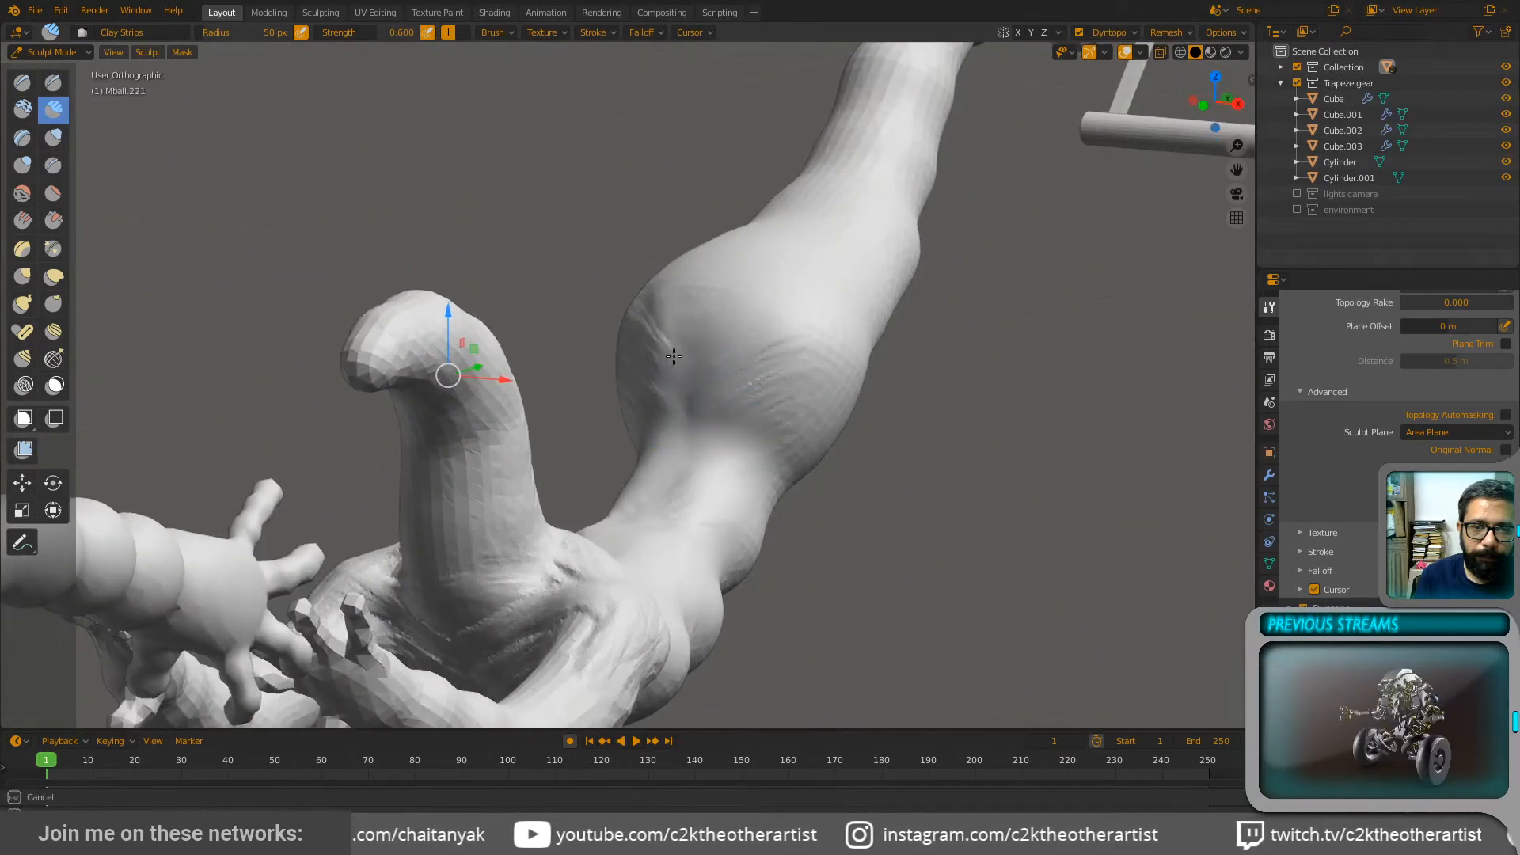
# Step: Refine the muscle strips around both flanks of the flyer's hip bulge
pyautogui.moveTo(731, 363); pyautogui.dragTo(761, 370, button='middle')
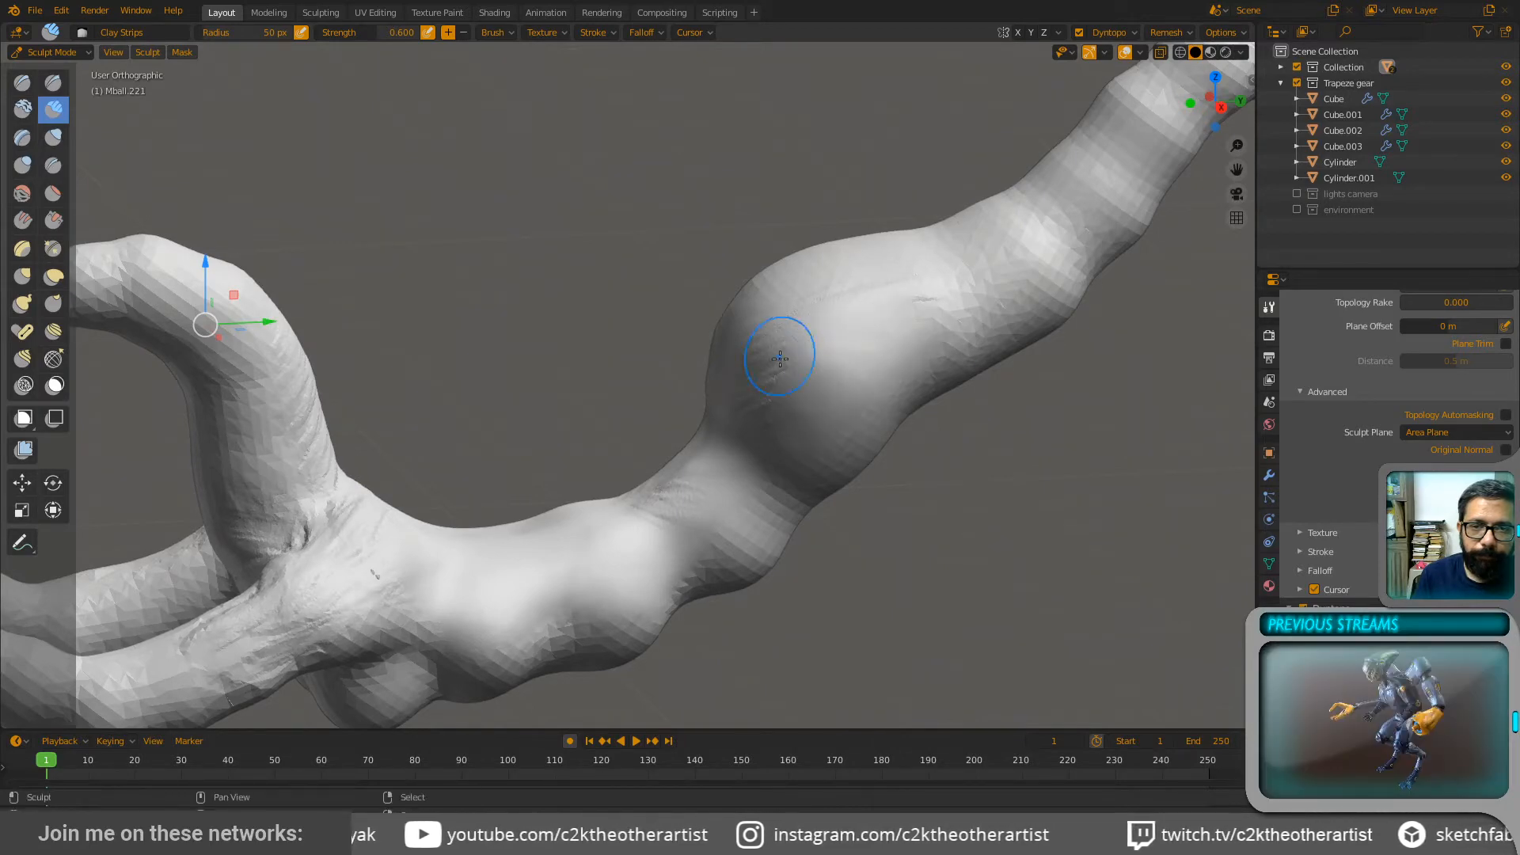
pyautogui.moveTo(779, 359)
pyautogui.mouseDown(button='middle')
pyautogui.moveTo(879, 455)
pyautogui.moveTo(892, 412)
pyautogui.mouseUp(button='middle')
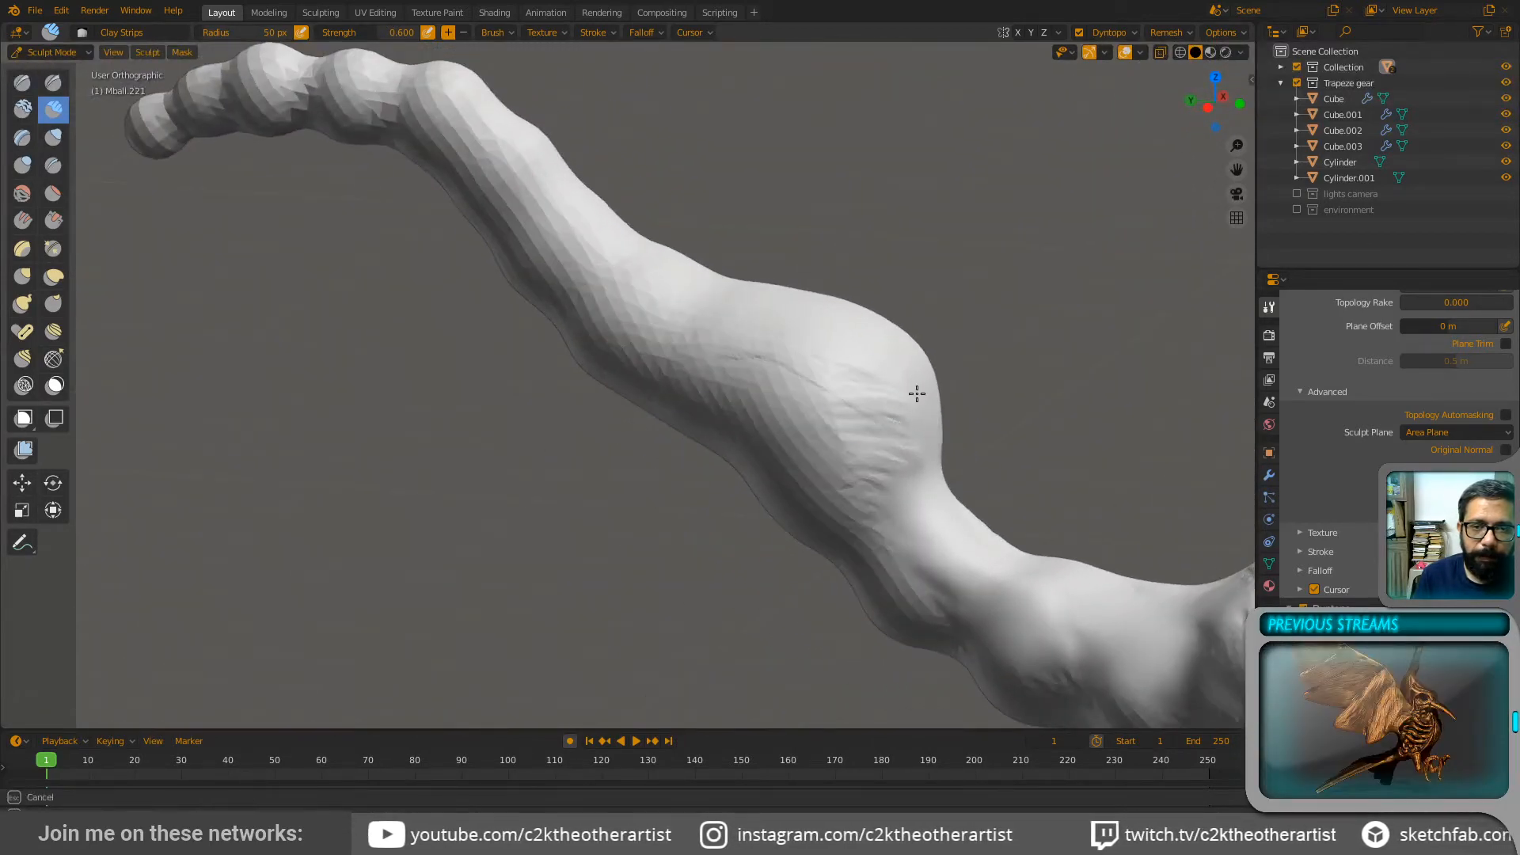
pyautogui.moveTo(861, 406)
pyautogui.mouseDown()
pyautogui.moveTo(862, 459)
pyautogui.moveTo(807, 463)
pyautogui.moveTo(692, 383)
pyautogui.moveTo(745, 382)
pyautogui.moveTo(909, 435)
pyautogui.mouseUp()
pyautogui.moveTo(909, 434)
pyautogui.mouseDown(button='middle')
pyautogui.moveTo(894, 459)
pyautogui.moveTo(757, 417)
pyautogui.moveTo(781, 407)
pyautogui.moveTo(719, 363)
pyautogui.mouseUp(button='middle')
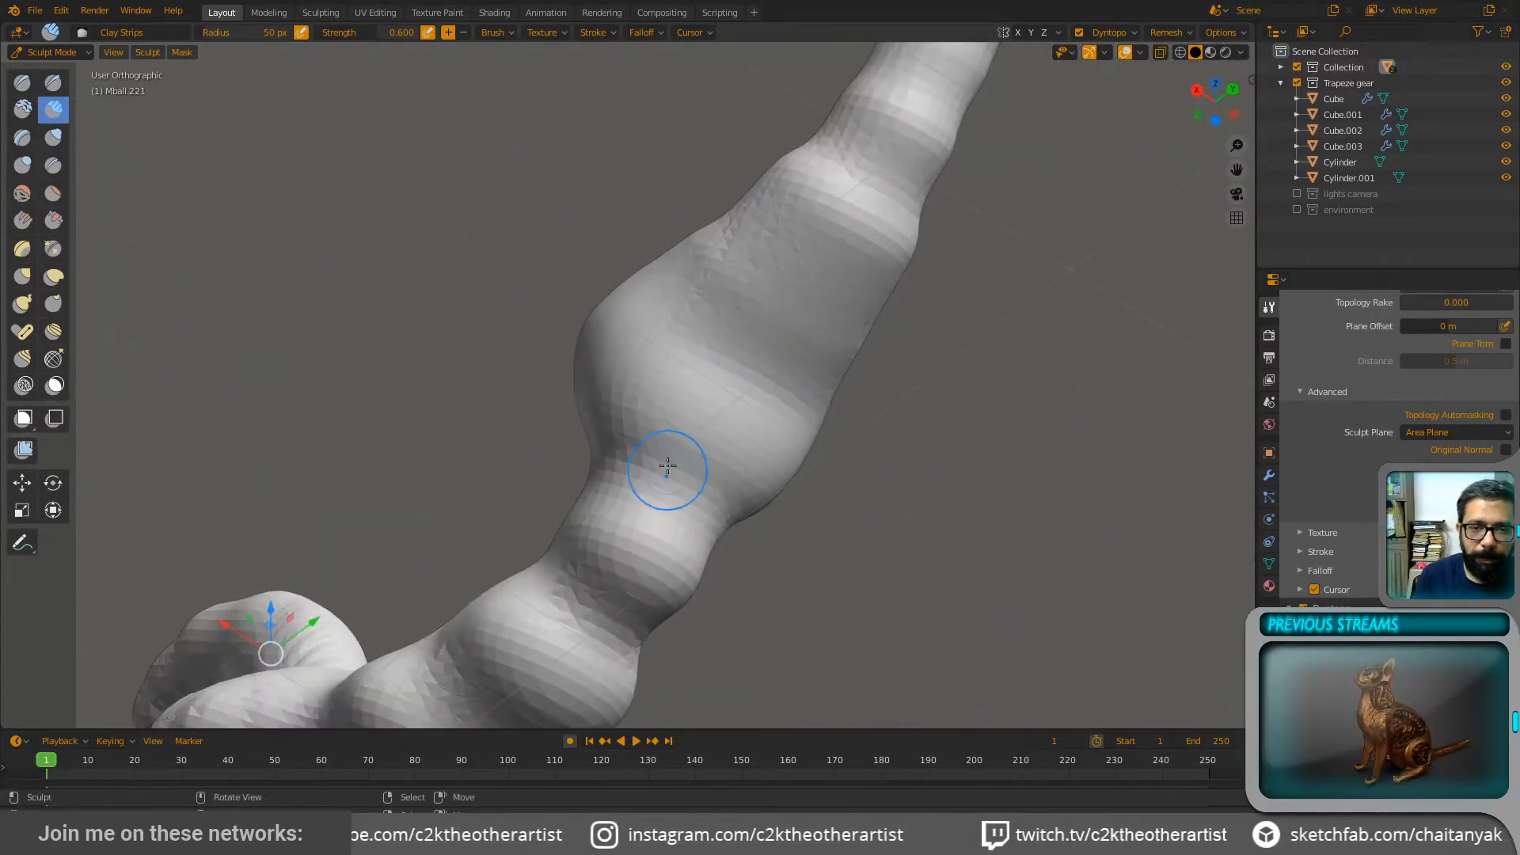
# Step: Build up the underside of the flyer's waist where it meets the hip bulge and smooth the strokes
pyautogui.moveTo(669, 465)
pyautogui.mouseDown()
pyautogui.moveTo(619, 529)
pyautogui.moveTo(635, 536)
pyautogui.mouseUp()
pyautogui.moveTo(635, 536); pyautogui.dragTo(552, 511, button='middle')
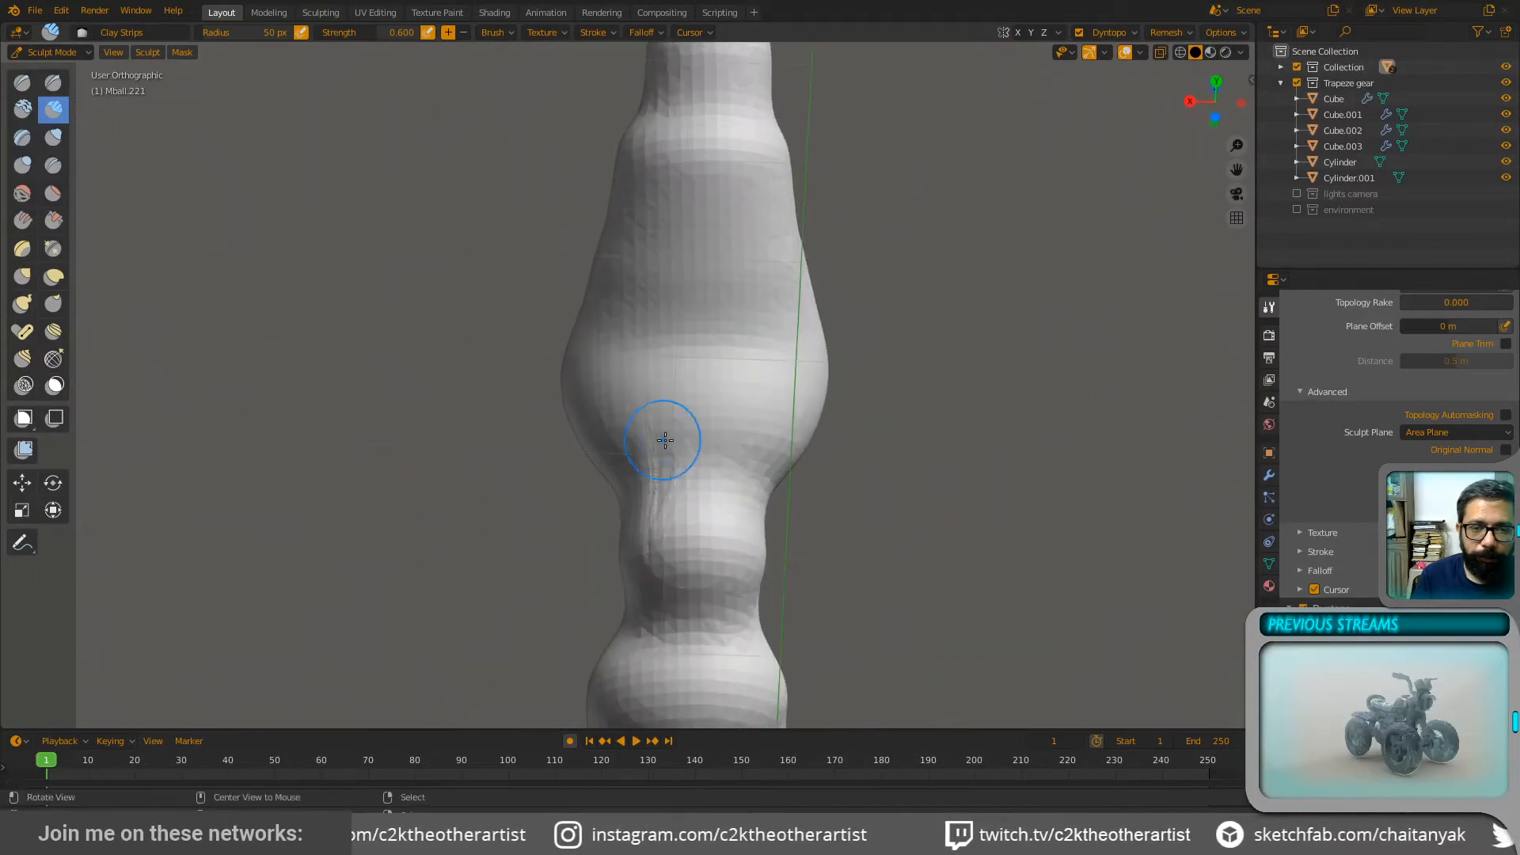
pyautogui.moveTo(662, 438)
pyautogui.mouseDown()
pyautogui.moveTo(680, 473)
pyautogui.moveTo(662, 522)
pyautogui.moveTo(649, 518)
pyautogui.mouseUp()
pyautogui.moveTo(703, 411)
pyautogui.mouseDown()
pyautogui.moveTo(718, 532)
pyautogui.moveTo(740, 529)
pyautogui.mouseUp()
pyautogui.moveTo(761, 386)
pyautogui.keyDown('shift'); pyautogui.mouseDown()
pyautogui.moveTo(720, 474)
pyautogui.moveTo(640, 466)
pyautogui.moveTo(674, 583)
pyautogui.mouseUp(); pyautogui.keyUp('shift')
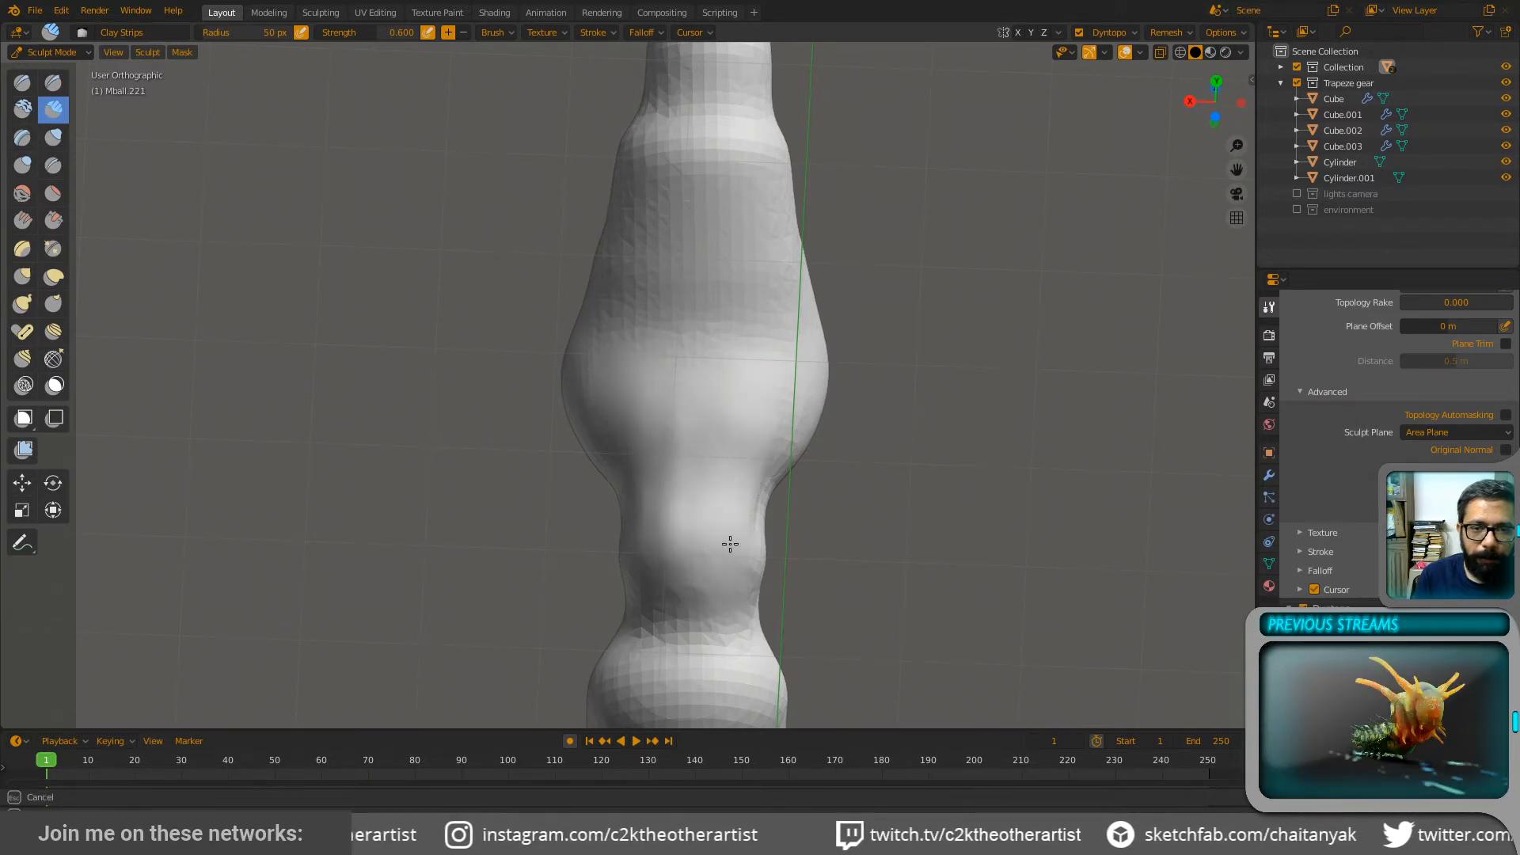
pyautogui.moveTo(719, 513)
pyautogui.mouseDown(button='middle')
pyautogui.moveTo(698, 530)
pyautogui.moveTo(725, 451)
pyautogui.mouseUp(button='middle')
pyautogui.moveTo(725, 450); pyautogui.dragTo(724, 475)
# Step: Sculpt and smooth strips on the underside of the belly, filling the groove between the waist and the next body ridge
pyautogui.moveTo(645, 465)
pyautogui.mouseDown(button='middle')
pyautogui.moveTo(818, 472)
pyautogui.moveTo(631, 409)
pyautogui.mouseUp(button='middle')
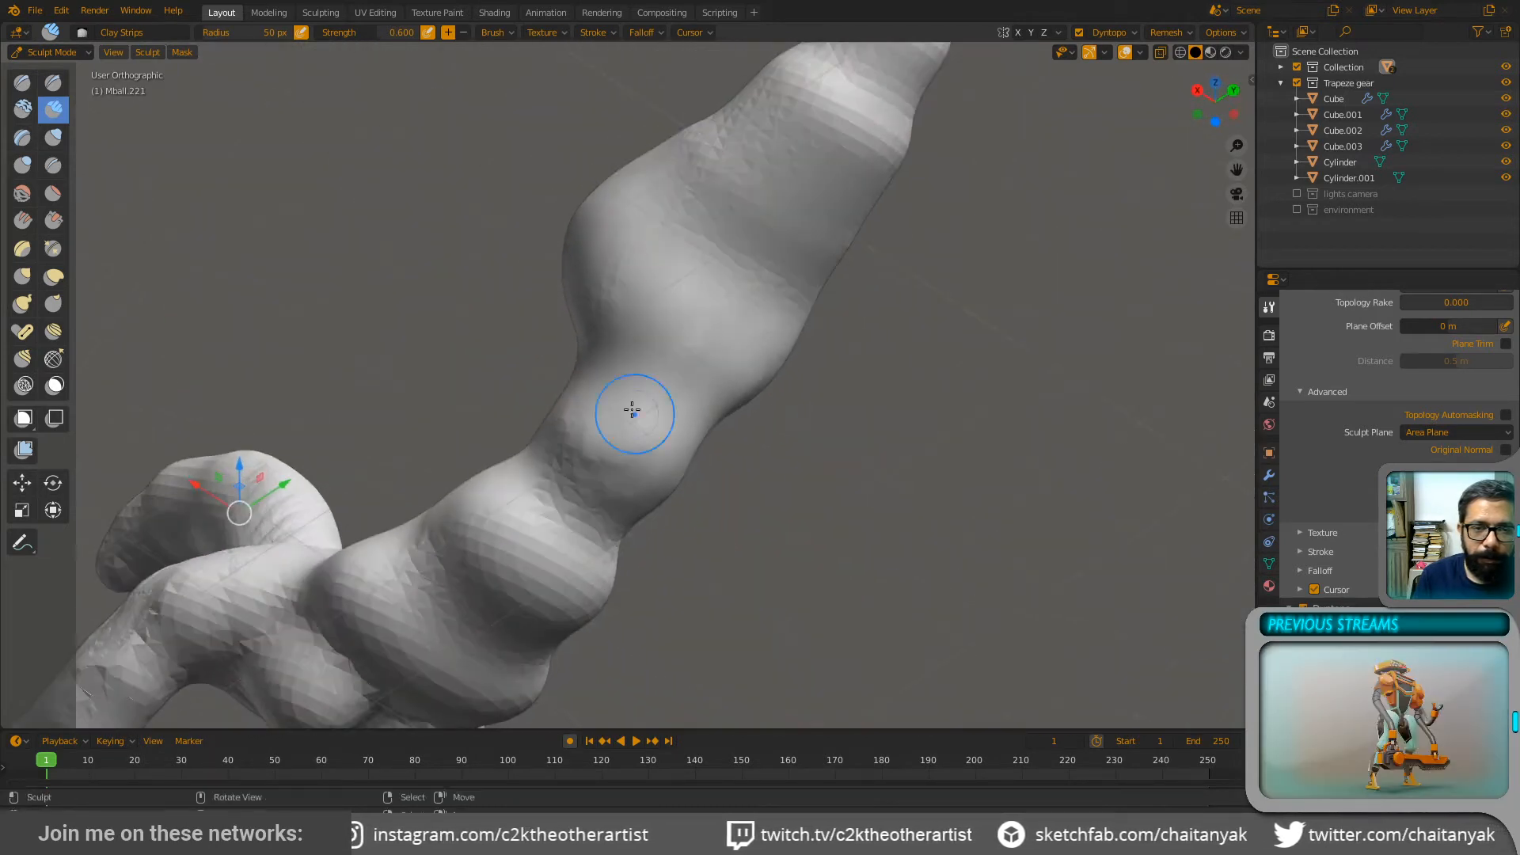
pyautogui.moveTo(617, 325)
pyautogui.mouseDown()
pyautogui.moveTo(572, 405)
pyautogui.moveTo(608, 285)
pyautogui.moveTo(584, 388)
pyautogui.mouseUp()
pyautogui.keyDown('alt'); pyautogui.moveTo(675, 410); pyautogui.dragTo(579, 369); pyautogui.keyUp('alt')
pyautogui.moveTo(638, 497)
pyautogui.mouseDown()
pyautogui.moveTo(617, 519)
pyautogui.moveTo(628, 523)
pyautogui.mouseUp()
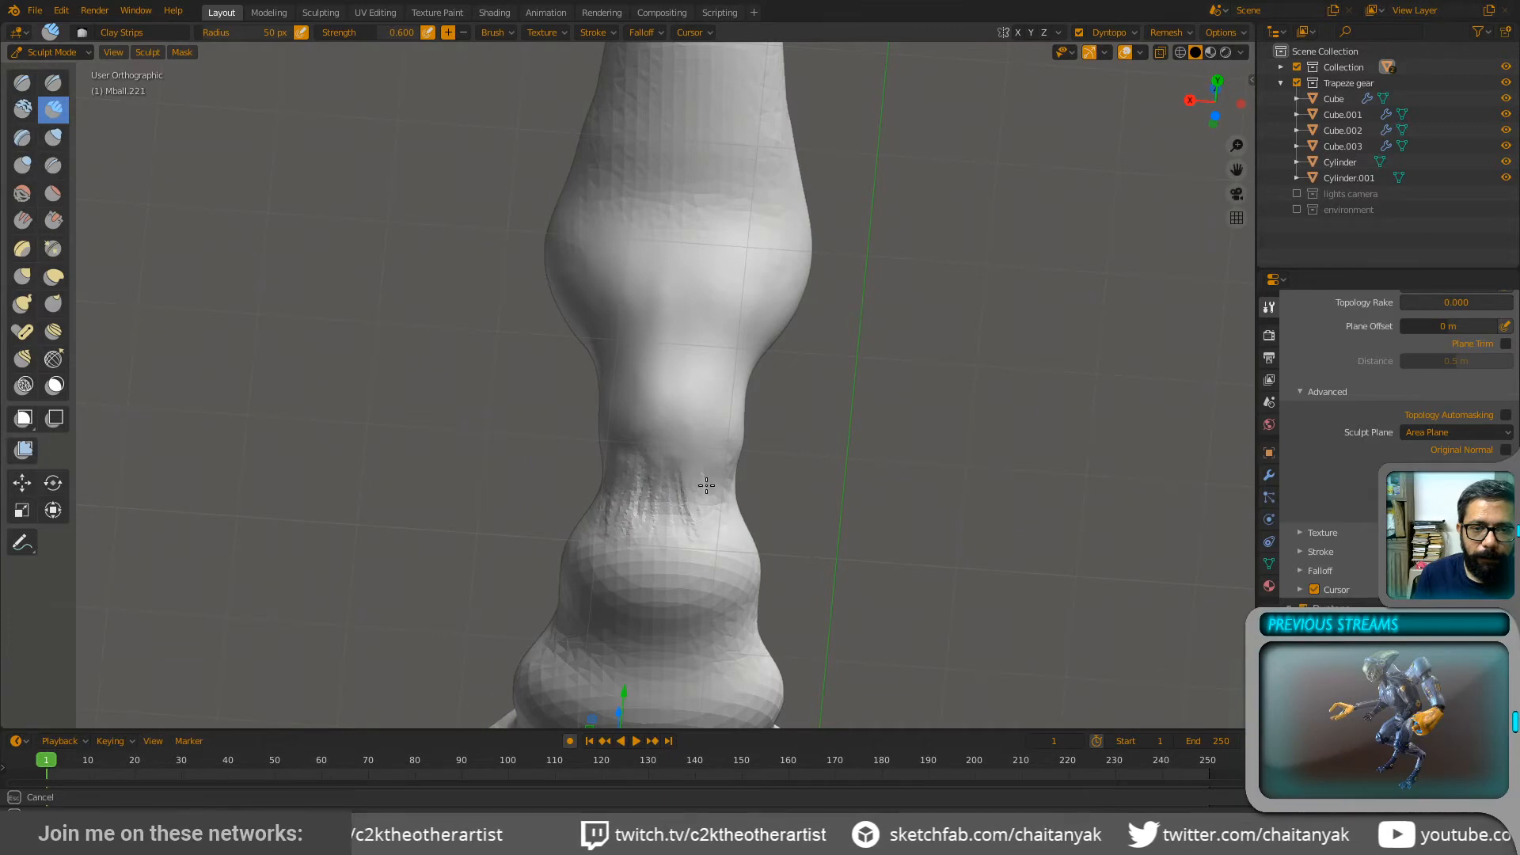
pyautogui.moveTo(706, 485); pyautogui.dragTo(721, 518)
pyautogui.moveTo(740, 463); pyautogui.dragTo(680, 495, button='middle')
pyautogui.moveTo(690, 458)
pyautogui.mouseDown()
pyautogui.moveTo(747, 458)
pyautogui.moveTo(697, 520)
pyautogui.mouseUp()
pyautogui.moveTo(621, 520); pyautogui.dragTo(601, 493, button='middle')
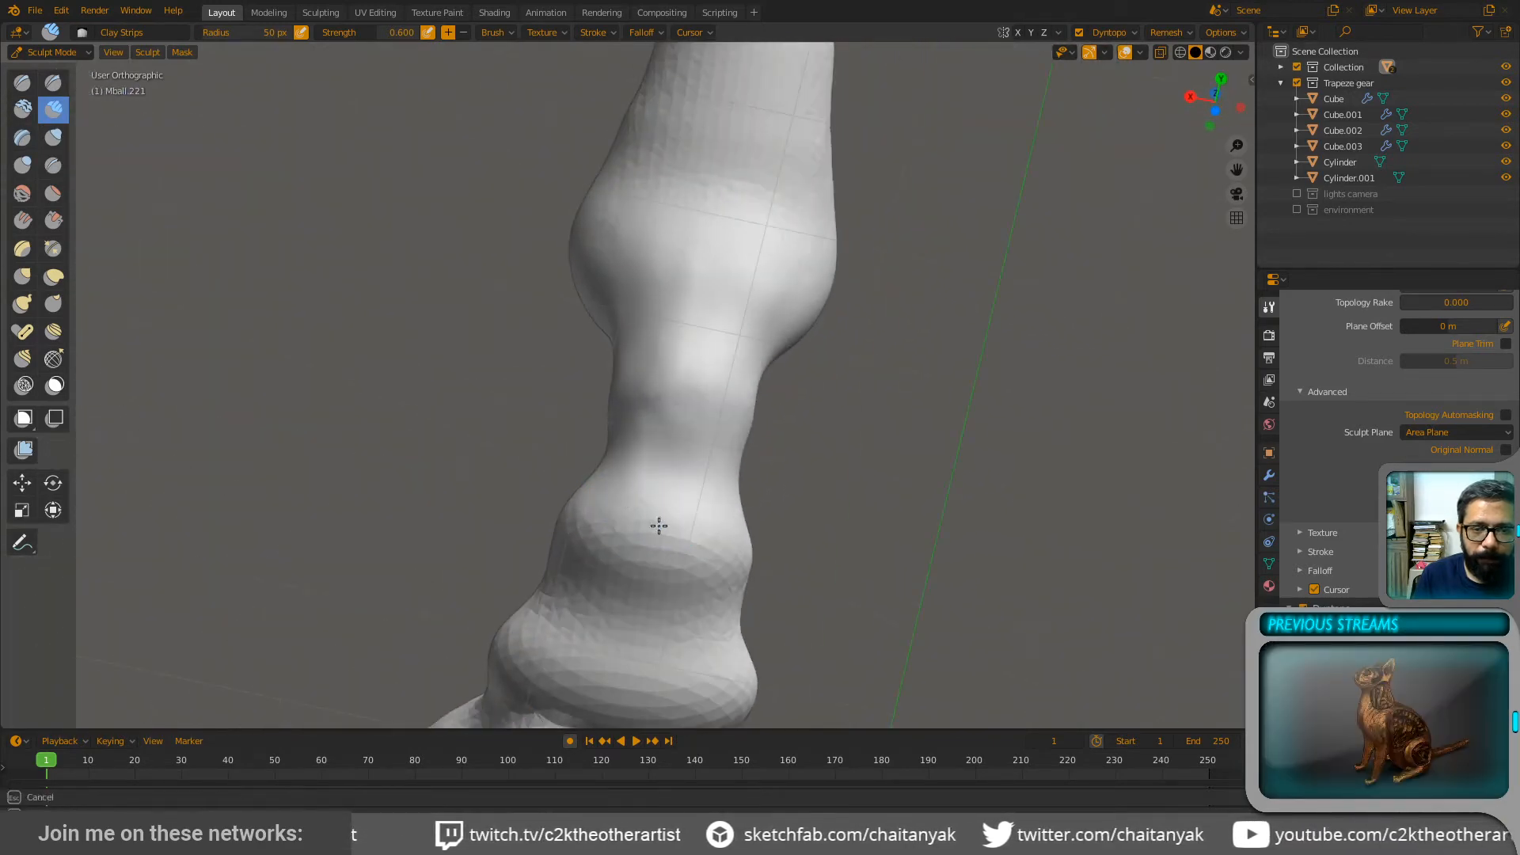
# Step: Shape abdominal muscle mounds on either side of the belly's midline below the waist
pyautogui.moveTo(654, 532)
pyautogui.mouseDown()
pyautogui.moveTo(663, 539)
pyautogui.moveTo(620, 496)
pyautogui.mouseUp()
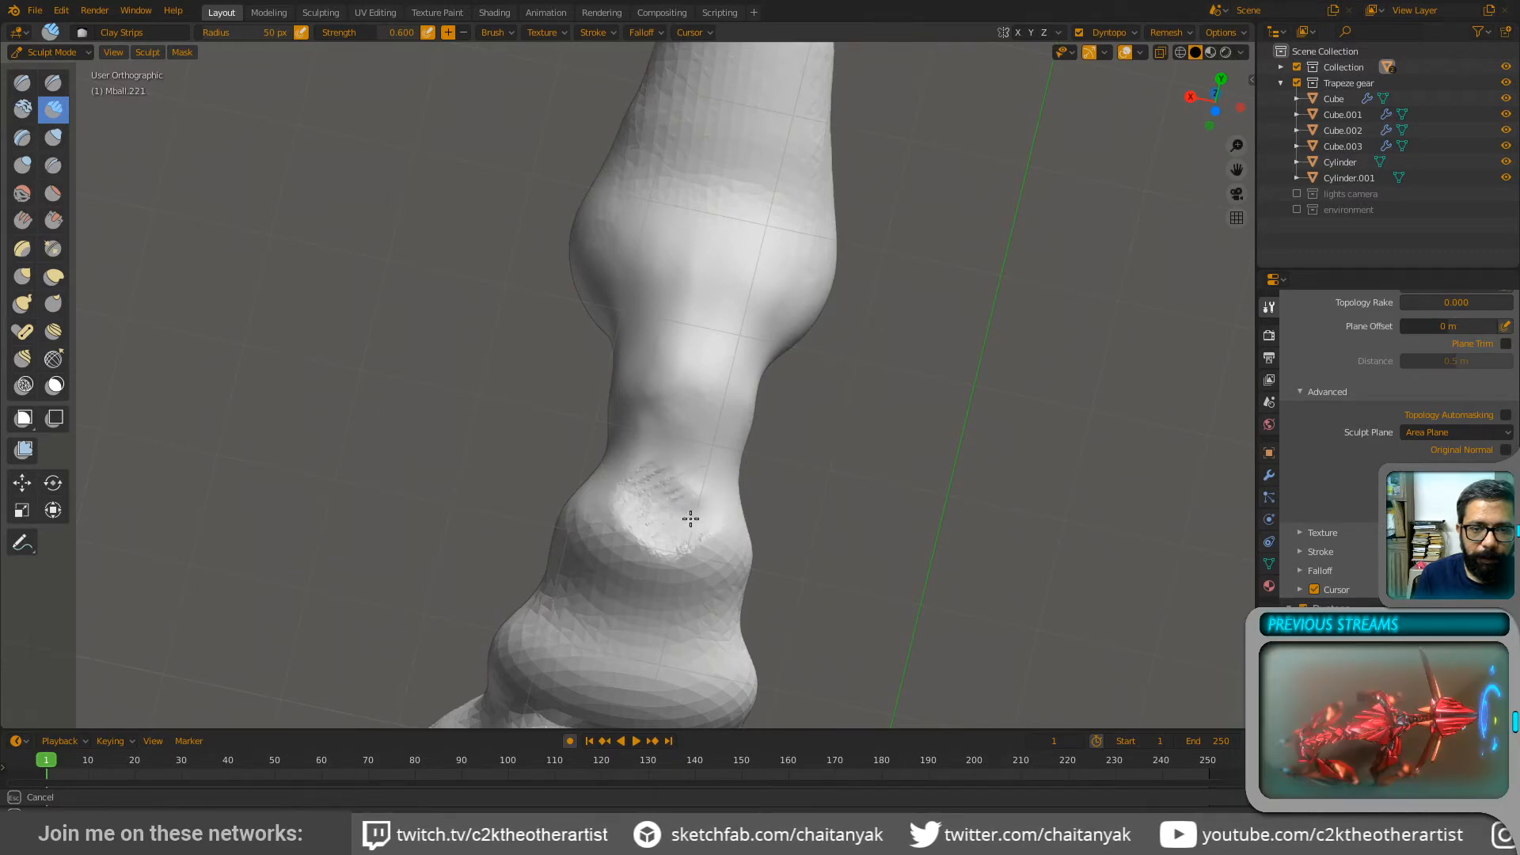
pyautogui.moveTo(654, 441); pyautogui.dragTo(668, 452, button='middle')
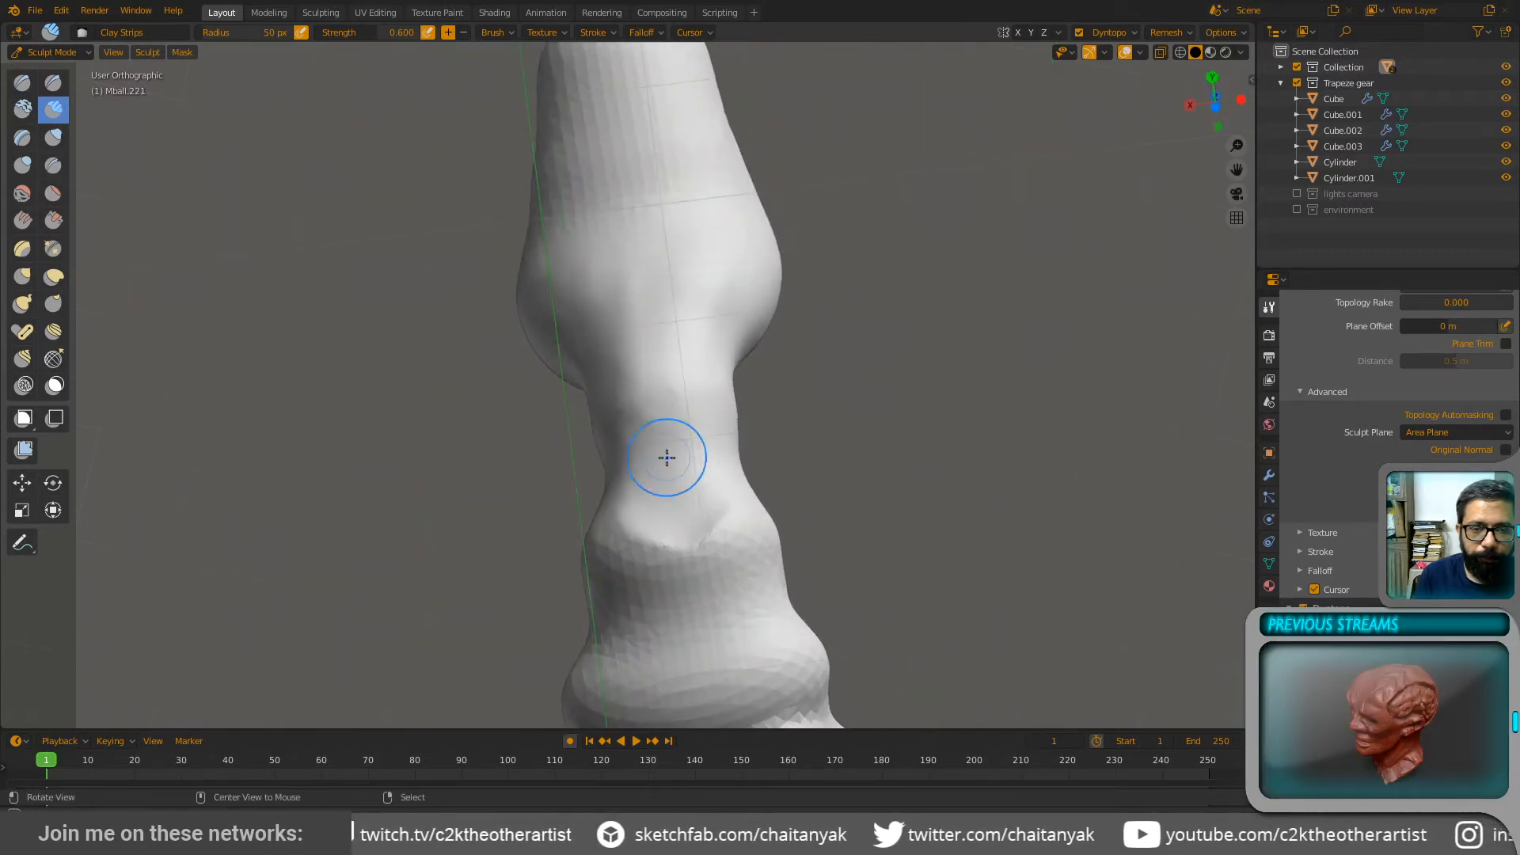
pyautogui.keyDown('shift'); pyautogui.moveTo(670, 538); pyautogui.dragTo(676, 553); pyautogui.keyUp('shift')
pyautogui.moveTo(688, 546)
pyautogui.mouseDown()
pyautogui.moveTo(708, 519)
pyautogui.moveTo(711, 541)
pyautogui.mouseUp()
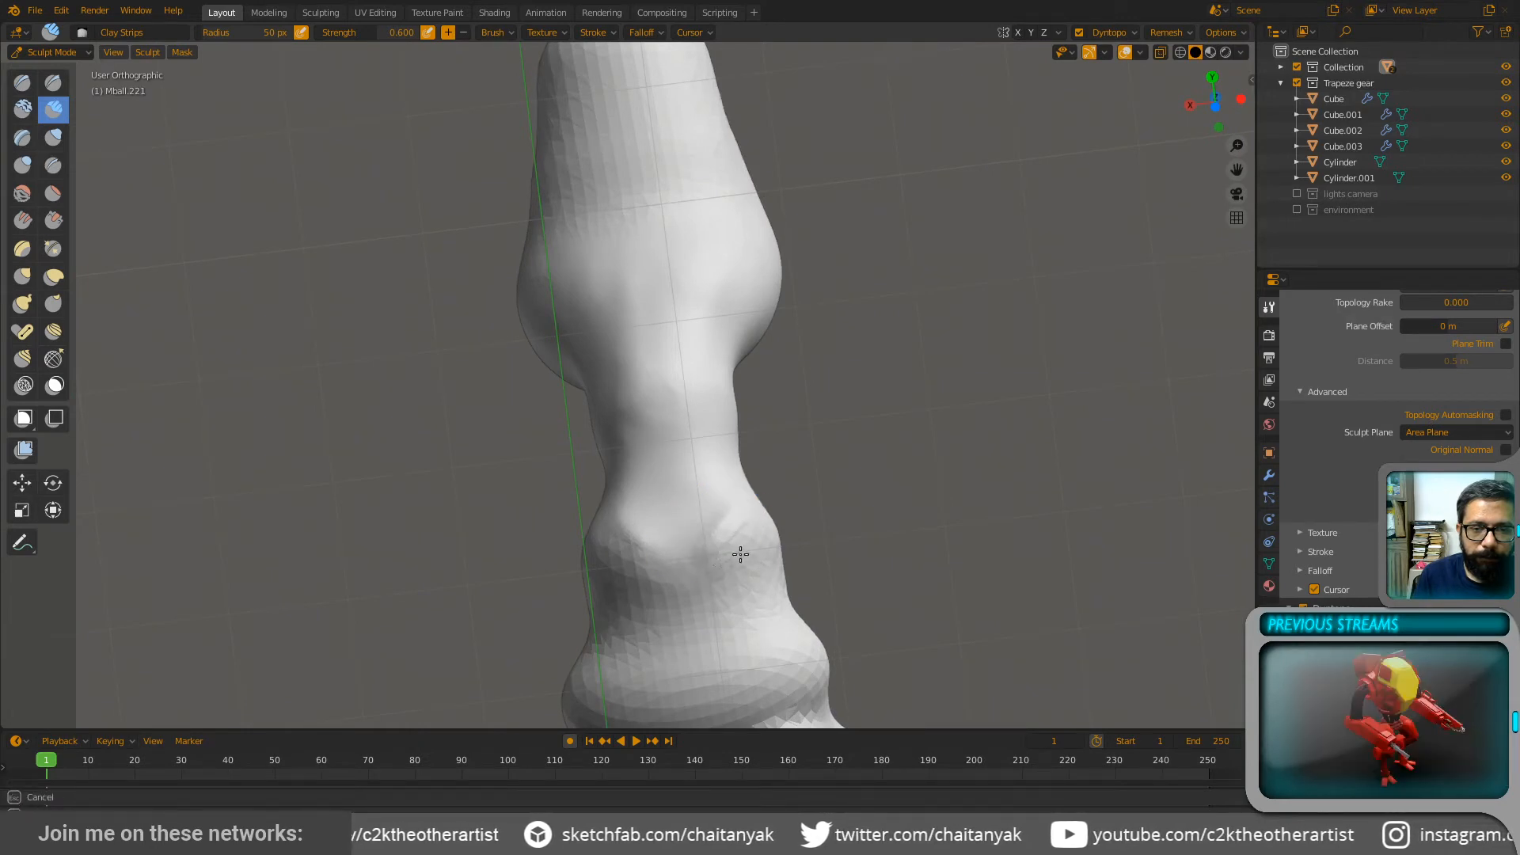
pyautogui.moveTo(723, 600); pyautogui.dragTo(722, 569, button='middle')
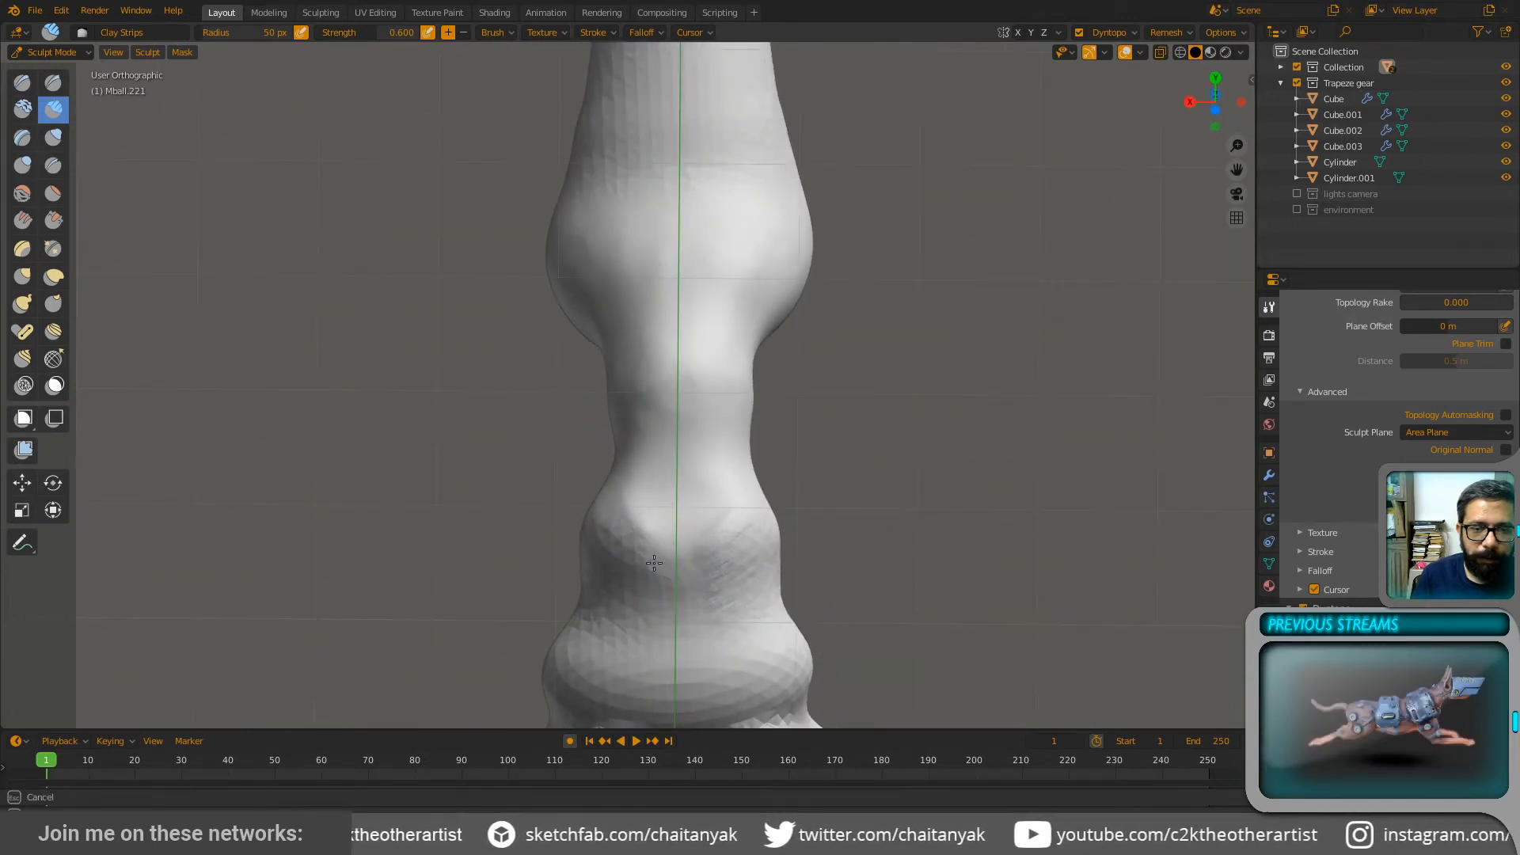
pyautogui.moveTo(641, 572)
pyautogui.mouseDown()
pyautogui.moveTo(657, 611)
pyautogui.moveTo(761, 527)
pyautogui.moveTo(760, 580)
pyautogui.mouseUp()
# Step: Sculpt rib-like strips across both sides of the flyer's abdomen up to the rounded chest bulges
pyautogui.moveTo(760, 580)
pyautogui.mouseDown(button='middle')
pyautogui.moveTo(679, 383)
pyautogui.moveTo(688, 292)
pyautogui.mouseUp(button='middle')
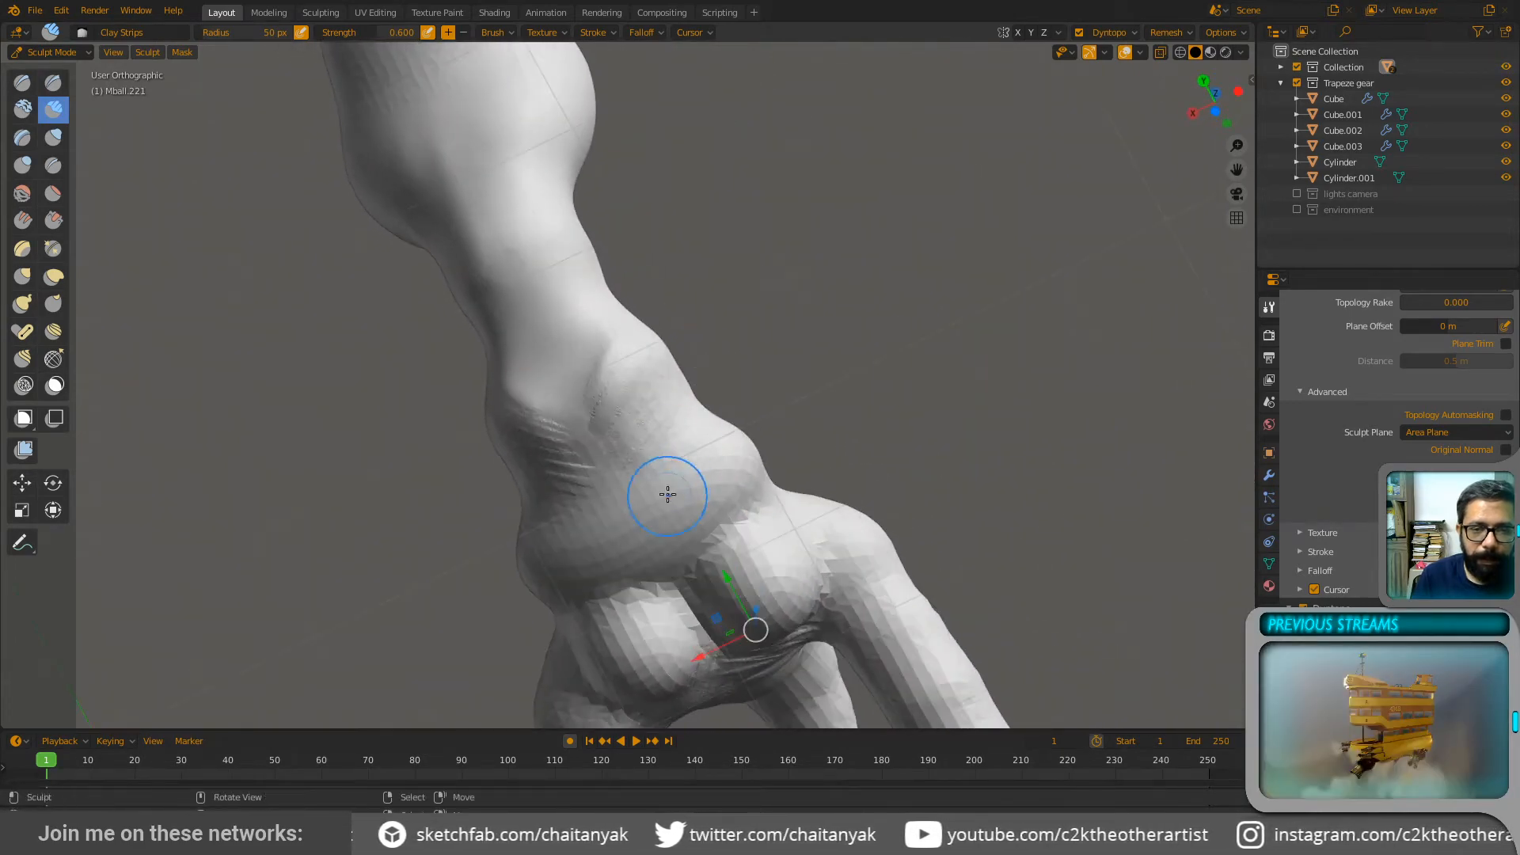
pyautogui.moveTo(669, 492)
pyautogui.mouseDown()
pyautogui.moveTo(679, 462)
pyautogui.moveTo(747, 444)
pyautogui.mouseUp()
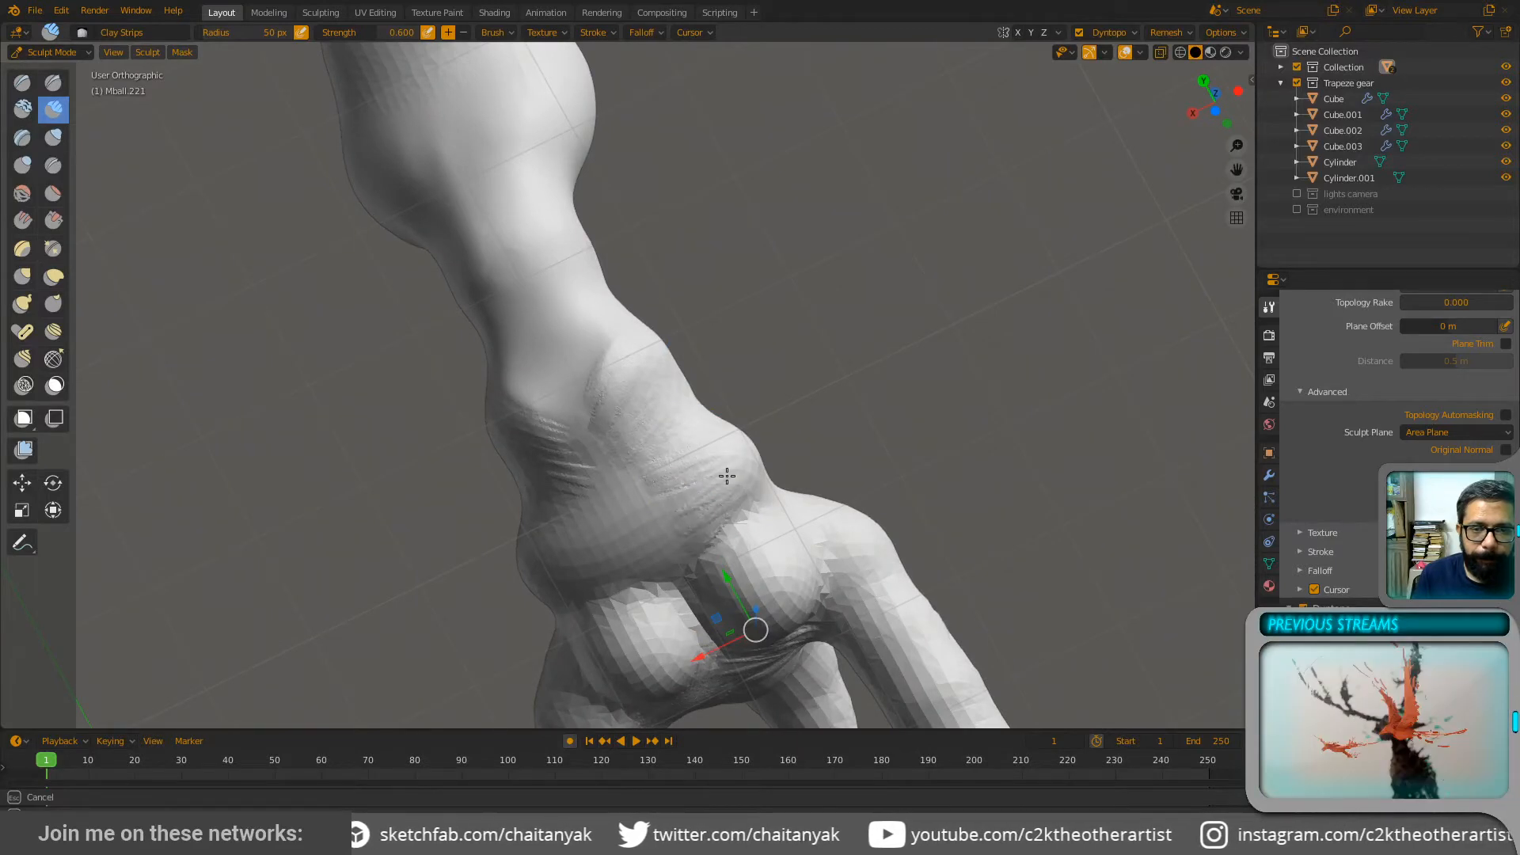
pyautogui.moveTo(669, 483)
pyautogui.mouseDown()
pyautogui.moveTo(697, 505)
pyautogui.moveTo(614, 552)
pyautogui.mouseUp()
pyautogui.moveTo(617, 592)
pyautogui.mouseDown(button='middle')
pyautogui.moveTo(654, 380)
pyautogui.moveTo(848, 645)
pyautogui.moveTo(632, 401)
pyautogui.mouseUp(button='middle')
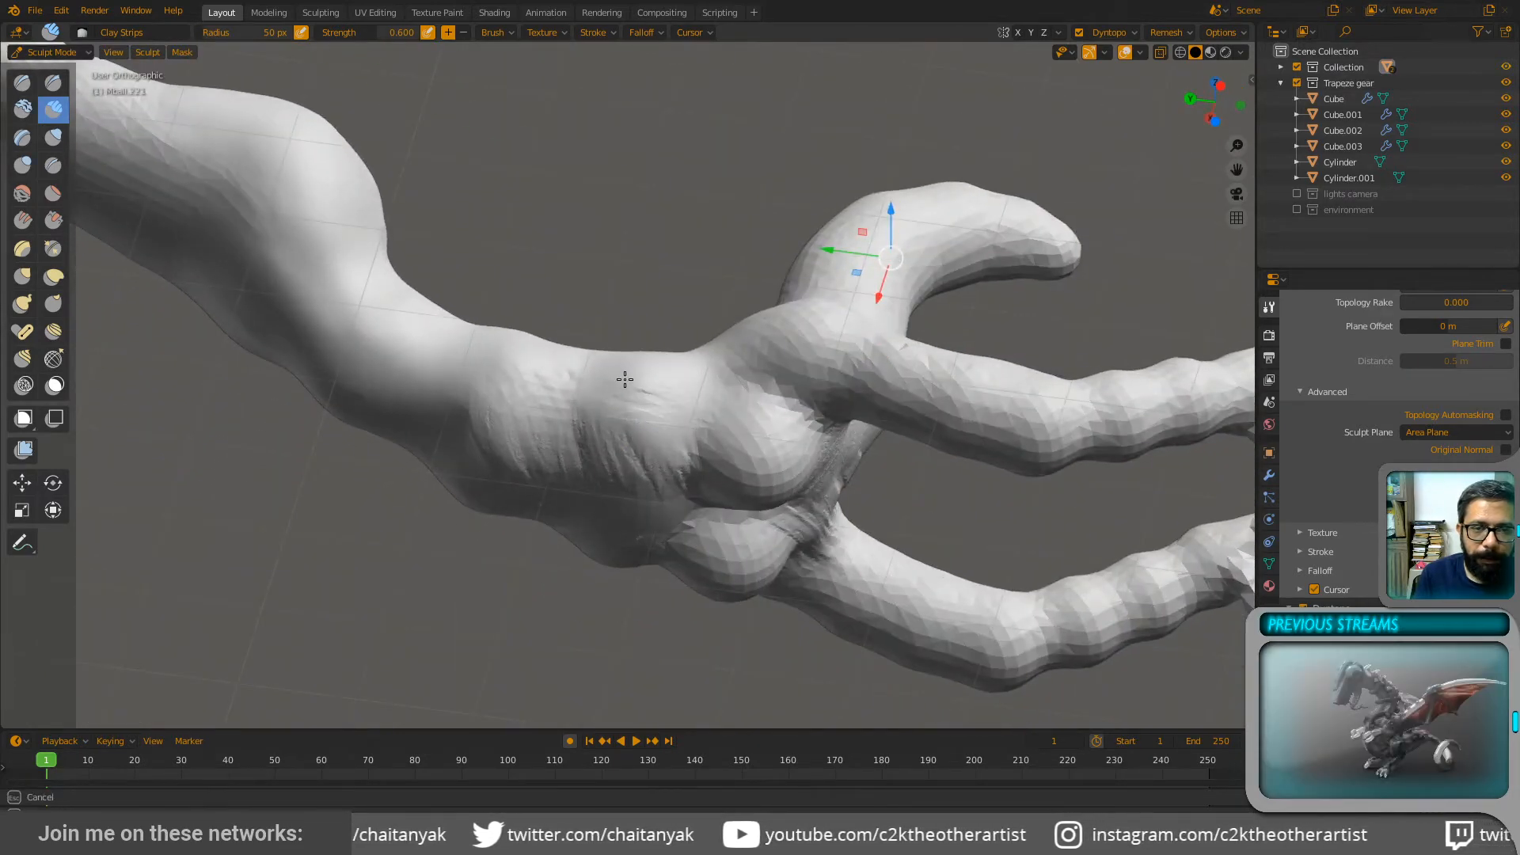
# Step: Build up and smooth both flanks of the torso between the abdomen and the chest bulges
pyautogui.moveTo(645, 365)
pyautogui.mouseDown()
pyautogui.moveTo(617, 397)
pyautogui.moveTo(697, 388)
pyautogui.mouseUp()
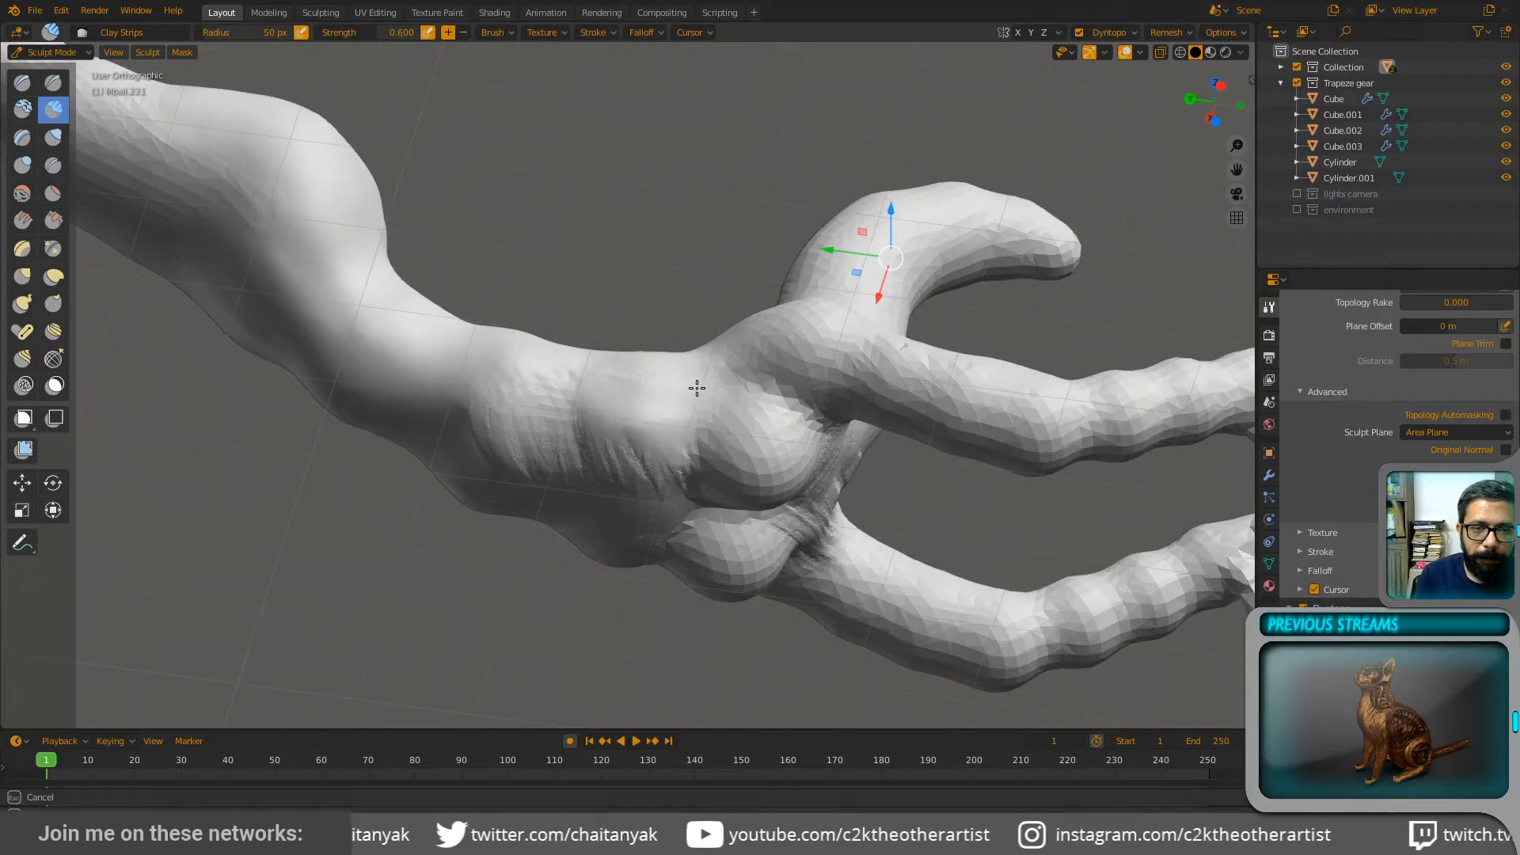
pyautogui.moveTo(674, 350); pyautogui.dragTo(625, 358, button='middle')
pyautogui.moveTo(625, 357)
pyautogui.mouseDown()
pyautogui.moveTo(570, 324)
pyautogui.moveTo(614, 299)
pyautogui.moveTo(632, 362)
pyautogui.moveTo(629, 298)
pyautogui.moveTo(611, 330)
pyautogui.mouseUp()
pyautogui.moveTo(610, 330)
pyautogui.mouseDown(button='middle')
pyautogui.moveTo(549, 255)
pyautogui.moveTo(486, 240)
pyautogui.moveTo(607, 336)
pyautogui.moveTo(586, 342)
pyautogui.mouseUp(button='middle')
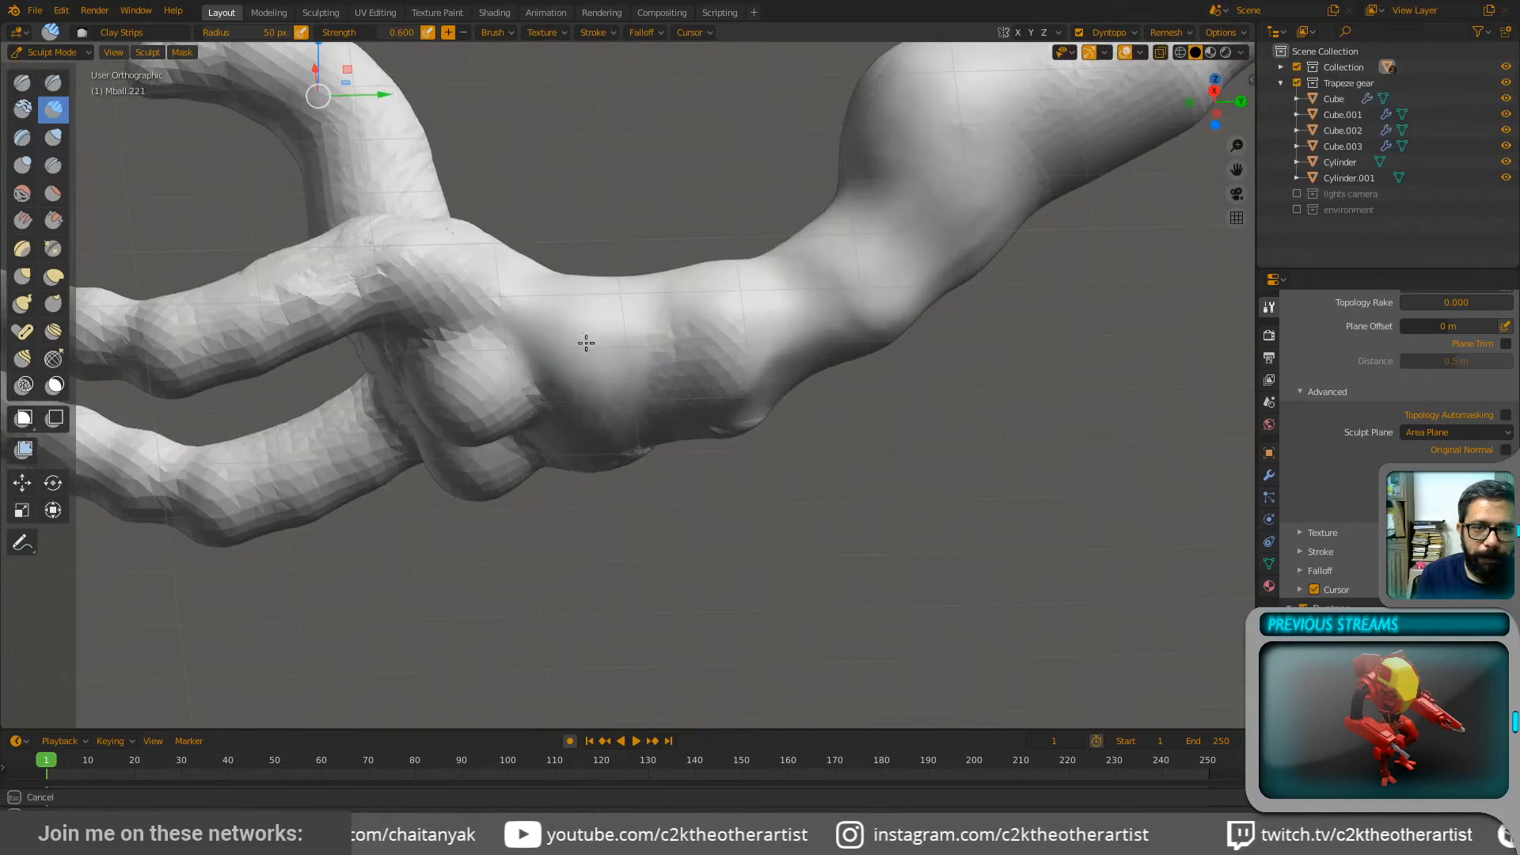
# Step: Sculpt clay strips over the flyer's two chest bulges and along their lower edges
pyautogui.moveTo(611, 285); pyautogui.dragTo(473, 215, button='middle')
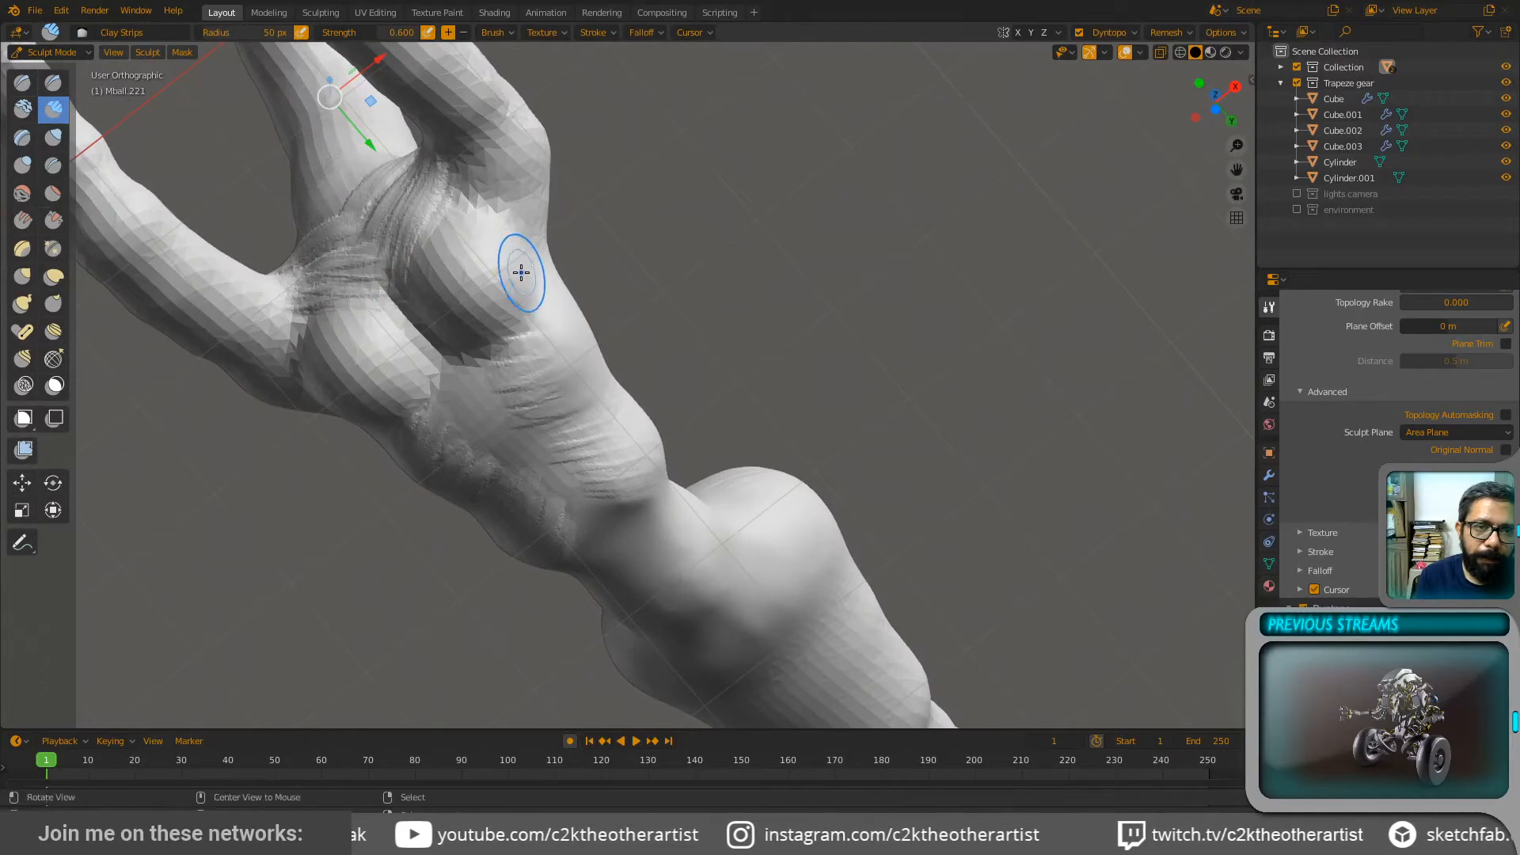
pyautogui.moveTo(515, 265)
pyautogui.mouseDown(button='middle')
pyautogui.moveTo(568, 236)
pyautogui.moveTo(491, 193)
pyautogui.mouseUp(button='middle')
pyautogui.moveTo(492, 193); pyautogui.dragTo(499, 243)
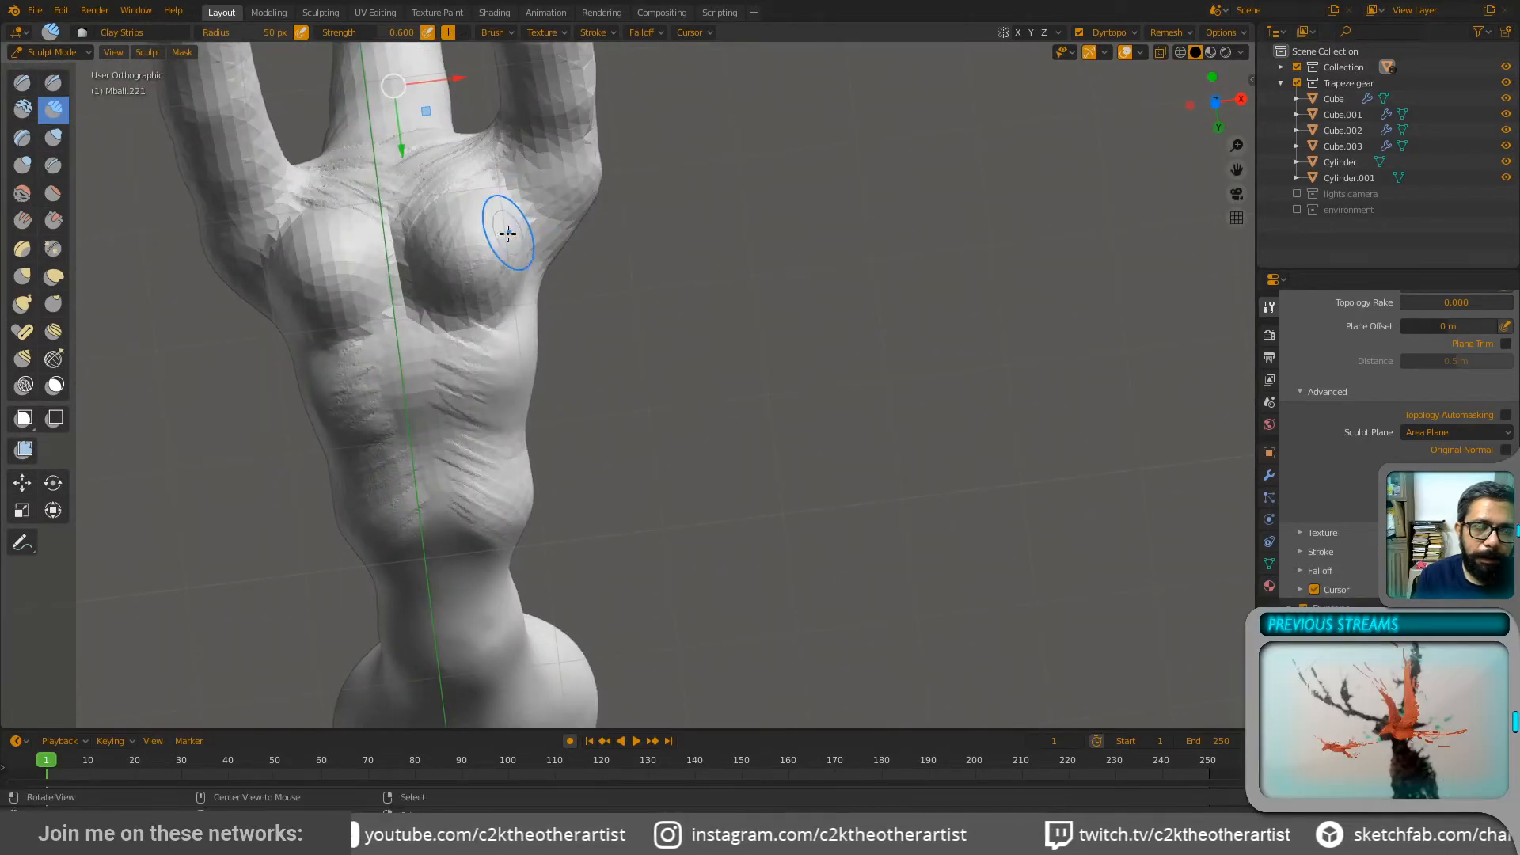
pyautogui.moveTo(508, 231)
pyautogui.mouseDown(button='middle')
pyautogui.moveTo(532, 210)
pyautogui.moveTo(559, 339)
pyautogui.moveTo(473, 475)
pyautogui.mouseUp(button='middle')
pyautogui.moveTo(404, 349)
pyautogui.mouseDown()
pyautogui.moveTo(368, 285)
pyautogui.moveTo(402, 375)
pyautogui.mouseUp()
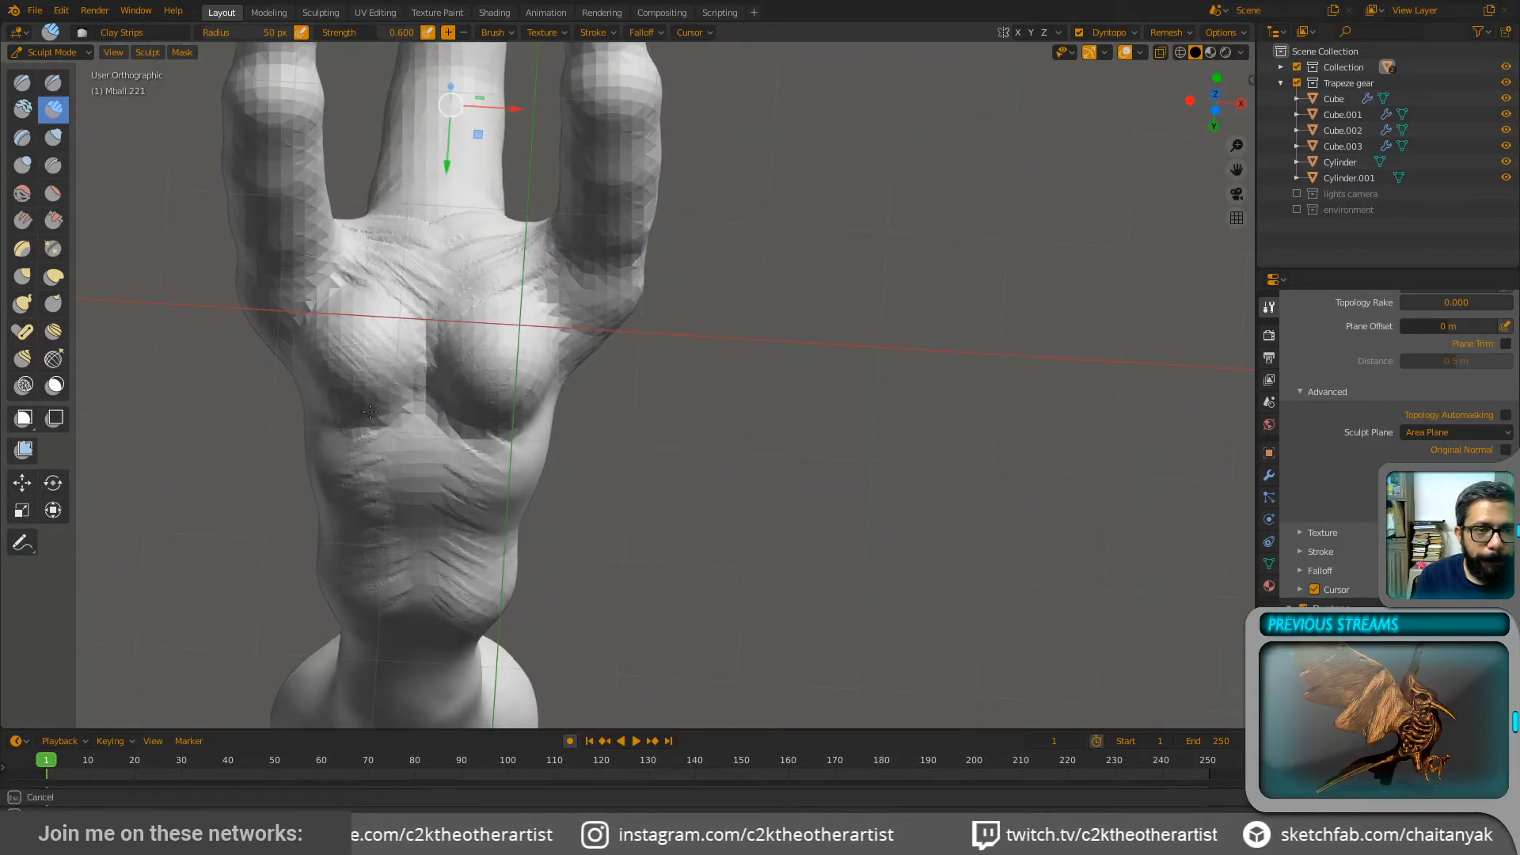
pyautogui.moveTo(332, 407); pyautogui.dragTo(499, 322, button='middle')
pyautogui.moveTo(499, 322)
pyautogui.mouseDown()
pyautogui.moveTo(550, 400)
pyautogui.moveTo(478, 455)
pyautogui.moveTo(447, 419)
pyautogui.moveTo(408, 420)
pyautogui.moveTo(364, 389)
pyautogui.moveTo(380, 427)
pyautogui.moveTo(289, 340)
pyautogui.moveTo(285, 373)
pyautogui.mouseUp()
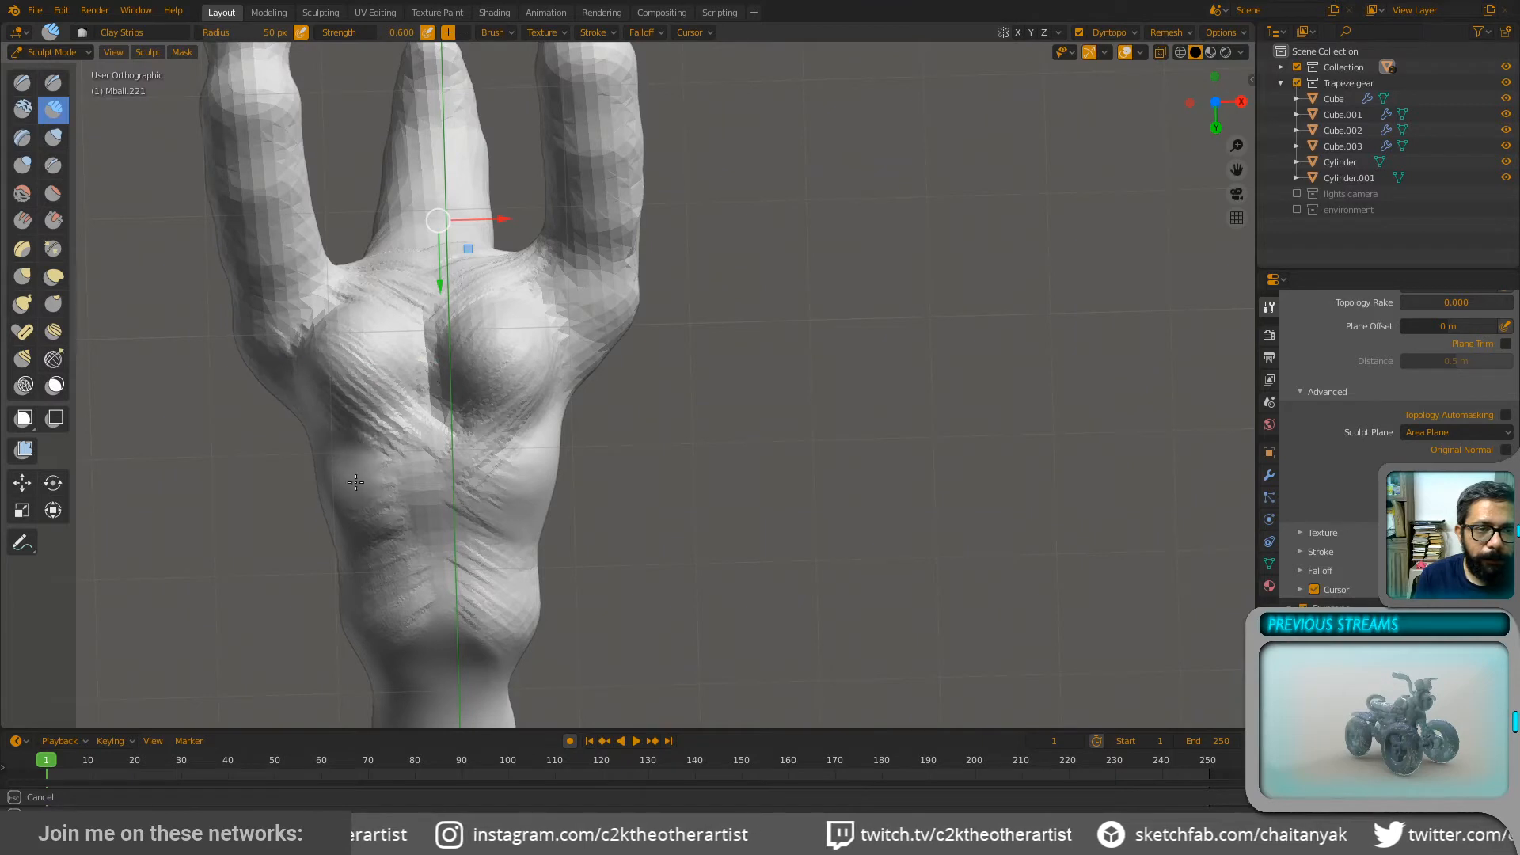
# Step: Blend the chest bulges into the ribs below them and smooth the pectoral surfaces
pyautogui.moveTo(356, 474)
pyautogui.mouseDown()
pyautogui.moveTo(421, 451)
pyautogui.moveTo(457, 483)
pyautogui.mouseUp()
pyautogui.moveTo(500, 410)
pyautogui.mouseDown()
pyautogui.moveTo(560, 315)
pyautogui.moveTo(452, 411)
pyautogui.moveTo(430, 374)
pyautogui.moveTo(424, 397)
pyautogui.moveTo(407, 306)
pyautogui.moveTo(437, 369)
pyautogui.moveTo(516, 278)
pyautogui.mouseUp()
pyautogui.moveTo(516, 277)
pyautogui.mouseDown(button='middle')
pyautogui.moveTo(420, 343)
pyautogui.moveTo(502, 332)
pyautogui.moveTo(527, 305)
pyautogui.moveTo(398, 346)
pyautogui.mouseUp(button='middle')
pyautogui.moveTo(397, 346)
pyautogui.mouseDown()
pyautogui.moveTo(401, 374)
pyautogui.moveTo(364, 326)
pyautogui.moveTo(376, 315)
pyautogui.mouseUp()
pyautogui.moveTo(382, 309)
pyautogui.mouseDown(button='middle')
pyautogui.moveTo(386, 372)
pyautogui.moveTo(395, 338)
pyautogui.mouseUp(button='middle')
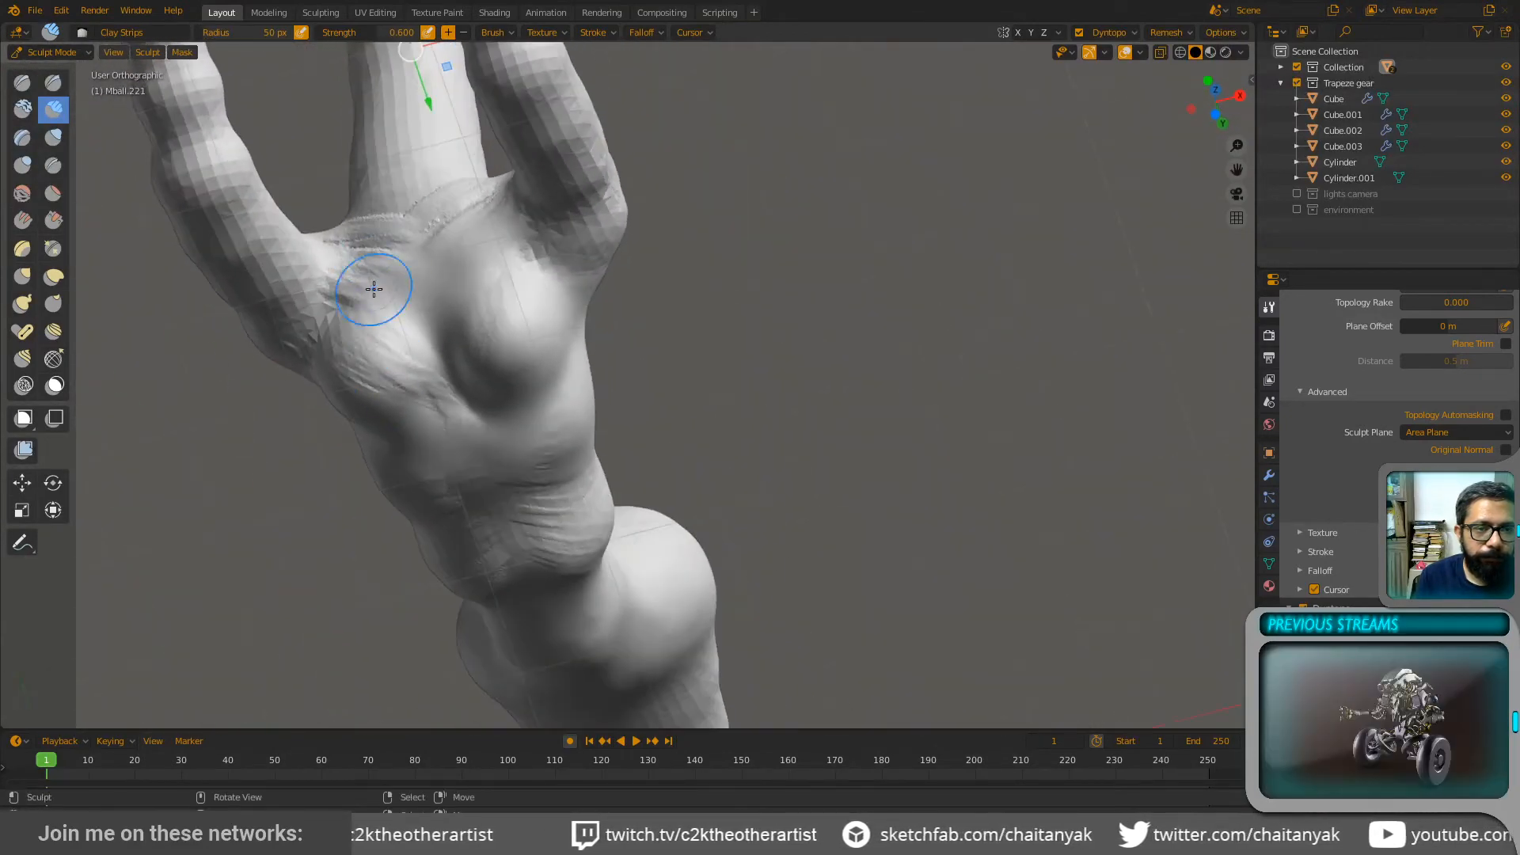
# Step: Sculpt diagonal strips from both shoulders to the breastbone and smooth the outer pectorals
pyautogui.moveTo(375, 289)
pyautogui.mouseDown()
pyautogui.moveTo(370, 313)
pyautogui.moveTo(330, 252)
pyautogui.mouseUp()
pyautogui.moveTo(467, 335); pyautogui.dragTo(451, 382, button='middle')
pyautogui.moveTo(458, 342); pyautogui.dragTo(544, 212)
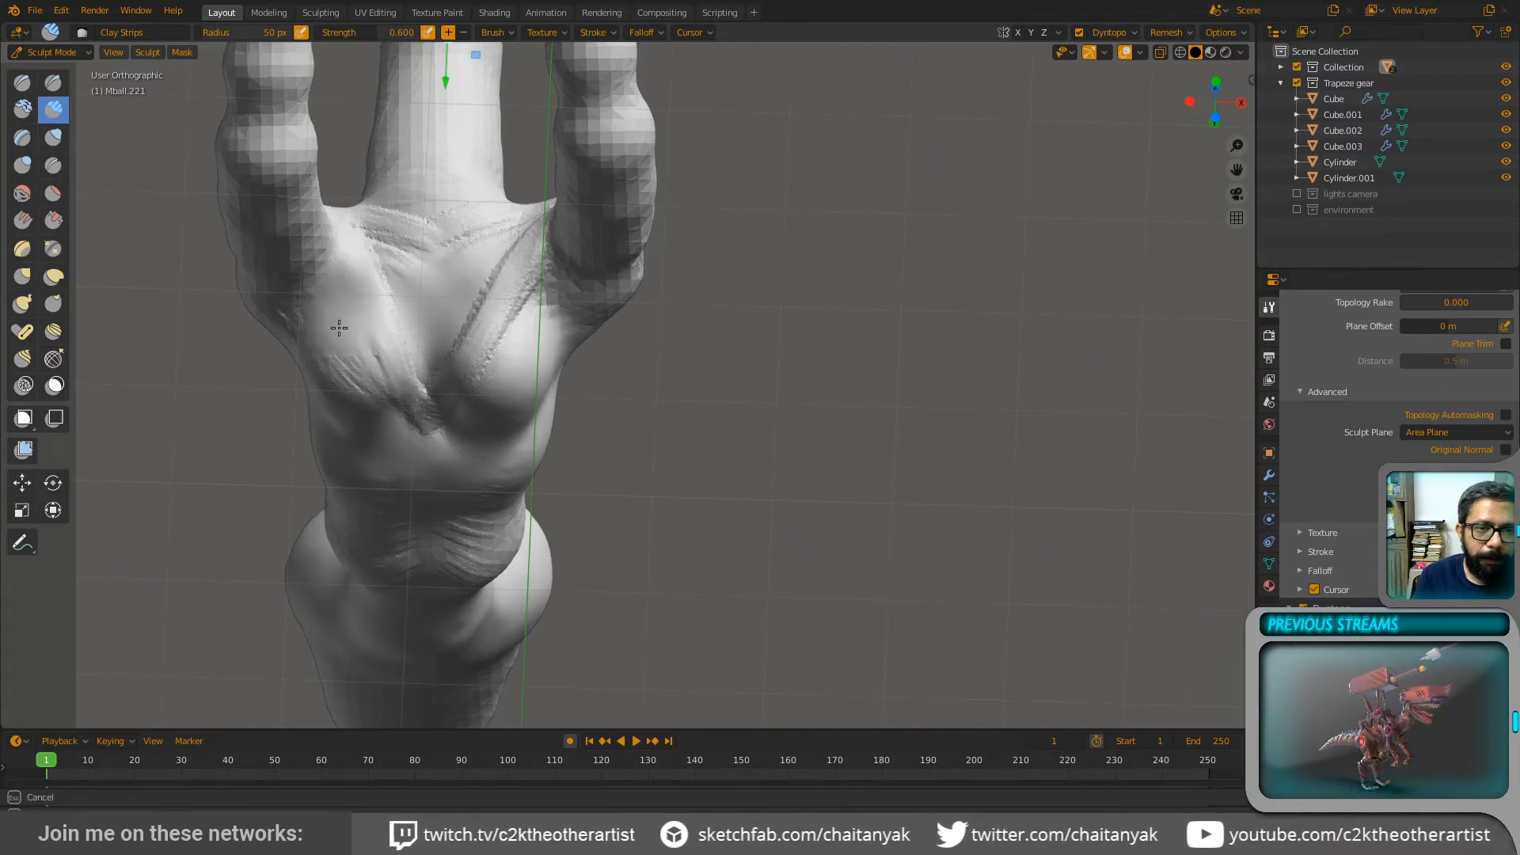
pyautogui.keyDown('shift'); pyautogui.moveTo(339, 328); pyautogui.dragTo(393, 378); pyautogui.keyUp('shift')
pyautogui.moveTo(524, 348)
pyautogui.keyDown('shift'); pyautogui.mouseDown()
pyautogui.moveTo(525, 332)
pyautogui.moveTo(509, 400)
pyautogui.mouseUp(); pyautogui.keyUp('shift')
# Step: Build up collarbone-like strips across the base of the neck and blend them into the front of the shoulders
pyautogui.moveTo(509, 401)
pyautogui.mouseDown(button='middle')
pyautogui.moveTo(502, 343)
pyautogui.moveTo(411, 380)
pyautogui.moveTo(460, 428)
pyautogui.mouseUp(button='middle')
pyautogui.moveTo(323, 291)
pyautogui.mouseDown()
pyautogui.moveTo(301, 214)
pyautogui.moveTo(314, 318)
pyautogui.mouseUp()
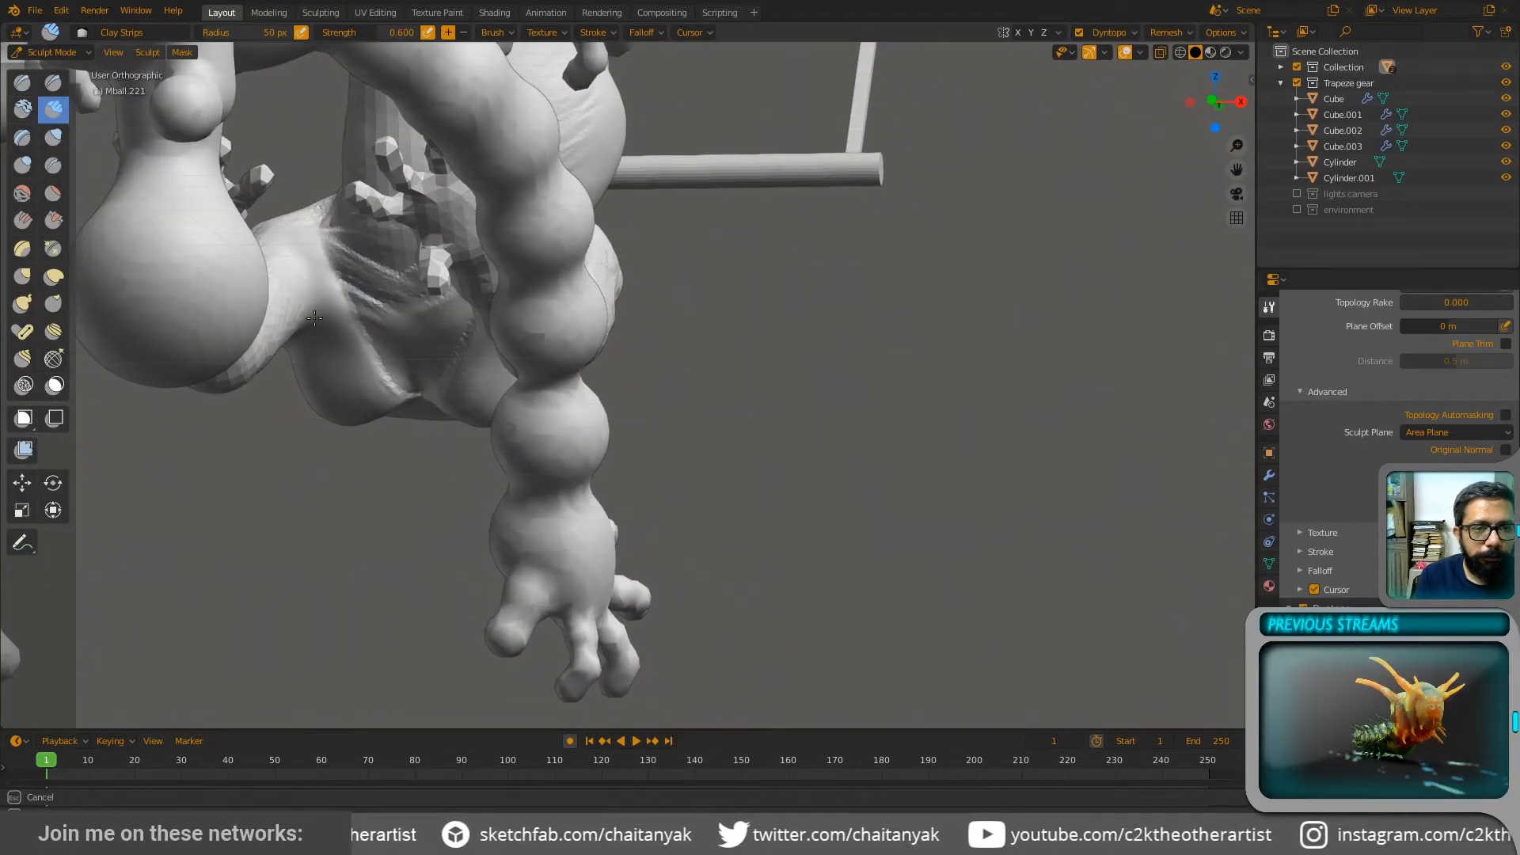
pyautogui.moveTo(475, 340); pyautogui.dragTo(492, 285, button='middle')
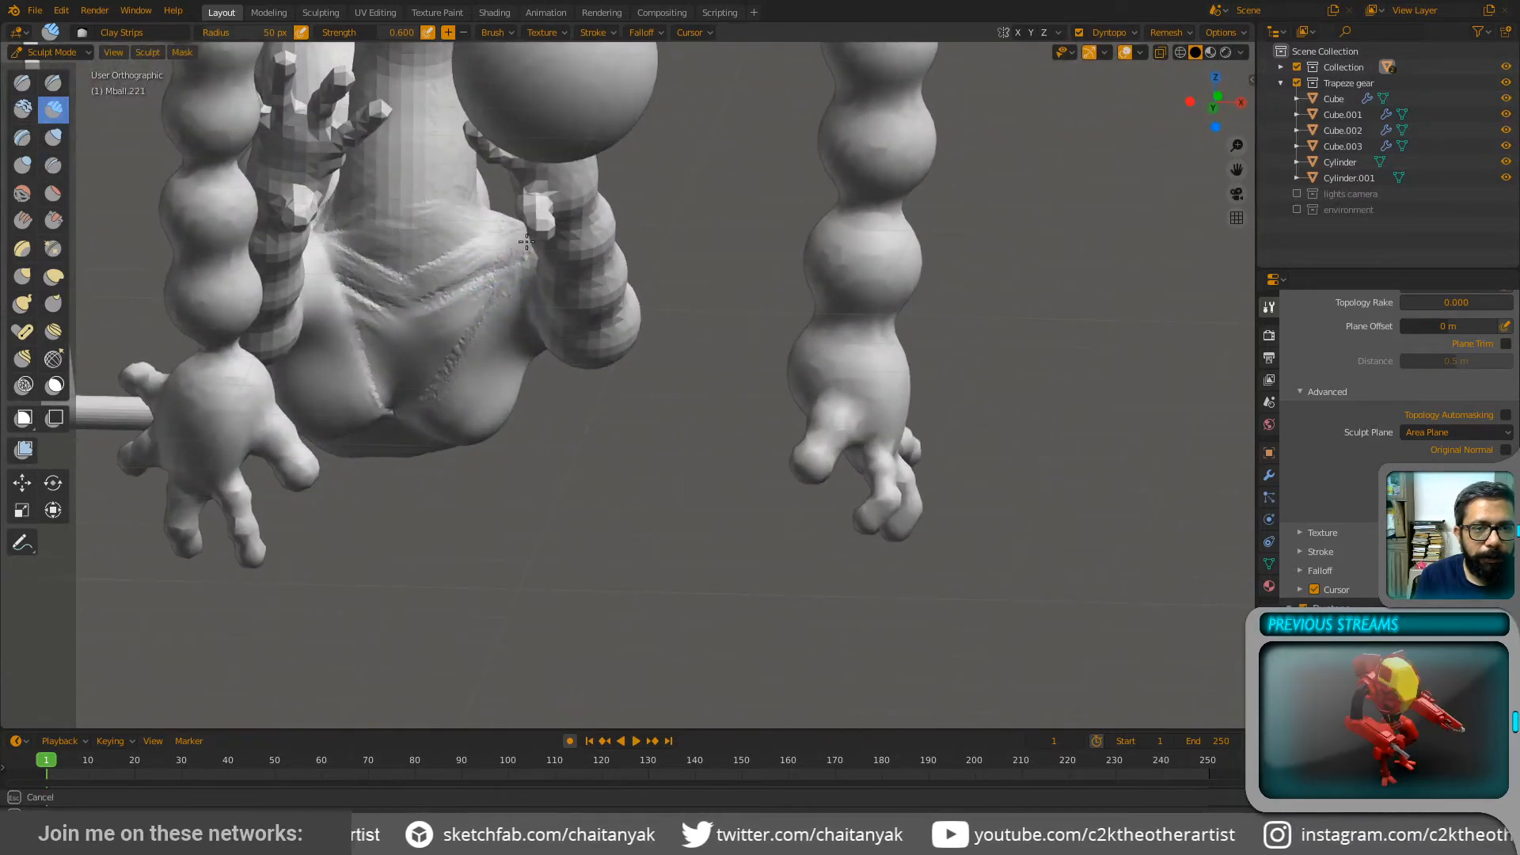
pyautogui.moveTo(514, 269); pyautogui.dragTo(516, 286)
pyautogui.moveTo(587, 265)
pyautogui.mouseDown(button='middle')
pyautogui.moveTo(519, 332)
pyautogui.moveTo(525, 278)
pyautogui.moveTo(529, 301)
pyautogui.moveTo(506, 266)
pyautogui.mouseUp(button='middle')
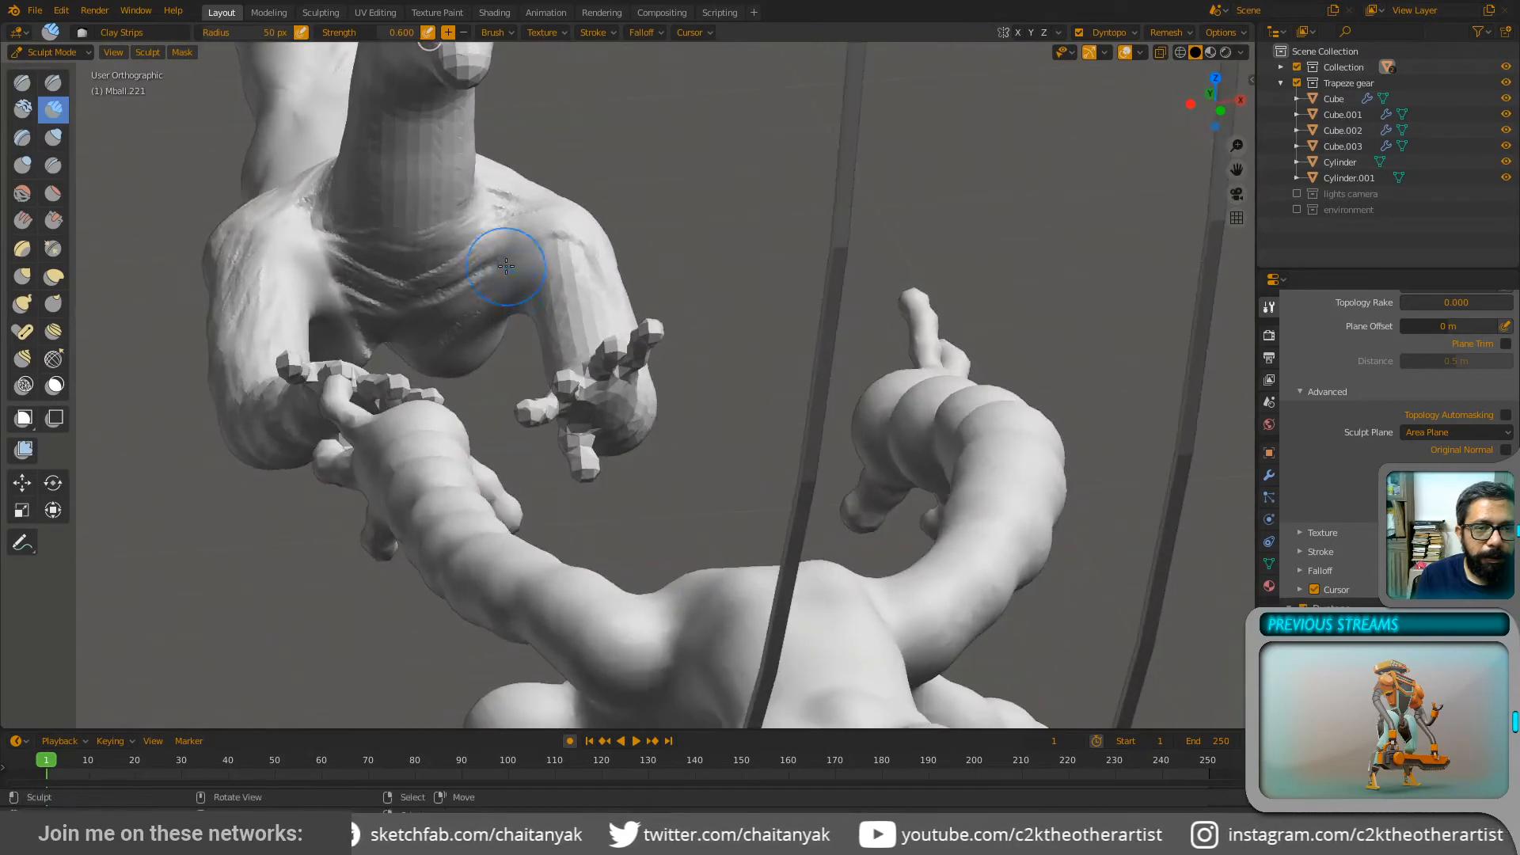
pyautogui.moveTo(512, 275)
pyautogui.mouseDown()
pyautogui.moveTo(550, 240)
pyautogui.moveTo(550, 215)
pyautogui.moveTo(479, 322)
pyautogui.mouseUp()
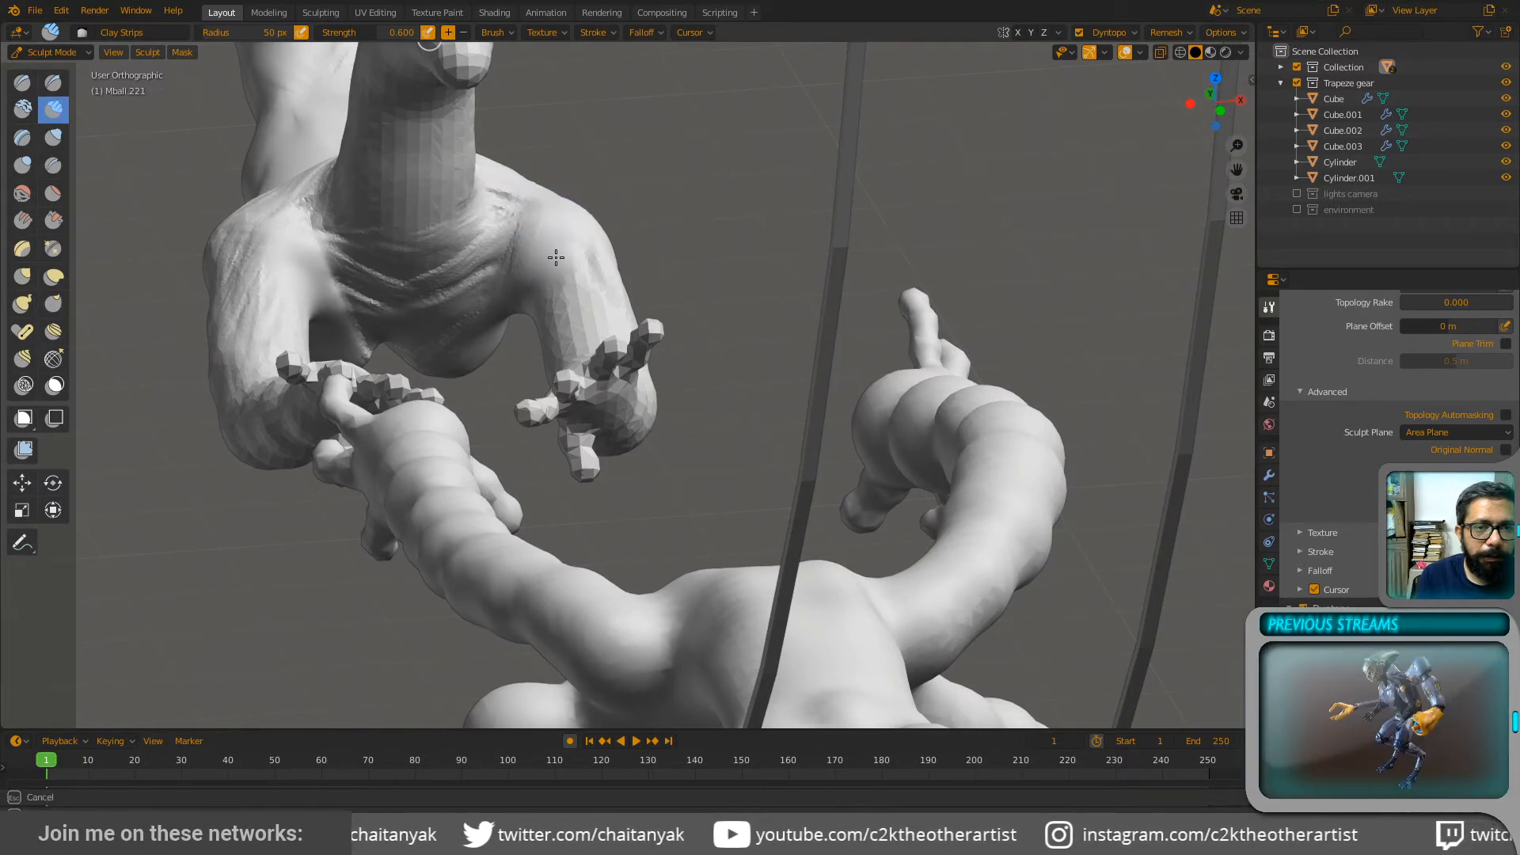
# Step: Sculpt ridges from each shoulder to a central point on the upper back, framing the base of the neck
pyautogui.moveTo(555, 257)
pyautogui.mouseDown(button='middle')
pyautogui.moveTo(553, 278)
pyautogui.moveTo(335, 293)
pyautogui.mouseUp(button='middle')
pyautogui.moveTo(634, 258)
pyautogui.mouseDown(button='middle')
pyautogui.moveTo(611, 307)
pyautogui.moveTo(592, 244)
pyautogui.mouseUp(button='middle')
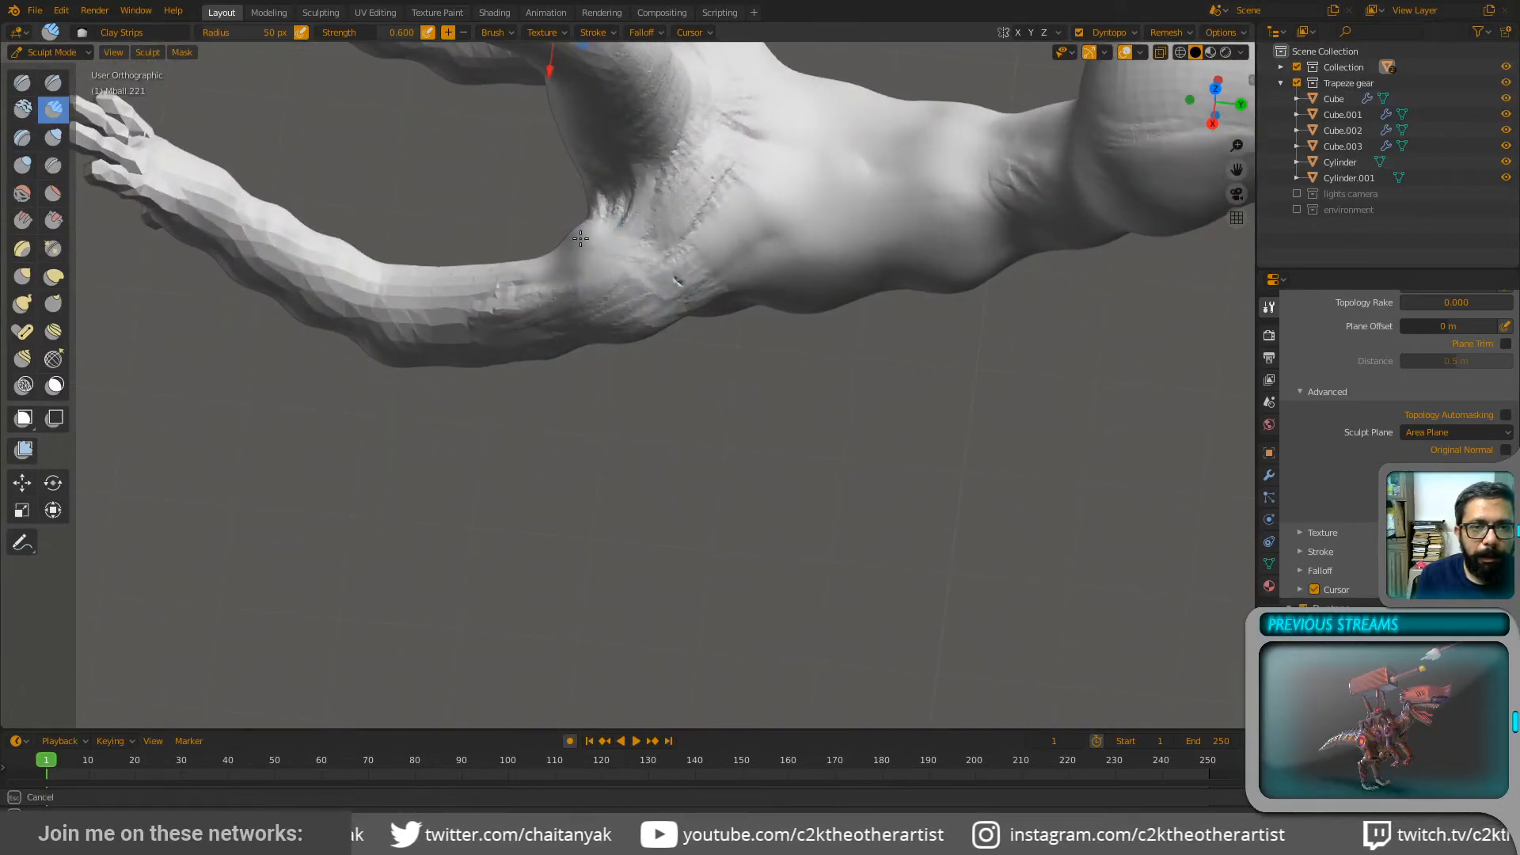
pyautogui.moveTo(677, 231); pyautogui.dragTo(795, 180)
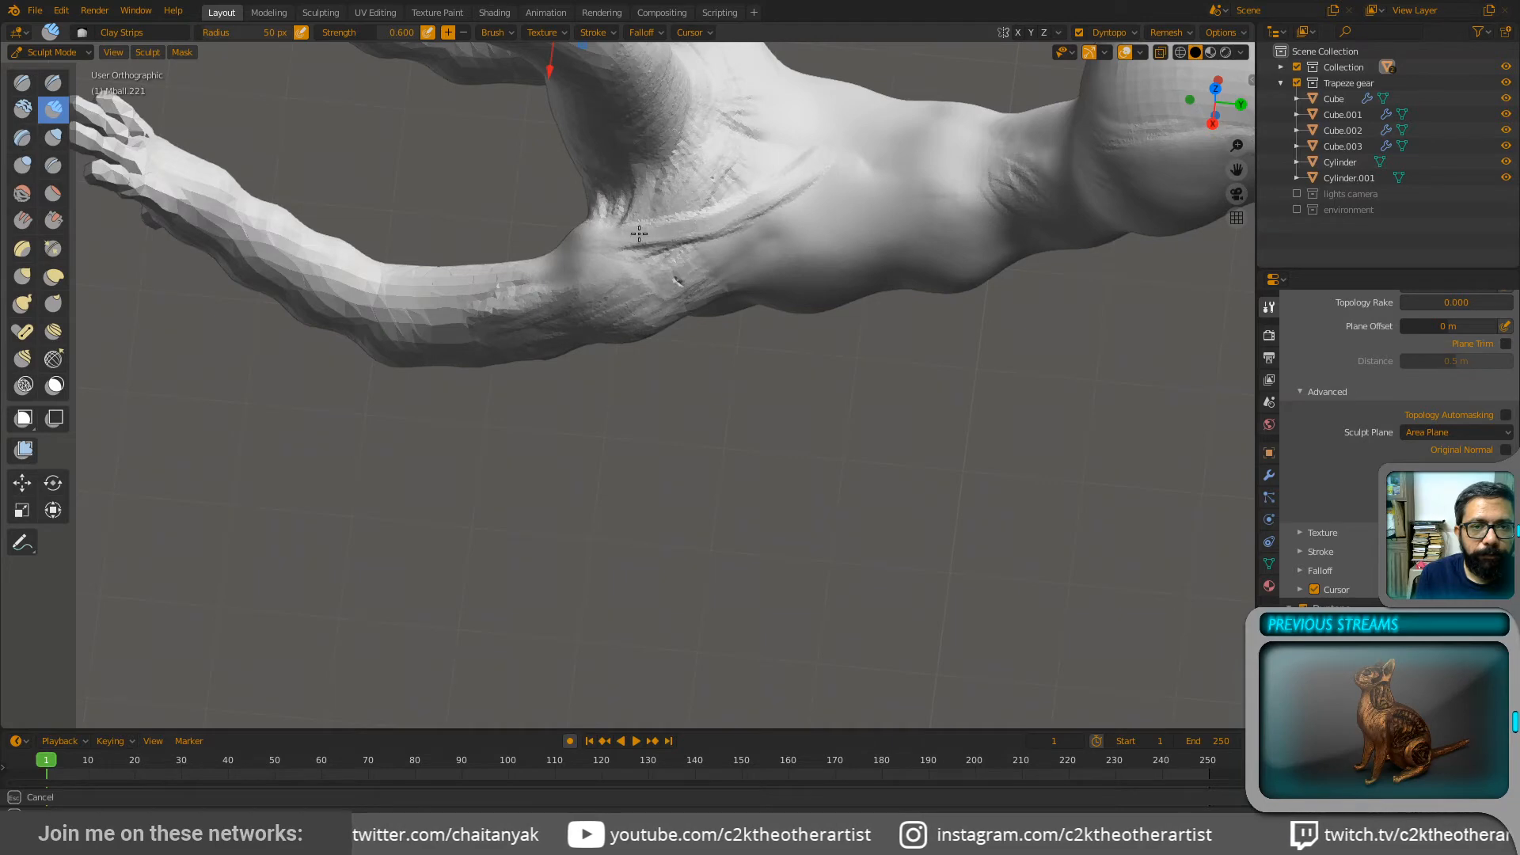
pyautogui.moveTo(575, 237); pyautogui.dragTo(735, 263, button='middle')
pyautogui.moveTo(715, 251); pyautogui.dragTo(689, 302)
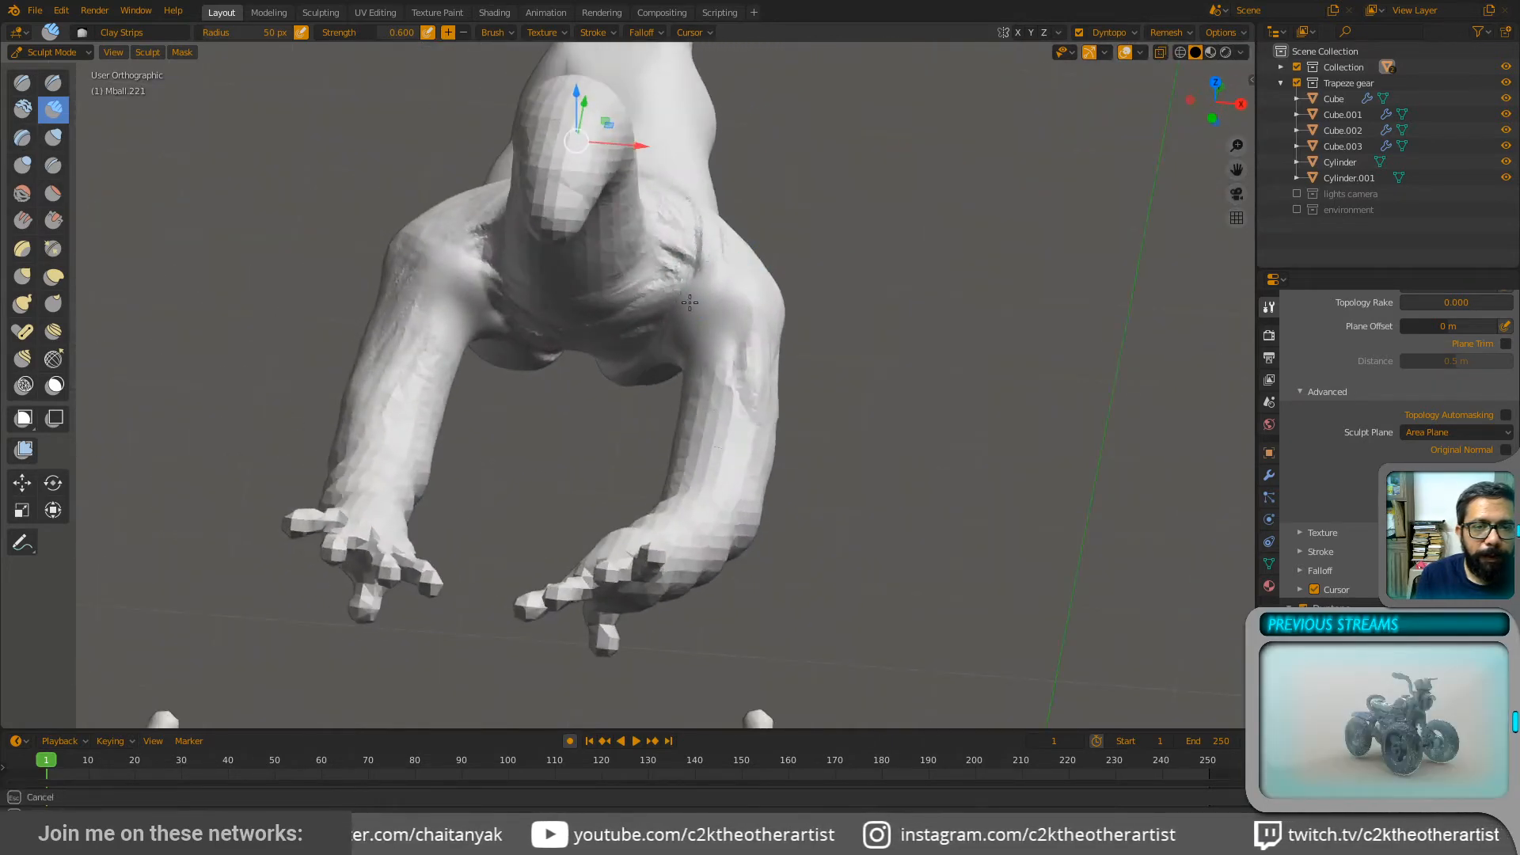
pyautogui.moveTo(661, 337)
pyautogui.mouseDown(button='middle')
pyautogui.moveTo(697, 408)
pyautogui.moveTo(687, 437)
pyautogui.mouseUp(button='middle')
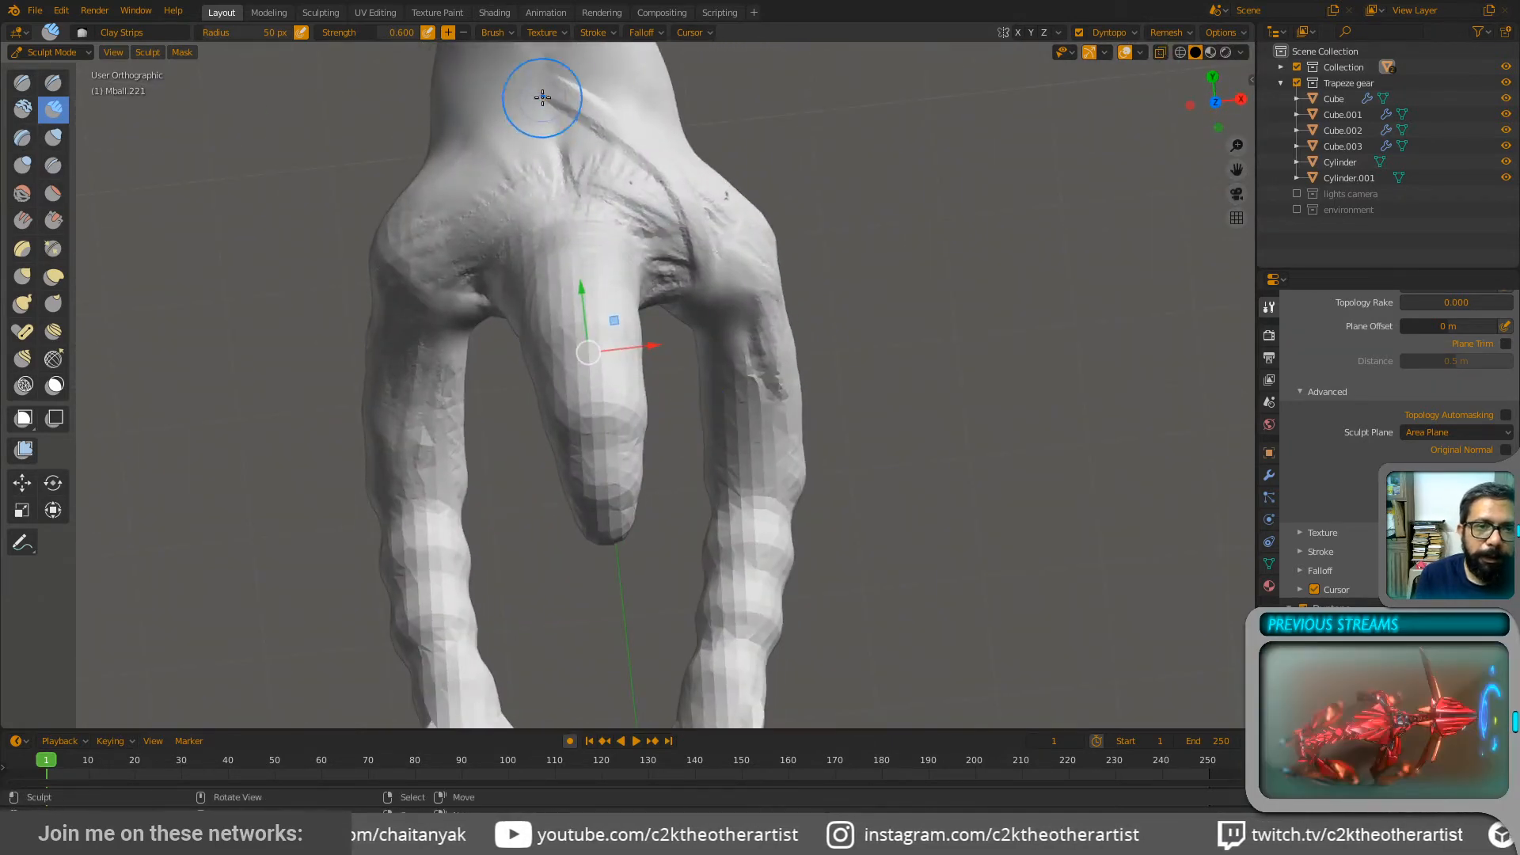
pyautogui.moveTo(543, 99); pyautogui.dragTo(473, 174)
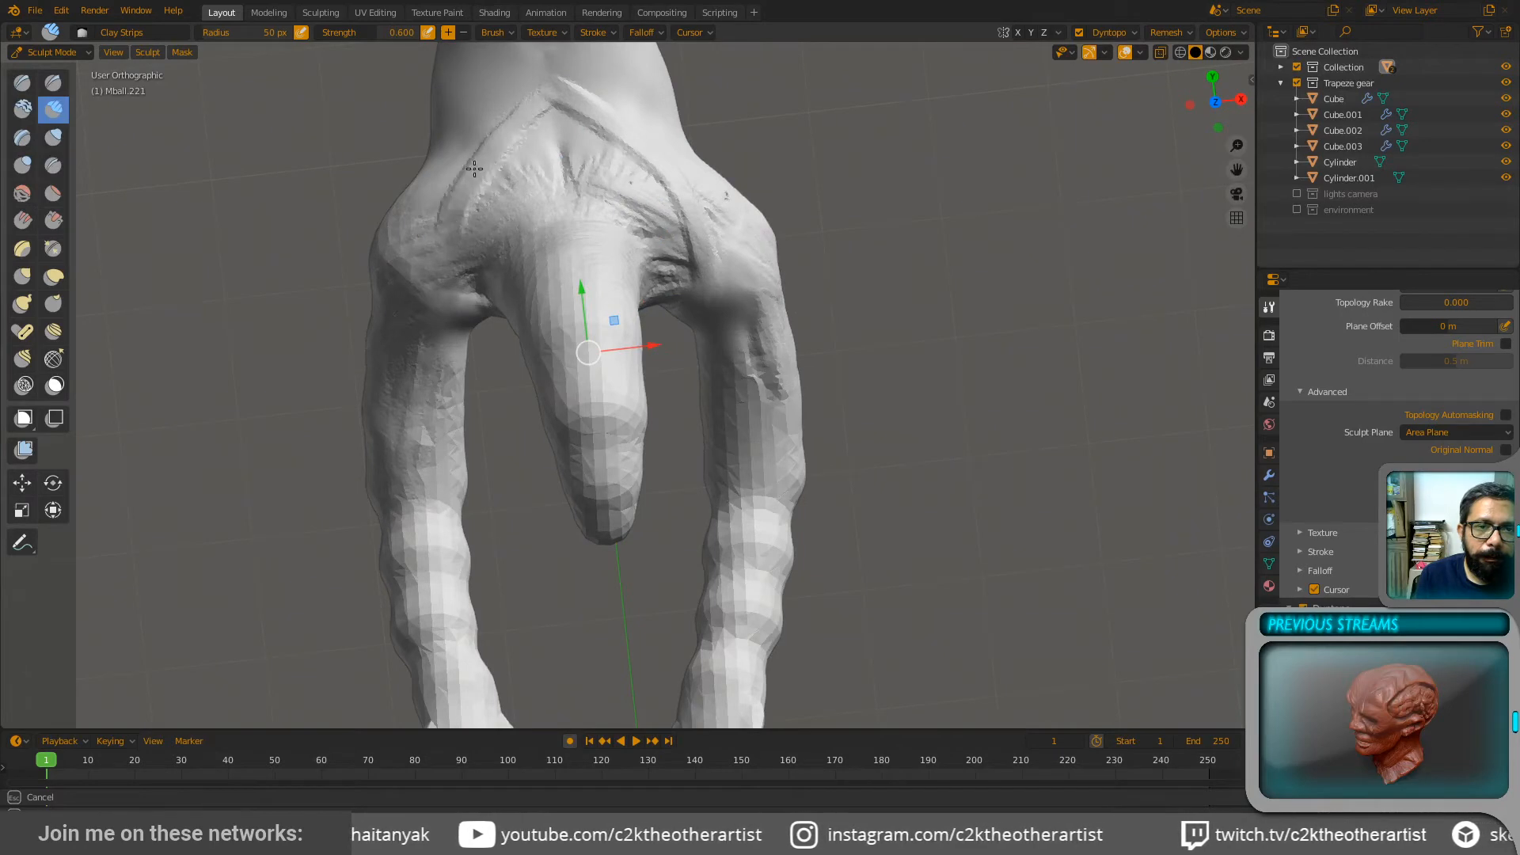
pyautogui.moveTo(441, 254)
pyautogui.mouseDown()
pyautogui.moveTo(446, 305)
pyautogui.moveTo(424, 239)
pyautogui.moveTo(431, 191)
pyautogui.moveTo(570, 74)
pyautogui.moveTo(683, 148)
pyautogui.mouseUp()
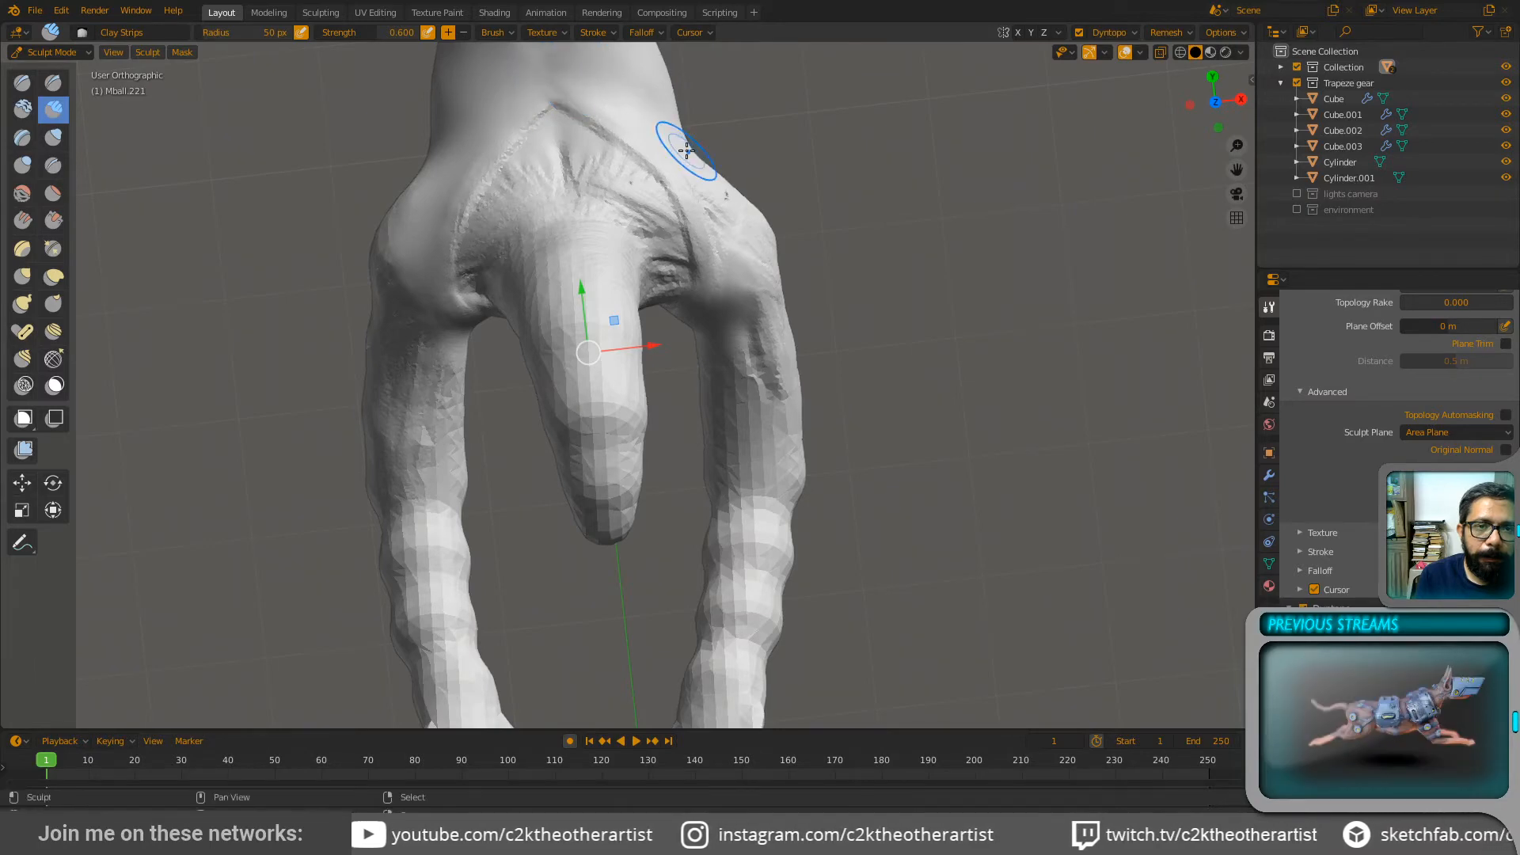
# Step: Fill and smooth the rough marks on the outer side of the shoulder where it joins the upper back
pyautogui.moveTo(753, 229)
pyautogui.mouseDown(button='middle')
pyautogui.moveTo(644, 209)
pyautogui.moveTo(810, 160)
pyautogui.moveTo(523, 194)
pyautogui.mouseUp(button='middle')
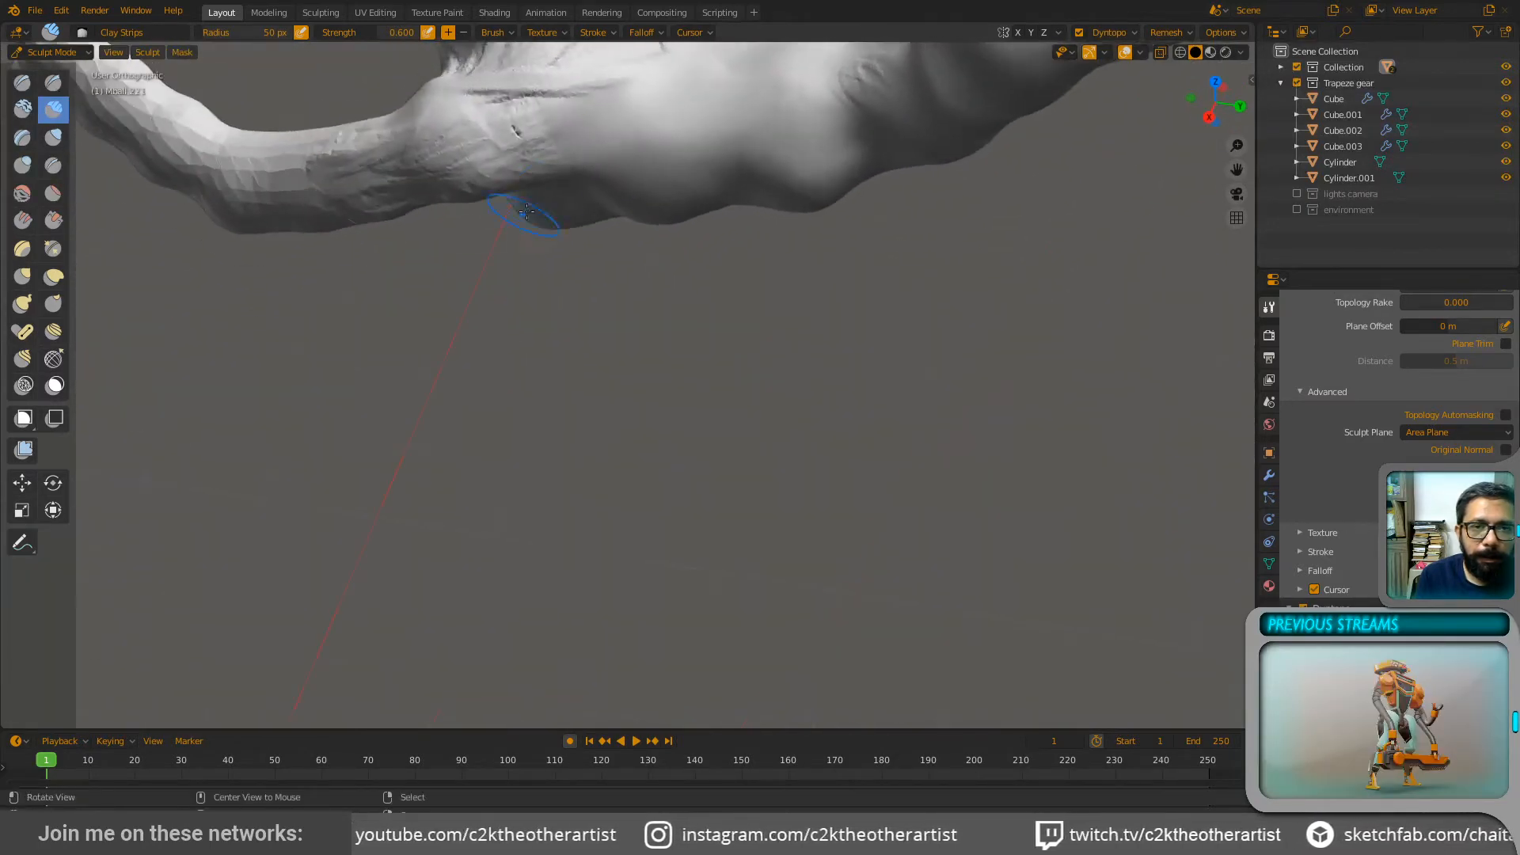
pyautogui.moveTo(621, 102)
pyautogui.mouseDown()
pyautogui.moveTo(491, 122)
pyautogui.moveTo(459, 101)
pyautogui.mouseUp()
pyautogui.moveTo(472, 164); pyautogui.dragTo(533, 159)
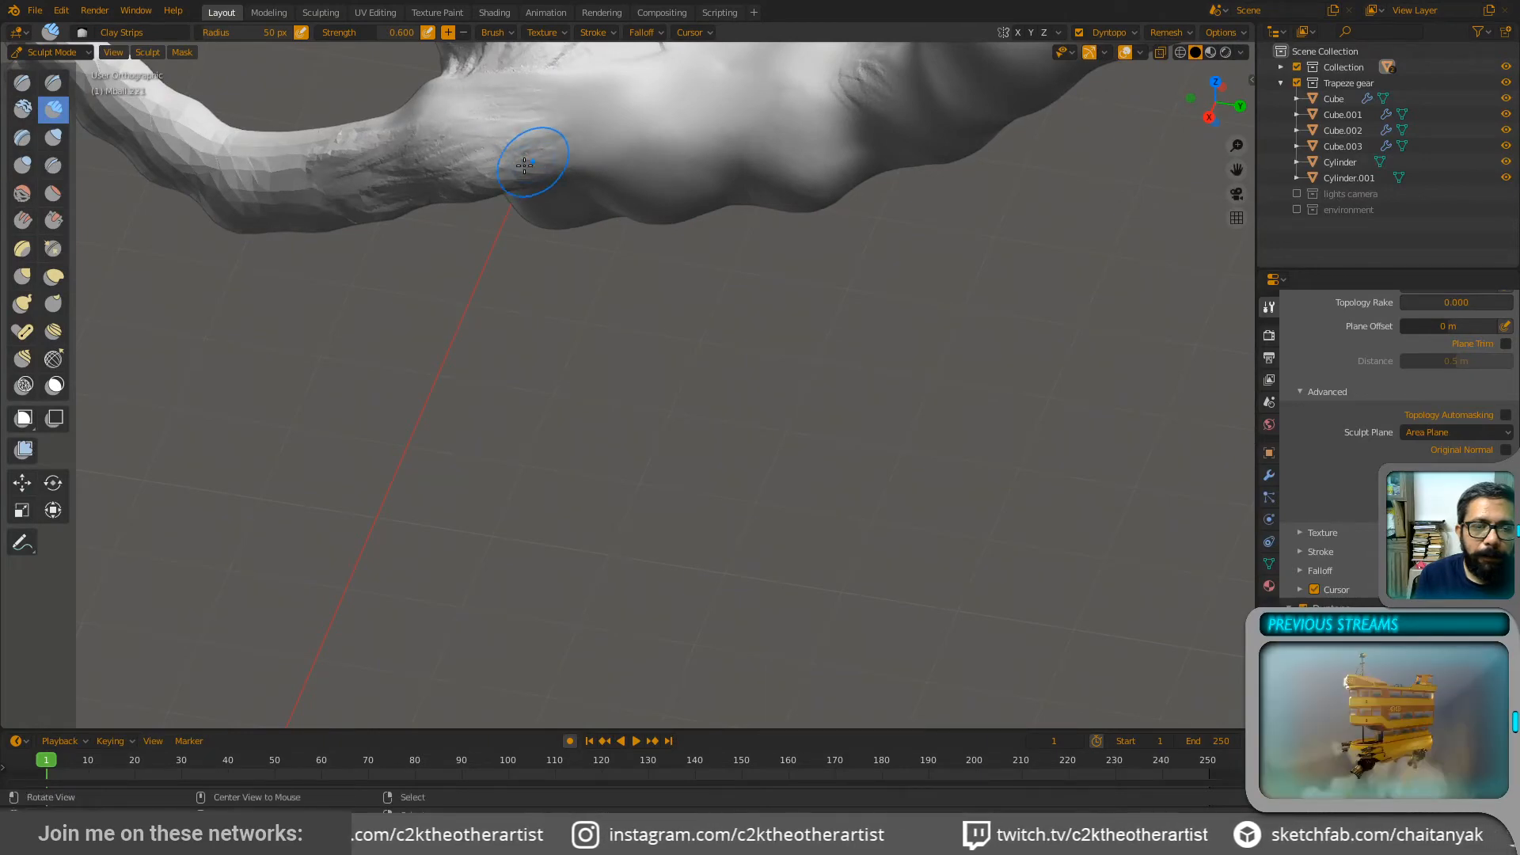
pyautogui.moveTo(533, 159)
pyautogui.mouseDown(button='middle')
pyautogui.moveTo(586, 144)
pyautogui.moveTo(618, 190)
pyautogui.moveTo(747, 282)
pyautogui.moveTo(648, 331)
pyautogui.mouseUp(button='middle')
pyautogui.moveTo(648, 331)
pyautogui.mouseDown()
pyautogui.moveTo(732, 348)
pyautogui.moveTo(633, 324)
pyautogui.moveTo(712, 333)
pyautogui.moveTo(800, 373)
pyautogui.mouseUp()
# Step: Sculpt a muscle strip along the upper arm from the shoulder to the elbow and smooth it
pyautogui.moveTo(800, 373)
pyautogui.mouseDown(button='middle')
pyautogui.moveTo(807, 278)
pyautogui.moveTo(625, 338)
pyautogui.mouseUp(button='middle')
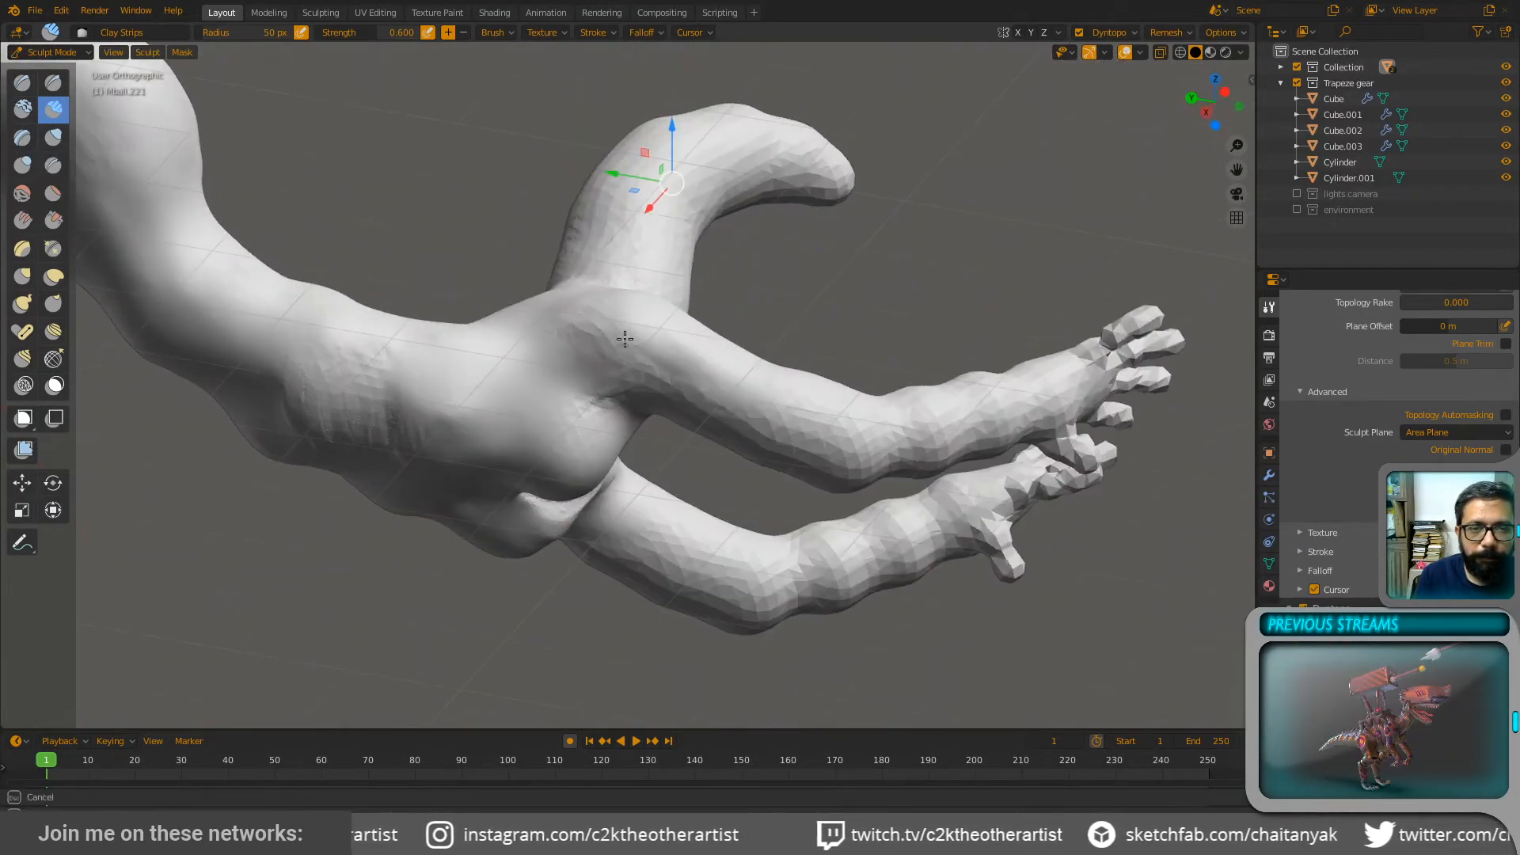
pyautogui.moveTo(626, 349); pyautogui.dragTo(676, 405)
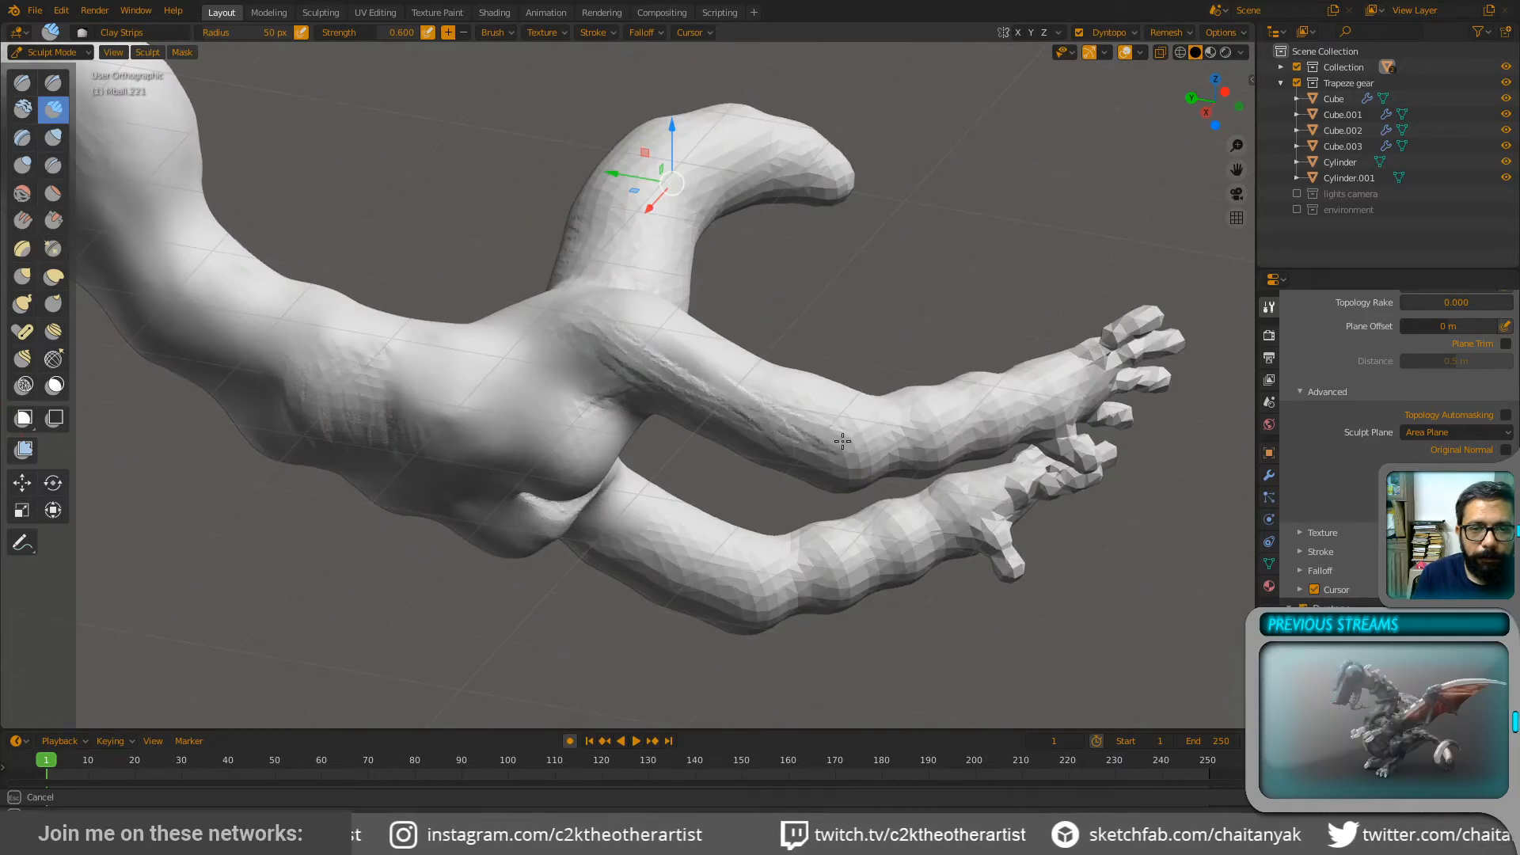
pyautogui.moveTo(842, 441)
pyautogui.mouseDown()
pyautogui.moveTo(729, 380)
pyautogui.moveTo(793, 459)
pyautogui.mouseUp()
pyautogui.moveTo(610, 343); pyautogui.dragTo(603, 349)
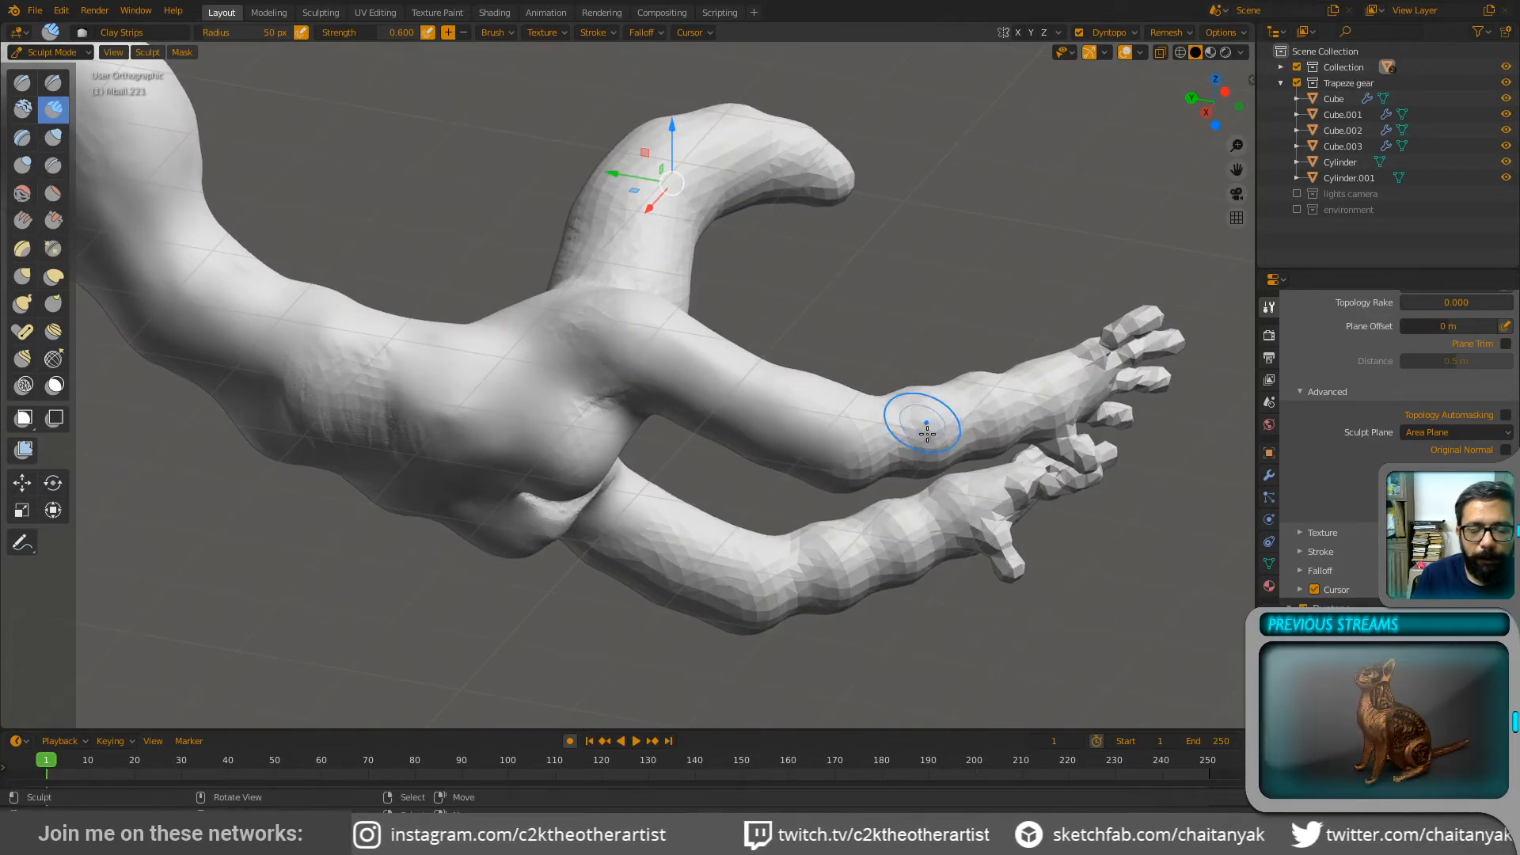
# Step: Sculpt strips along the outer forearm from the elbow to the wrist, filling the grooves between its ringed segments
pyautogui.moveTo(923, 425)
pyautogui.mouseDown(button='middle')
pyautogui.moveTo(895, 499)
pyautogui.moveTo(823, 499)
pyautogui.moveTo(797, 458)
pyautogui.mouseUp(button='middle')
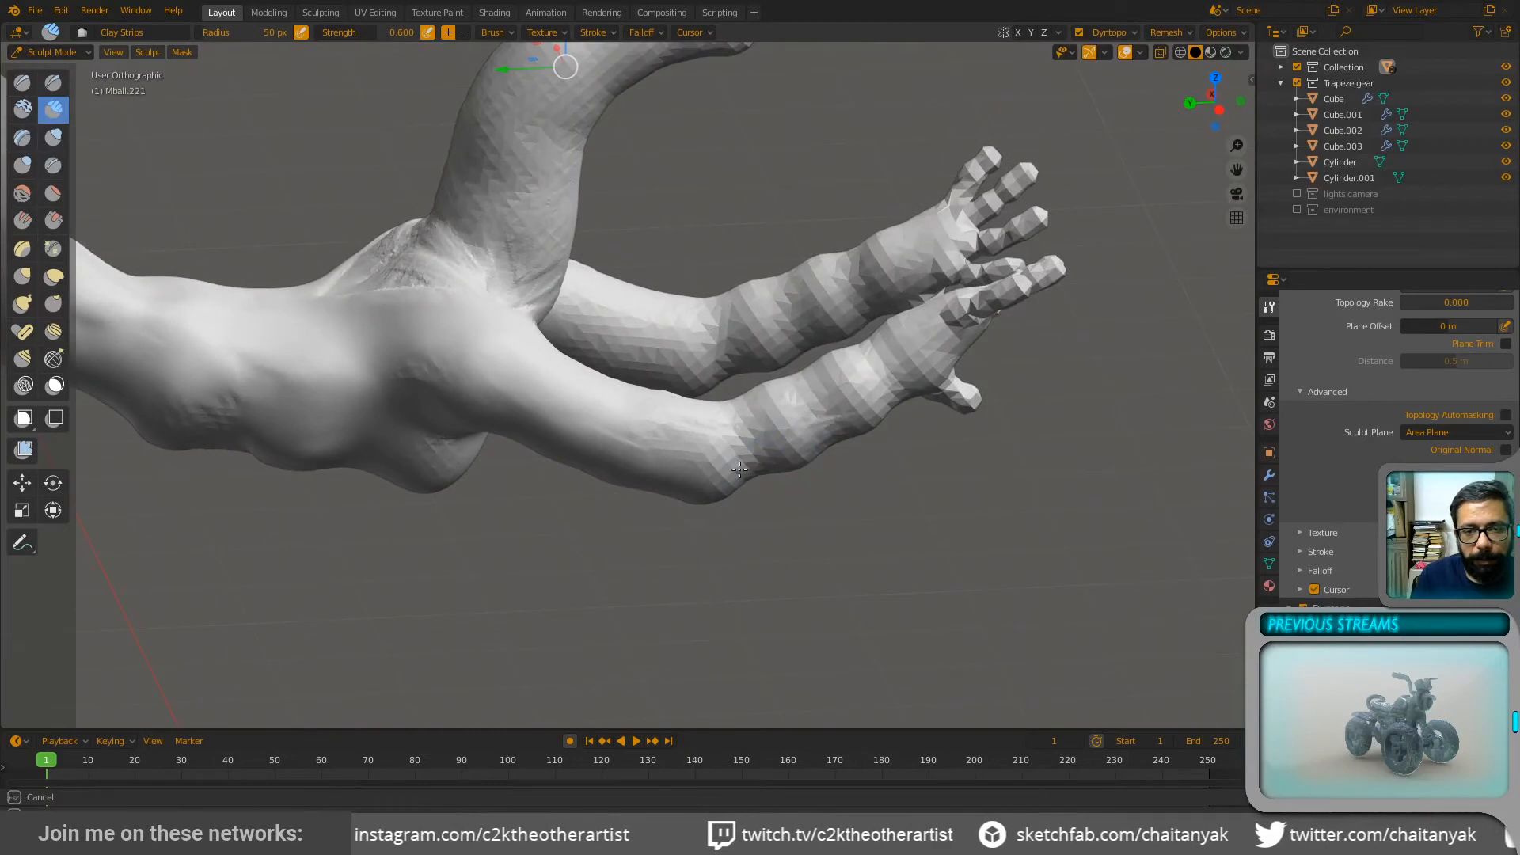
pyautogui.moveTo(740, 470)
pyautogui.mouseDown()
pyautogui.moveTo(780, 450)
pyautogui.moveTo(763, 471)
pyautogui.mouseUp()
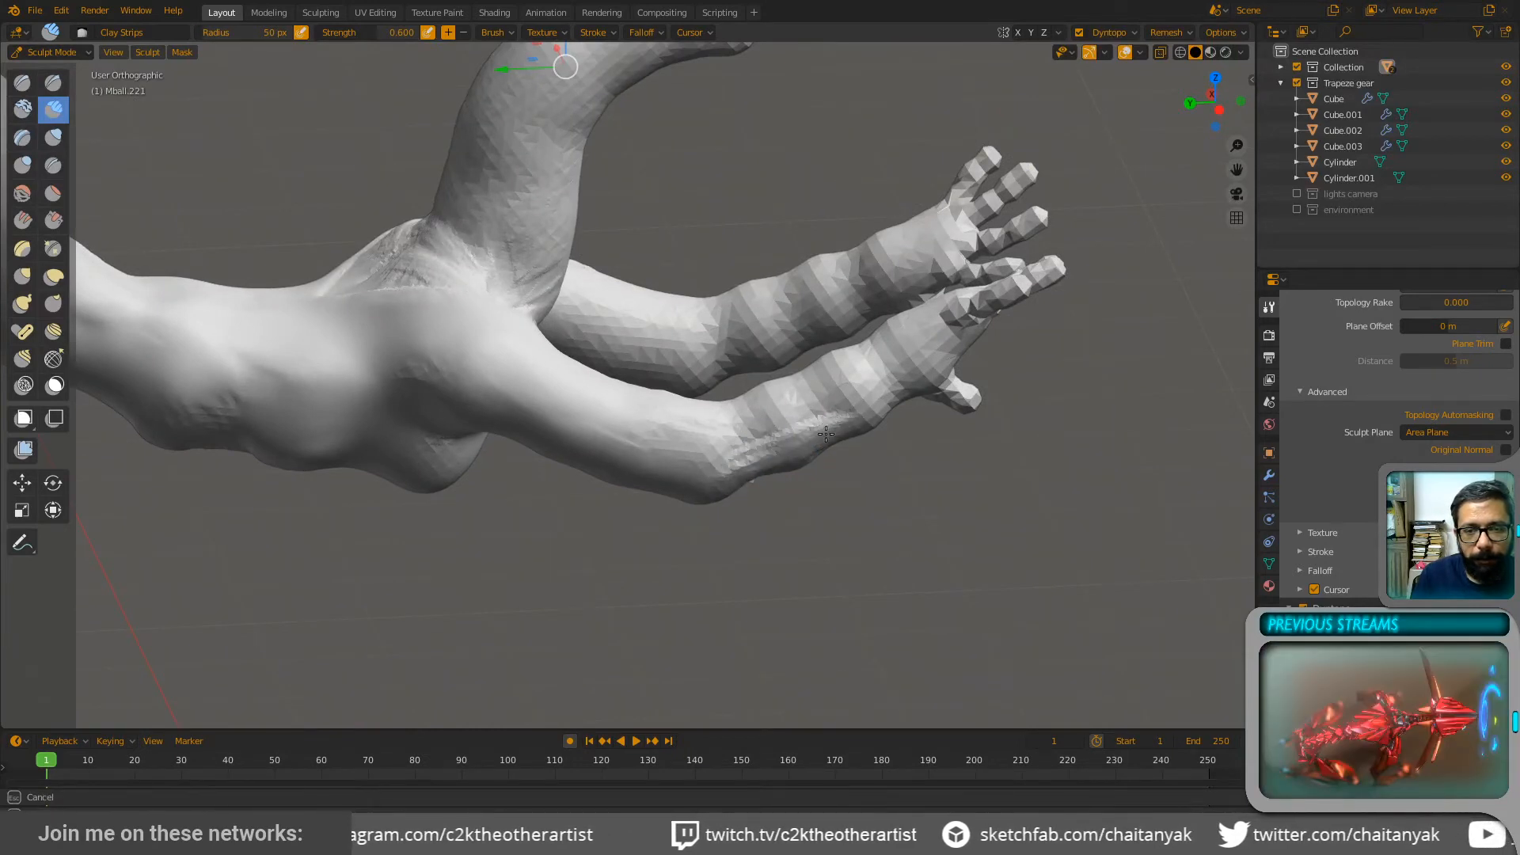
pyautogui.moveTo(881, 372); pyautogui.dragTo(789, 444, button='middle')
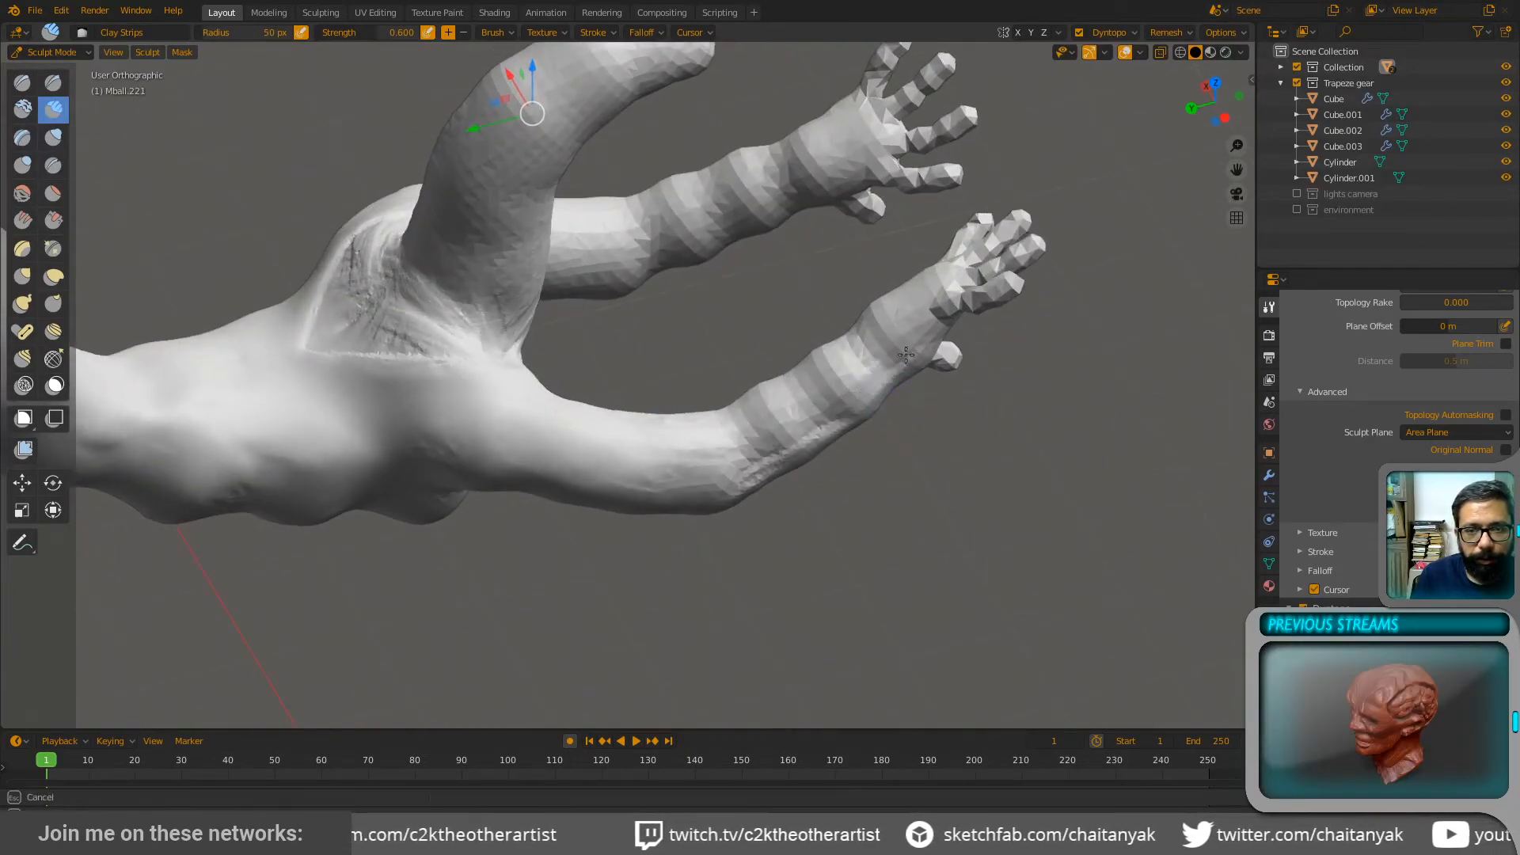
pyautogui.moveTo(789, 444); pyautogui.dragTo(731, 476)
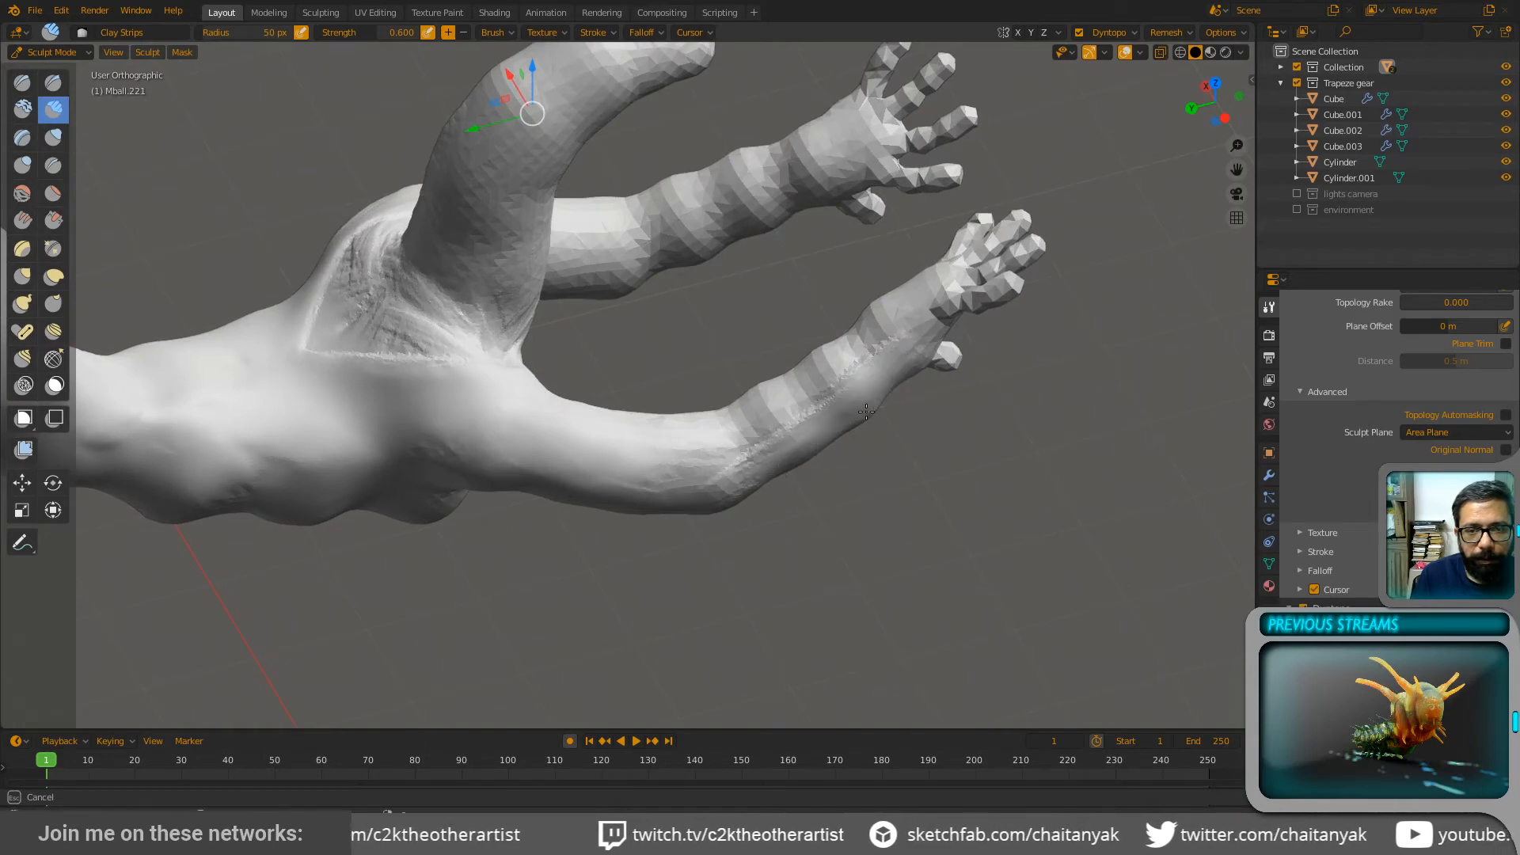
pyautogui.moveTo(823, 445)
pyautogui.mouseDown(button='middle')
pyautogui.moveTo(839, 416)
pyautogui.moveTo(802, 423)
pyautogui.moveTo(765, 344)
pyautogui.mouseUp(button='middle')
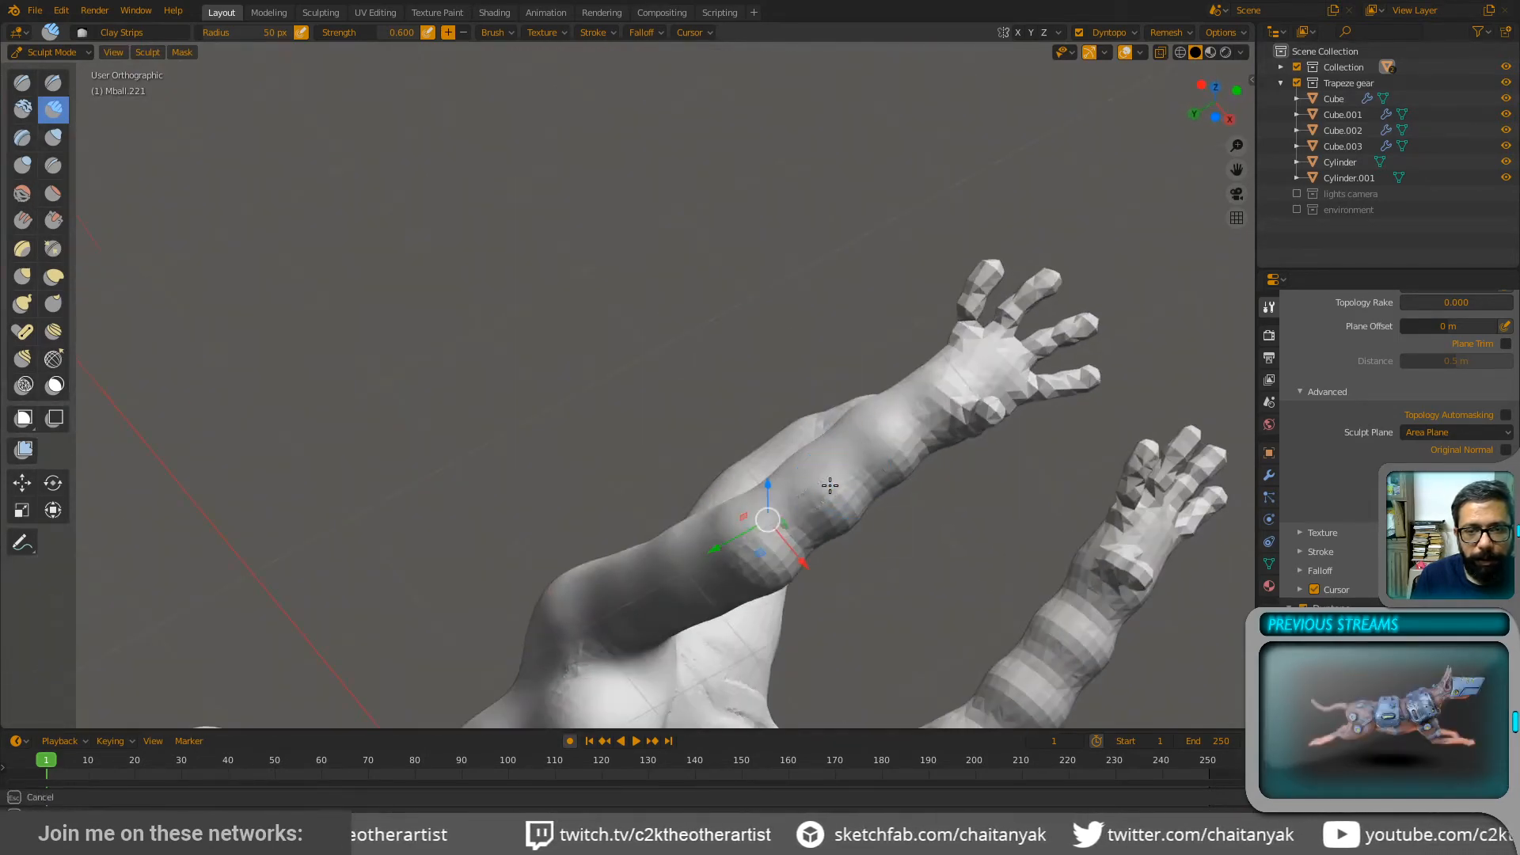
# Step: Fill the grooves on the underside of the same forearm and smooth its segments into one continuous form
pyautogui.moveTo(872, 474); pyautogui.dragTo(866, 479)
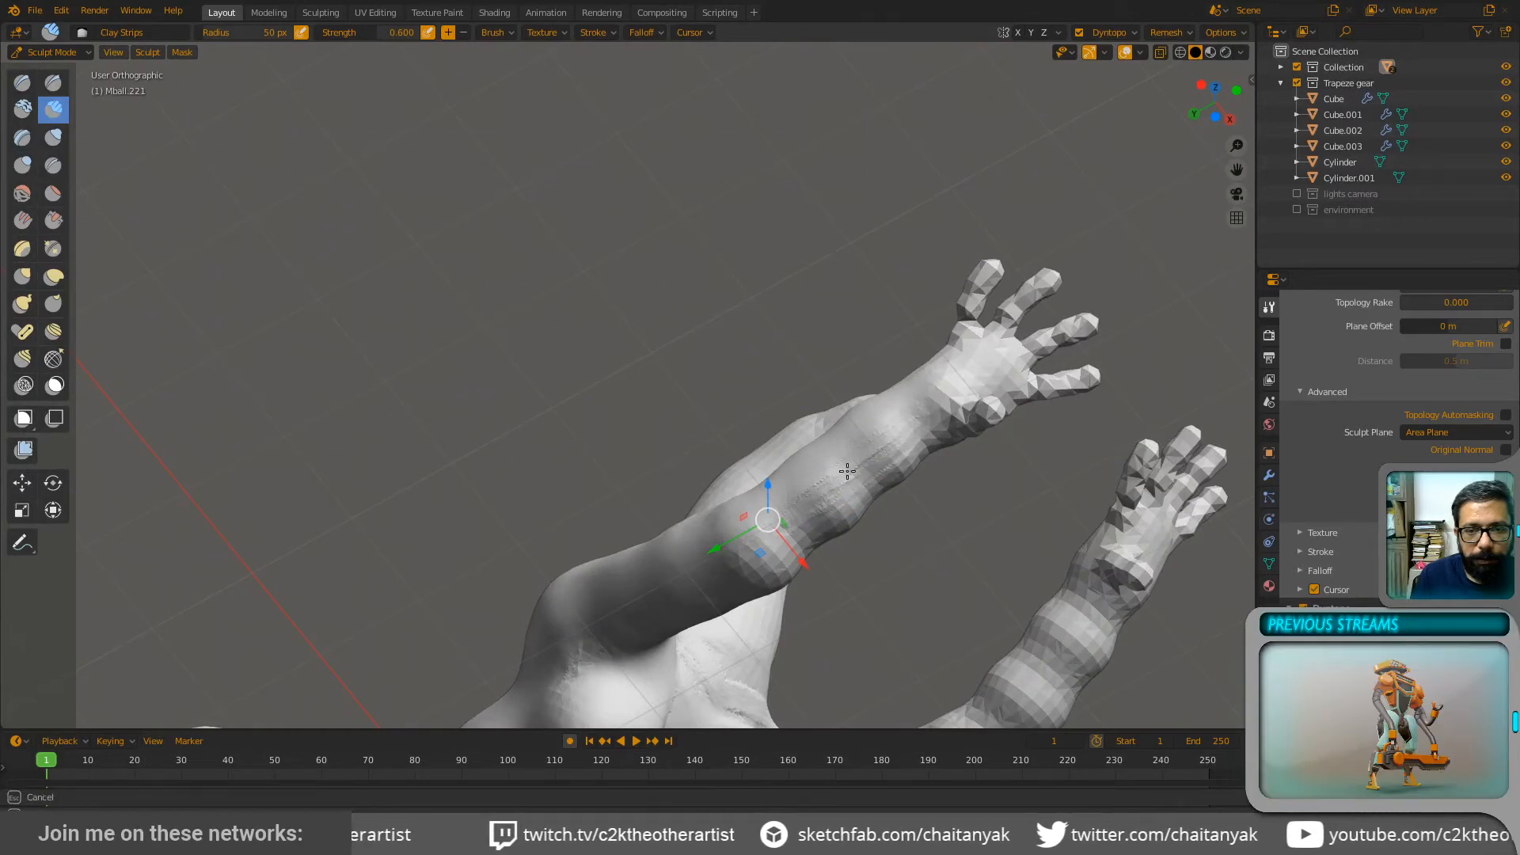
pyautogui.moveTo(764, 541)
pyautogui.keyDown('shift'); pyautogui.mouseDown()
pyautogui.moveTo(888, 465)
pyautogui.moveTo(783, 536)
pyautogui.moveTo(930, 403)
pyautogui.mouseUp(); pyautogui.keyUp('shift')
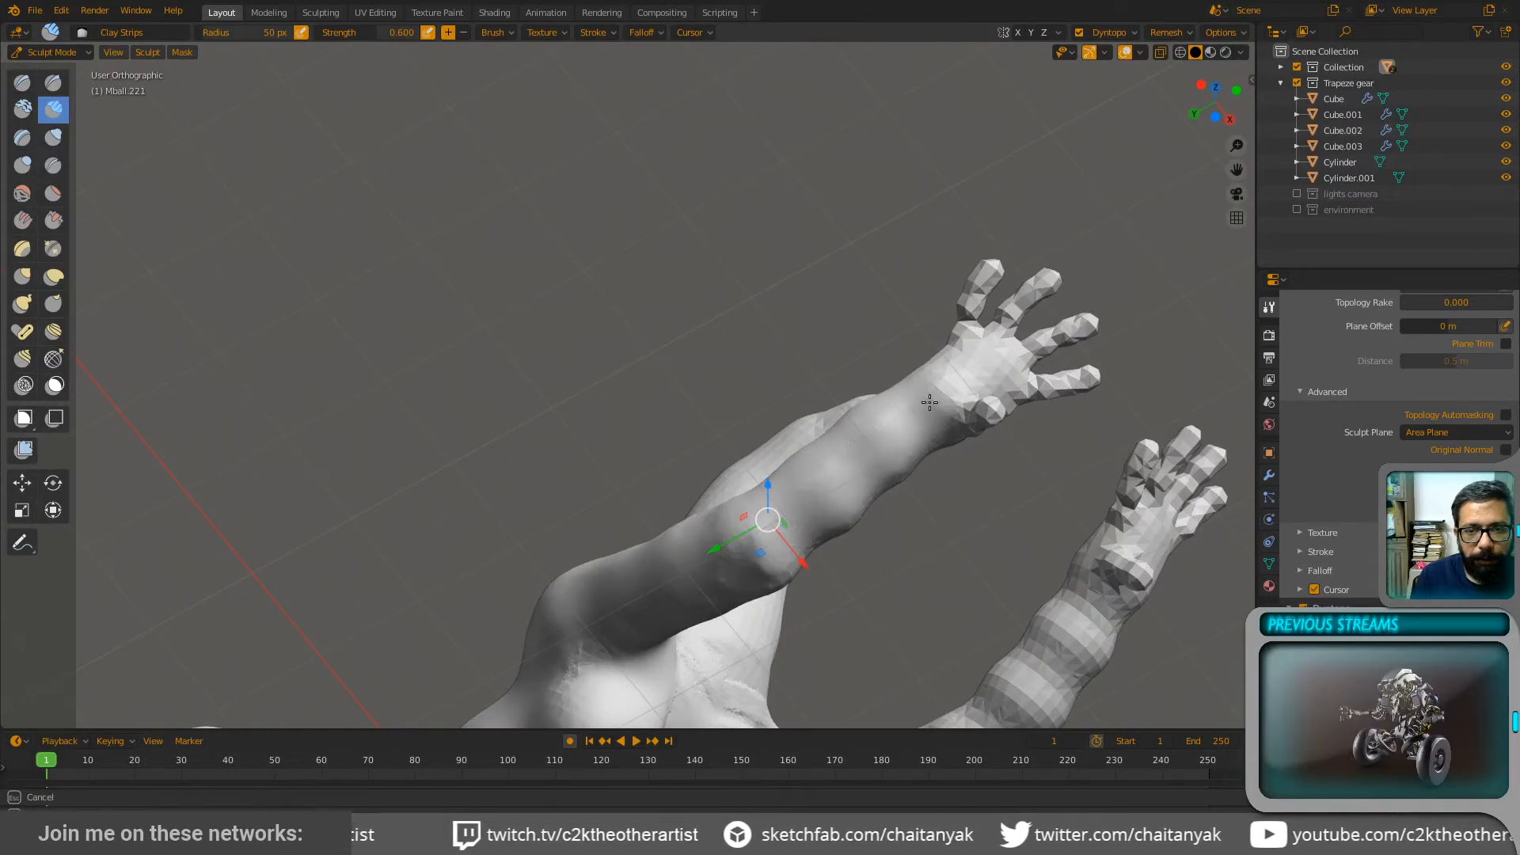
pyautogui.keyDown('shift'); pyautogui.moveTo(793, 485); pyautogui.dragTo(913, 420); pyautogui.keyUp('shift')
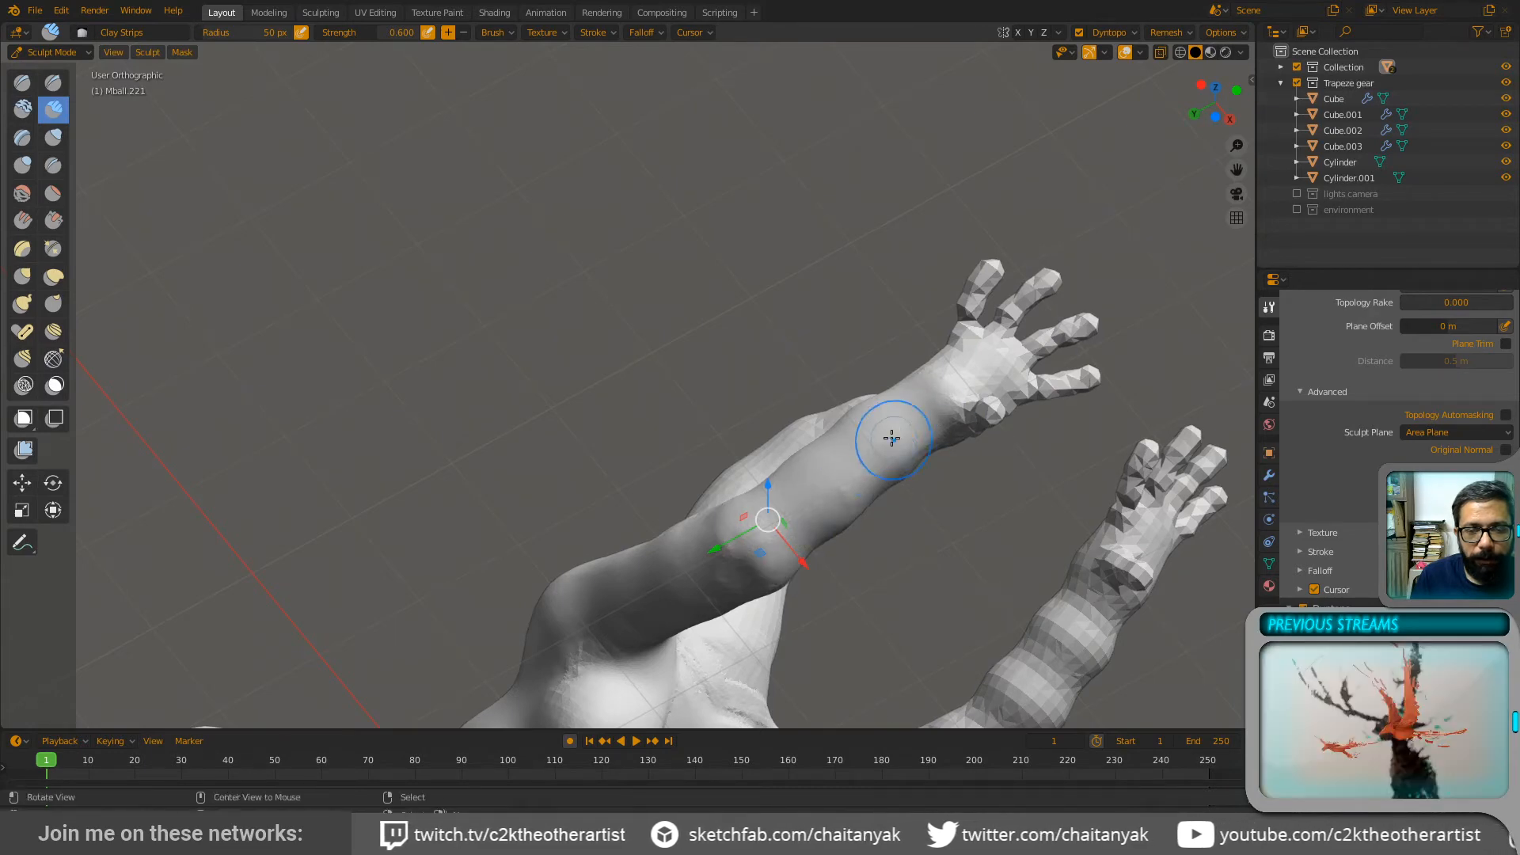
# Step: Build up strips on the remaining ringed side of the forearm and smooth them between the elbow and wrist
pyautogui.moveTo(889, 434)
pyautogui.mouseDown(button='middle')
pyautogui.moveTo(933, 543)
pyautogui.moveTo(949, 530)
pyautogui.mouseUp(button='middle')
pyautogui.moveTo(928, 430); pyautogui.dragTo(880, 437)
pyautogui.moveTo(885, 386)
pyautogui.mouseDown(button='middle')
pyautogui.moveTo(916, 533)
pyautogui.moveTo(921, 519)
pyautogui.mouseUp(button='middle')
pyautogui.moveTo(902, 445); pyautogui.dragTo(766, 502)
pyautogui.moveTo(928, 418)
pyautogui.mouseDown()
pyautogui.moveTo(748, 494)
pyautogui.moveTo(808, 428)
pyautogui.mouseUp()
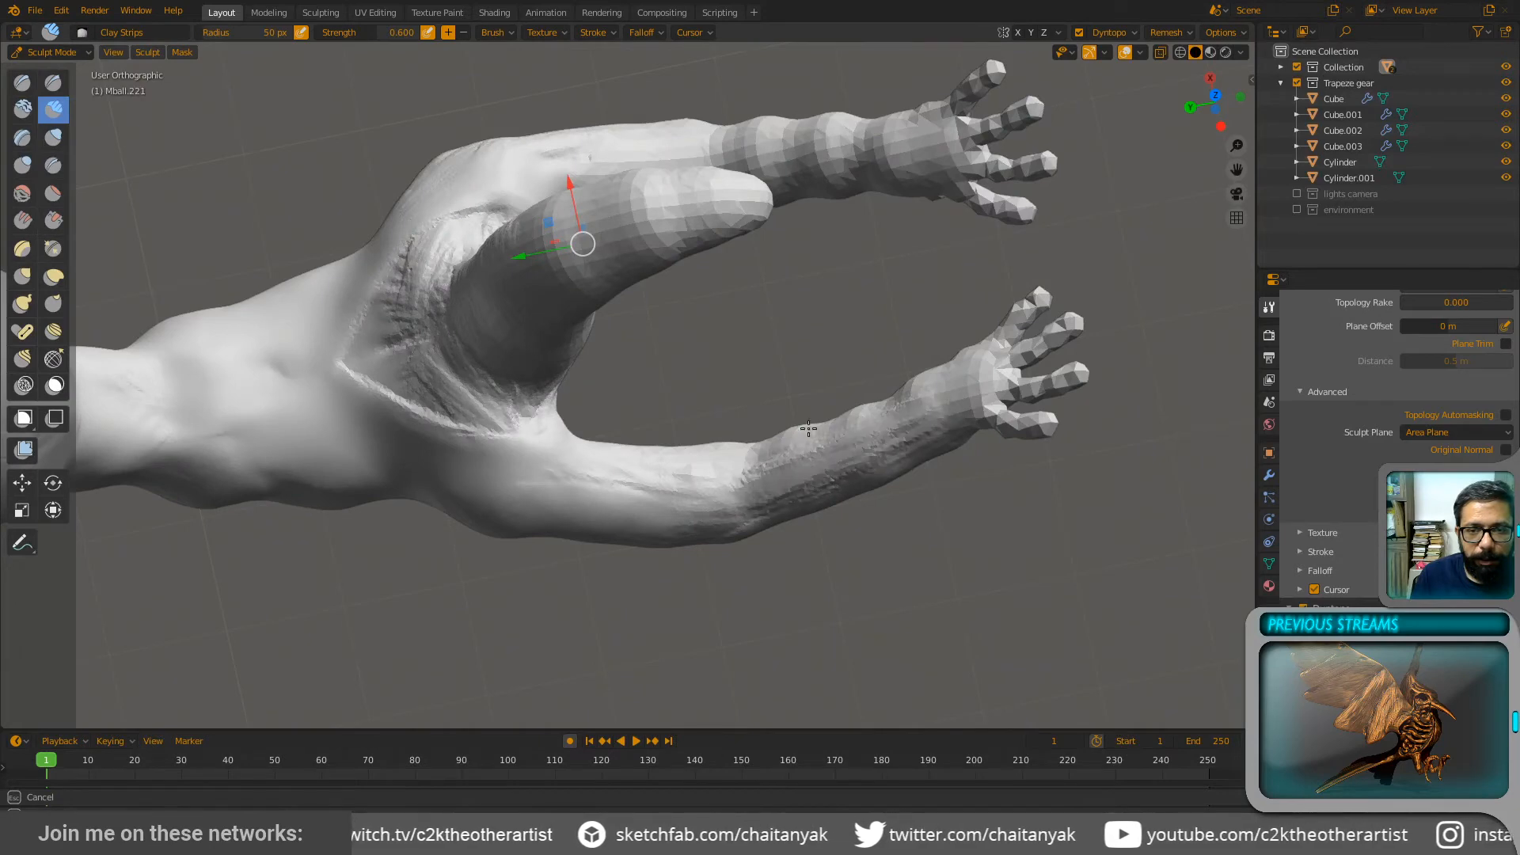
pyautogui.moveTo(866, 408)
pyautogui.mouseDown(button='middle')
pyautogui.moveTo(718, 424)
pyautogui.moveTo(909, 375)
pyautogui.mouseUp(button='middle')
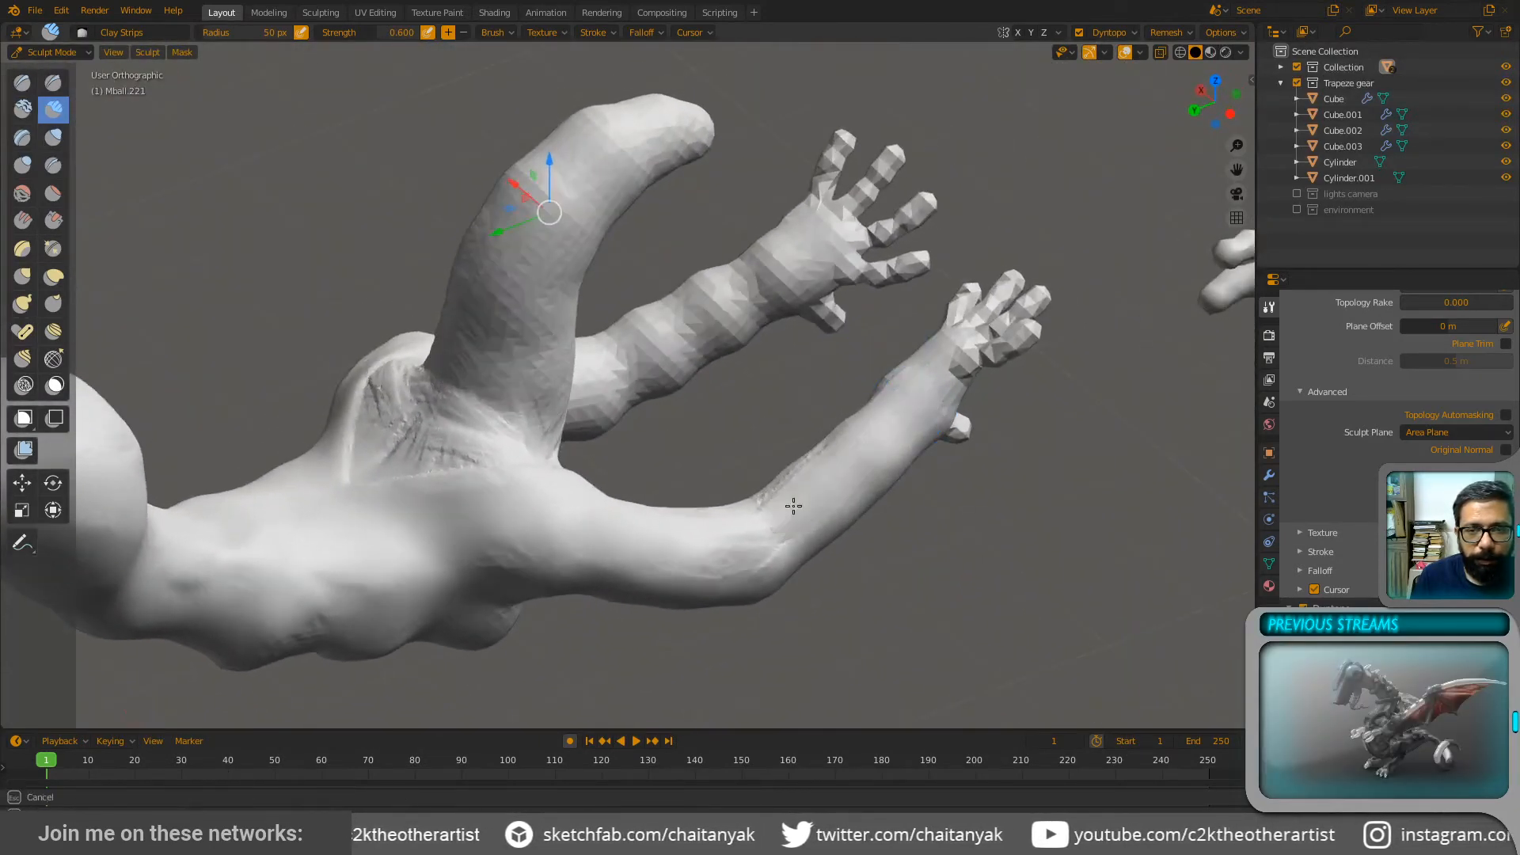
# Step: Shape and smooth the elbow, blending the upper arm into the forearm
pyautogui.moveTo(812, 497)
pyautogui.mouseDown(button='middle')
pyautogui.moveTo(873, 515)
pyautogui.moveTo(931, 493)
pyautogui.mouseUp(button='middle')
pyautogui.moveTo(848, 548); pyautogui.dragTo(894, 498)
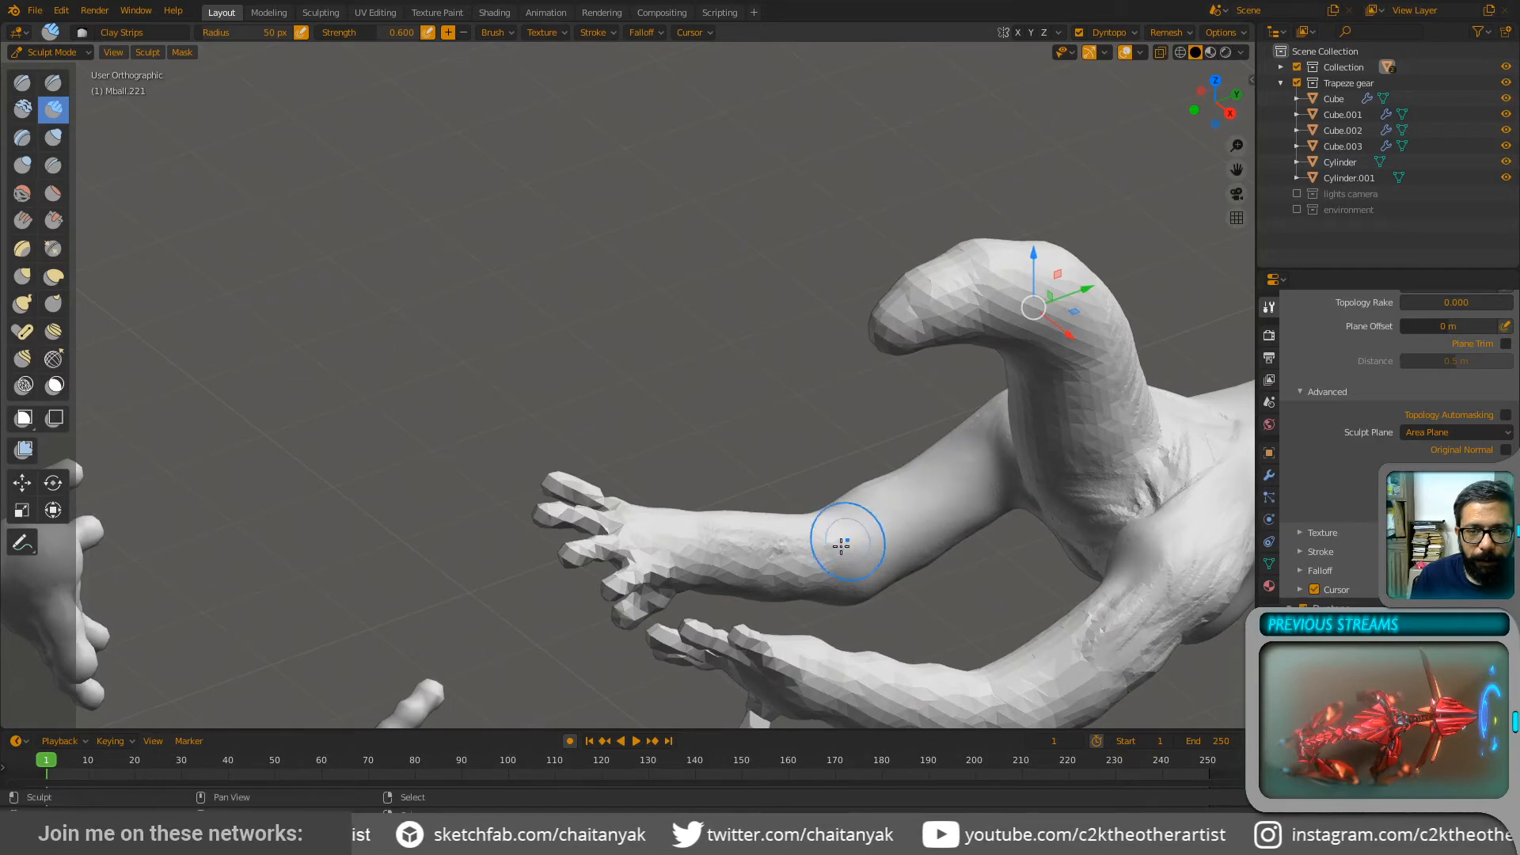
pyautogui.moveTo(841, 546)
pyautogui.mouseDown()
pyautogui.moveTo(648, 533)
pyautogui.moveTo(852, 584)
pyautogui.mouseUp()
pyautogui.moveTo(852, 584)
pyautogui.mouseDown(button='middle')
pyautogui.moveTo(766, 586)
pyautogui.moveTo(743, 562)
pyautogui.mouseUp(button='middle')
pyautogui.moveTo(744, 563); pyautogui.dragTo(742, 554)
# Step: Refine the forearm's contour toward the wrist and smooth its surface
pyautogui.moveTo(815, 628)
pyautogui.mouseDown(button='middle')
pyautogui.moveTo(849, 545)
pyautogui.moveTo(875, 346)
pyautogui.moveTo(844, 347)
pyautogui.mouseUp(button='middle')
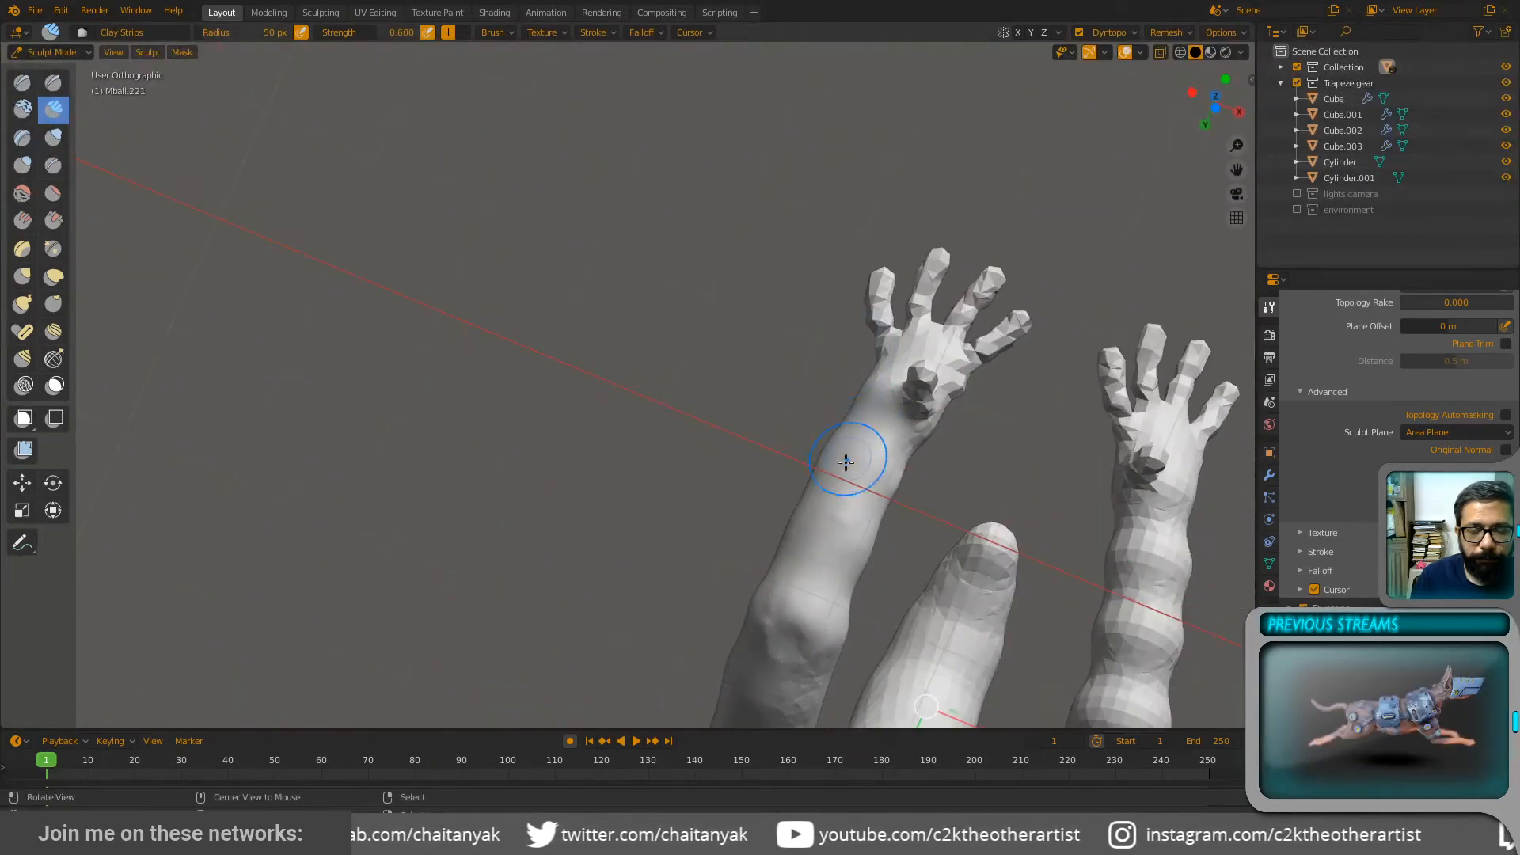
pyautogui.moveTo(844, 458); pyautogui.dragTo(918, 538, button='middle')
pyautogui.moveTo(914, 533); pyautogui.dragTo(926, 495)
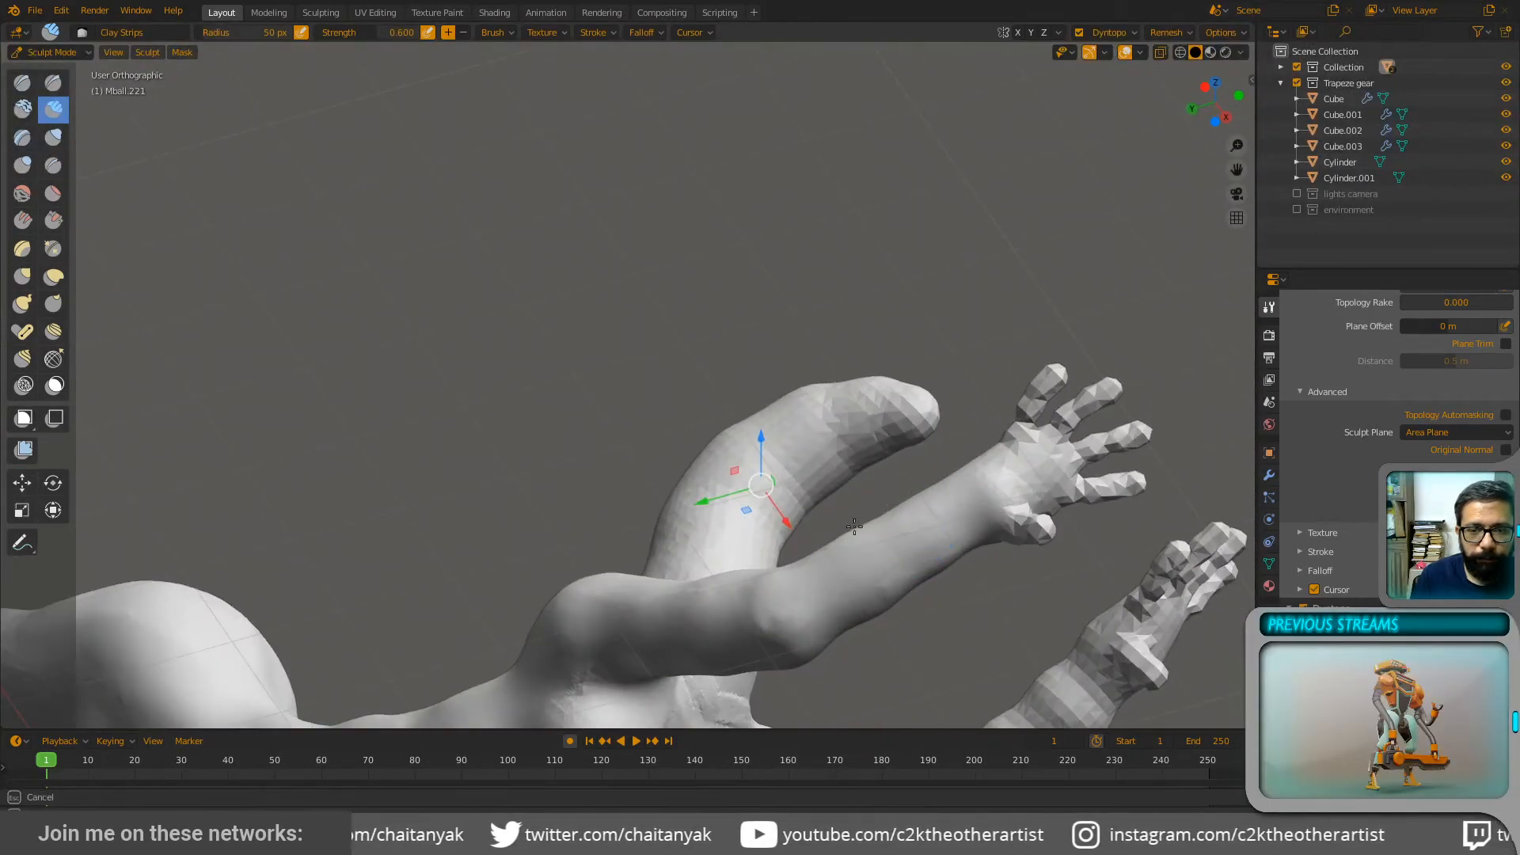
pyautogui.moveTo(805, 550)
pyautogui.mouseDown(button='middle')
pyautogui.moveTo(848, 611)
pyautogui.moveTo(897, 527)
pyautogui.mouseUp(button='middle')
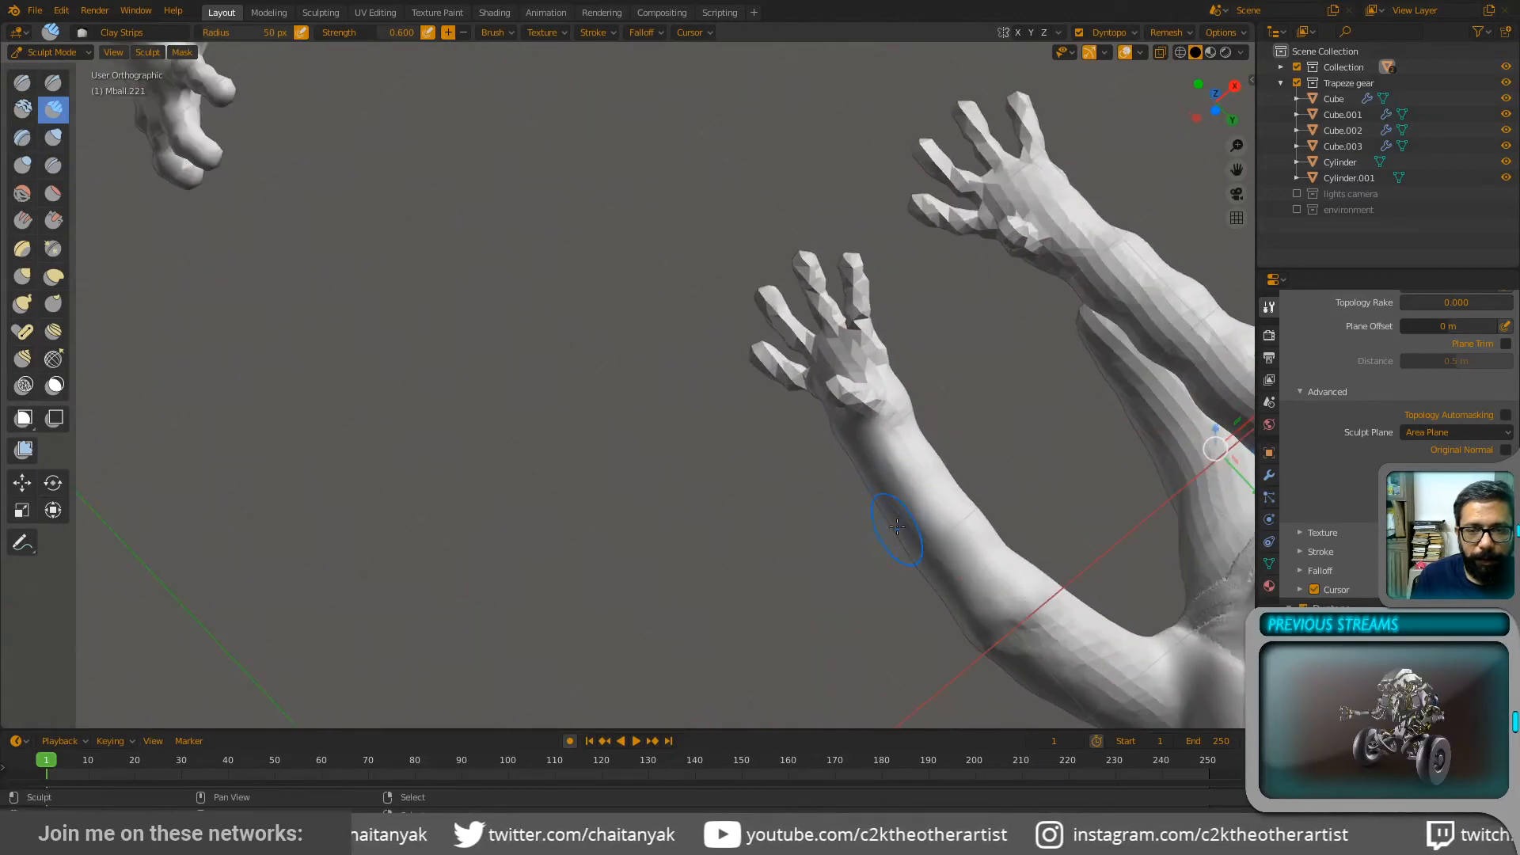
# Step: Fill the remaining groove on the finished forearm just below the wrist and smooth it into the arm
pyautogui.moveTo(919, 497); pyautogui.dragTo(944, 481)
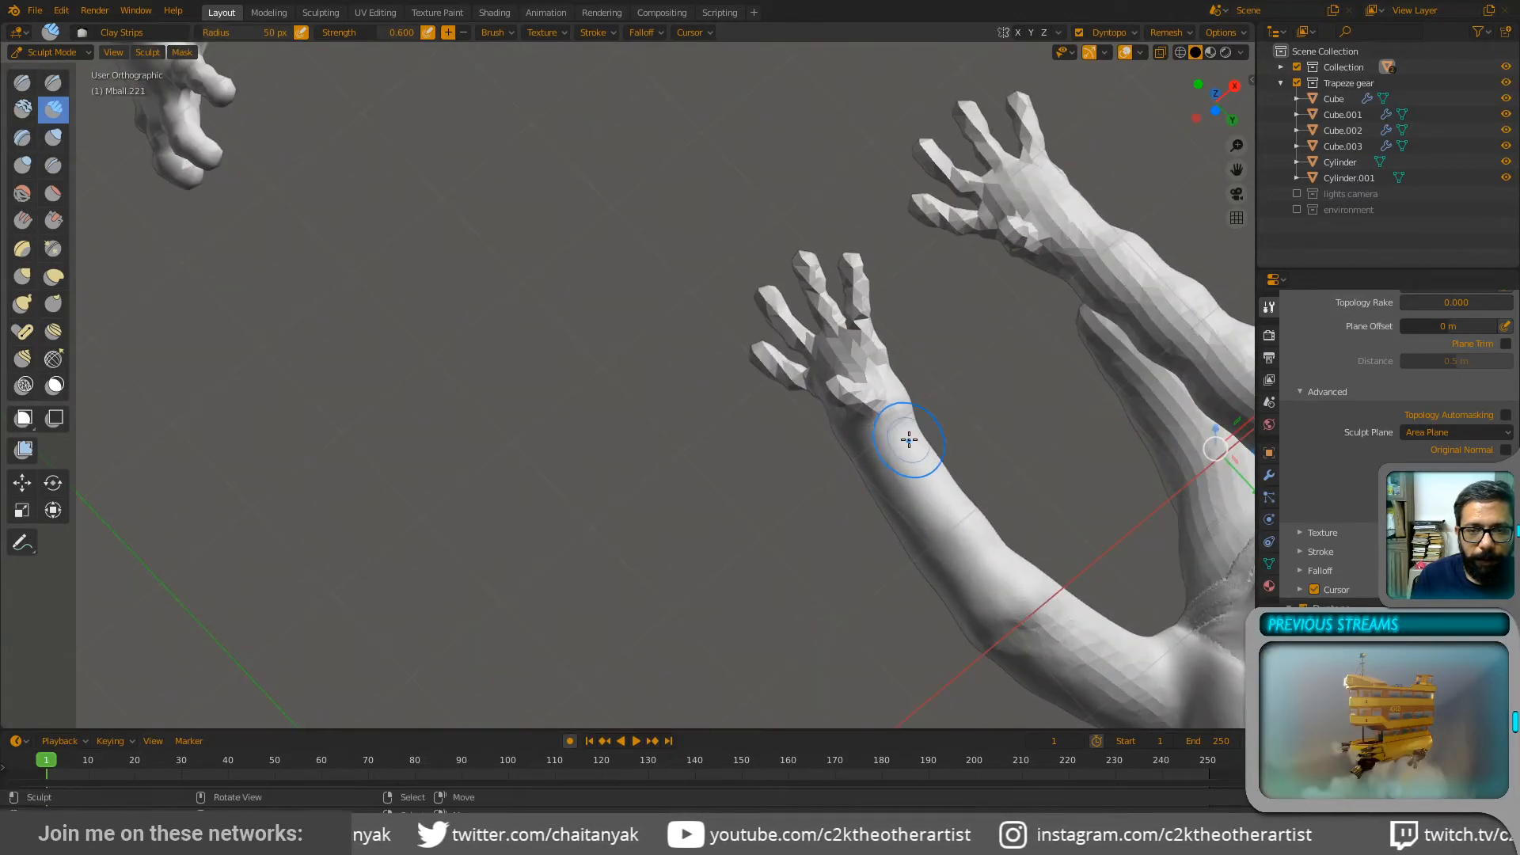
pyautogui.moveTo(903, 439); pyautogui.dragTo(1018, 531, button='middle')
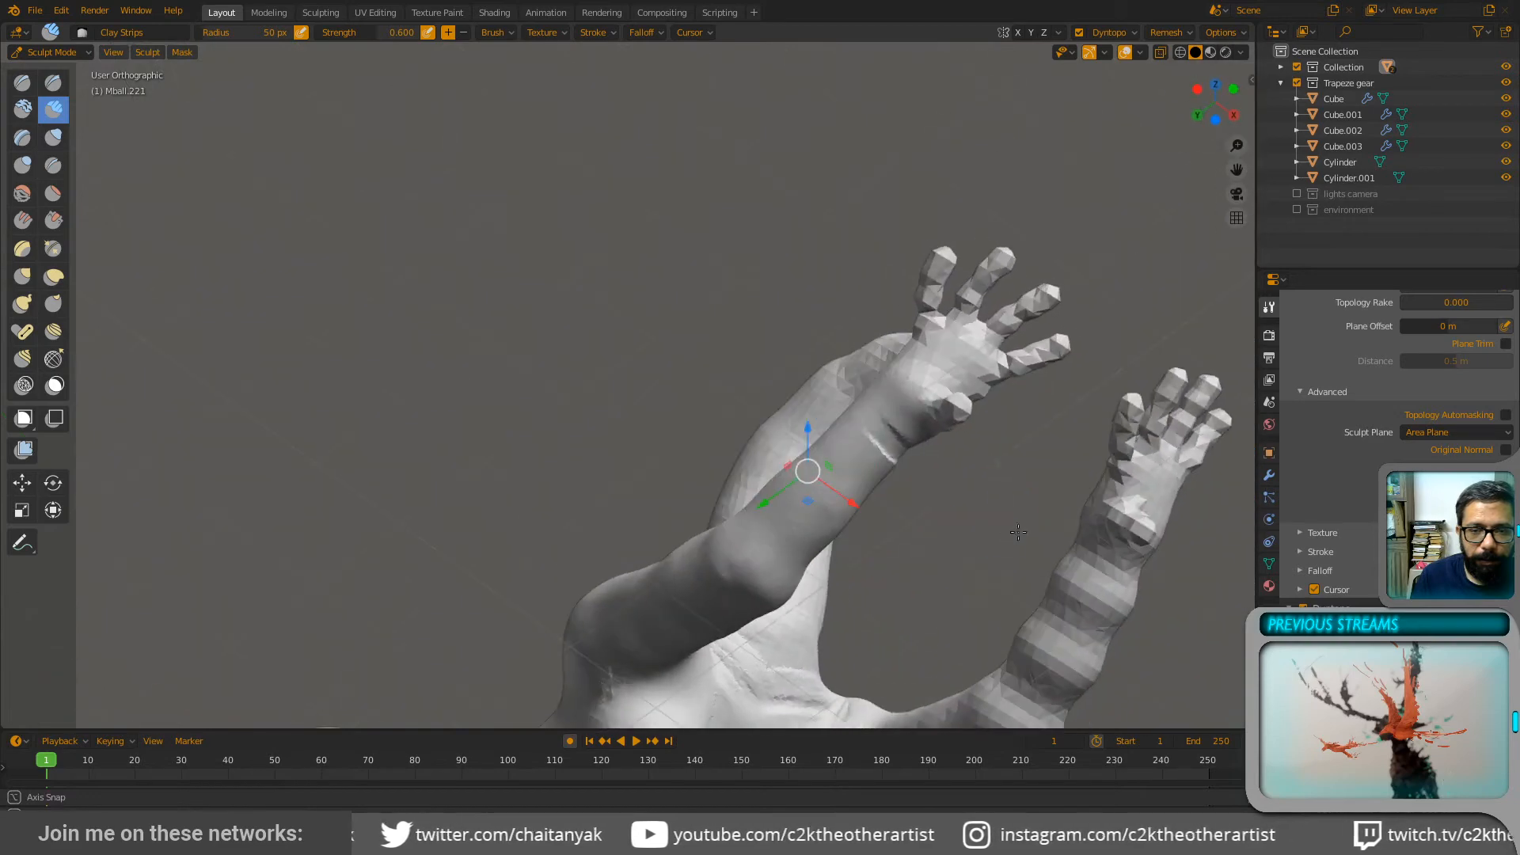
pyautogui.moveTo(887, 420); pyautogui.dragTo(880, 436, button='middle')
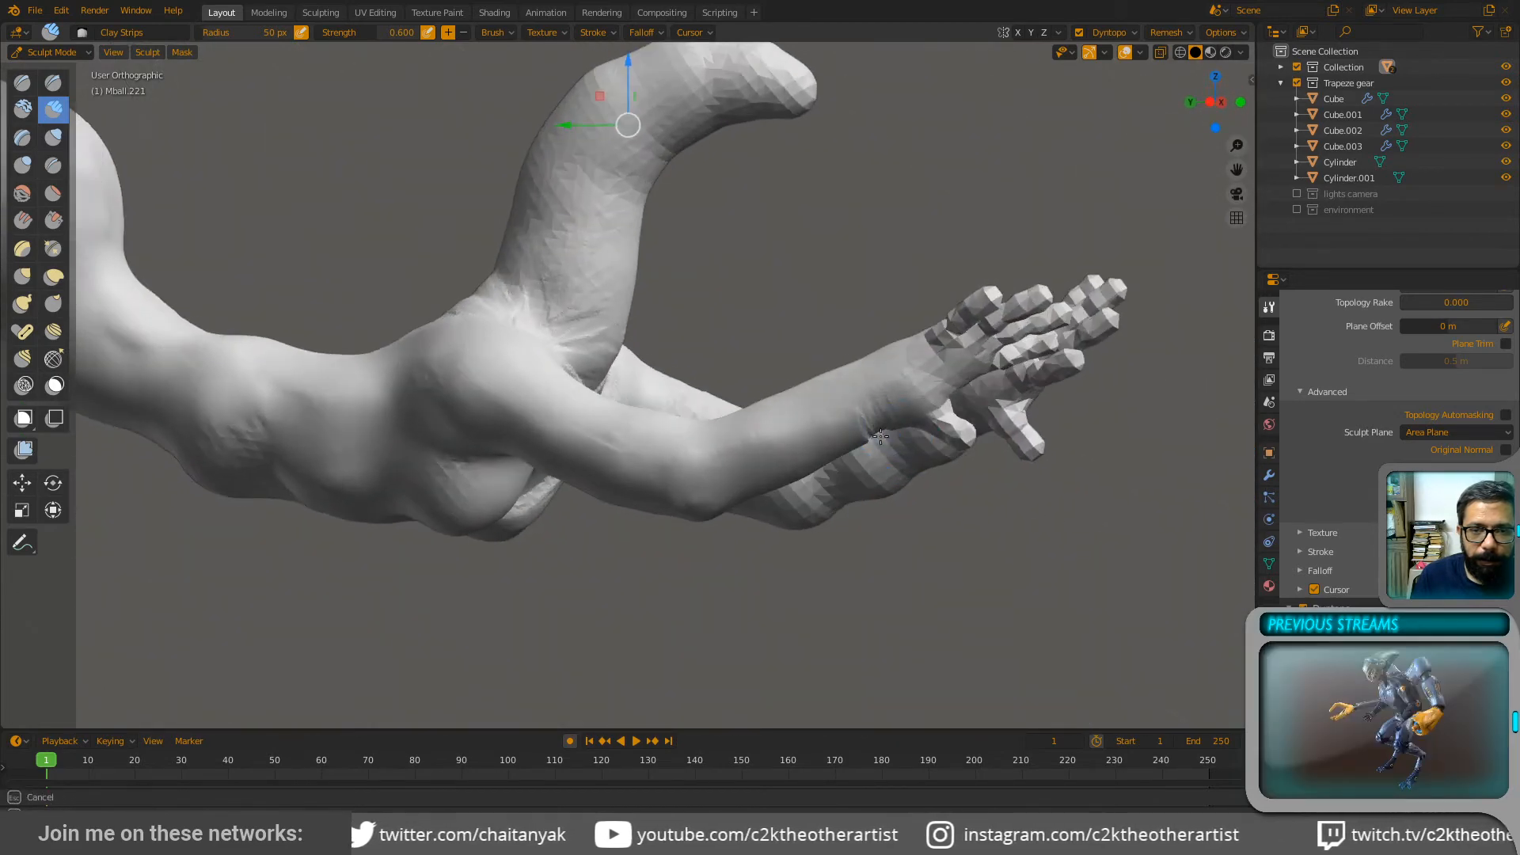
pyautogui.moveTo(847, 366); pyautogui.dragTo(852, 358, button='middle')
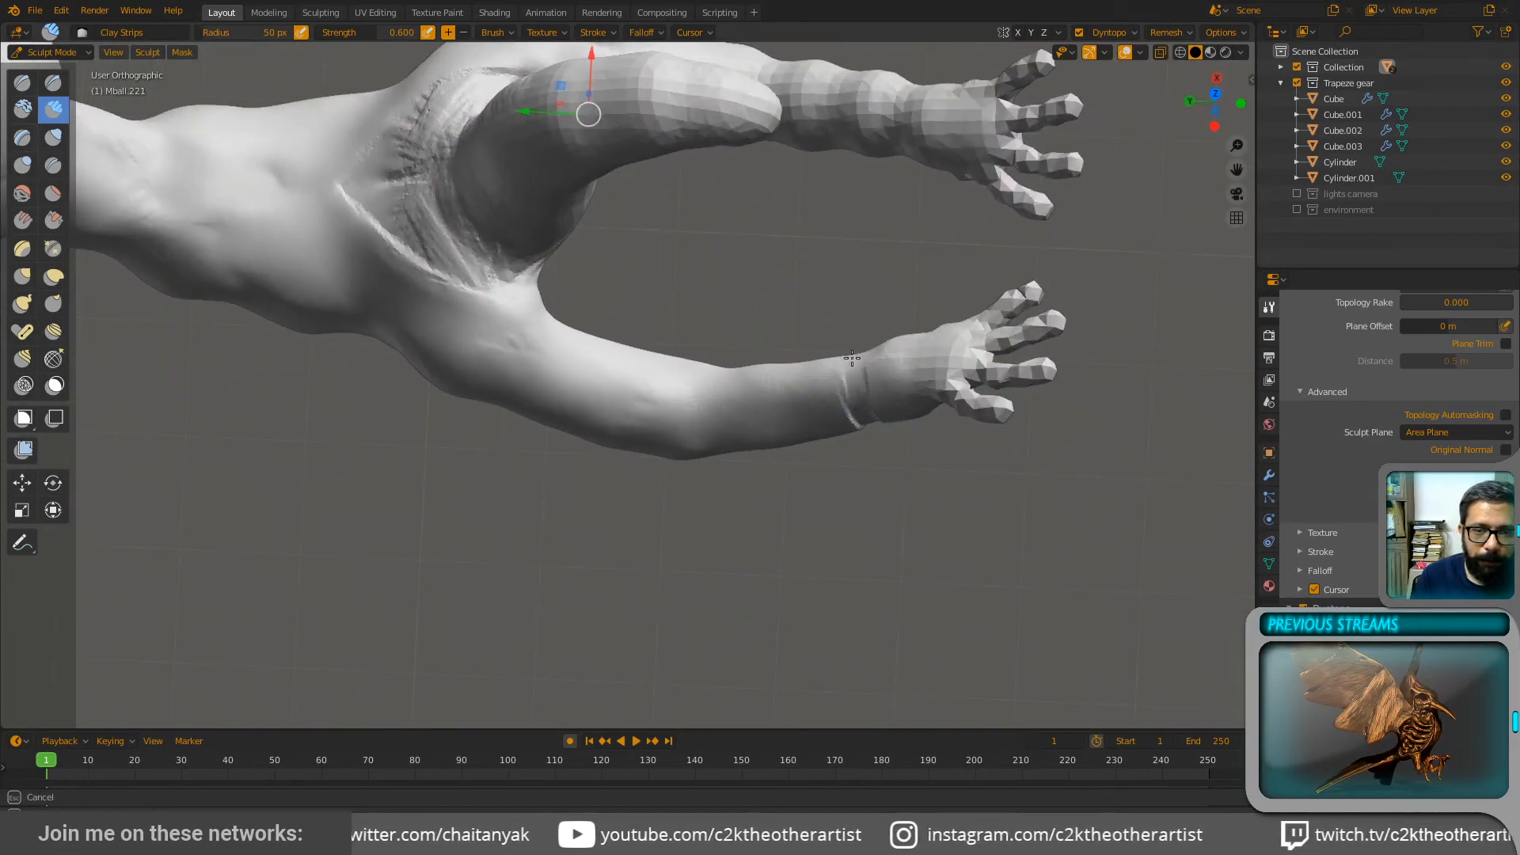
pyautogui.keyDown('shift'); pyautogui.moveTo(866, 322); pyautogui.dragTo(865, 448); pyautogui.keyUp('shift')
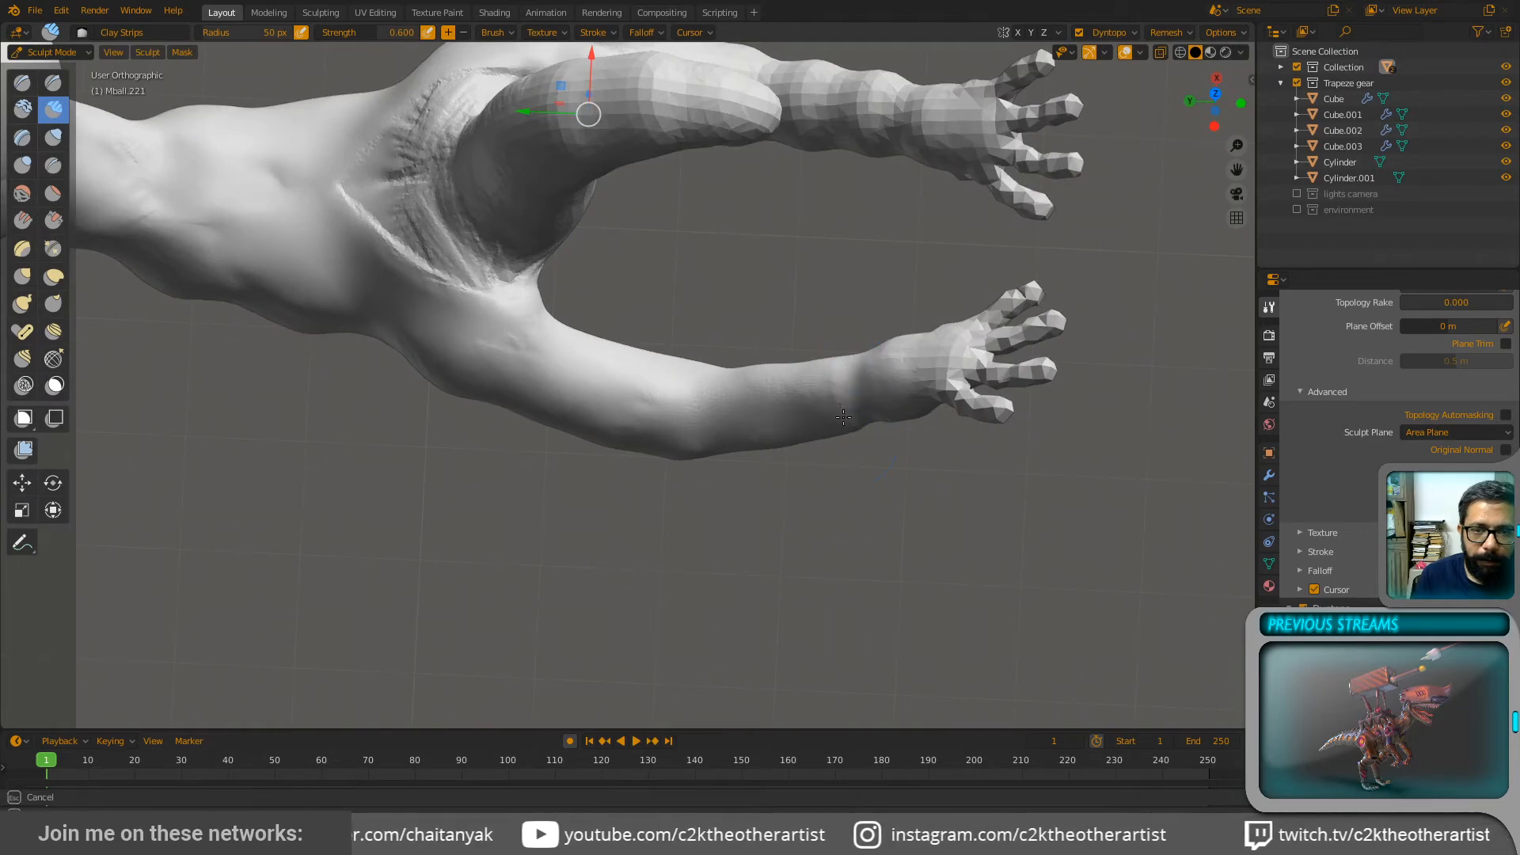
pyautogui.moveTo(862, 453); pyautogui.dragTo(842, 361, button='middle')
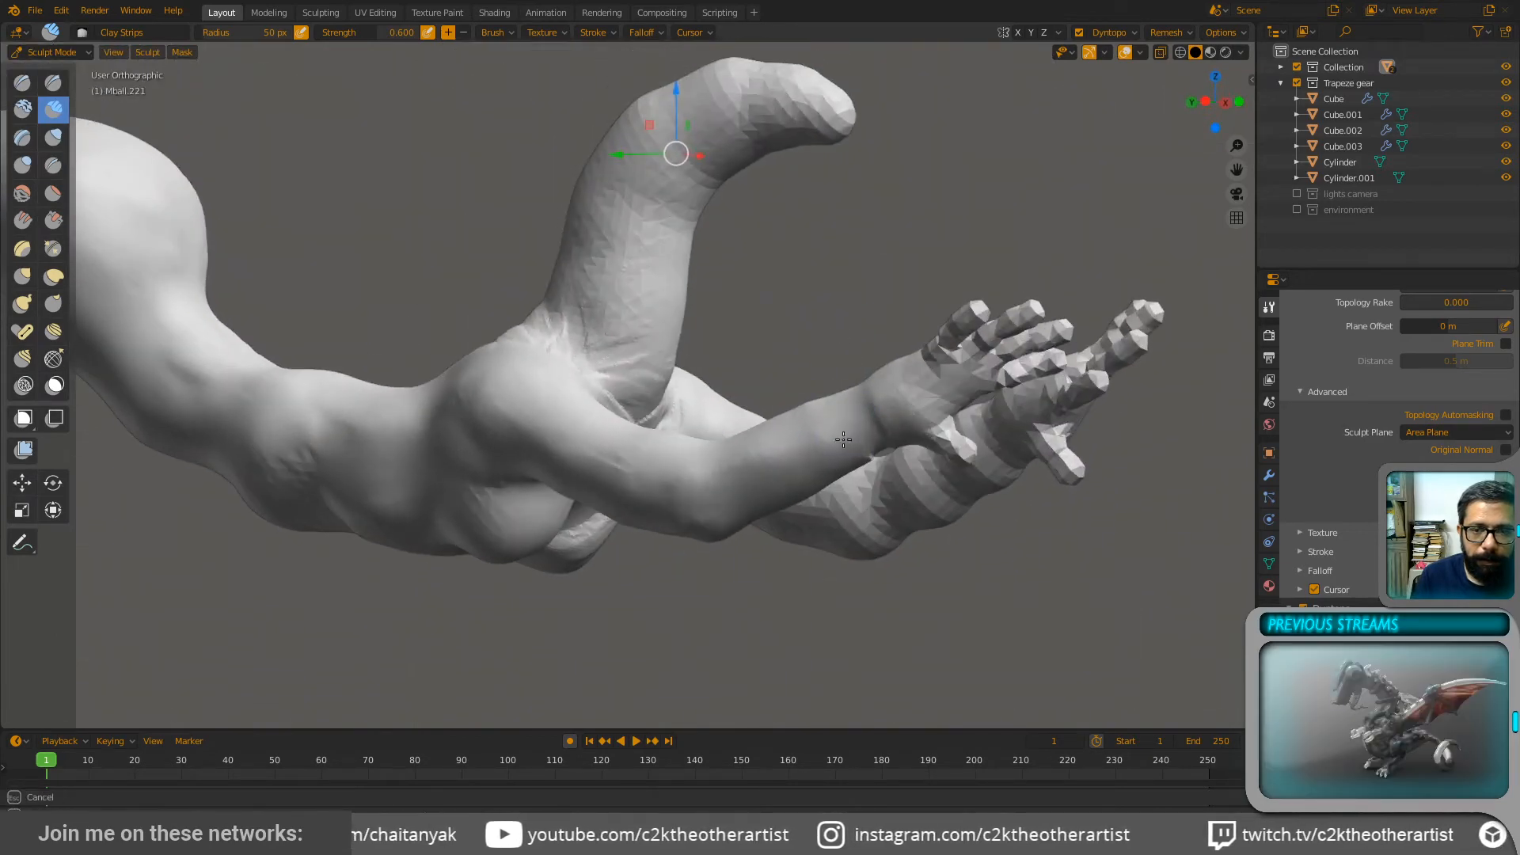
# Step: Build up clay strips around the other sides of the same wrist and smooth the crease between forearm and hand
pyautogui.moveTo(859, 463); pyautogui.dragTo(886, 373, button='middle')
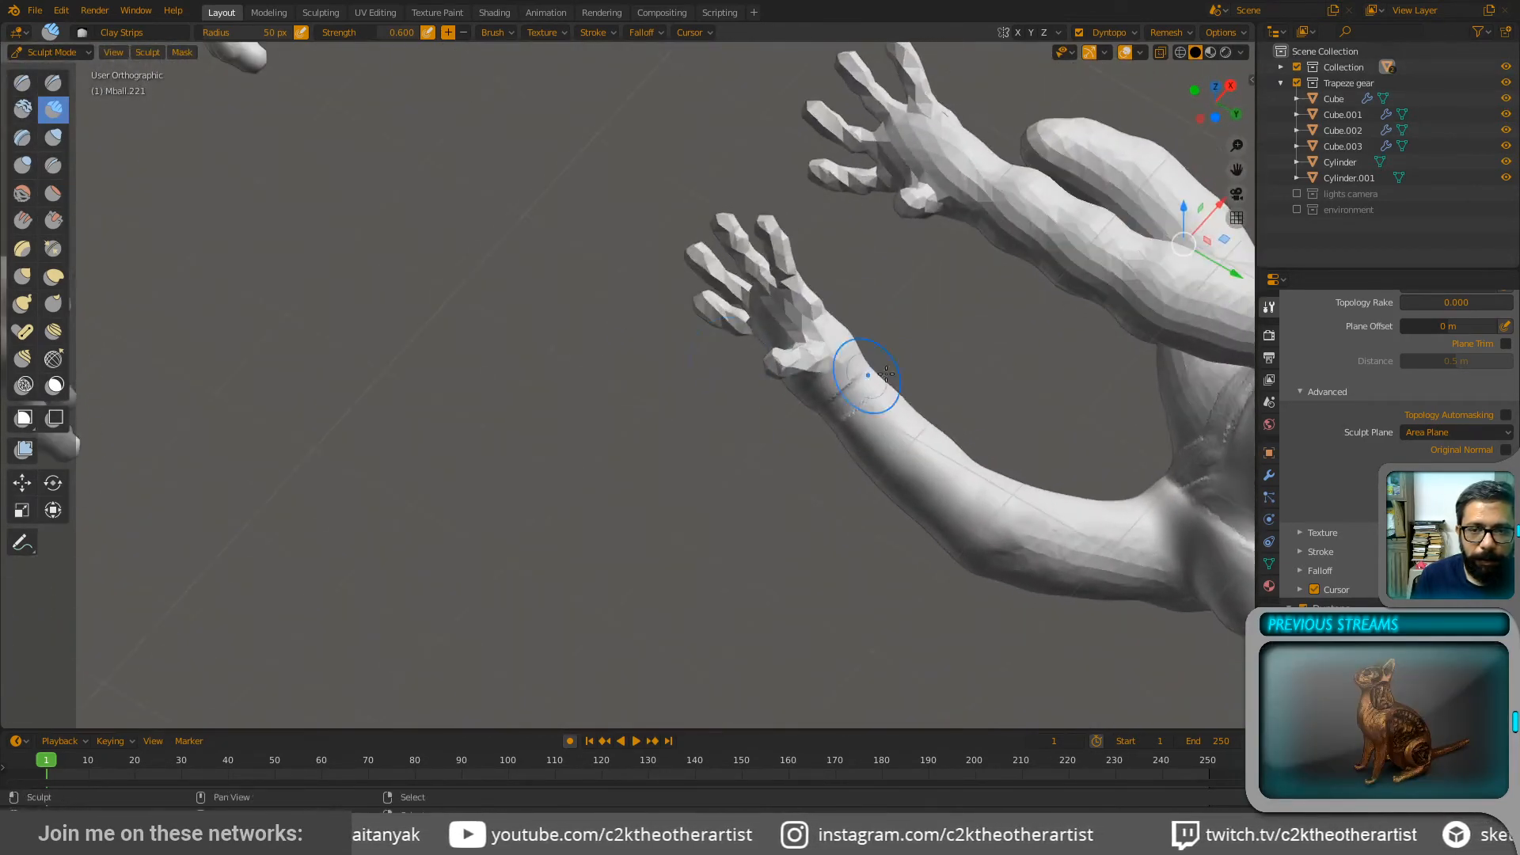
pyautogui.moveTo(903, 437); pyautogui.dragTo(831, 467, button='middle')
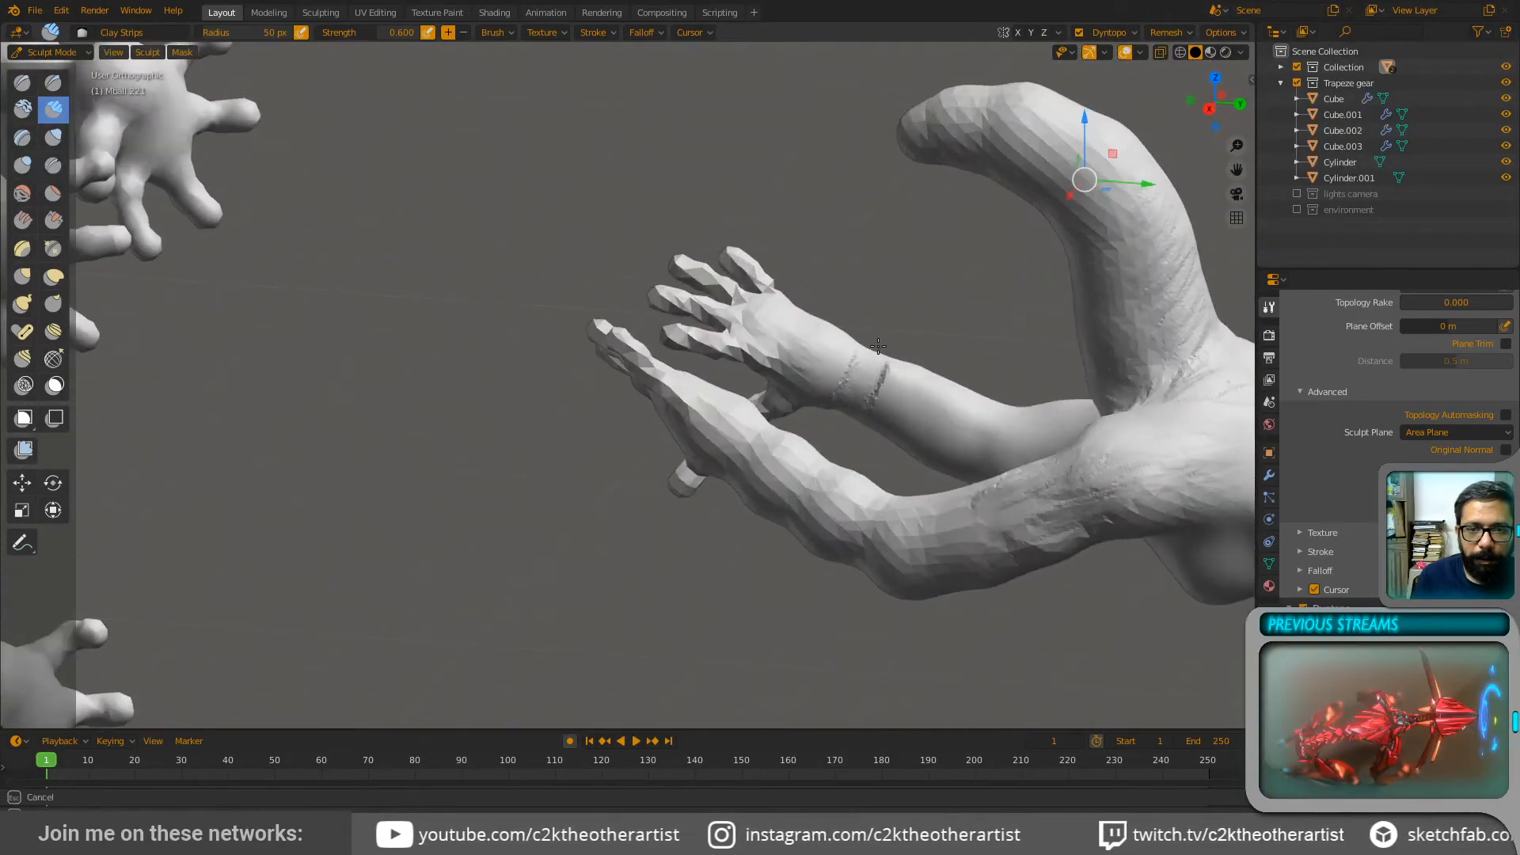
pyautogui.moveTo(863, 382)
pyautogui.mouseDown(button='middle')
pyautogui.moveTo(831, 384)
pyautogui.moveTo(861, 379)
pyautogui.mouseUp(button='middle')
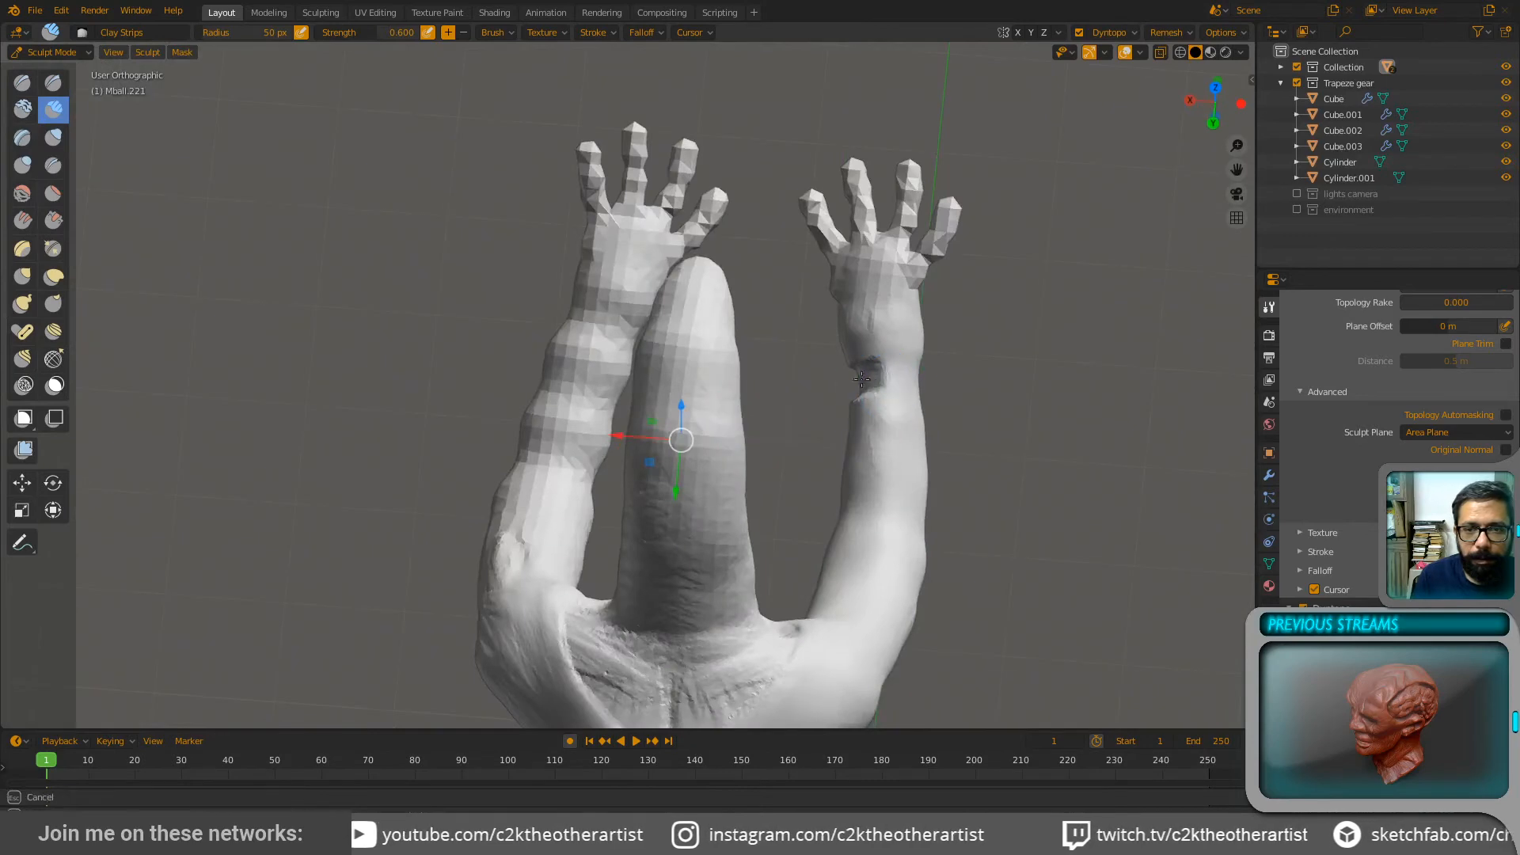
pyautogui.keyDown('shift'); pyautogui.moveTo(913, 373); pyautogui.dragTo(906, 383); pyautogui.keyUp('shift')
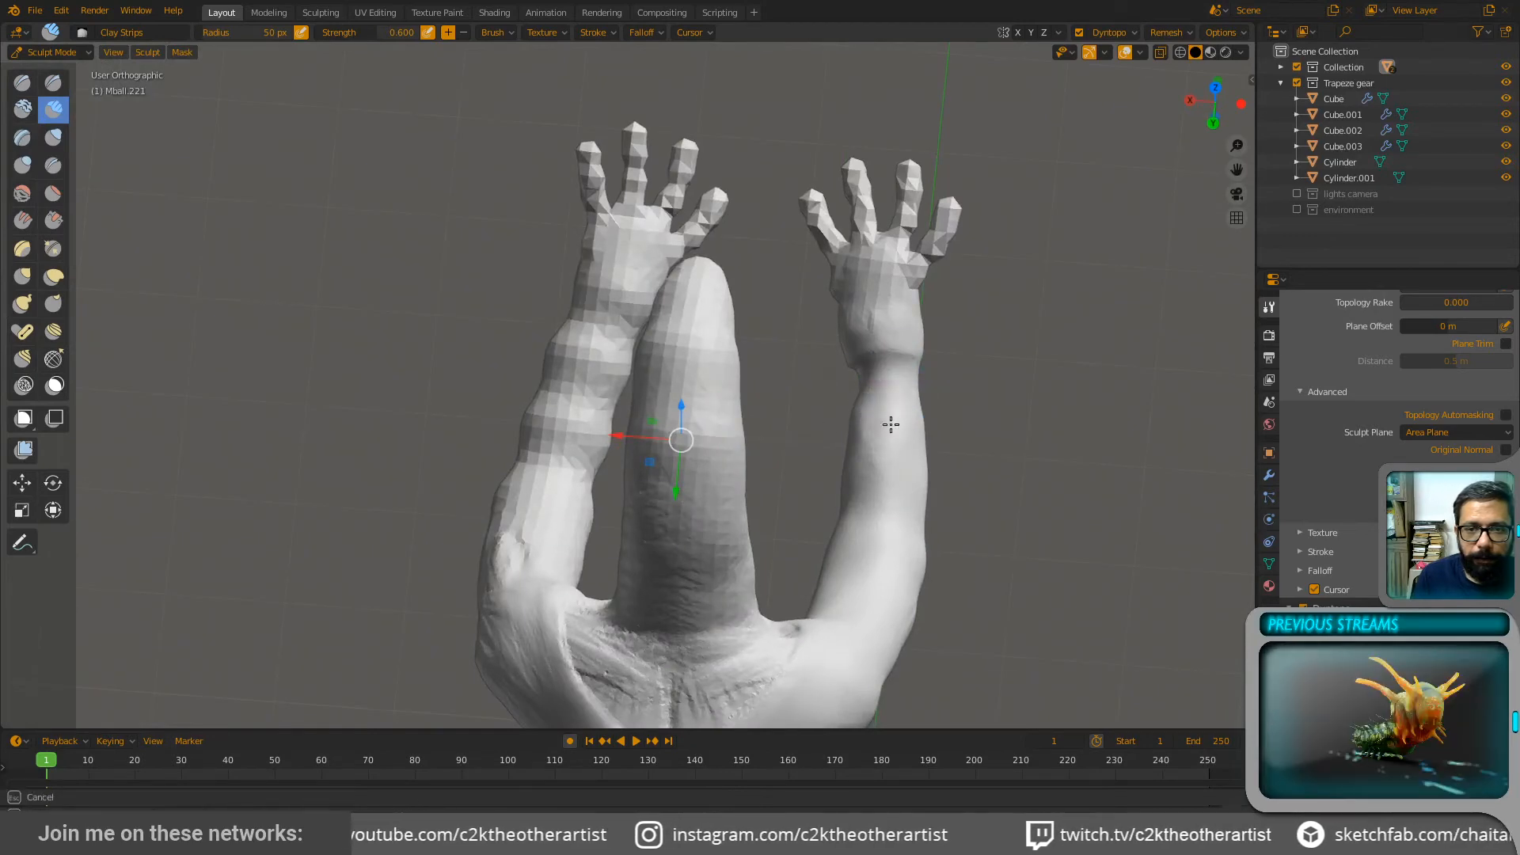
pyautogui.moveTo(938, 425)
pyautogui.mouseDown(button='middle')
pyautogui.moveTo(871, 449)
pyautogui.moveTo(846, 440)
pyautogui.mouseUp(button='middle')
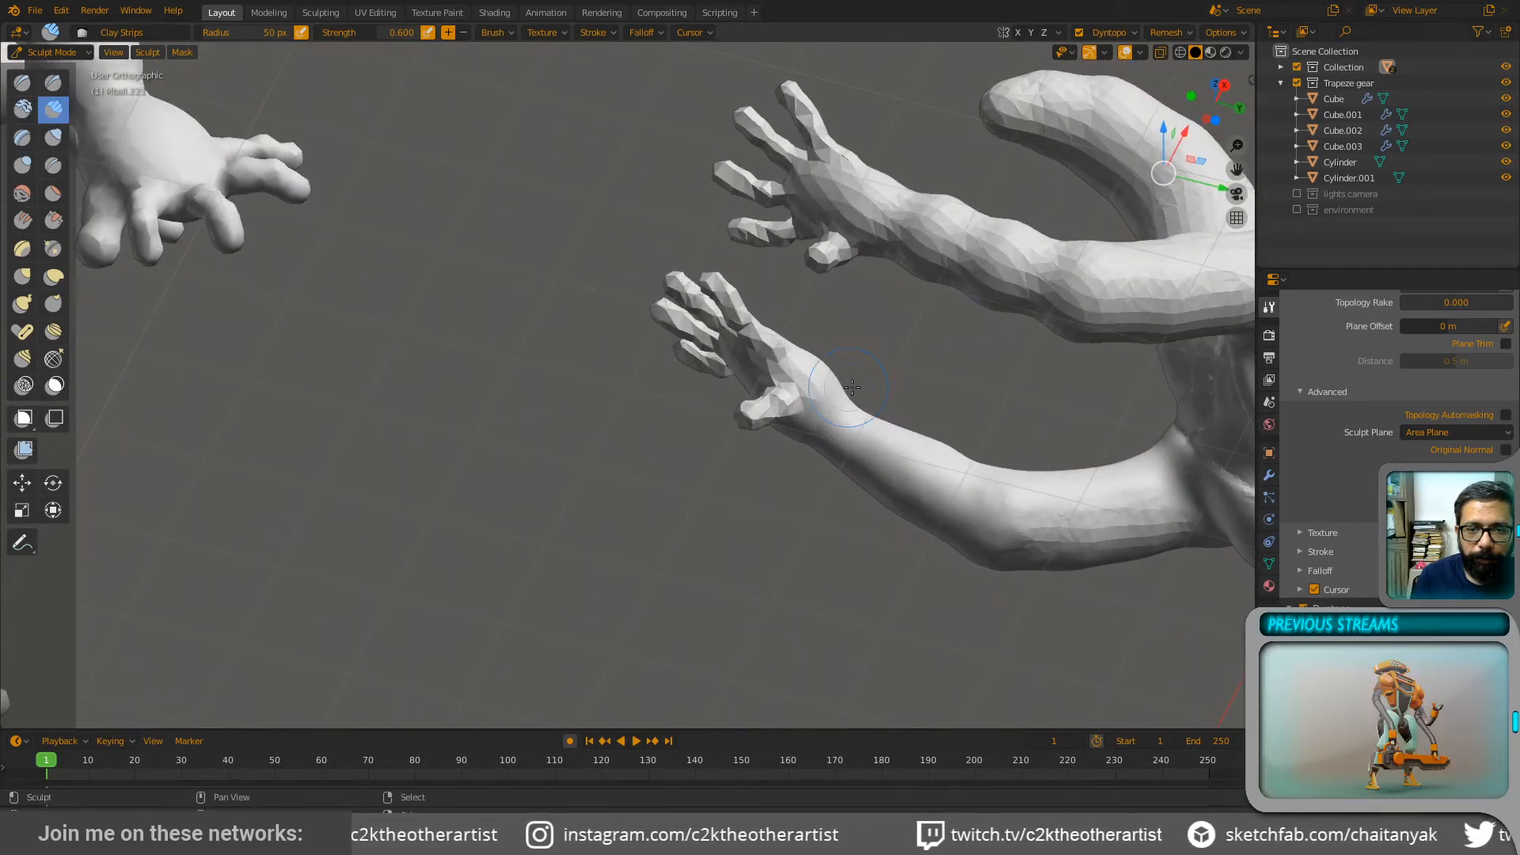
# Step: Build up the back and base of the same hand and smooth its faceted surface into the wrist
pyautogui.moveTo(851, 386)
pyautogui.mouseDown(button='middle')
pyautogui.moveTo(808, 401)
pyautogui.moveTo(800, 443)
pyautogui.moveTo(814, 392)
pyautogui.mouseUp(button='middle')
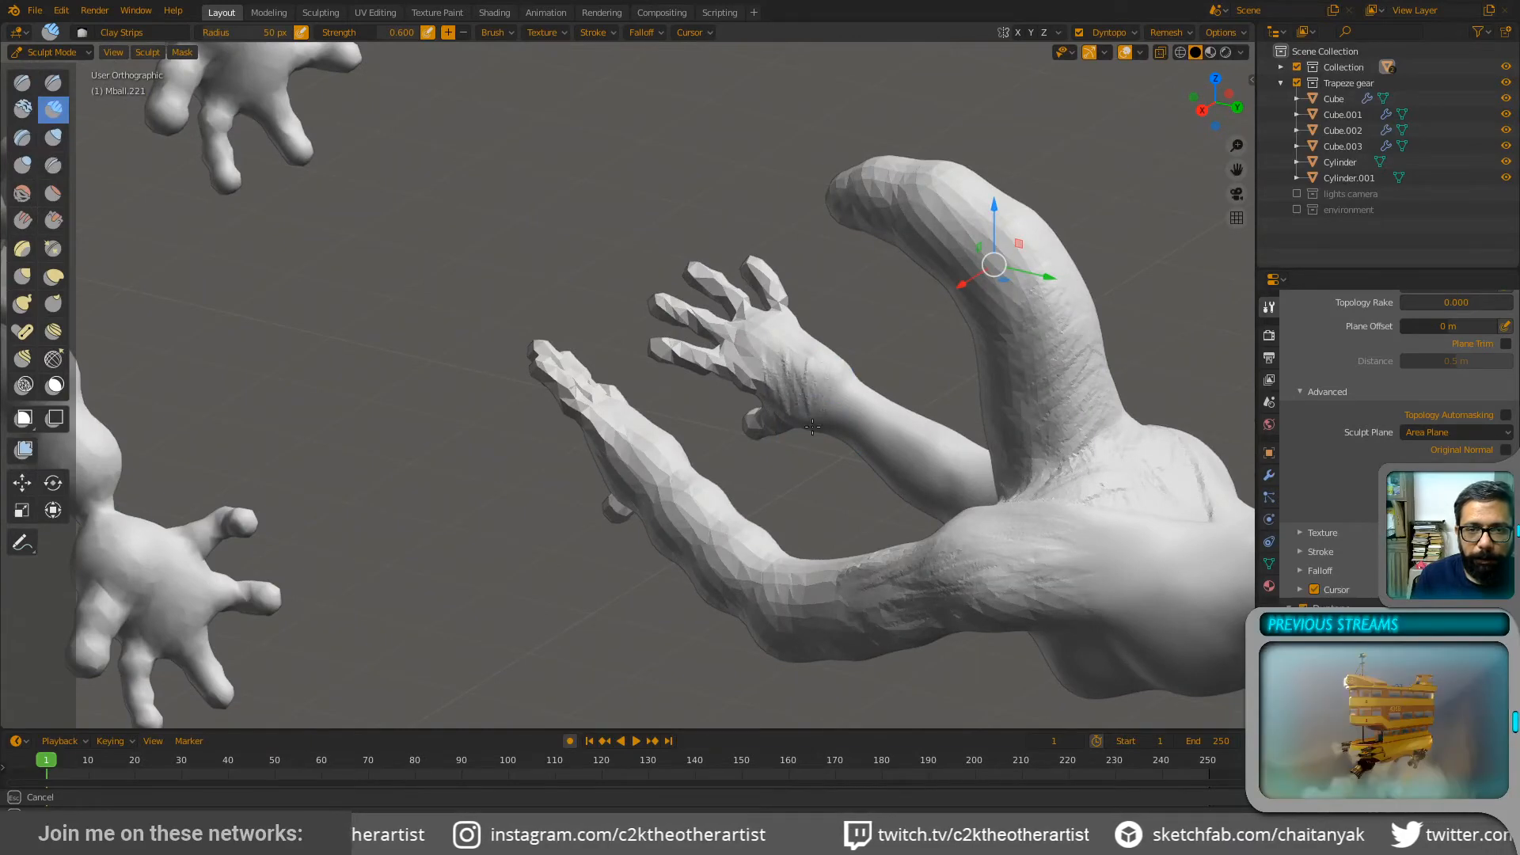
pyautogui.moveTo(775, 354)
pyautogui.mouseDown(button='middle')
pyautogui.moveTo(983, 432)
pyautogui.moveTo(778, 420)
pyautogui.mouseUp(button='middle')
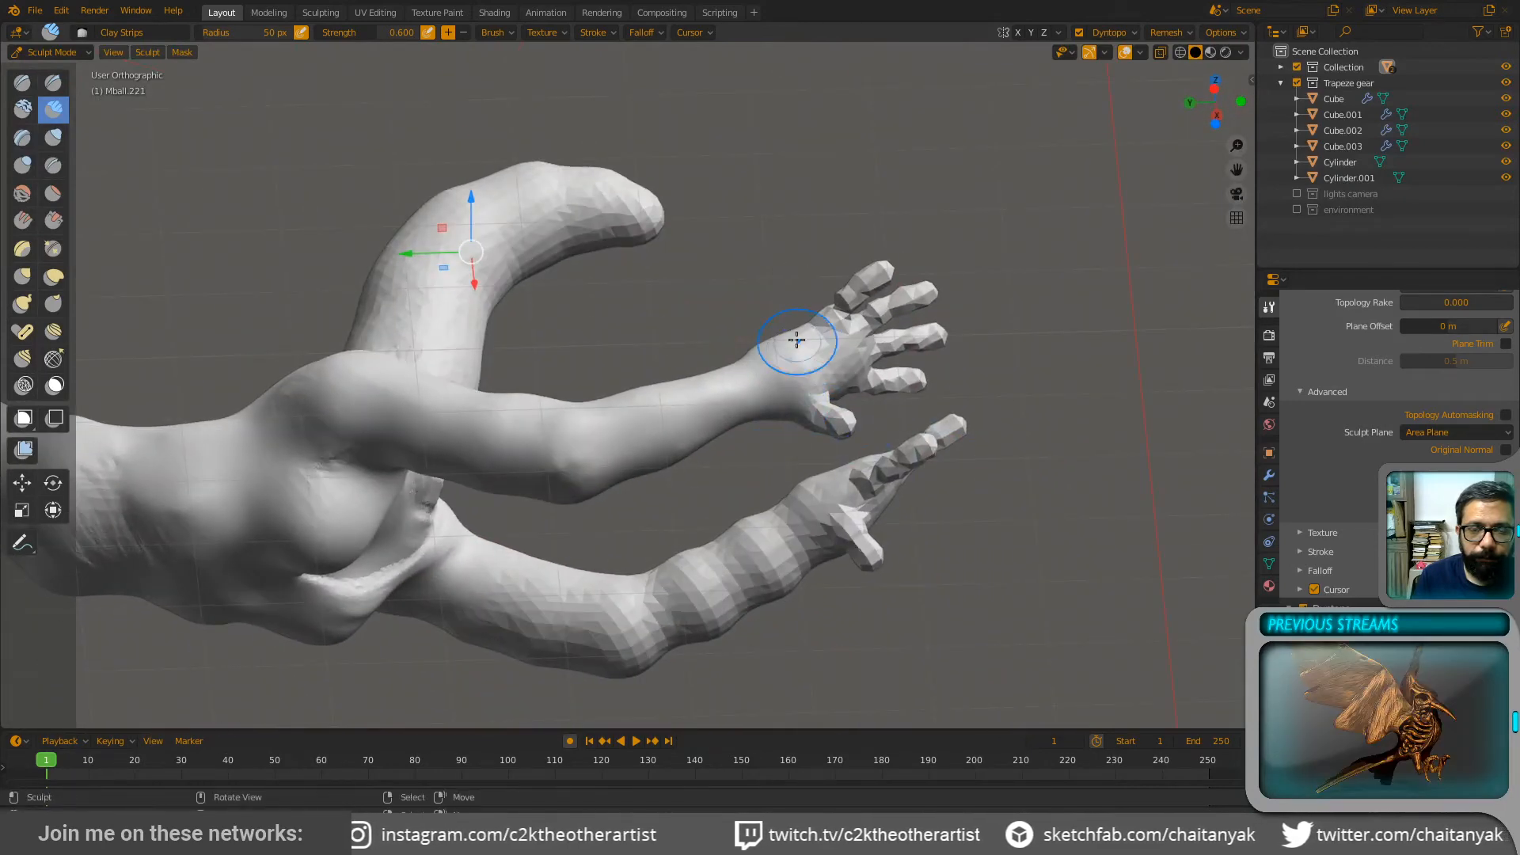
pyautogui.moveTo(796, 340)
pyautogui.mouseDown(button='middle')
pyautogui.moveTo(780, 445)
pyautogui.moveTo(737, 350)
pyautogui.mouseUp(button='middle')
pyautogui.moveTo(737, 351)
pyautogui.mouseDown()
pyautogui.moveTo(723, 348)
pyautogui.moveTo(781, 309)
pyautogui.mouseUp()
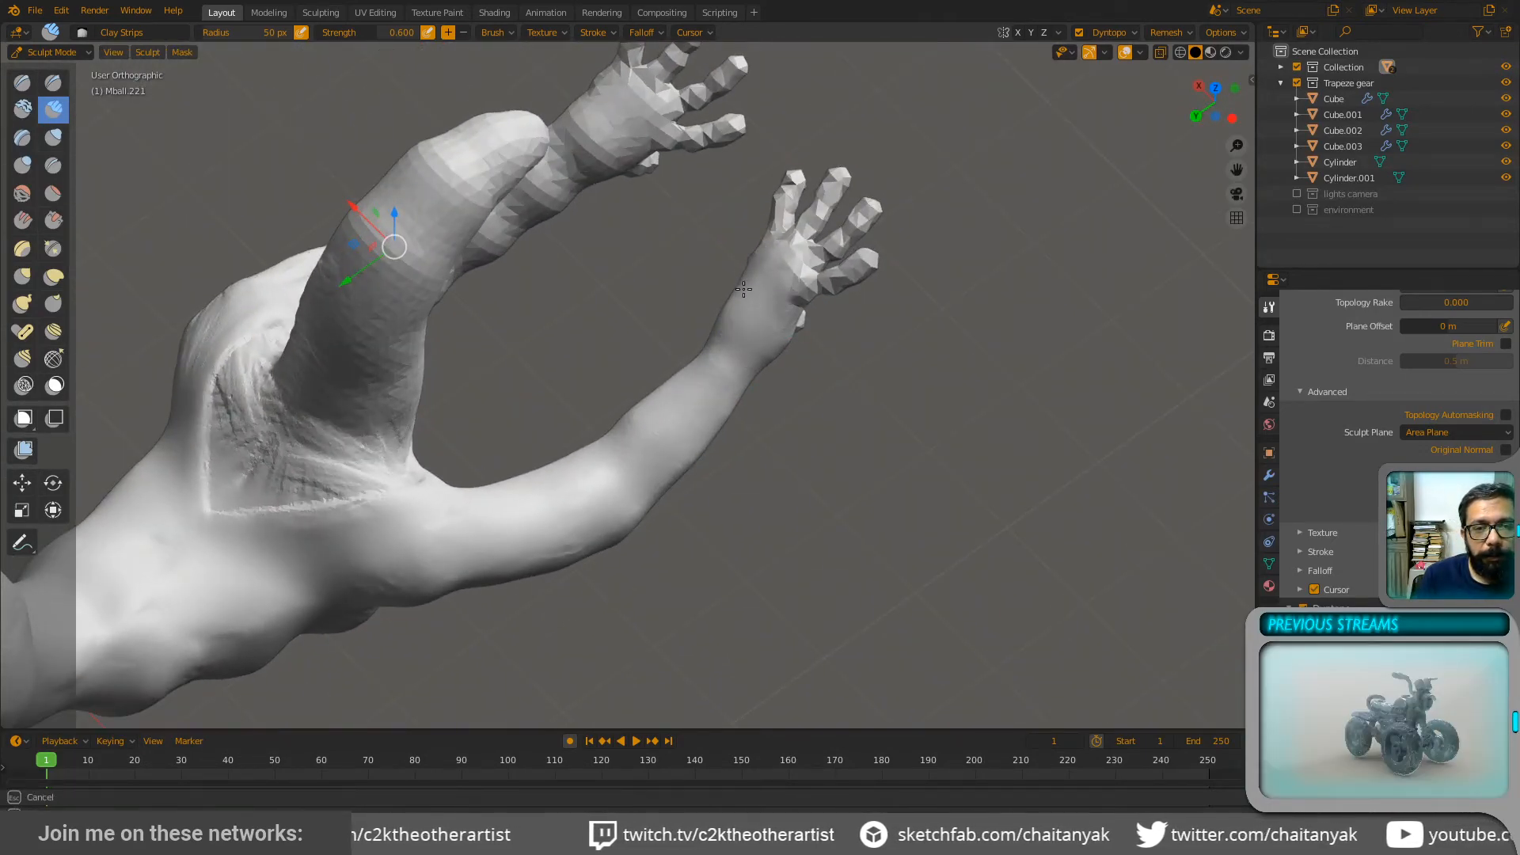
# Step: Lay clay strips lengthwise along the opposite arm's upper arm and forearm to fill its segmented surface
pyautogui.moveTo(743, 288)
pyautogui.mouseDown(button='middle')
pyautogui.moveTo(800, 359)
pyautogui.moveTo(914, 238)
pyautogui.moveTo(841, 277)
pyautogui.moveTo(973, 363)
pyautogui.moveTo(910, 332)
pyautogui.moveTo(941, 508)
pyautogui.moveTo(723, 368)
pyautogui.moveTo(790, 394)
pyautogui.moveTo(889, 332)
pyautogui.moveTo(911, 365)
pyautogui.moveTo(955, 336)
pyautogui.mouseUp(button='middle')
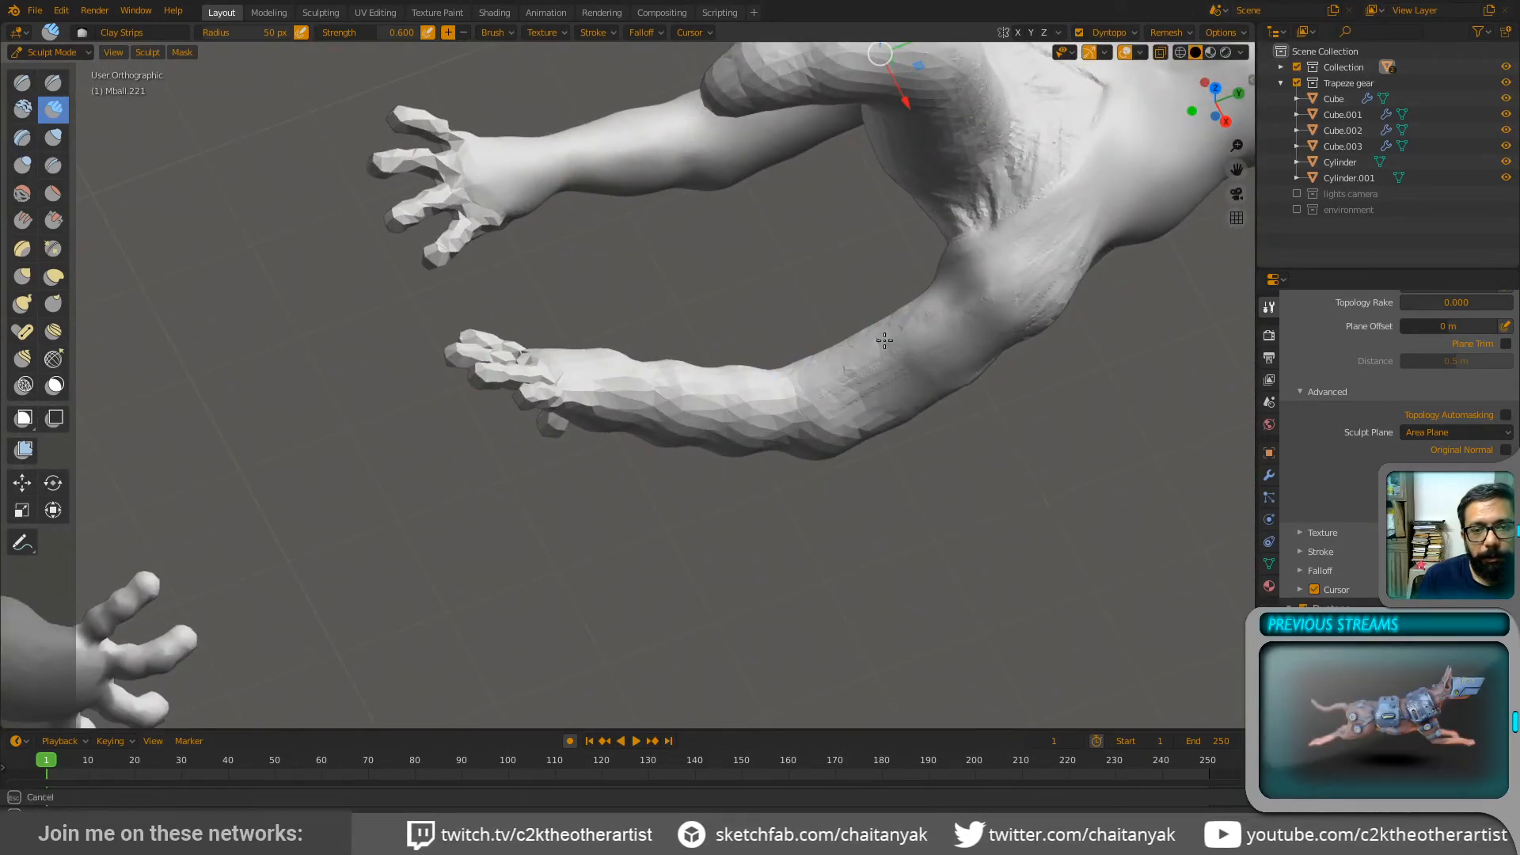
pyautogui.moveTo(893, 362); pyautogui.dragTo(872, 401)
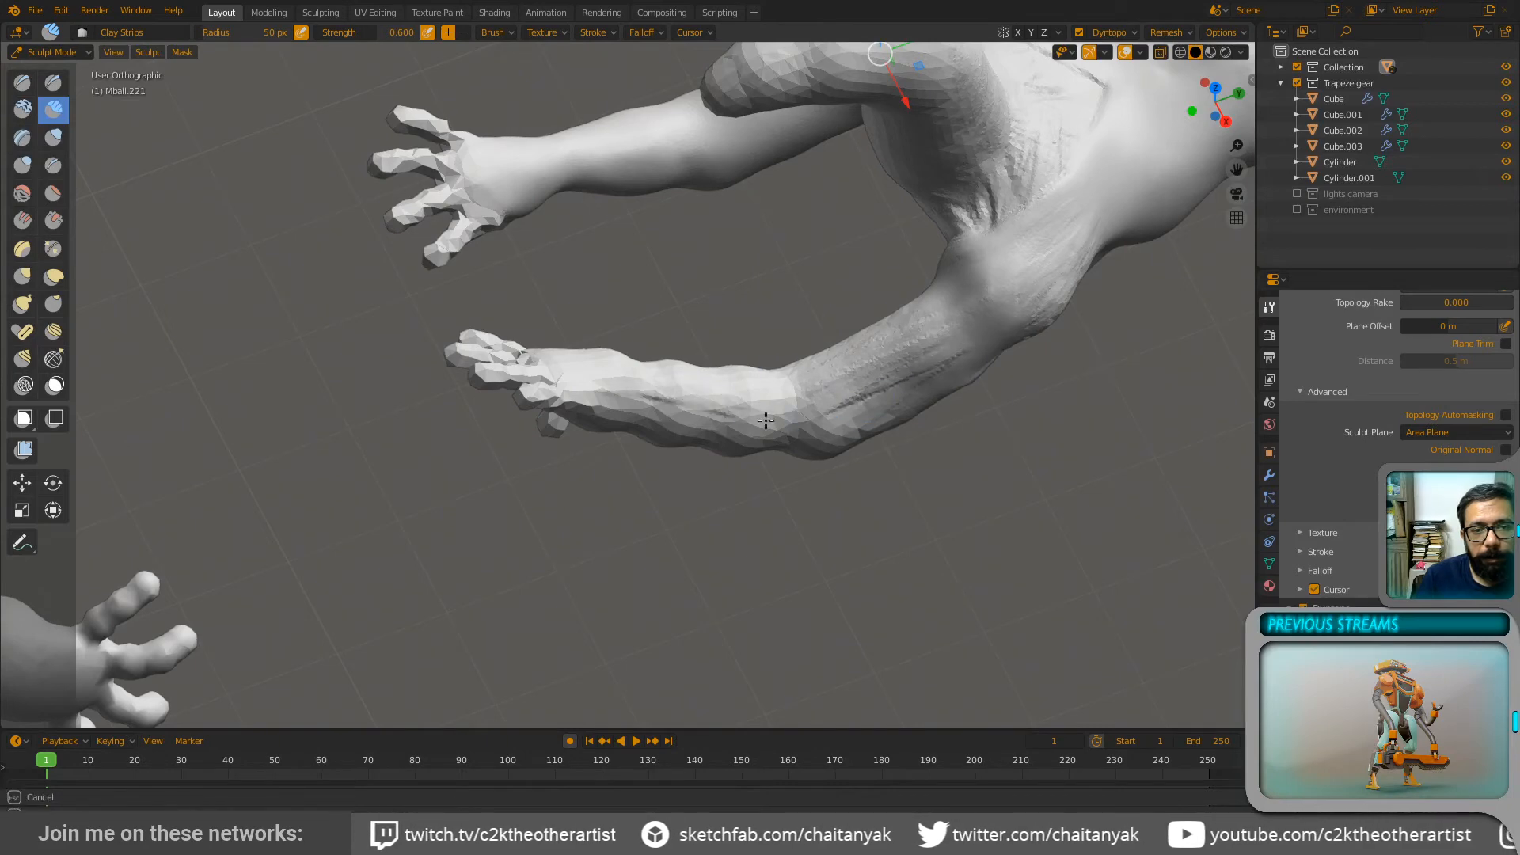
pyautogui.moveTo(765, 420); pyautogui.dragTo(719, 393)
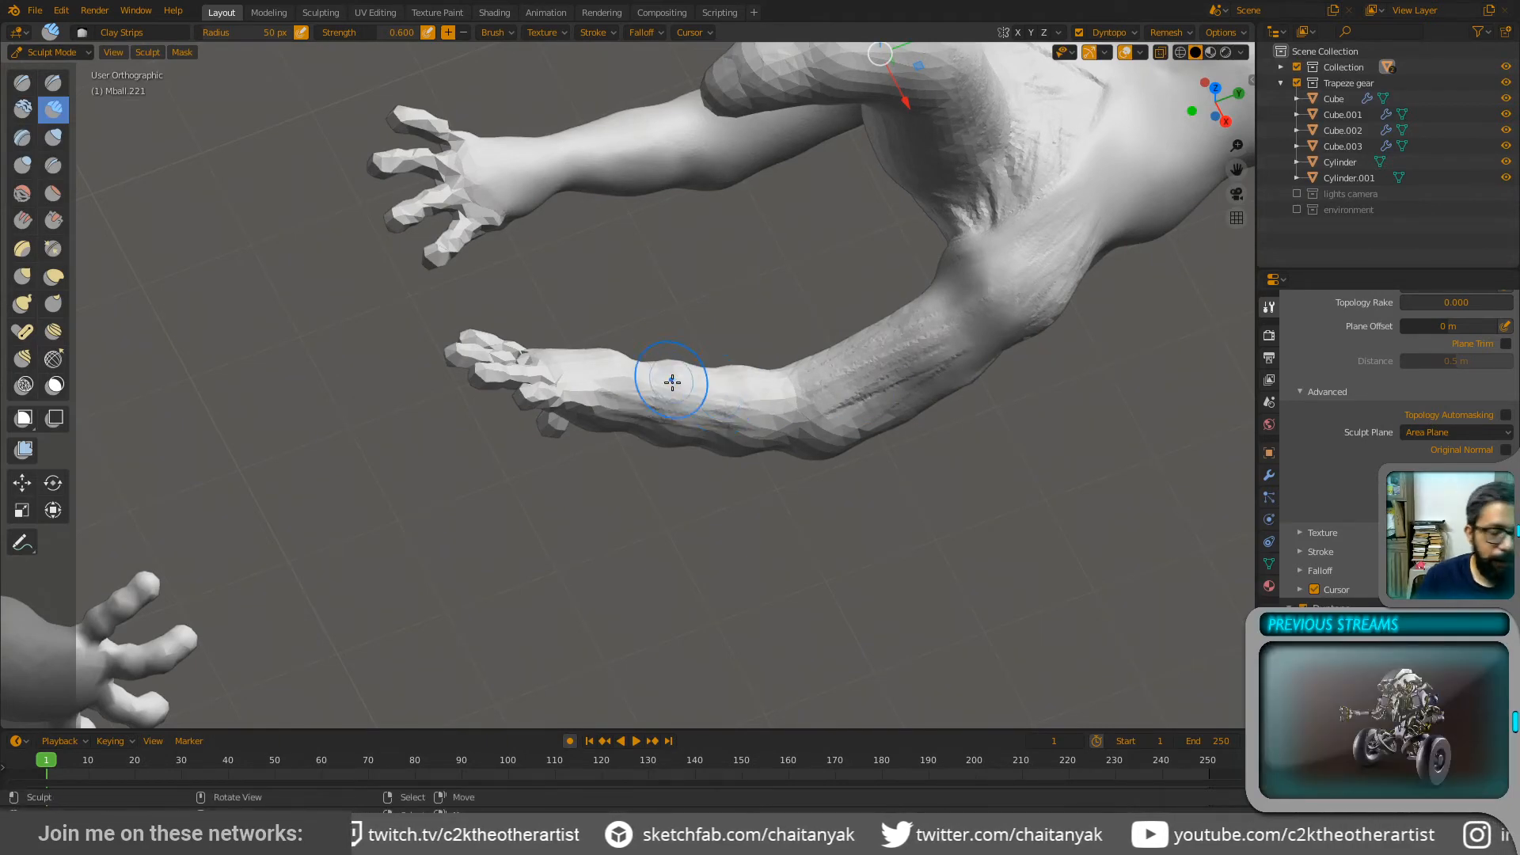
pyautogui.moveTo(679, 380)
pyautogui.mouseDown(button='middle')
pyautogui.moveTo(747, 393)
pyautogui.moveTo(698, 318)
pyautogui.mouseUp(button='middle')
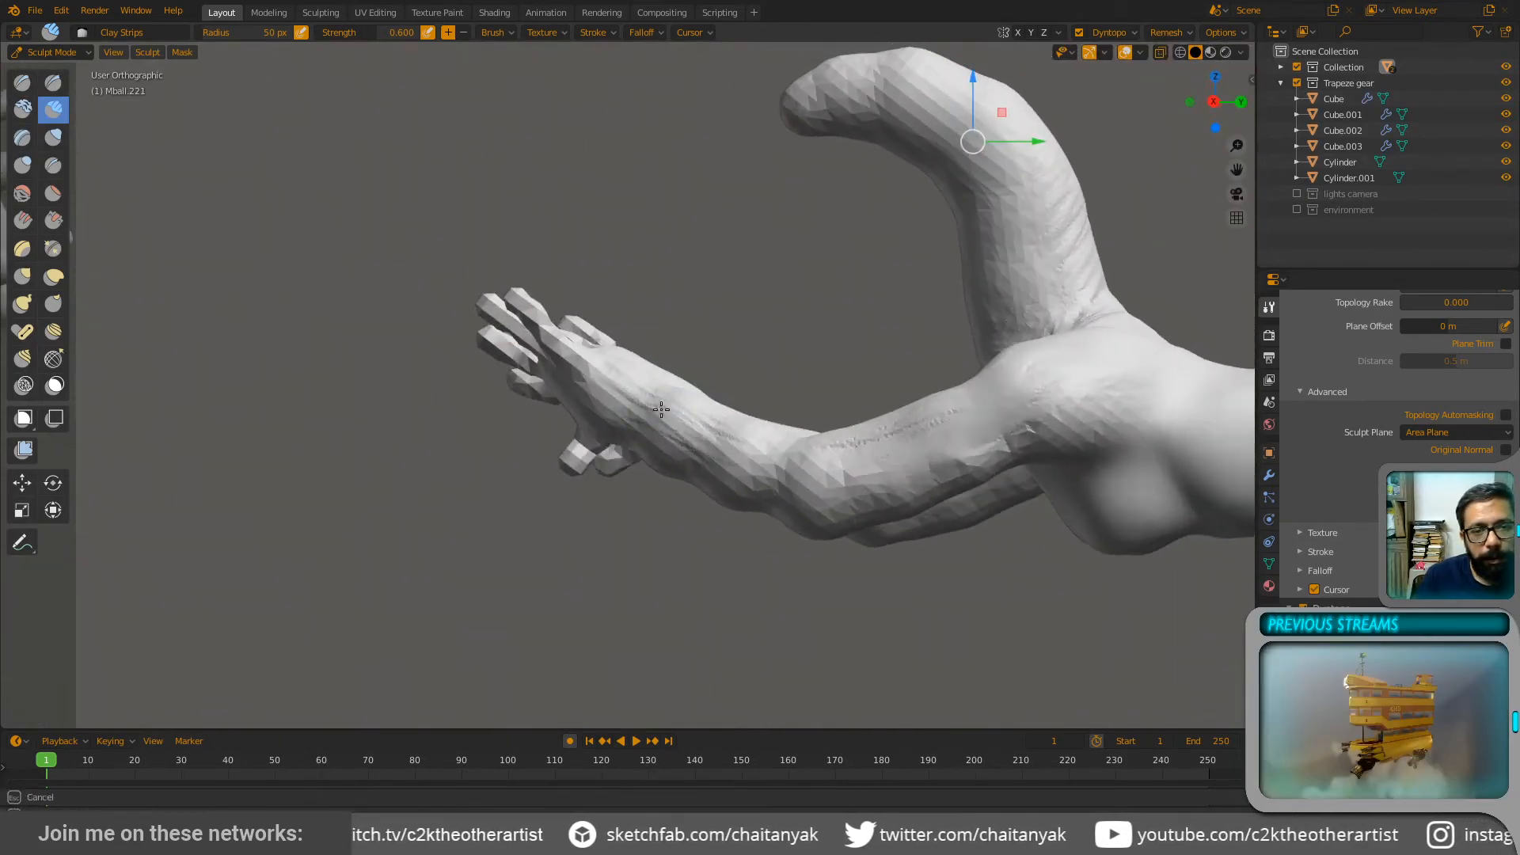
pyautogui.moveTo(699, 433); pyautogui.dragTo(888, 456)
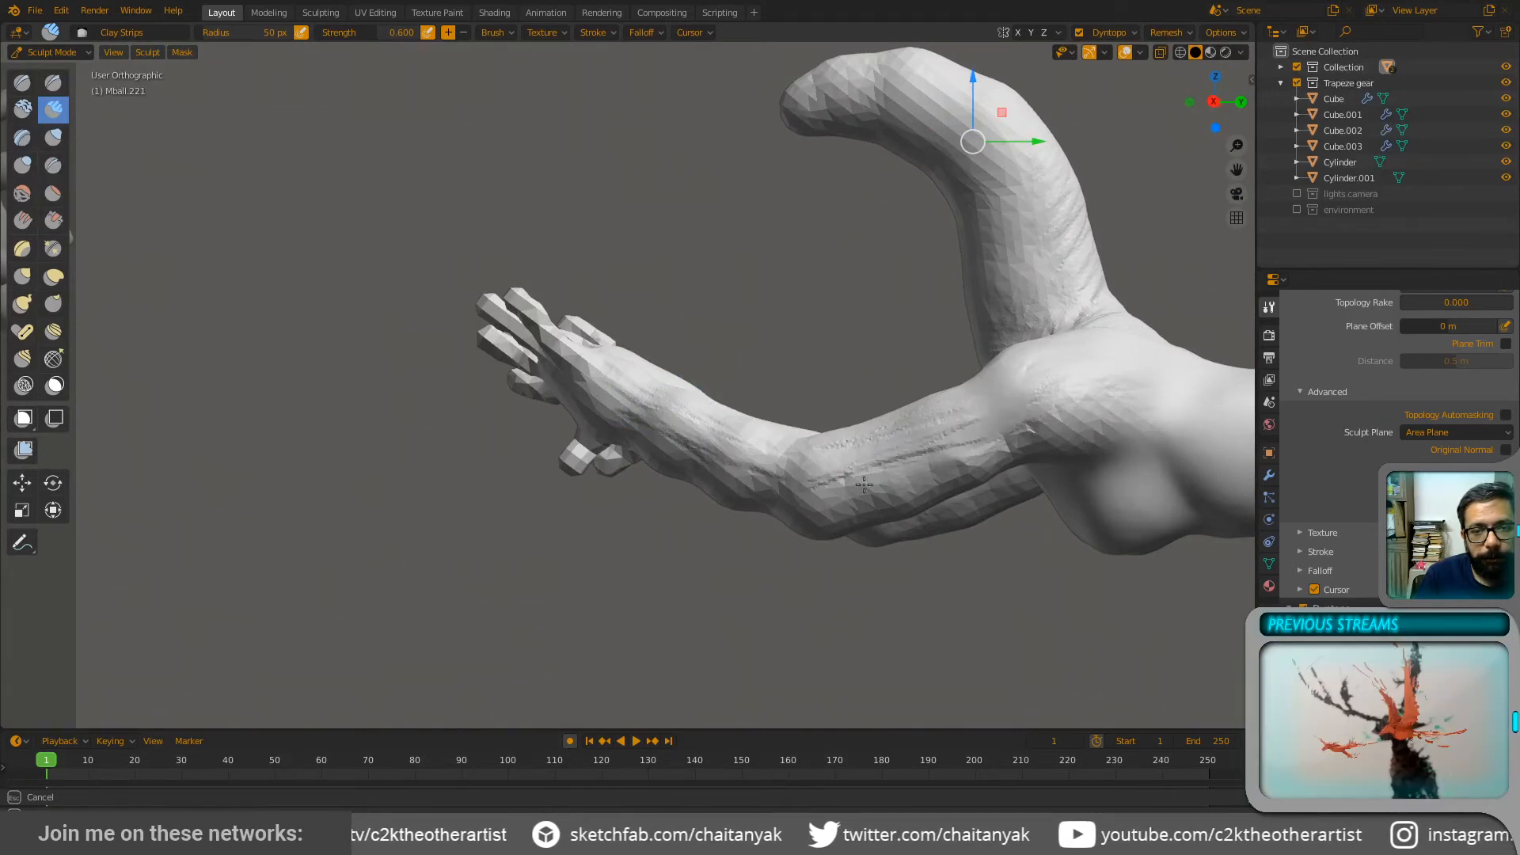
# Step: Build up the outer side of that upper arm and smooth the arm from the shoulder past the elbow
pyautogui.moveTo(905, 485); pyautogui.dragTo(1008, 419, button='middle')
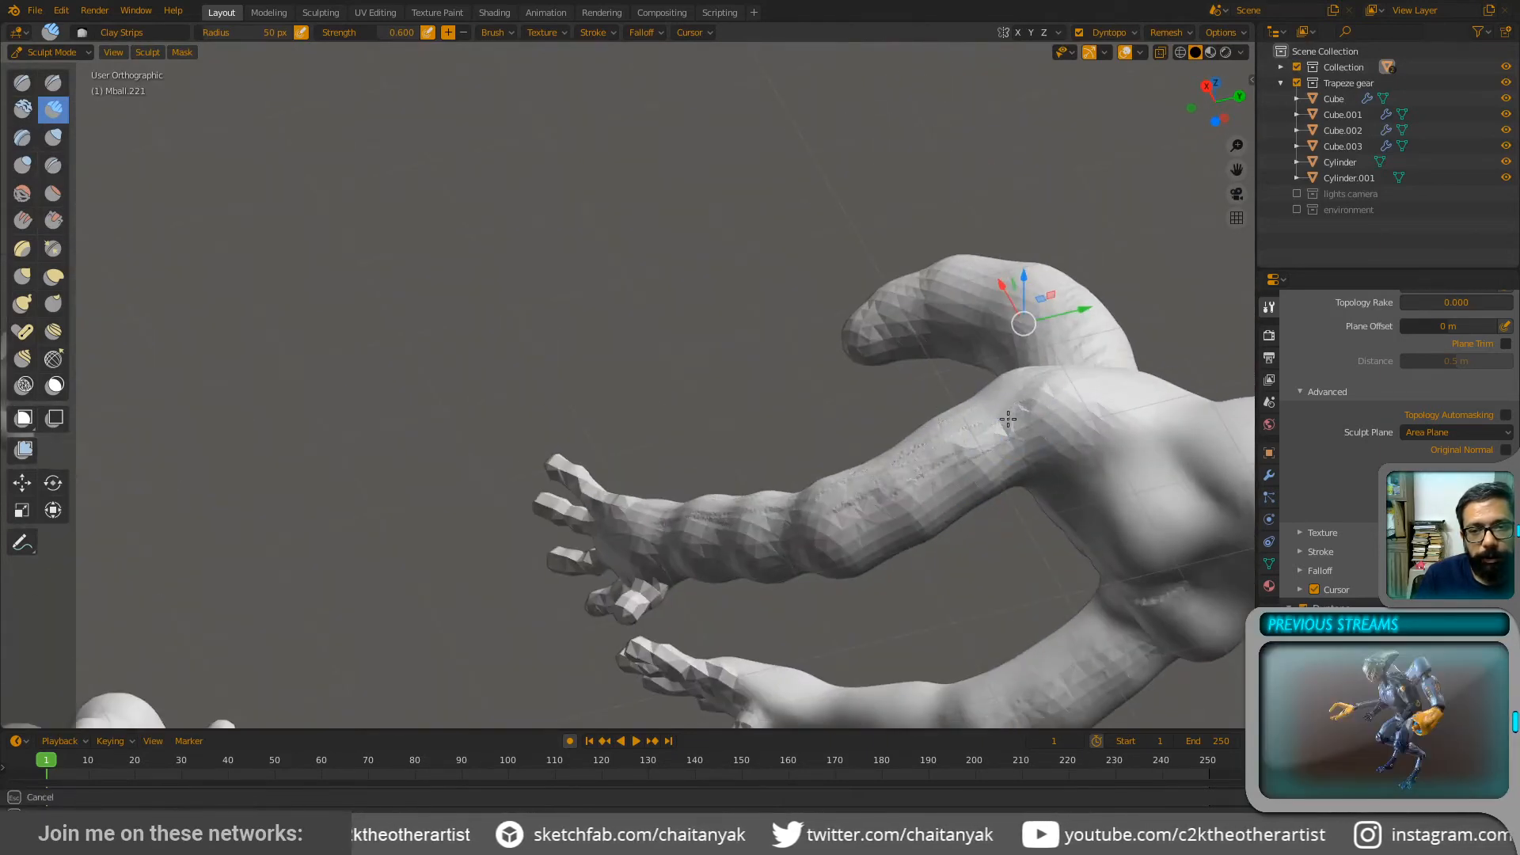
pyautogui.moveTo(1052, 402)
pyautogui.mouseDown()
pyautogui.moveTo(922, 475)
pyautogui.moveTo(859, 538)
pyautogui.moveTo(841, 518)
pyautogui.moveTo(930, 546)
pyautogui.mouseUp()
pyautogui.moveTo(843, 447)
pyautogui.mouseDown()
pyautogui.moveTo(772, 459)
pyautogui.moveTo(742, 417)
pyautogui.moveTo(779, 472)
pyautogui.moveTo(724, 440)
pyautogui.moveTo(839, 445)
pyautogui.mouseUp()
pyautogui.moveTo(910, 451)
pyautogui.keyDown('shift'); pyautogui.mouseDown()
pyautogui.moveTo(974, 451)
pyautogui.moveTo(910, 467)
pyautogui.mouseUp(); pyautogui.keyUp('shift')
pyautogui.moveTo(951, 441); pyautogui.dragTo(795, 369, button='middle')
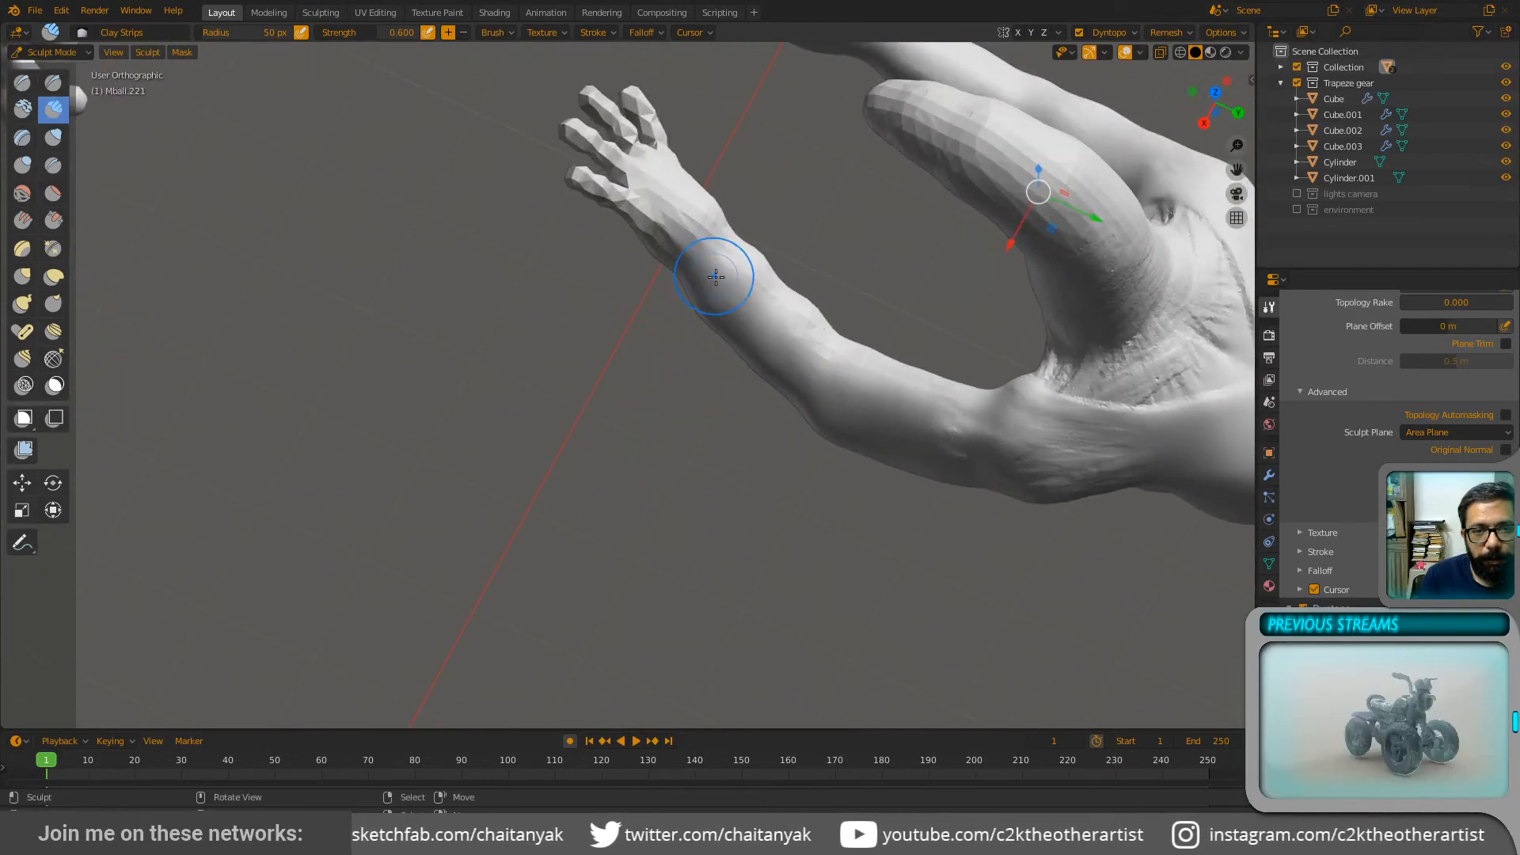
# Step: Fill the grooves around the second arm's forearm with clay strips and smooth its rings into one continuous form
pyautogui.keyDown('shift'); pyautogui.moveTo(708, 271); pyautogui.dragTo(802, 395); pyautogui.keyUp('shift')
pyautogui.moveTo(713, 274); pyautogui.dragTo(787, 346)
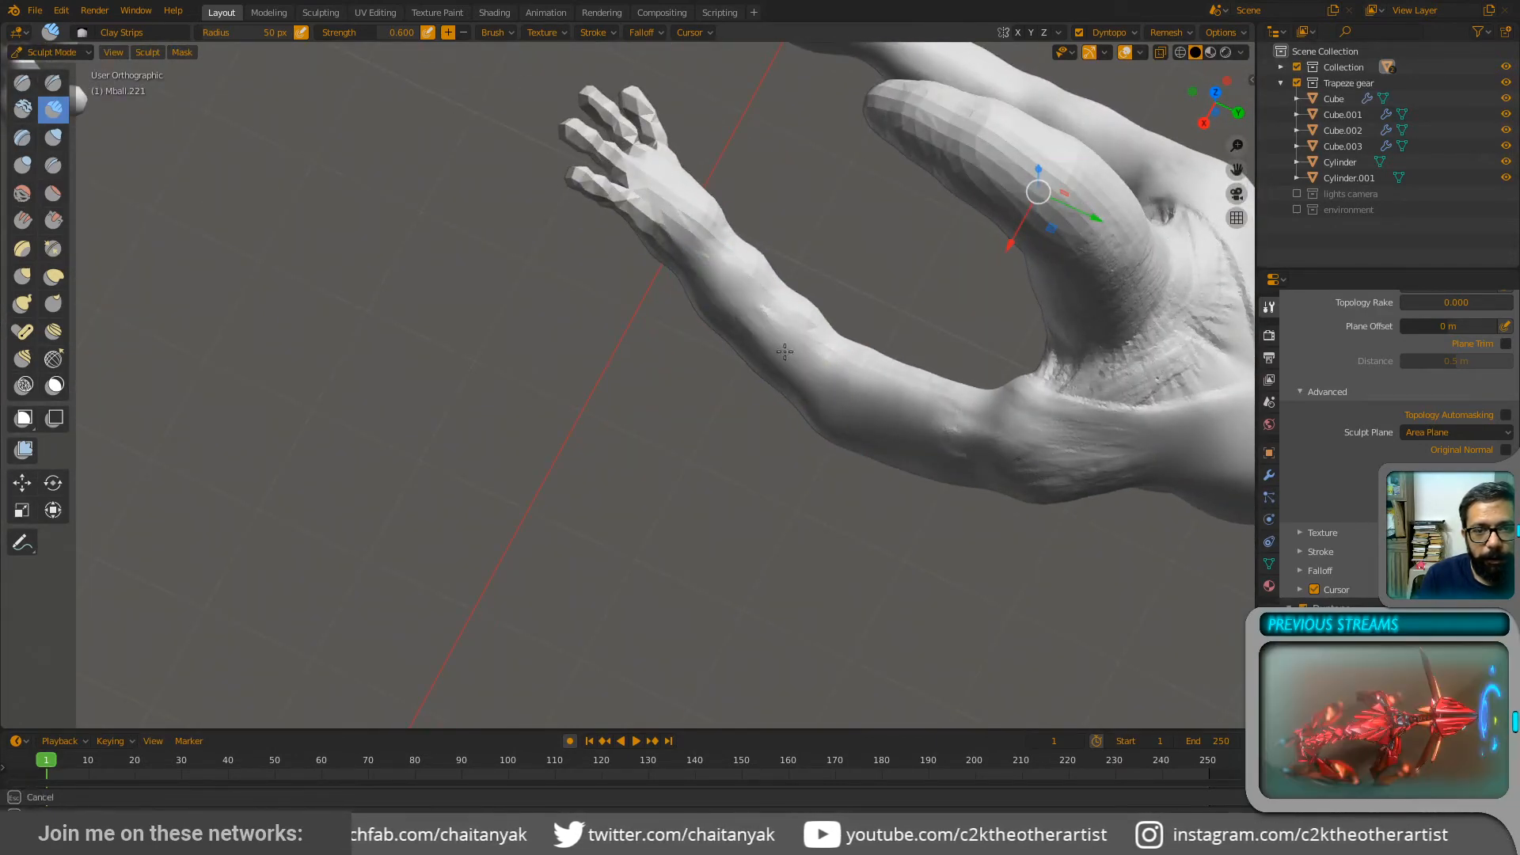
pyautogui.moveTo(864, 367)
pyautogui.mouseDown(button='middle')
pyautogui.moveTo(628, 297)
pyautogui.moveTo(744, 362)
pyautogui.mouseUp(button='middle')
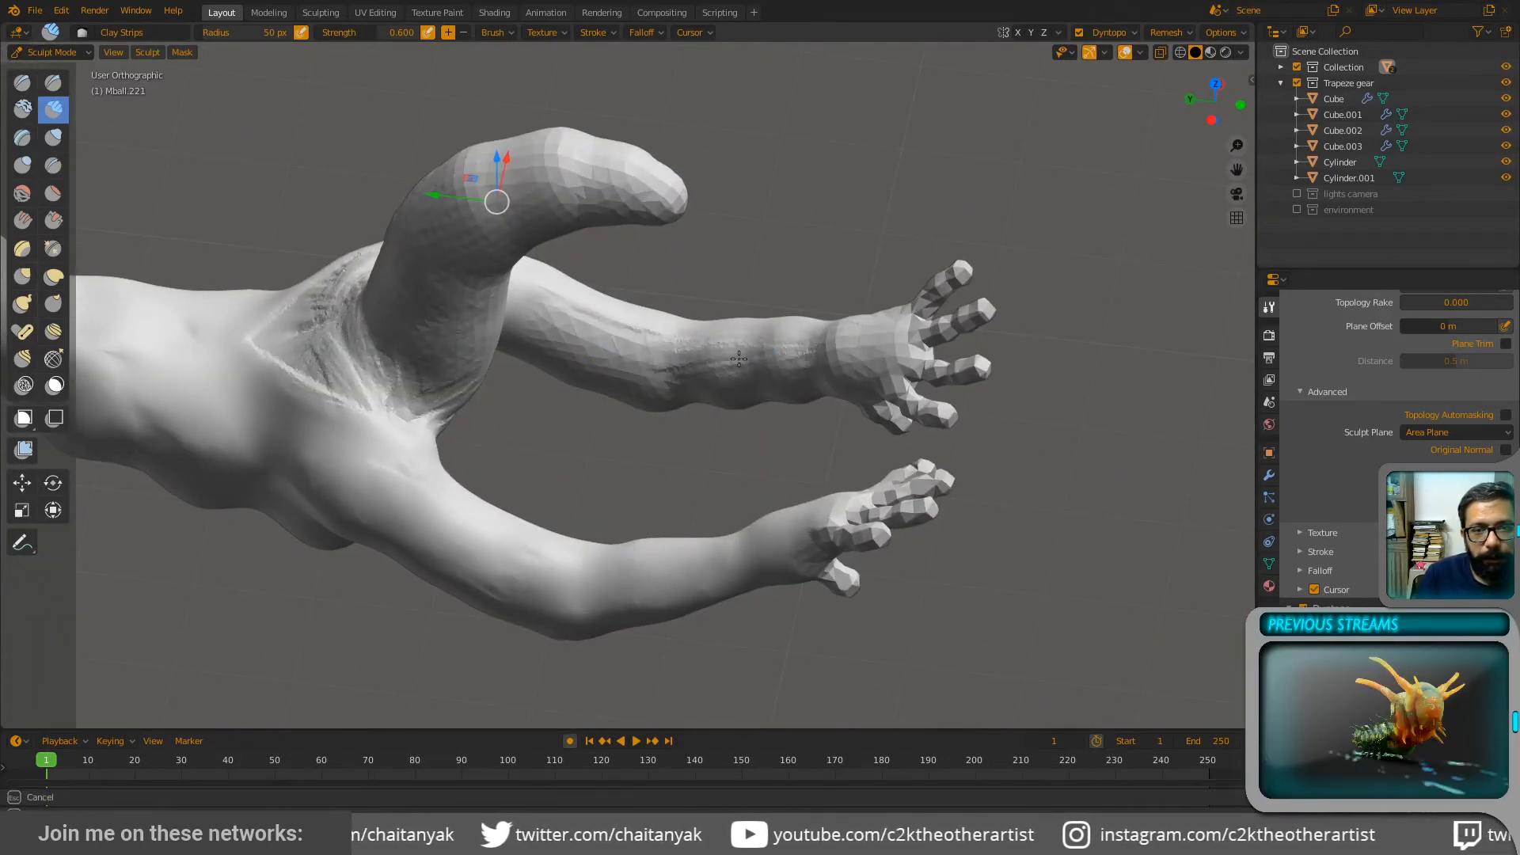
pyautogui.moveTo(739, 358)
pyautogui.mouseDown(button='middle')
pyautogui.moveTo(800, 361)
pyautogui.moveTo(789, 261)
pyautogui.moveTo(769, 404)
pyautogui.mouseUp(button='middle')
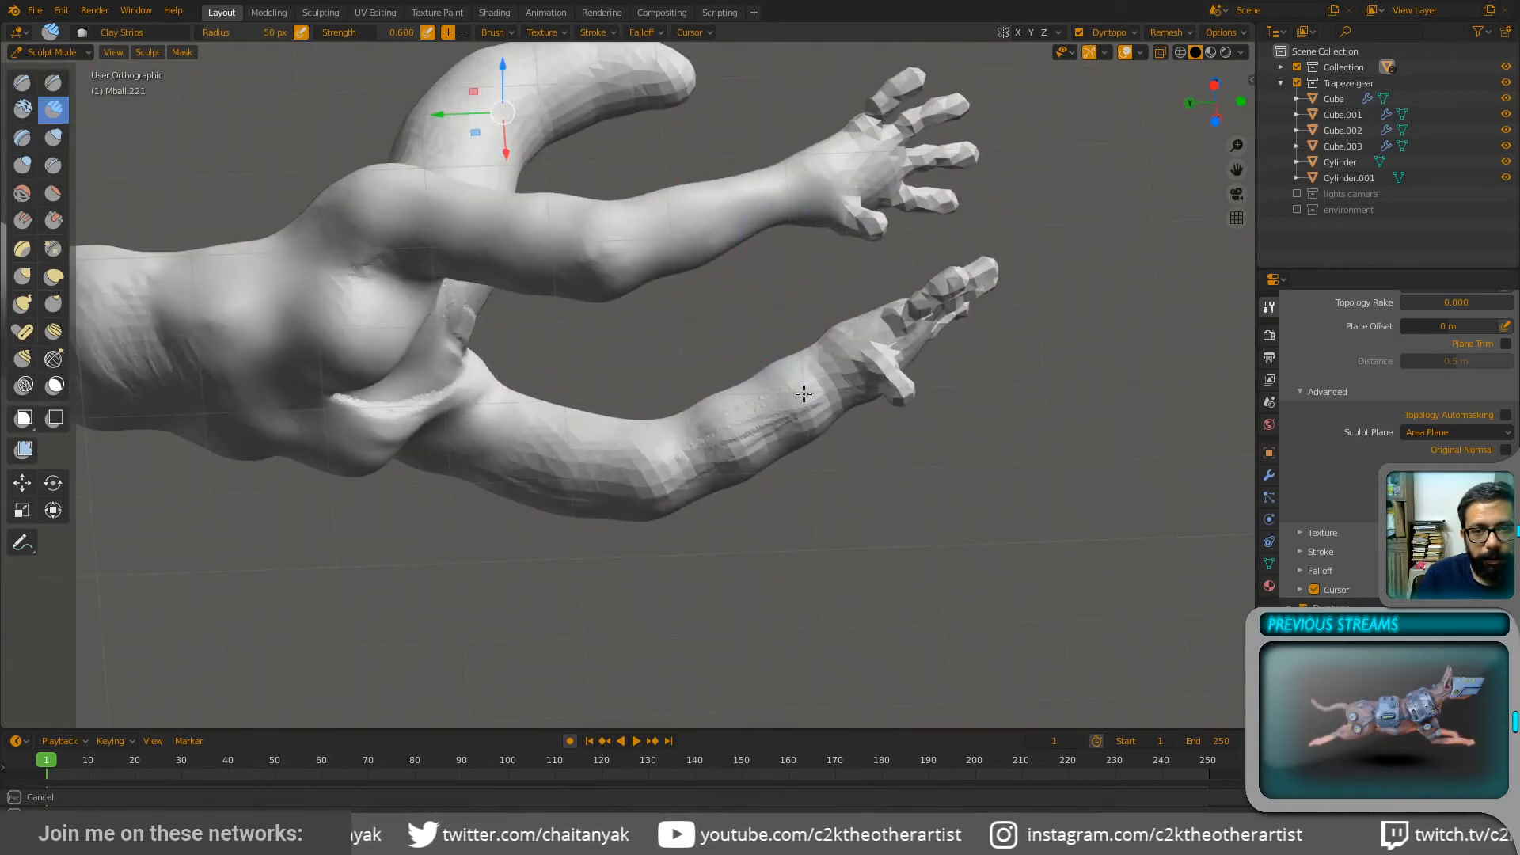
pyautogui.moveTo(807, 397); pyautogui.dragTo(682, 485)
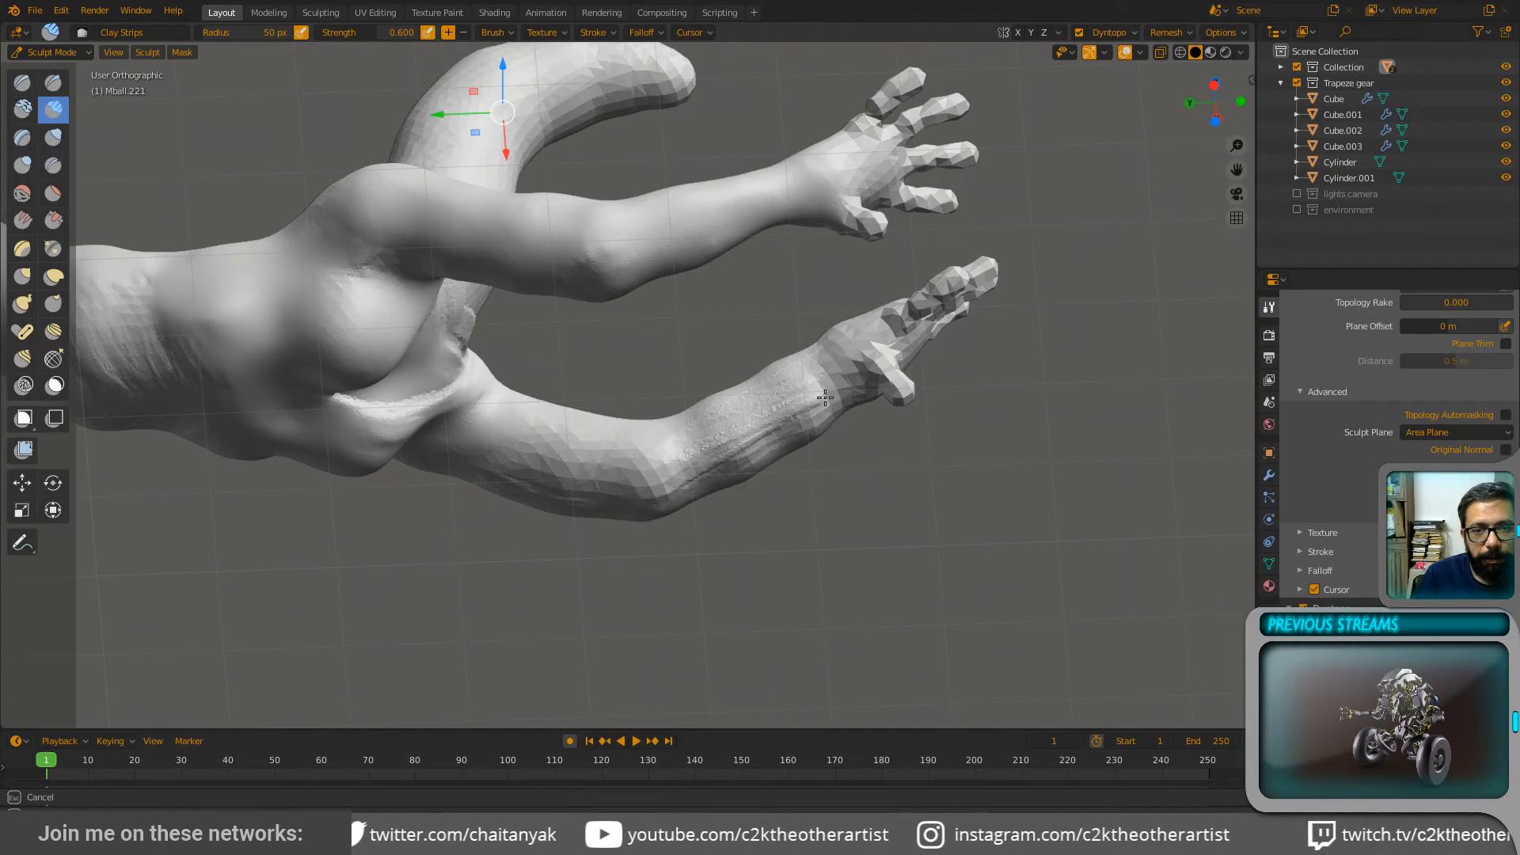
pyautogui.hotkey('ctrl', 'z')
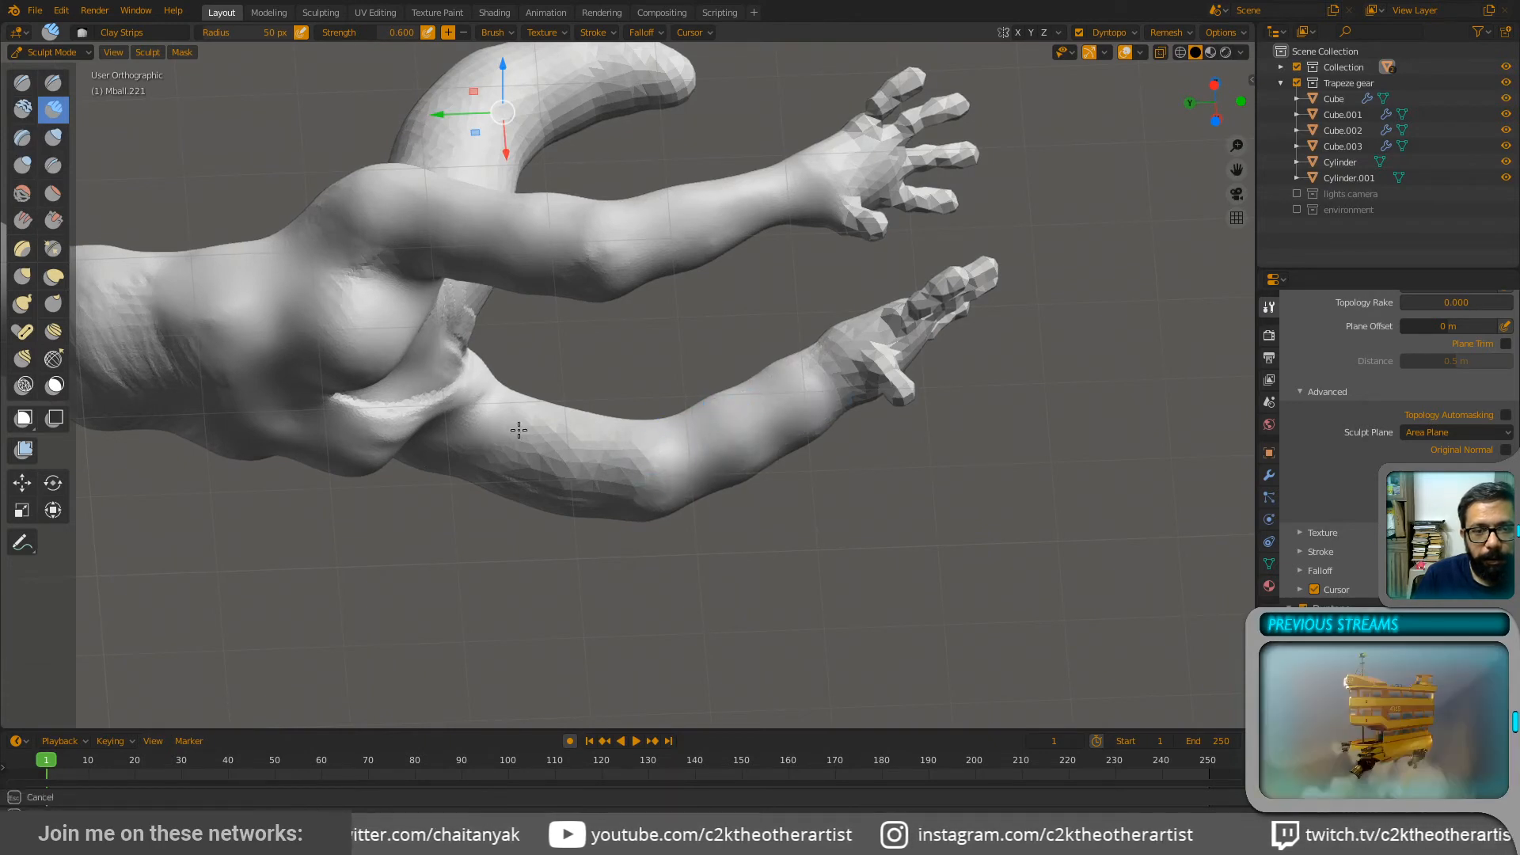
# Step: Build up the inner side of the second upper arm and elbow, and smooth them into the forearm
pyautogui.moveTo(637, 454); pyautogui.dragTo(505, 430)
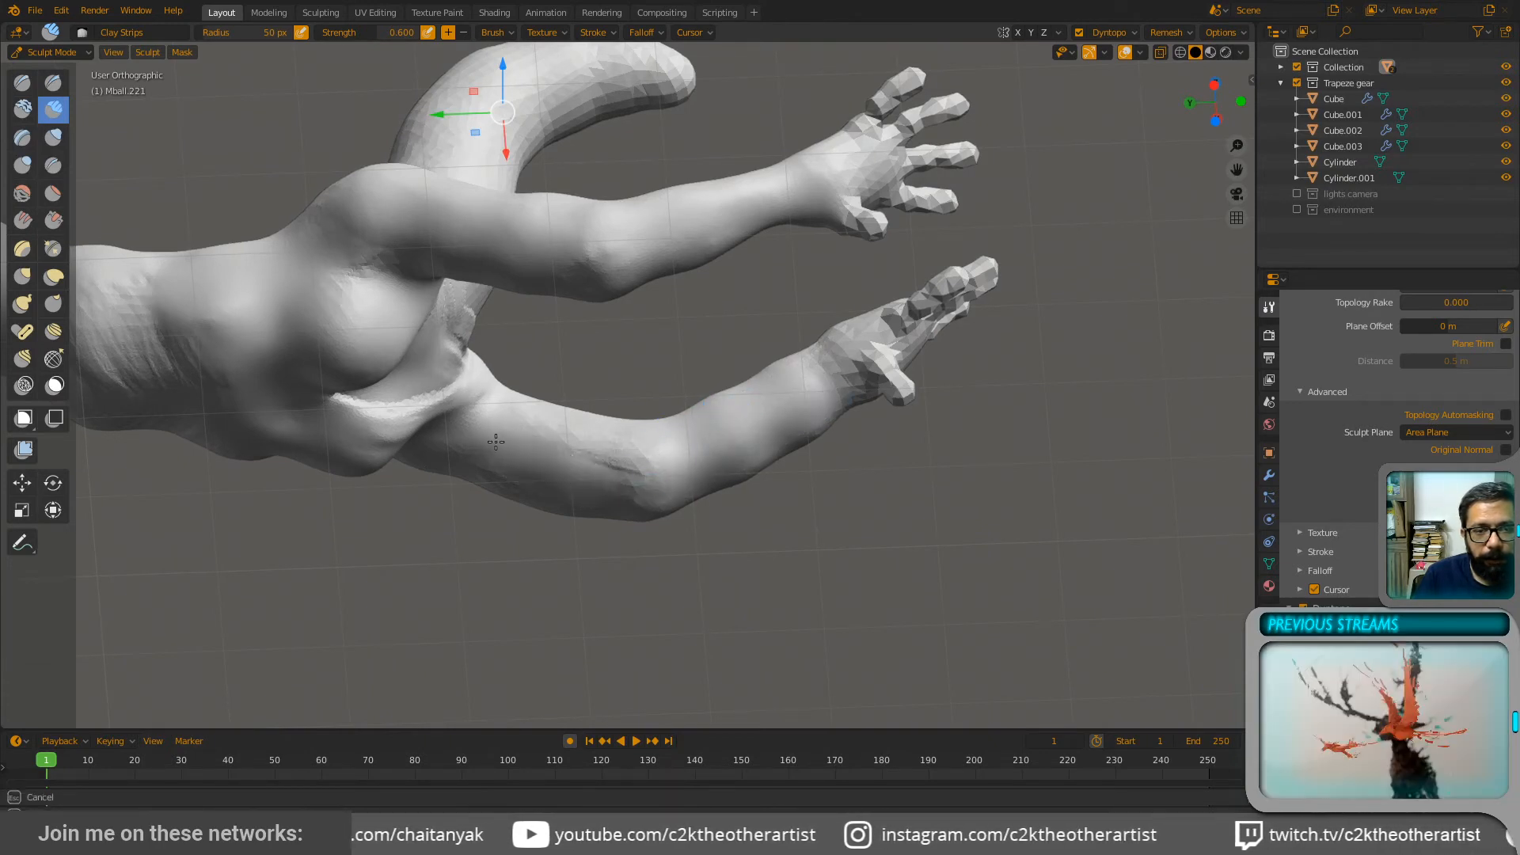
pyautogui.moveTo(670, 479)
pyautogui.mouseDown(button='middle')
pyautogui.moveTo(641, 363)
pyautogui.moveTo(692, 404)
pyautogui.moveTo(630, 456)
pyautogui.mouseUp(button='middle')
pyautogui.moveTo(630, 457)
pyautogui.mouseDown()
pyautogui.moveTo(678, 424)
pyautogui.moveTo(631, 434)
pyautogui.mouseUp()
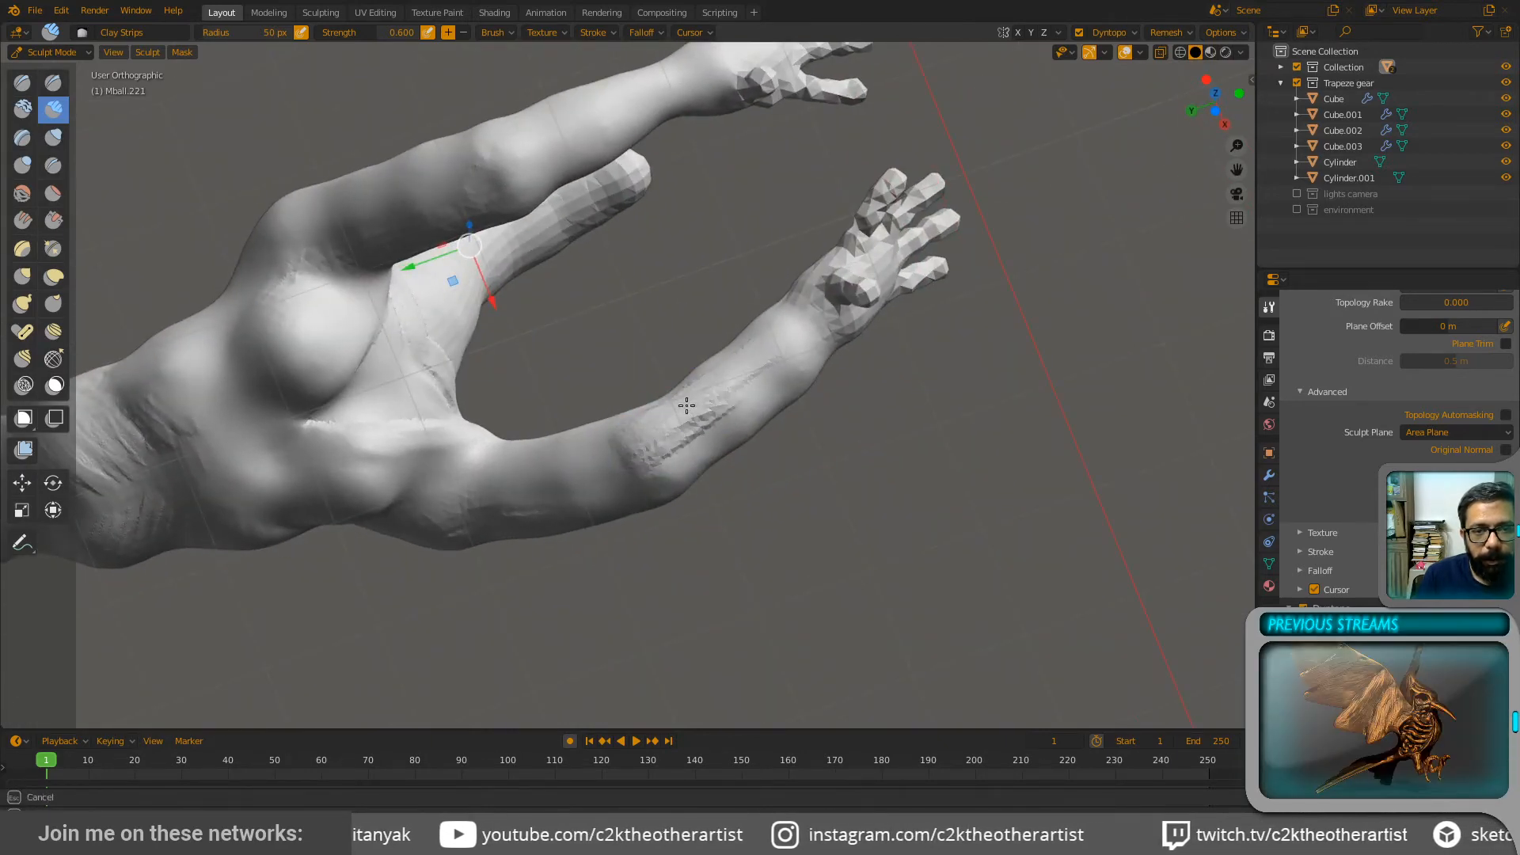
pyautogui.moveTo(657, 452); pyautogui.dragTo(755, 372, button='middle')
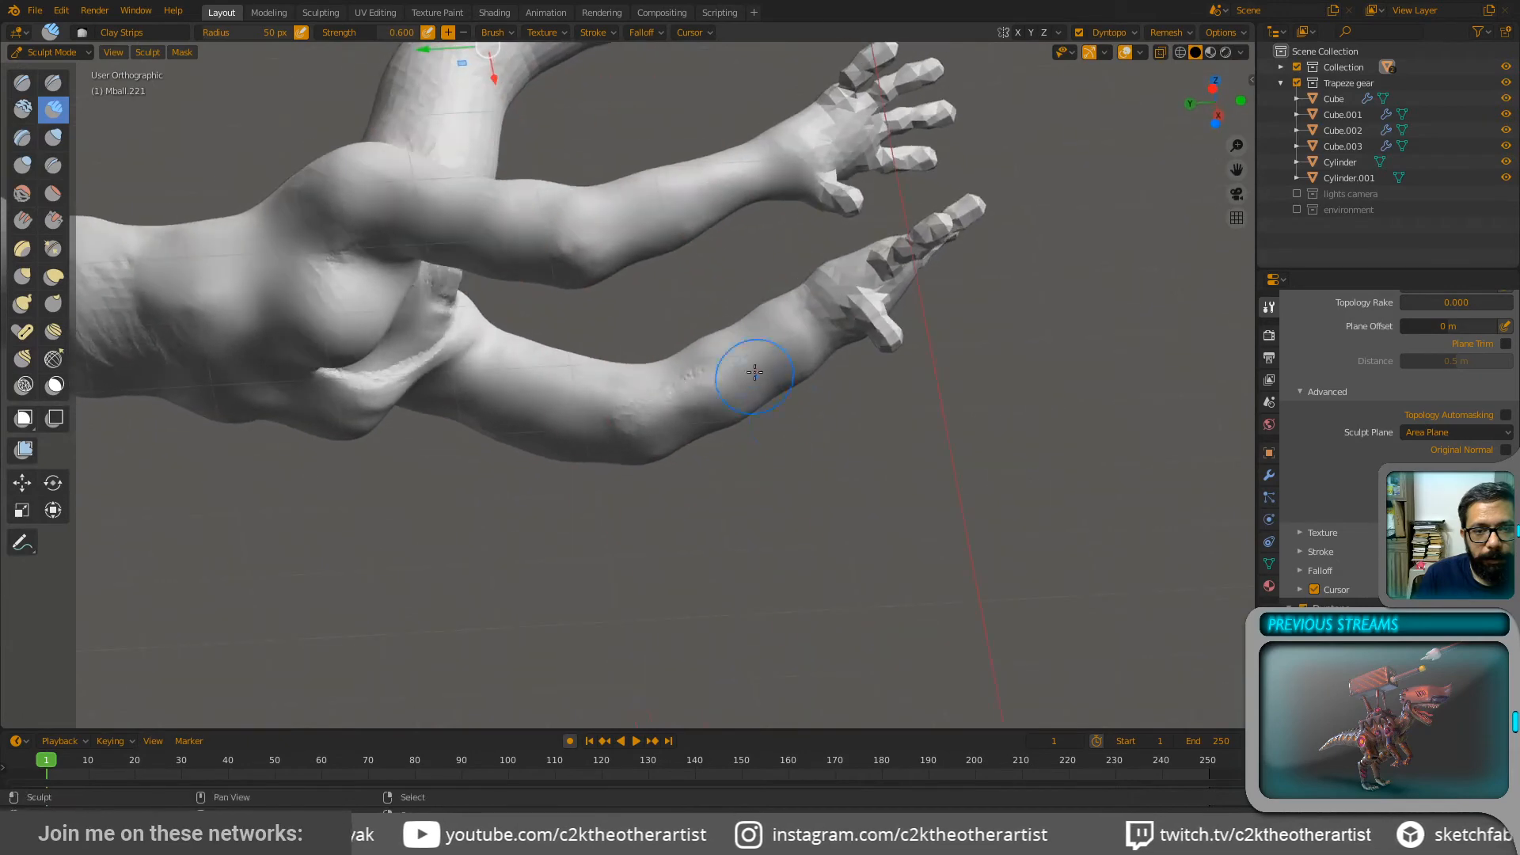
pyautogui.keyDown('shift'); pyautogui.moveTo(627, 414); pyautogui.dragTo(616, 448); pyautogui.keyUp('shift')
pyautogui.moveTo(740, 372)
pyautogui.mouseDown(button='middle')
pyautogui.moveTo(602, 336)
pyautogui.moveTo(620, 302)
pyautogui.moveTo(590, 314)
pyautogui.mouseUp(button='middle')
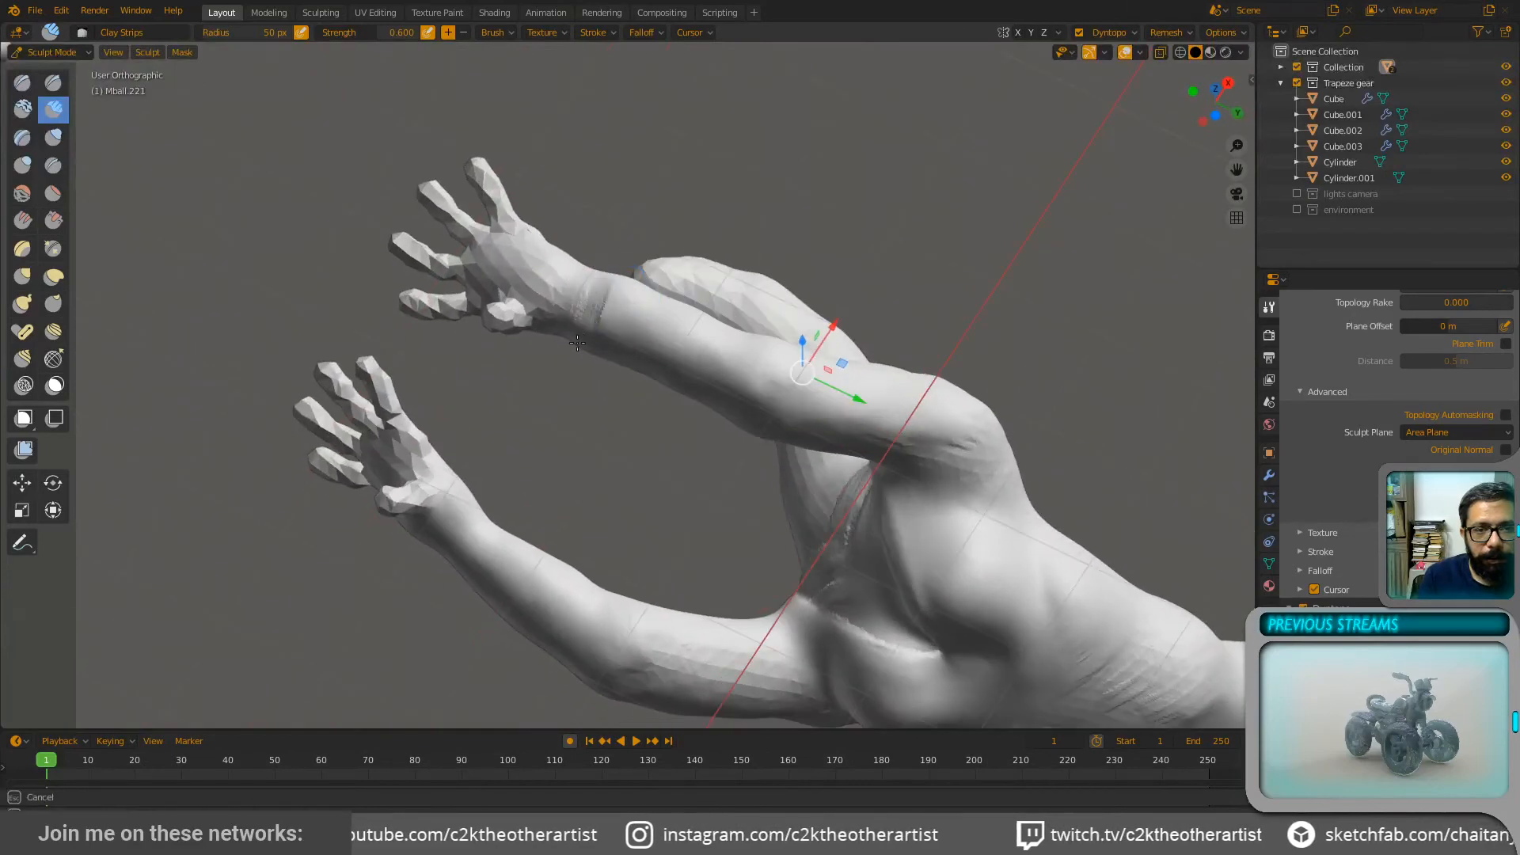
# Step: Wrap clay strips around the first arm's wrist and lower forearm and smooth them into one continuous surface
pyautogui.moveTo(584, 280); pyautogui.dragTo(625, 287)
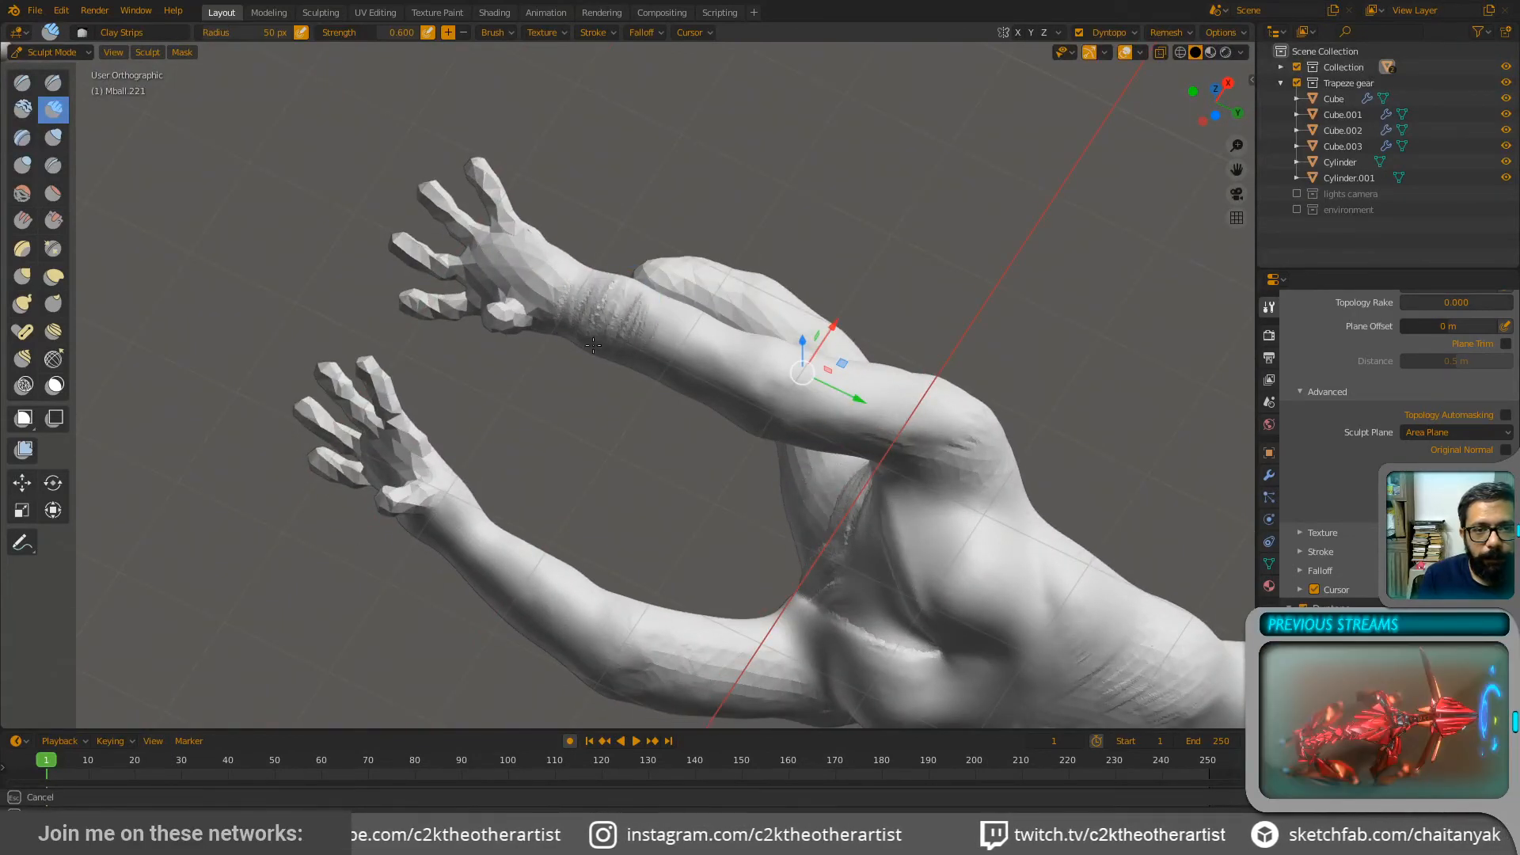
pyautogui.moveTo(593, 345); pyautogui.dragTo(613, 307, button='middle')
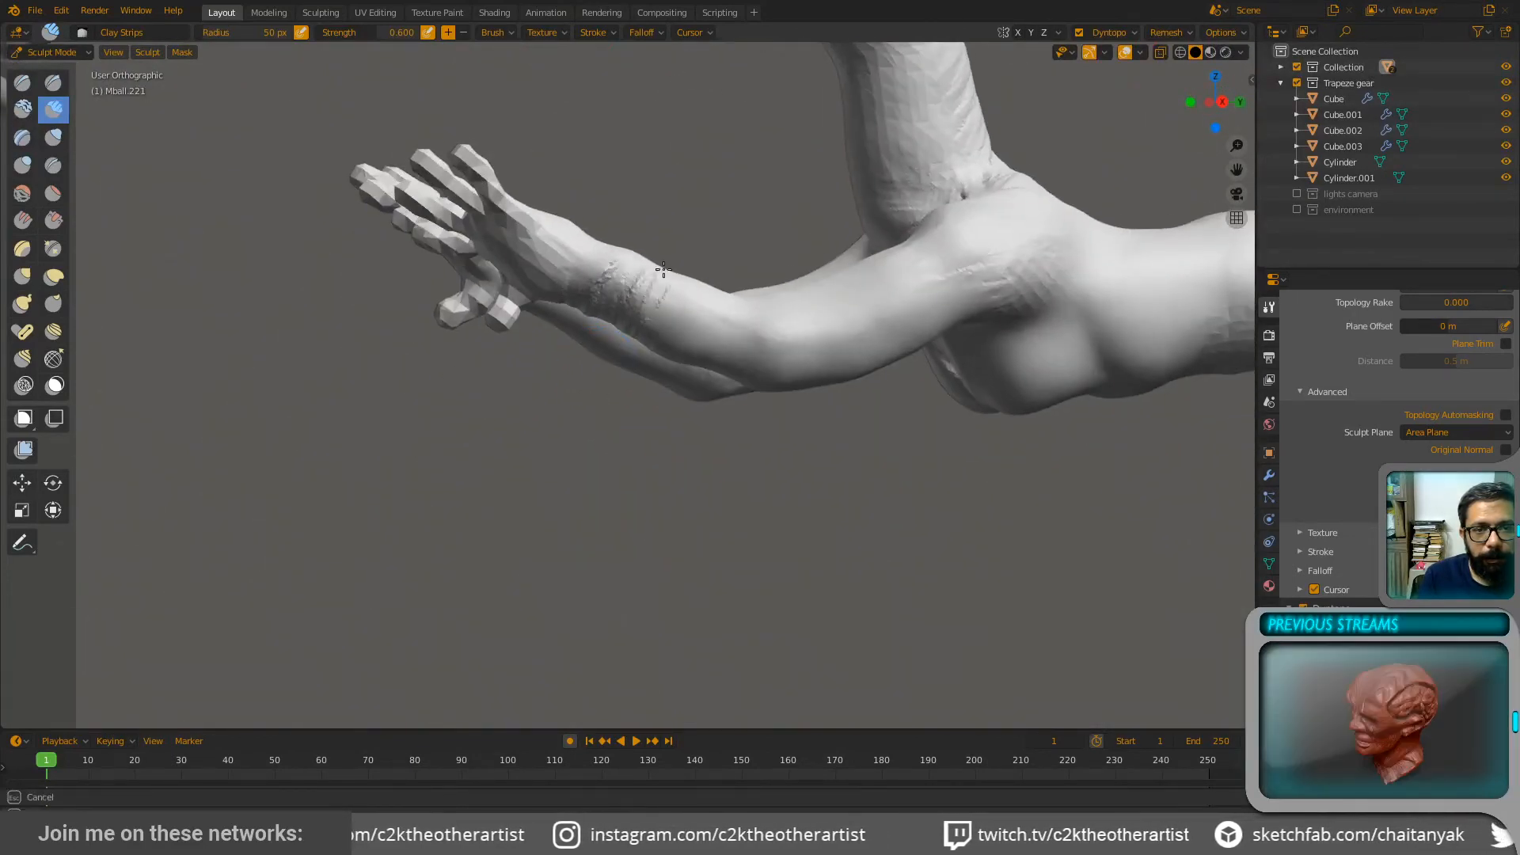
pyautogui.moveTo(557, 286); pyautogui.dragTo(593, 255, button='middle')
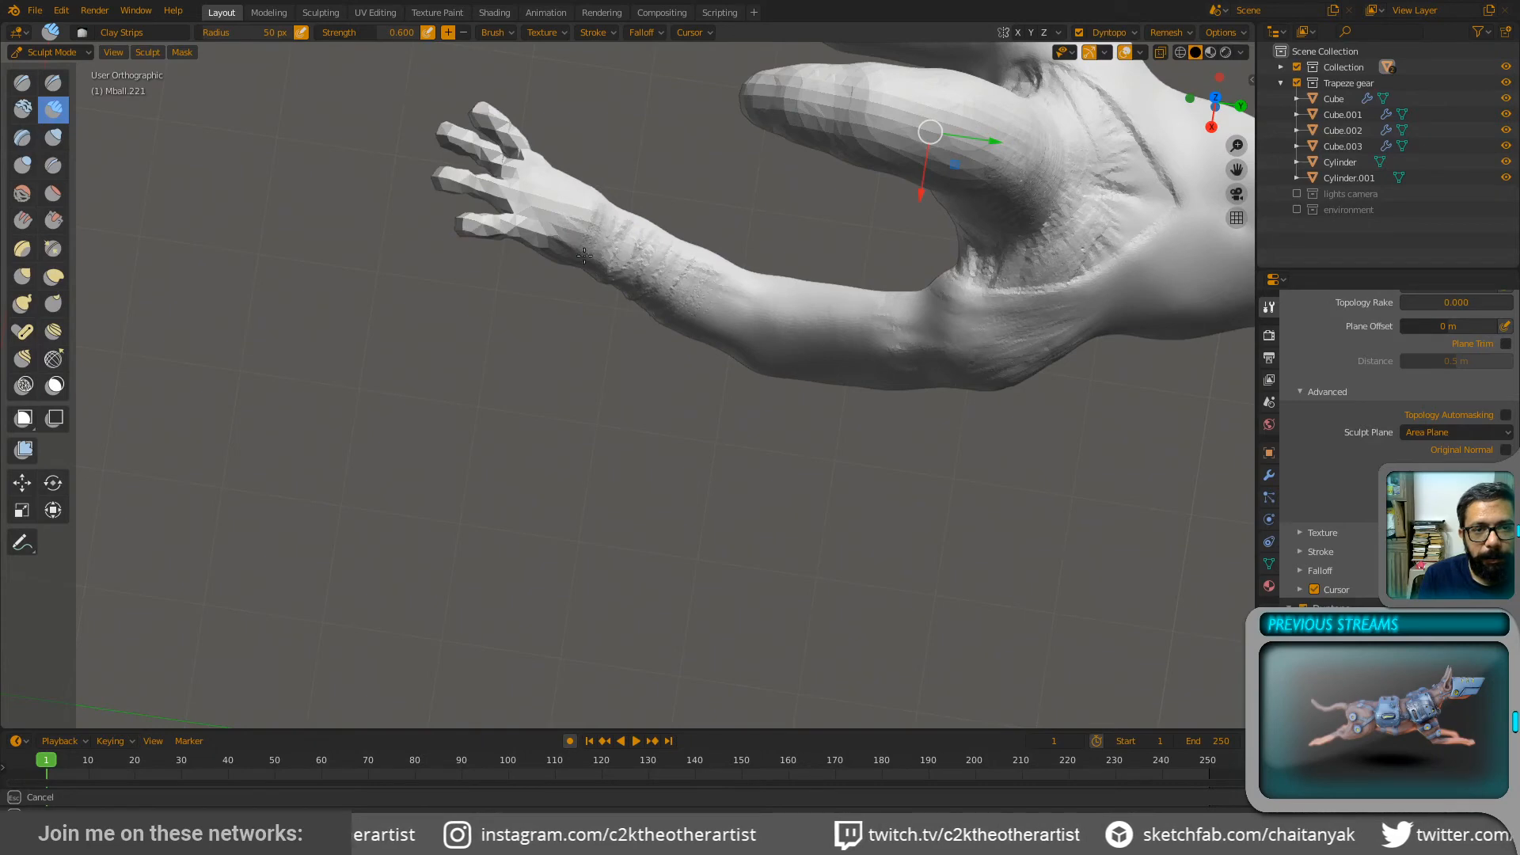
pyautogui.moveTo(590, 190); pyautogui.dragTo(709, 220, button='middle')
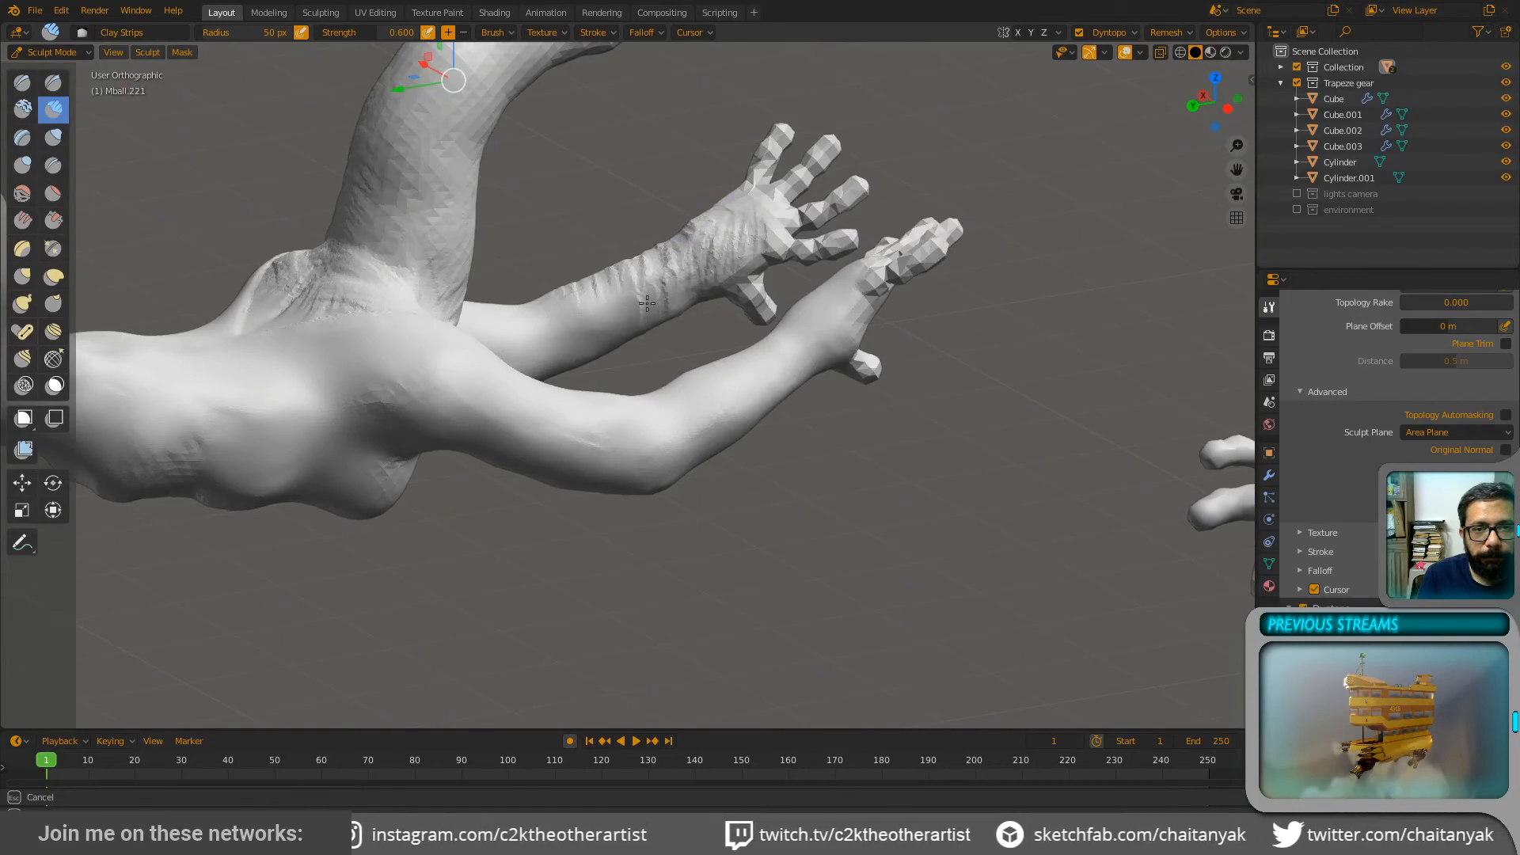
pyautogui.keyDown('shift'); pyautogui.moveTo(622, 345); pyautogui.dragTo(673, 327); pyautogui.keyUp('shift')
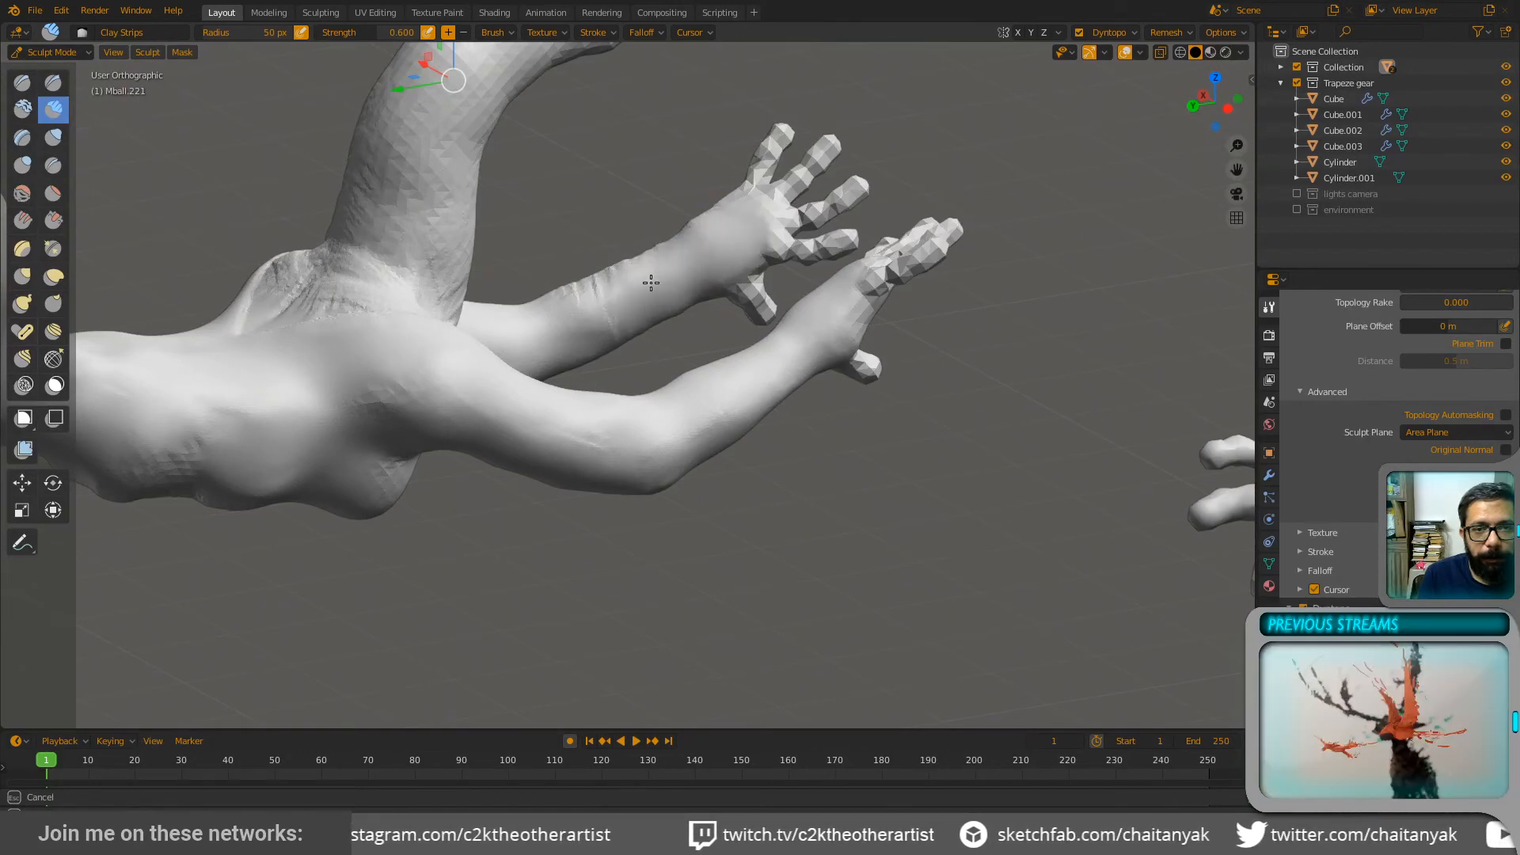
pyautogui.moveTo(619, 282); pyautogui.dragTo(677, 265, button='middle')
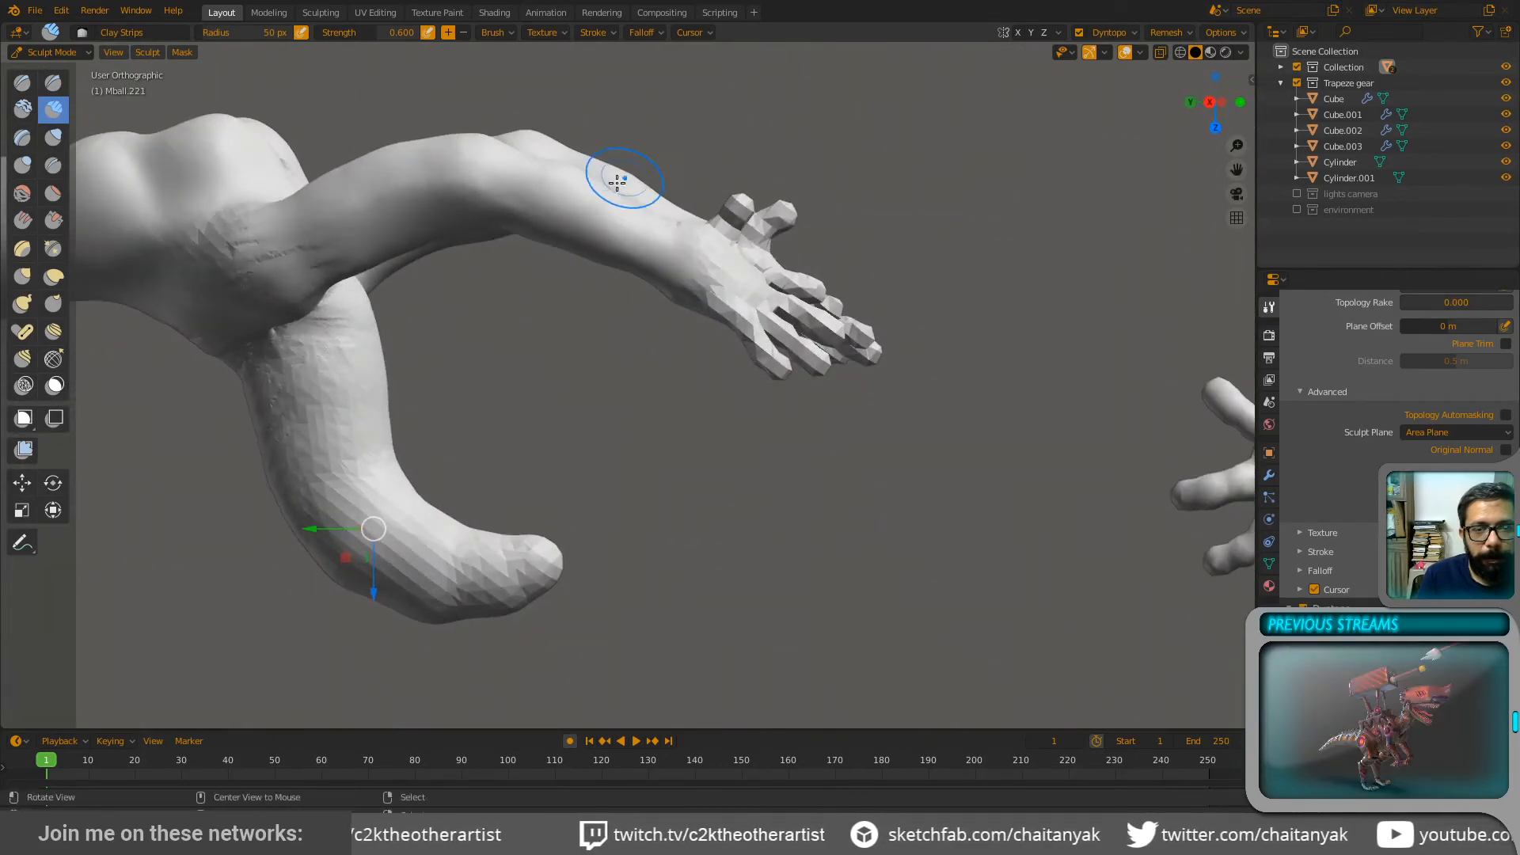
# Step: Add clay strips around the narrow part of the wrist from all sides and smooth the transition between forearm and hand
pyautogui.moveTo(611, 173)
pyautogui.mouseDown(button='middle')
pyautogui.moveTo(657, 218)
pyautogui.moveTo(637, 238)
pyautogui.moveTo(644, 298)
pyautogui.moveTo(613, 308)
pyautogui.moveTo(596, 179)
pyautogui.moveTo(506, 196)
pyautogui.moveTo(625, 135)
pyautogui.moveTo(481, 267)
pyautogui.mouseUp(button='middle')
pyautogui.scroll(-7, 480, 267)
pyautogui.moveTo(627, 437)
pyautogui.mouseDown(button='middle')
pyautogui.moveTo(607, 415)
pyautogui.moveTo(569, 482)
pyautogui.moveTo(618, 463)
pyautogui.moveTo(633, 393)
pyautogui.moveTo(564, 340)
pyautogui.mouseUp(button='middle')
pyautogui.scroll(8, 632, 393)
pyautogui.keyDown('alt'); pyautogui.moveTo(563, 340); pyautogui.dragTo(573, 283); pyautogui.keyUp('alt')
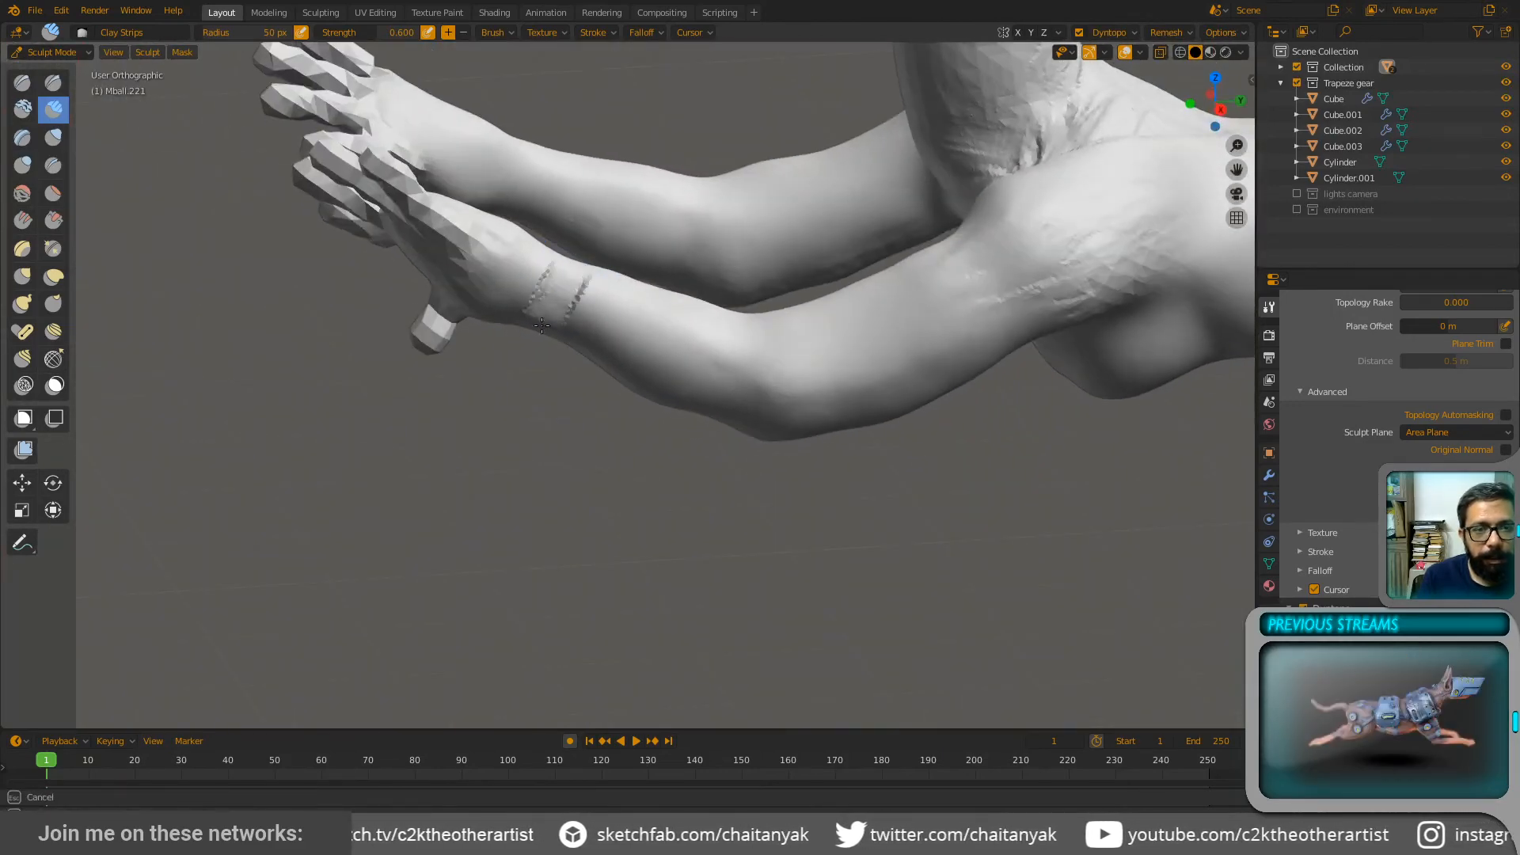
pyautogui.moveTo(534, 327); pyautogui.dragTo(569, 273, button='middle')
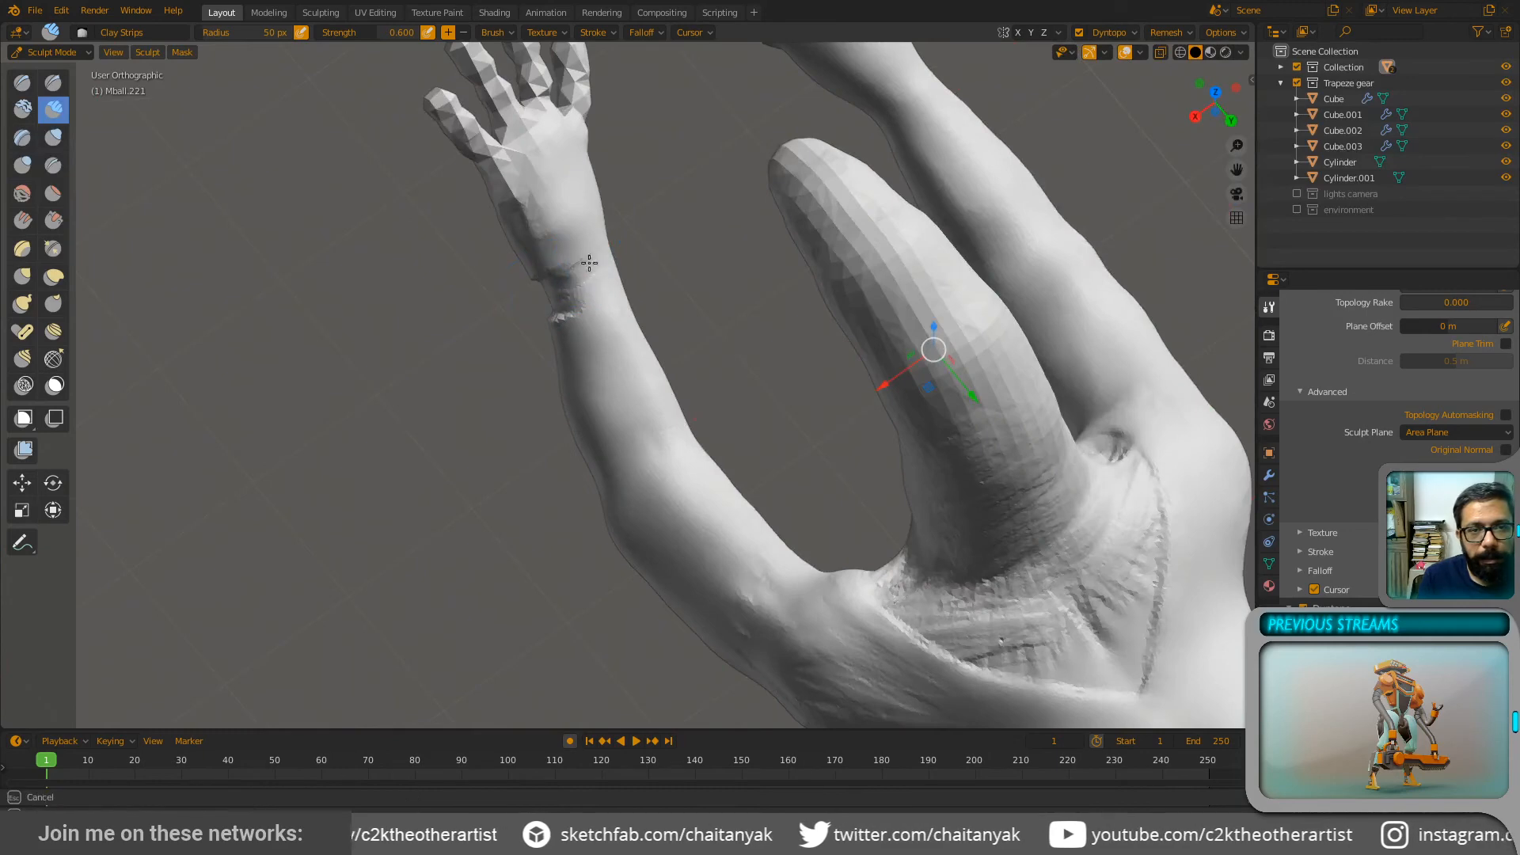
pyautogui.moveTo(588, 294)
pyautogui.mouseDown()
pyautogui.moveTo(608, 279)
pyautogui.moveTo(570, 275)
pyautogui.moveTo(590, 280)
pyautogui.mouseUp()
pyautogui.moveTo(540, 355); pyautogui.dragTo(624, 177, button='middle')
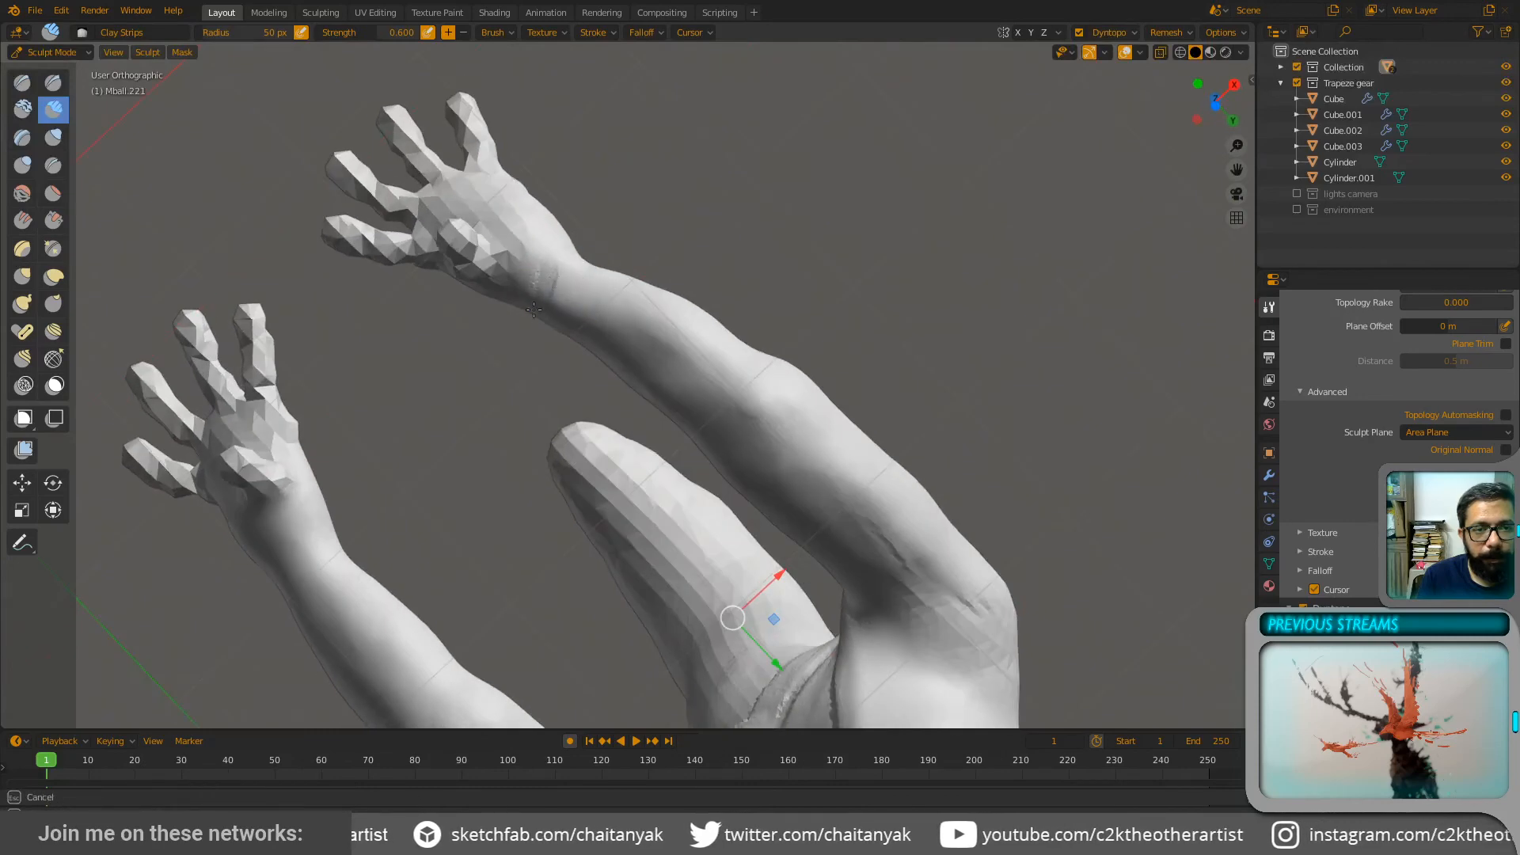
pyautogui.moveTo(558, 324)
pyautogui.mouseDown(button='middle')
pyautogui.moveTo(649, 273)
pyautogui.moveTo(546, 329)
pyautogui.mouseUp(button='middle')
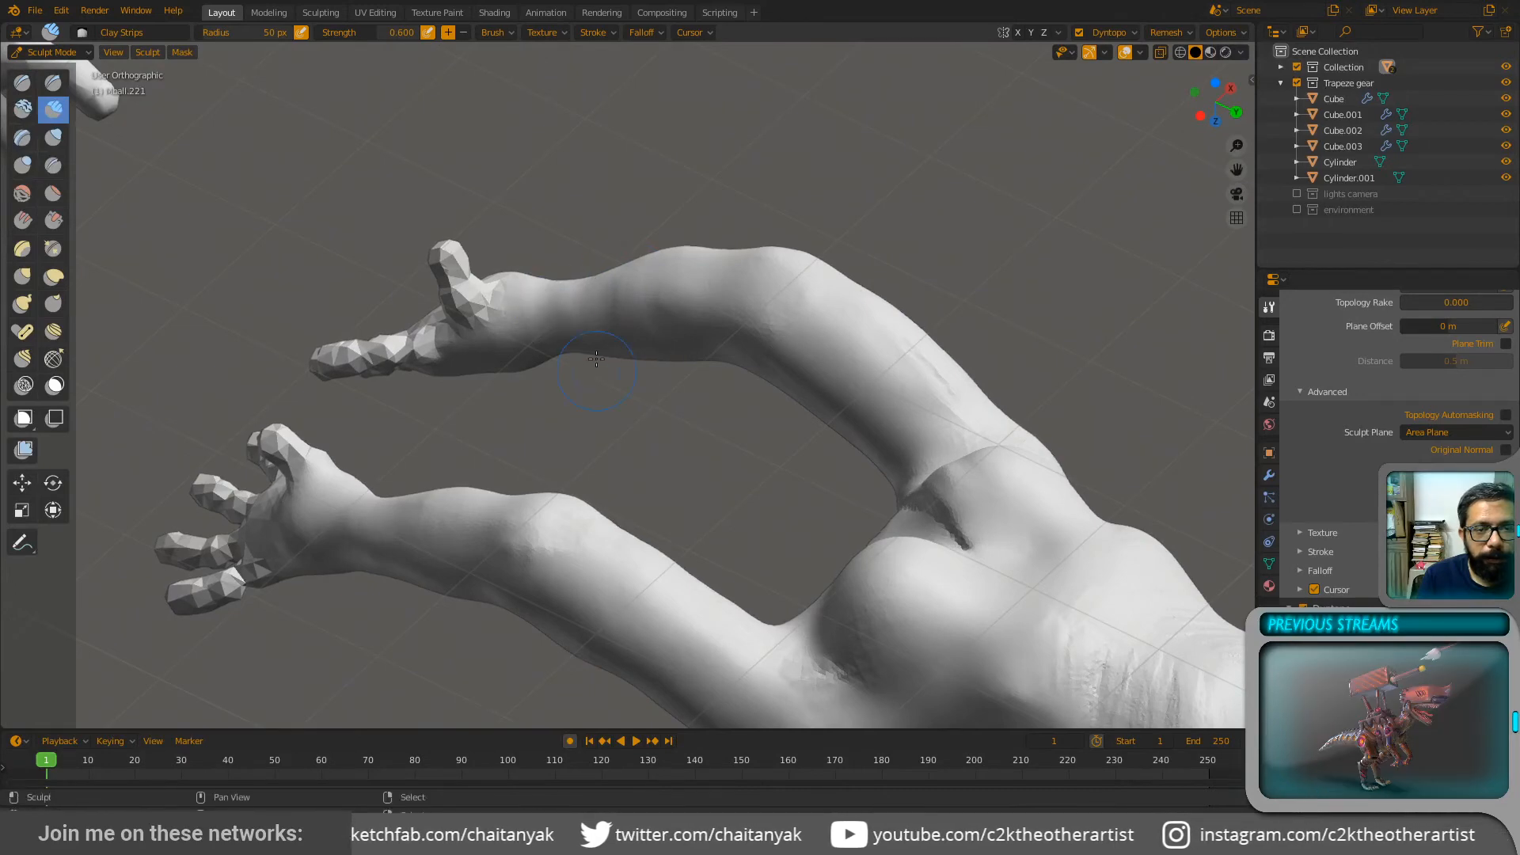
# Step: Build up the palm around the base of the thumb with clay strips and smooth the area
pyautogui.moveTo(596, 359)
pyautogui.mouseDown(button='middle')
pyautogui.moveTo(562, 280)
pyautogui.moveTo(524, 262)
pyautogui.mouseUp(button='middle')
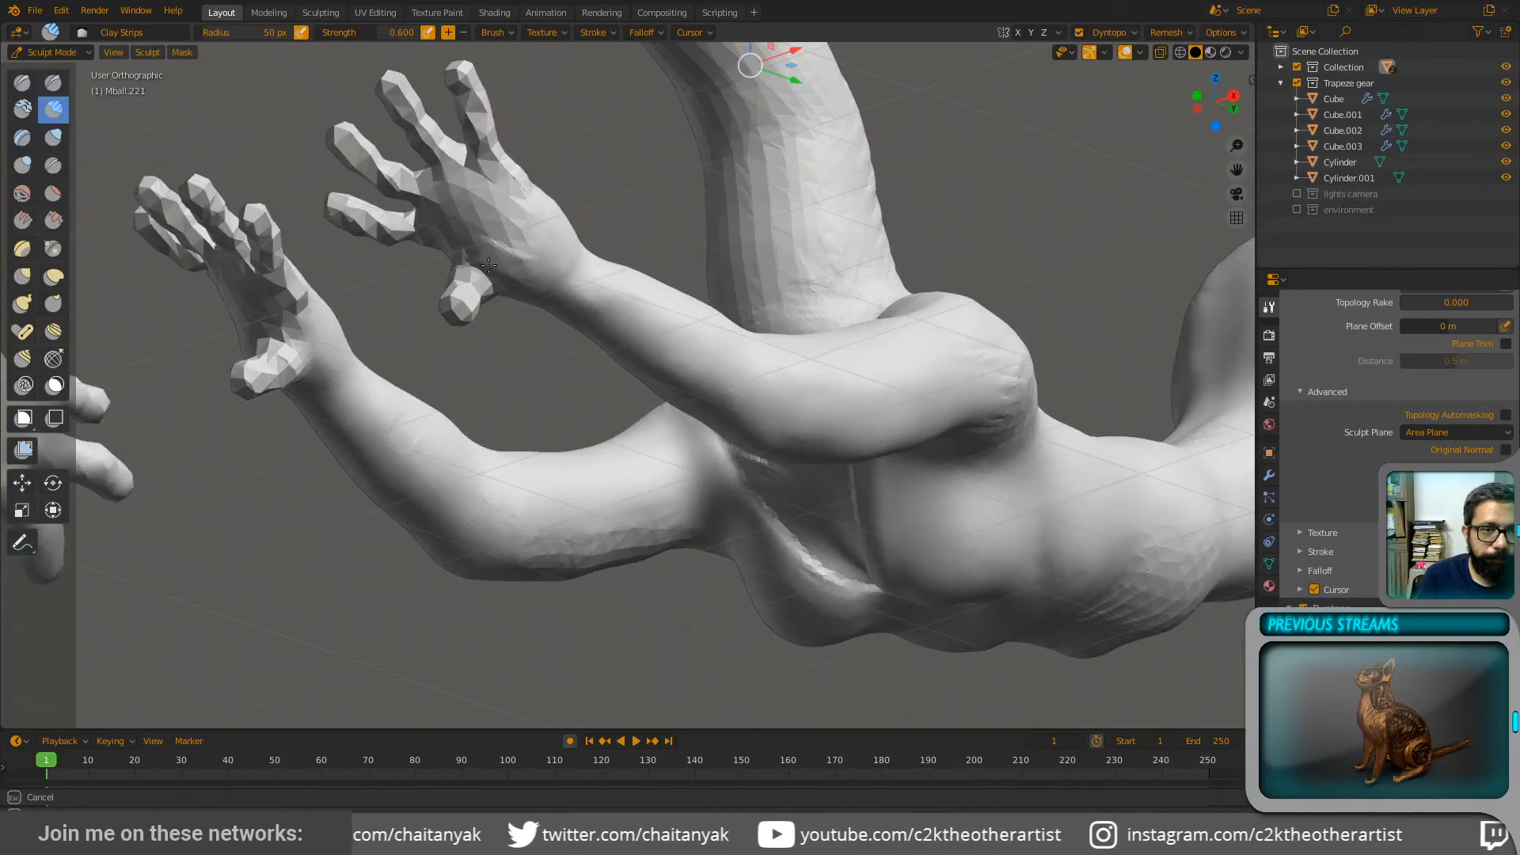
pyautogui.moveTo(480, 264); pyautogui.dragTo(478, 281)
pyautogui.moveTo(477, 280)
pyautogui.mouseDown(button='middle')
pyautogui.moveTo(482, 258)
pyautogui.moveTo(493, 281)
pyautogui.moveTo(518, 191)
pyautogui.moveTo(621, 435)
pyautogui.moveTo(661, 414)
pyautogui.moveTo(683, 430)
pyautogui.moveTo(462, 419)
pyautogui.mouseUp(button='middle')
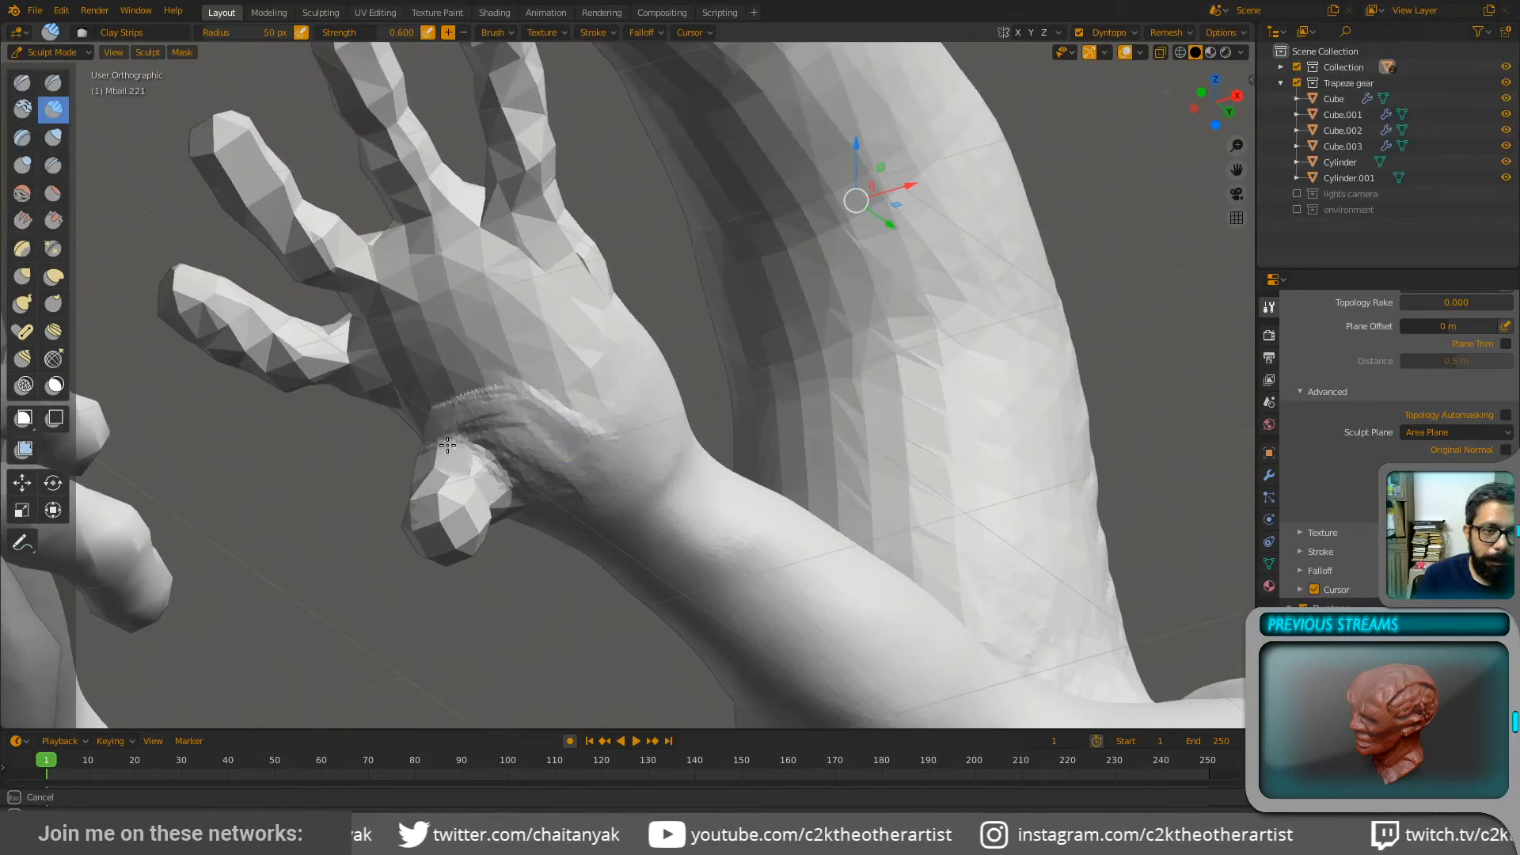
pyautogui.moveTo(447, 444); pyautogui.dragTo(536, 462)
pyautogui.keyDown('shift'); pyautogui.moveTo(469, 419); pyautogui.dragTo(534, 435); pyautogui.keyUp('shift')
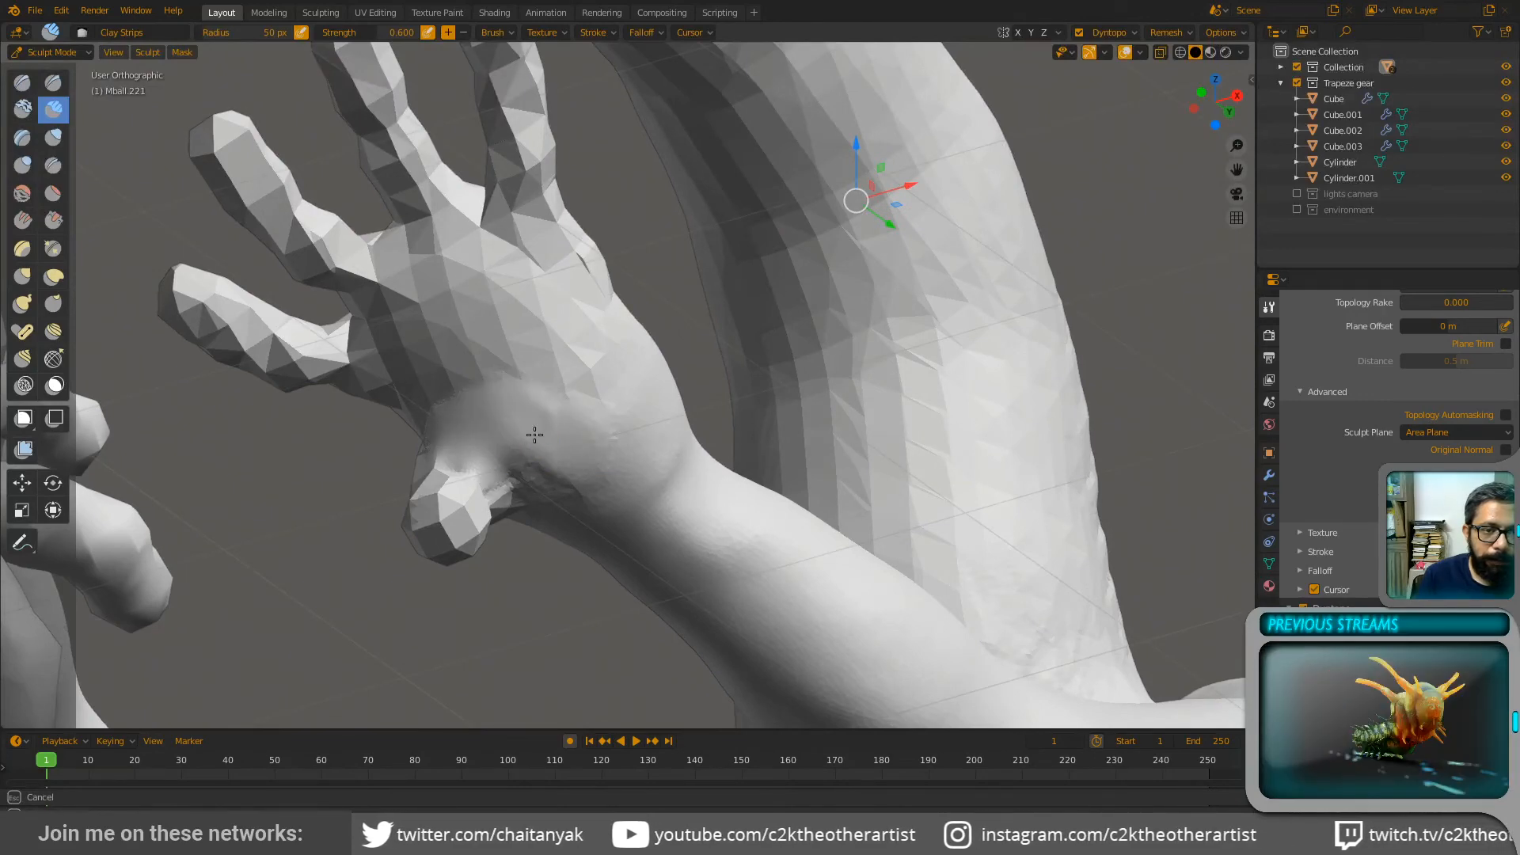
pyautogui.moveTo(500, 486); pyautogui.dragTo(361, 417, button='middle')
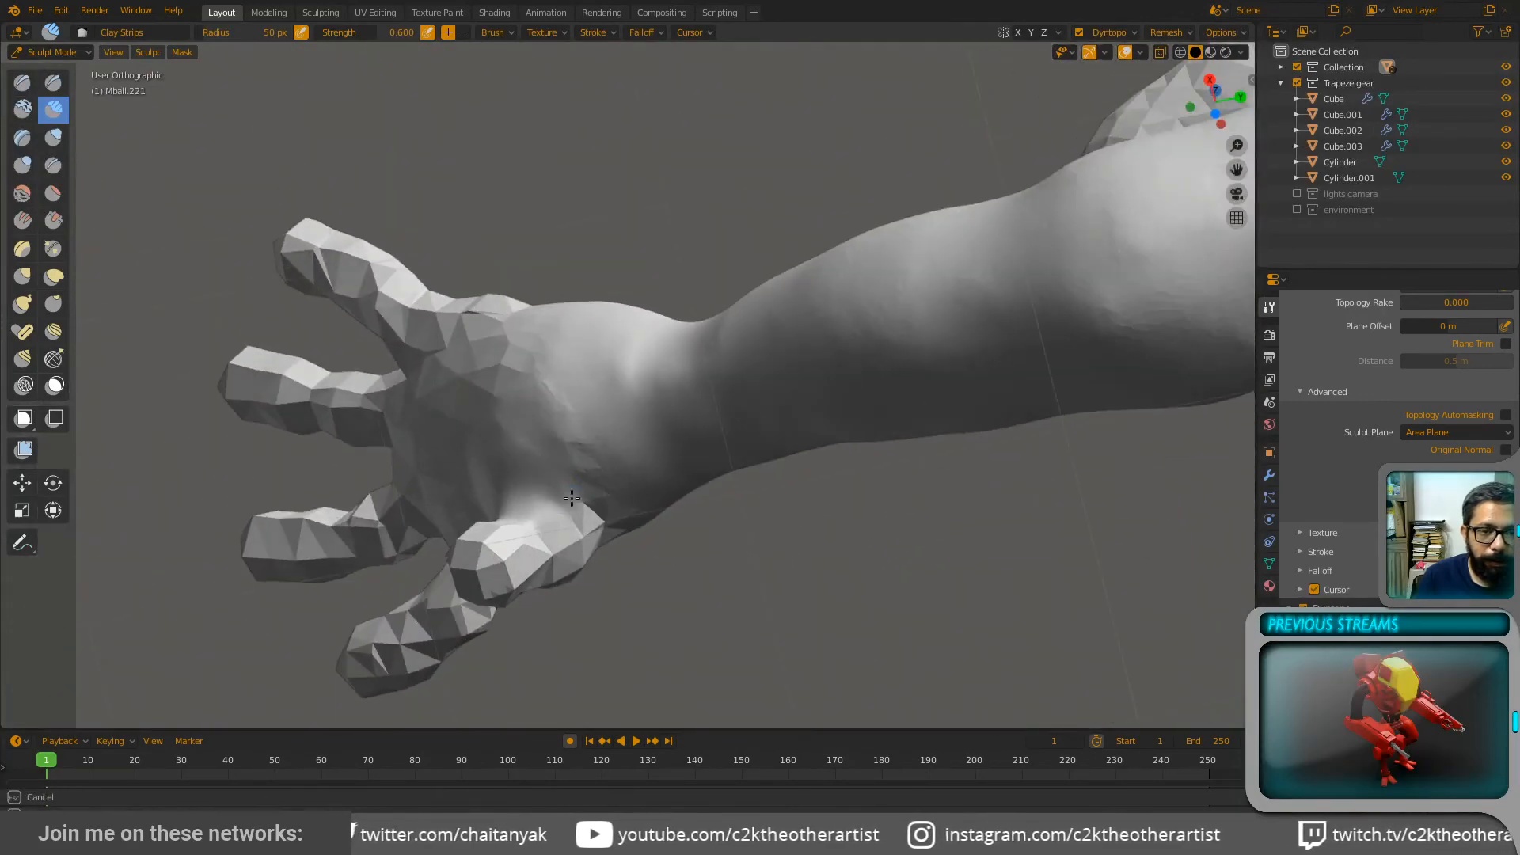
# Step: Fill the outer side of the thumb base toward the wrist with clay strips and blend it into the hand
pyautogui.moveTo(603, 472); pyautogui.dragTo(579, 557)
pyautogui.moveTo(632, 504)
pyautogui.mouseDown()
pyautogui.moveTo(605, 522)
pyautogui.moveTo(633, 475)
pyautogui.moveTo(609, 443)
pyautogui.moveTo(629, 496)
pyautogui.moveTo(544, 524)
pyautogui.moveTo(617, 516)
pyautogui.moveTo(574, 563)
pyautogui.mouseUp()
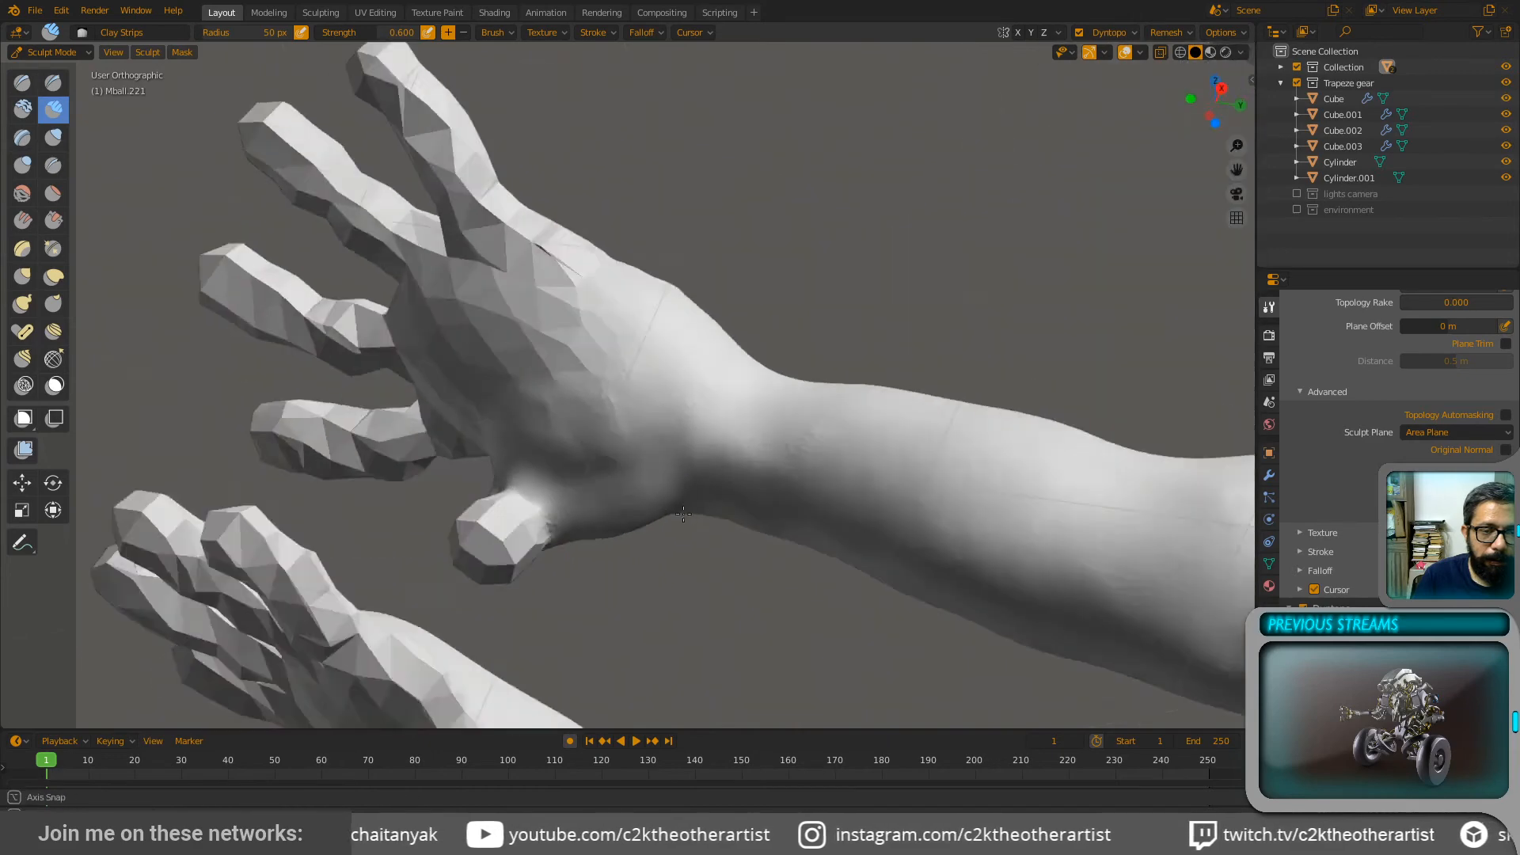
pyautogui.moveTo(574, 563)
pyautogui.mouseDown(button='middle')
pyautogui.moveTo(702, 431)
pyautogui.moveTo(712, 445)
pyautogui.moveTo(672, 458)
pyautogui.mouseUp(button='middle')
pyautogui.moveTo(672, 458); pyautogui.dragTo(668, 443)
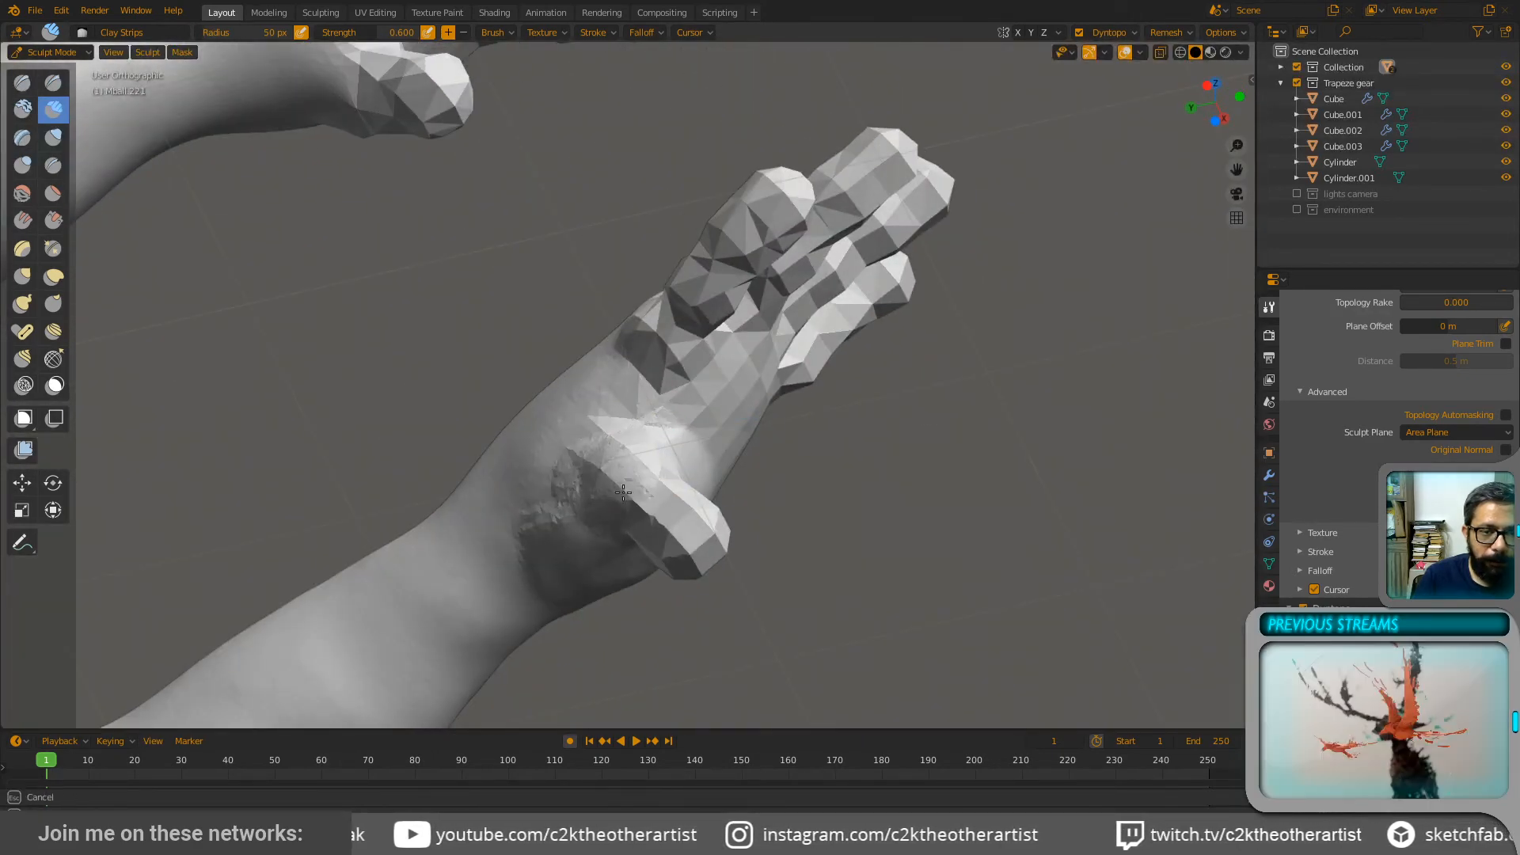
pyautogui.moveTo(556, 494)
pyautogui.keyDown('shift'); pyautogui.mouseDown()
pyautogui.moveTo(556, 481)
pyautogui.moveTo(526, 515)
pyautogui.mouseUp(); pyautogui.keyUp('shift')
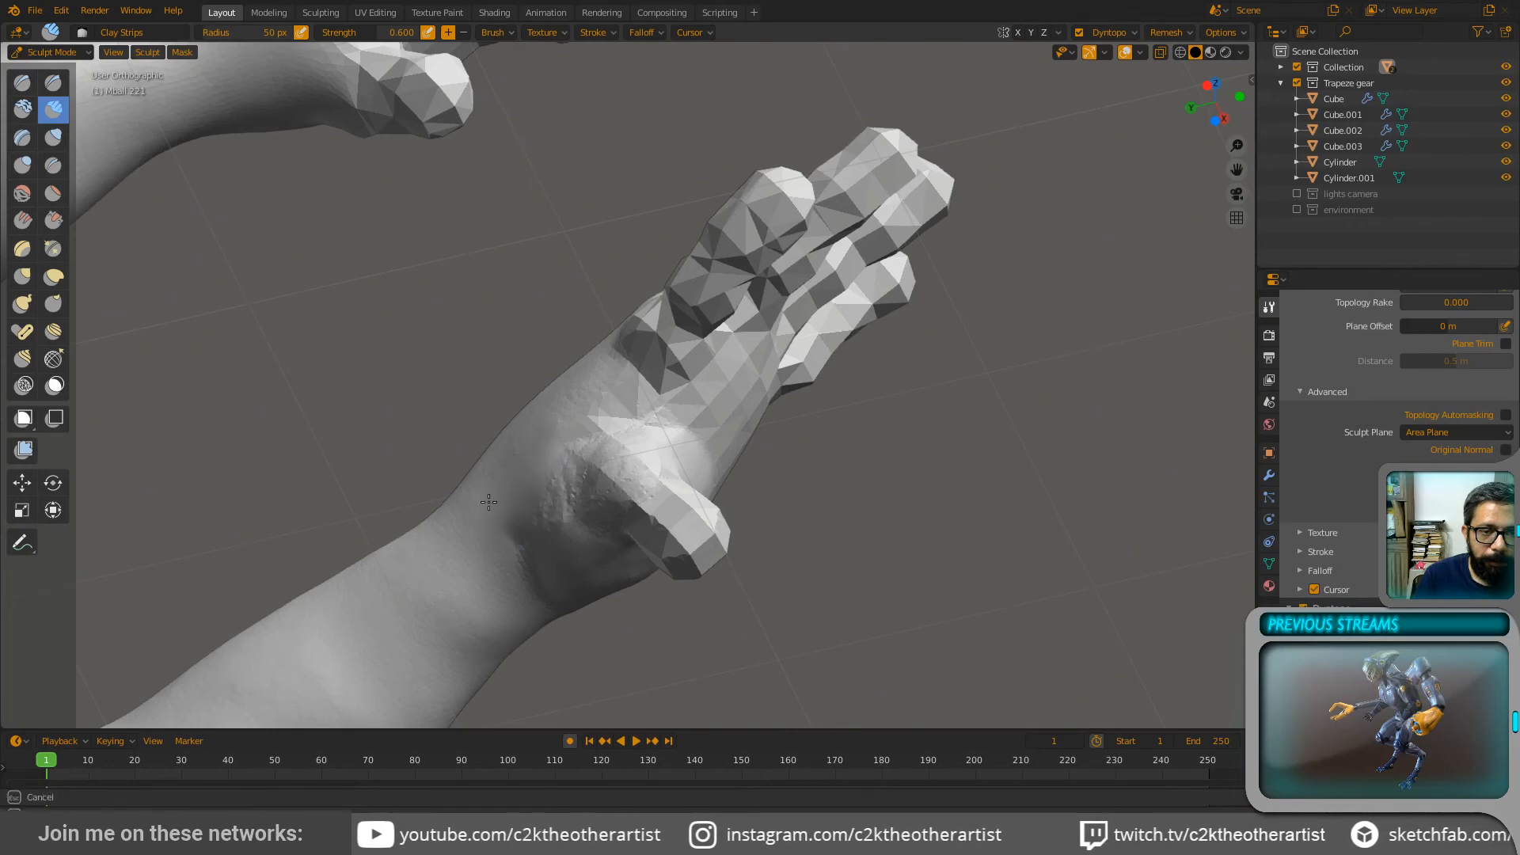
pyautogui.moveTo(610, 453)
pyautogui.keyDown('shift'); pyautogui.mouseDown()
pyautogui.moveTo(679, 520)
pyautogui.moveTo(649, 540)
pyautogui.mouseUp(); pyautogui.keyUp('shift')
# Step: Lay clay strips along the thumb from its base toward the tip and soften its faceted surface
pyautogui.moveTo(649, 540); pyautogui.dragTo(706, 538, button='middle')
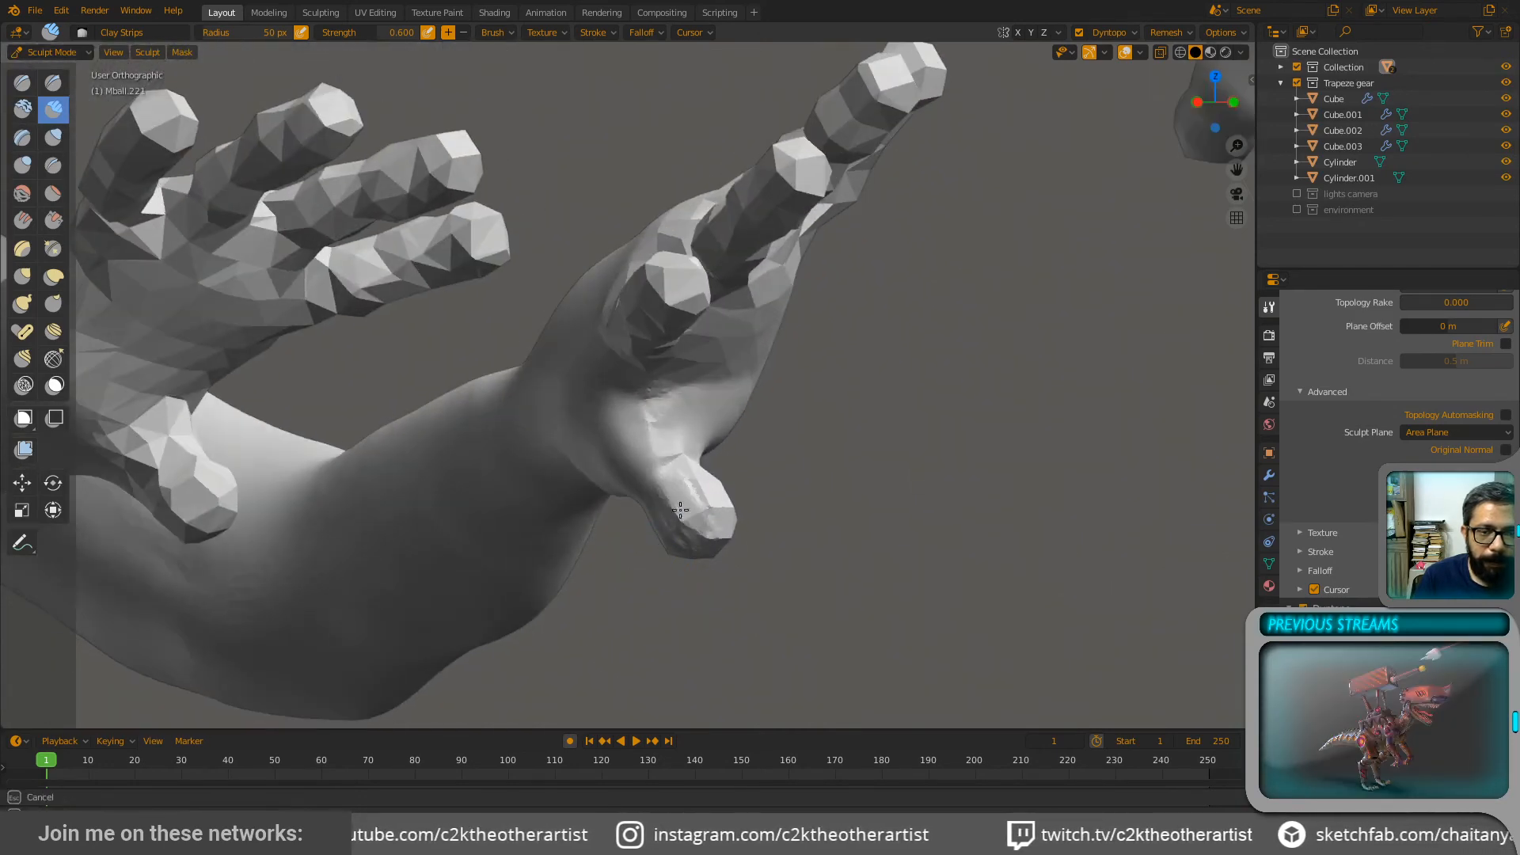
pyautogui.keyDown('shift'); pyautogui.moveTo(700, 478); pyautogui.dragTo(657, 423); pyautogui.keyUp('shift')
pyautogui.moveTo(656, 423)
pyautogui.mouseDown(button='middle')
pyautogui.moveTo(705, 485)
pyautogui.moveTo(720, 474)
pyautogui.mouseUp(button='middle')
pyautogui.keyDown('shift'); pyautogui.moveTo(719, 473); pyautogui.dragTo(699, 530); pyautogui.keyUp('shift')
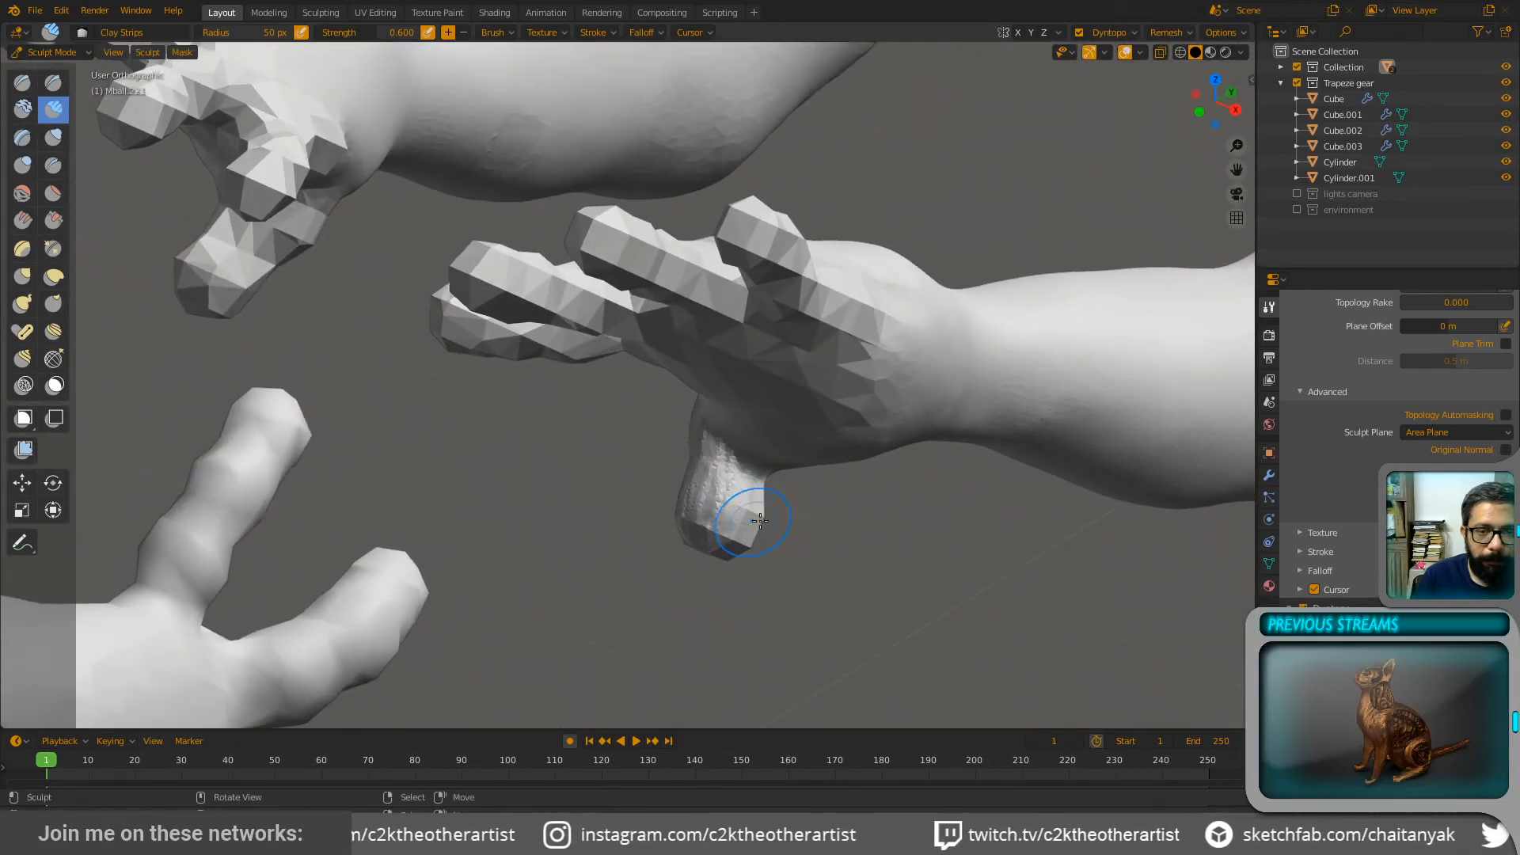
pyautogui.moveTo(760, 520); pyautogui.dragTo(651, 438, button='middle')
# Step: Build up the thumb tip and smooth the whole thumb into a rounded form
pyautogui.moveTo(744, 490)
pyautogui.mouseDown()
pyautogui.moveTo(720, 527)
pyautogui.moveTo(752, 546)
pyautogui.moveTo(738, 566)
pyautogui.moveTo(755, 561)
pyautogui.mouseUp()
pyautogui.moveTo(758, 559)
pyautogui.mouseDown(button='middle')
pyautogui.moveTo(747, 502)
pyautogui.moveTo(697, 475)
pyautogui.mouseUp(button='middle')
pyautogui.moveTo(763, 499)
pyautogui.keyDown('shift'); pyautogui.mouseDown()
pyautogui.moveTo(776, 529)
pyautogui.moveTo(755, 530)
pyautogui.moveTo(796, 505)
pyautogui.moveTo(786, 529)
pyautogui.mouseUp(); pyautogui.keyUp('shift')
pyautogui.moveTo(787, 529)
pyautogui.mouseDown(button='middle')
pyautogui.moveTo(898, 556)
pyautogui.moveTo(822, 547)
pyautogui.moveTo(750, 482)
pyautogui.moveTo(800, 478)
pyautogui.mouseUp(button='middle')
pyautogui.keyDown('shift'); pyautogui.moveTo(763, 452); pyautogui.dragTo(746, 473); pyautogui.keyUp('shift')
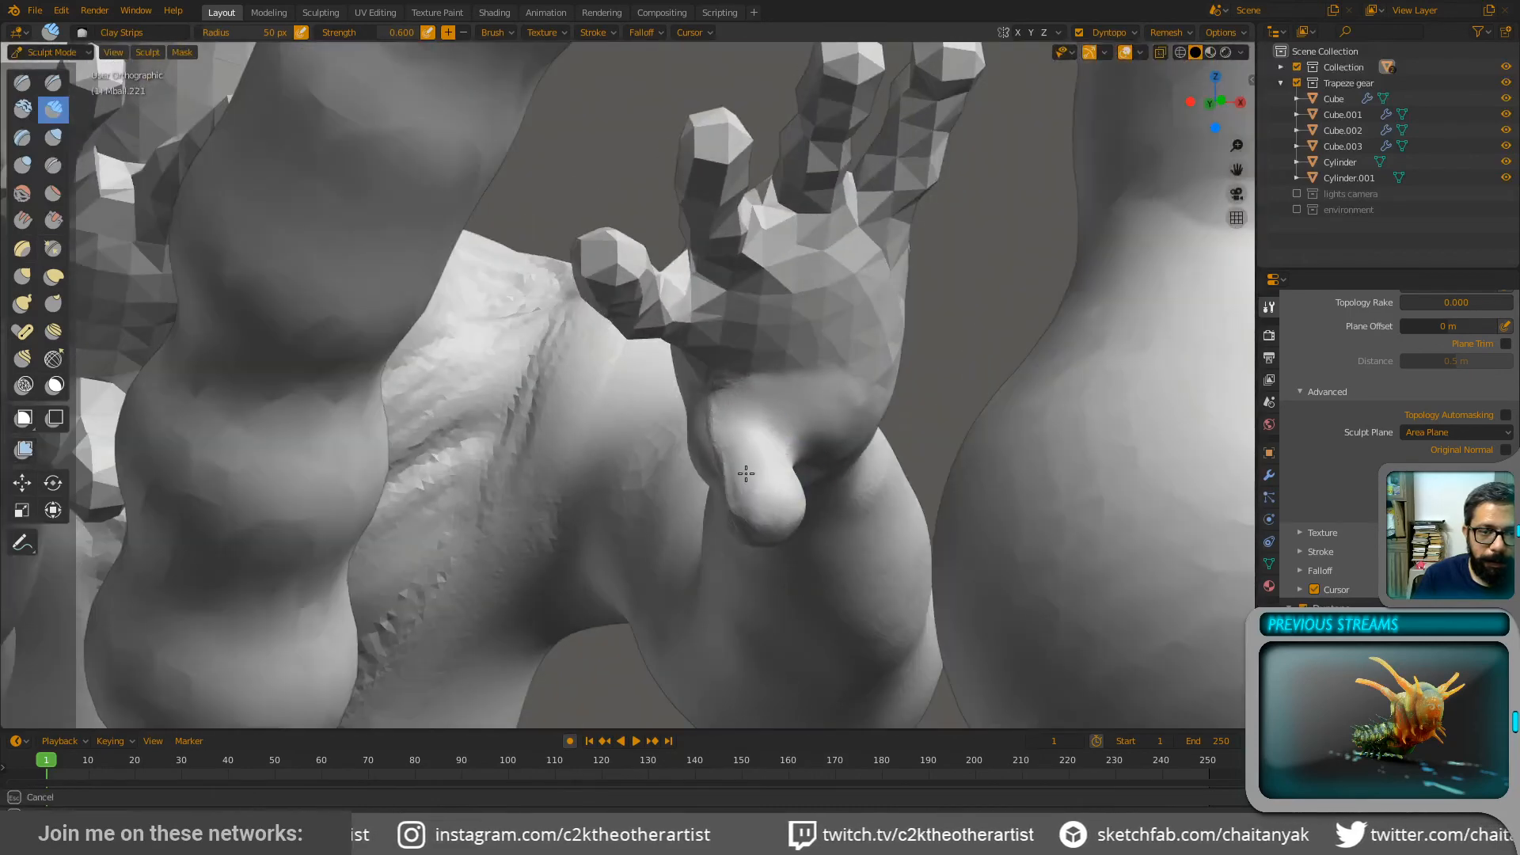
pyautogui.moveTo(712, 389); pyautogui.dragTo(861, 384, button='middle')
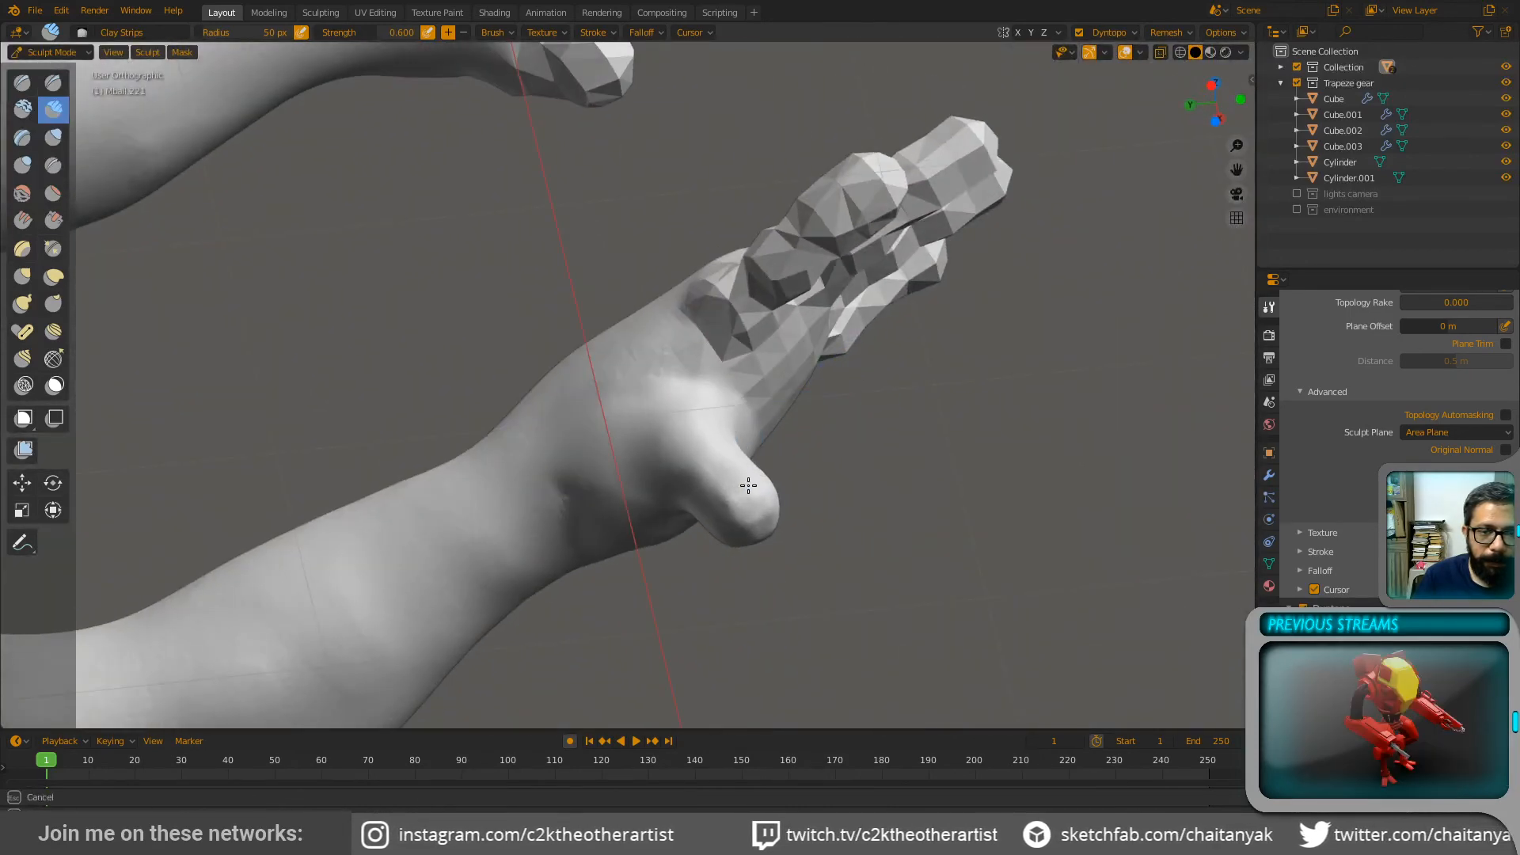
# Step: Cover the palm up to the finger bases with clay strips and smooth it into an even surface
pyautogui.moveTo(748, 485); pyautogui.dragTo(753, 298, button='middle')
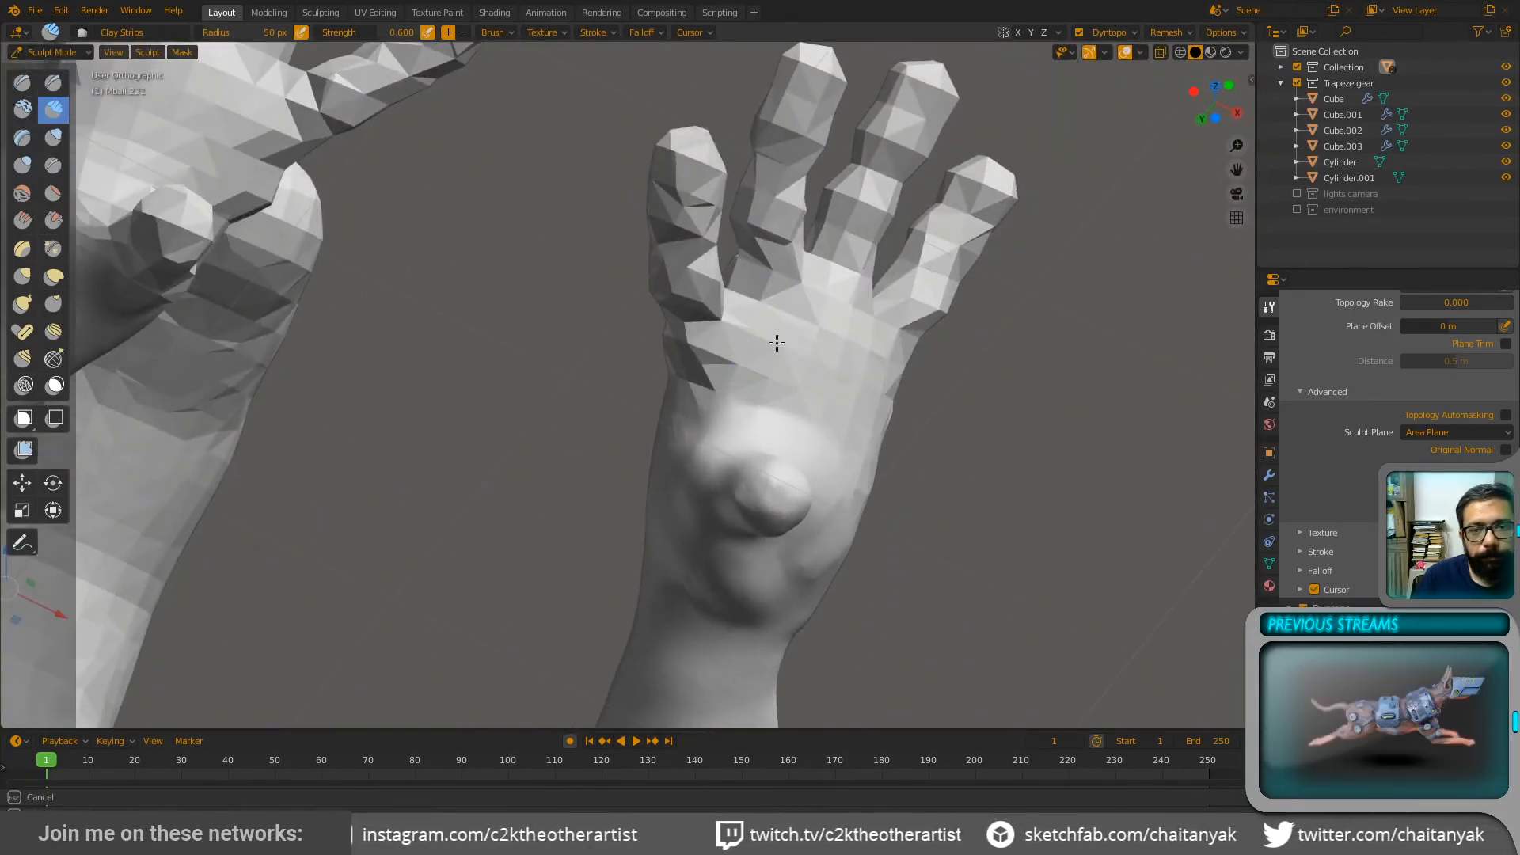
pyautogui.moveTo(777, 342)
pyautogui.mouseDown()
pyautogui.moveTo(713, 404)
pyautogui.moveTo(807, 322)
pyautogui.moveTo(817, 289)
pyautogui.mouseUp()
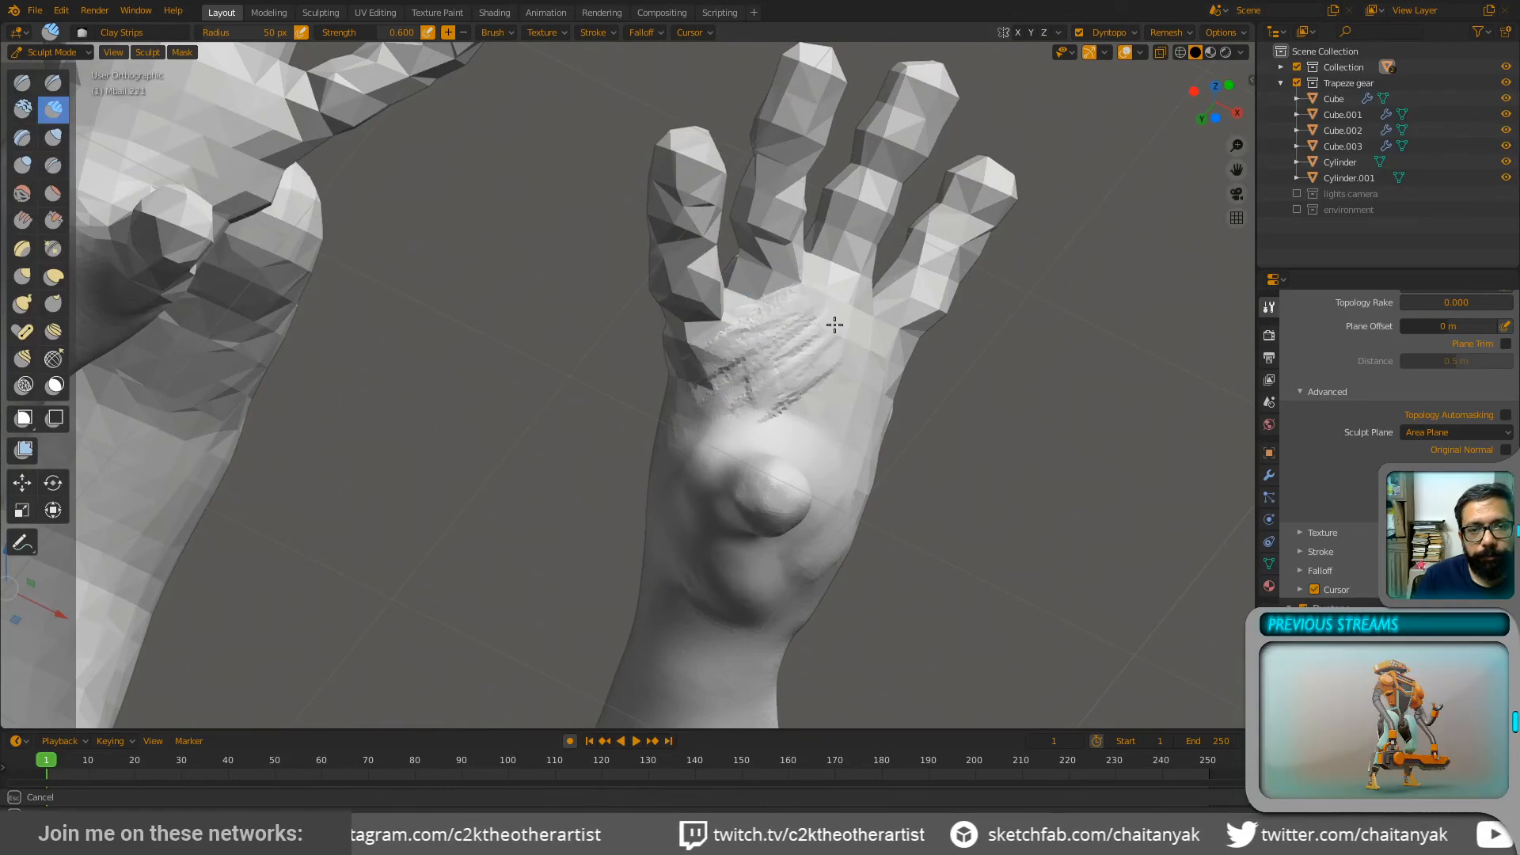
pyautogui.moveTo(834, 324); pyautogui.dragTo(824, 313, button='middle')
pyautogui.moveTo(850, 254)
pyautogui.mouseDown()
pyautogui.moveTo(933, 264)
pyautogui.moveTo(933, 383)
pyautogui.mouseUp()
pyautogui.moveTo(874, 409); pyautogui.dragTo(950, 368, button='middle')
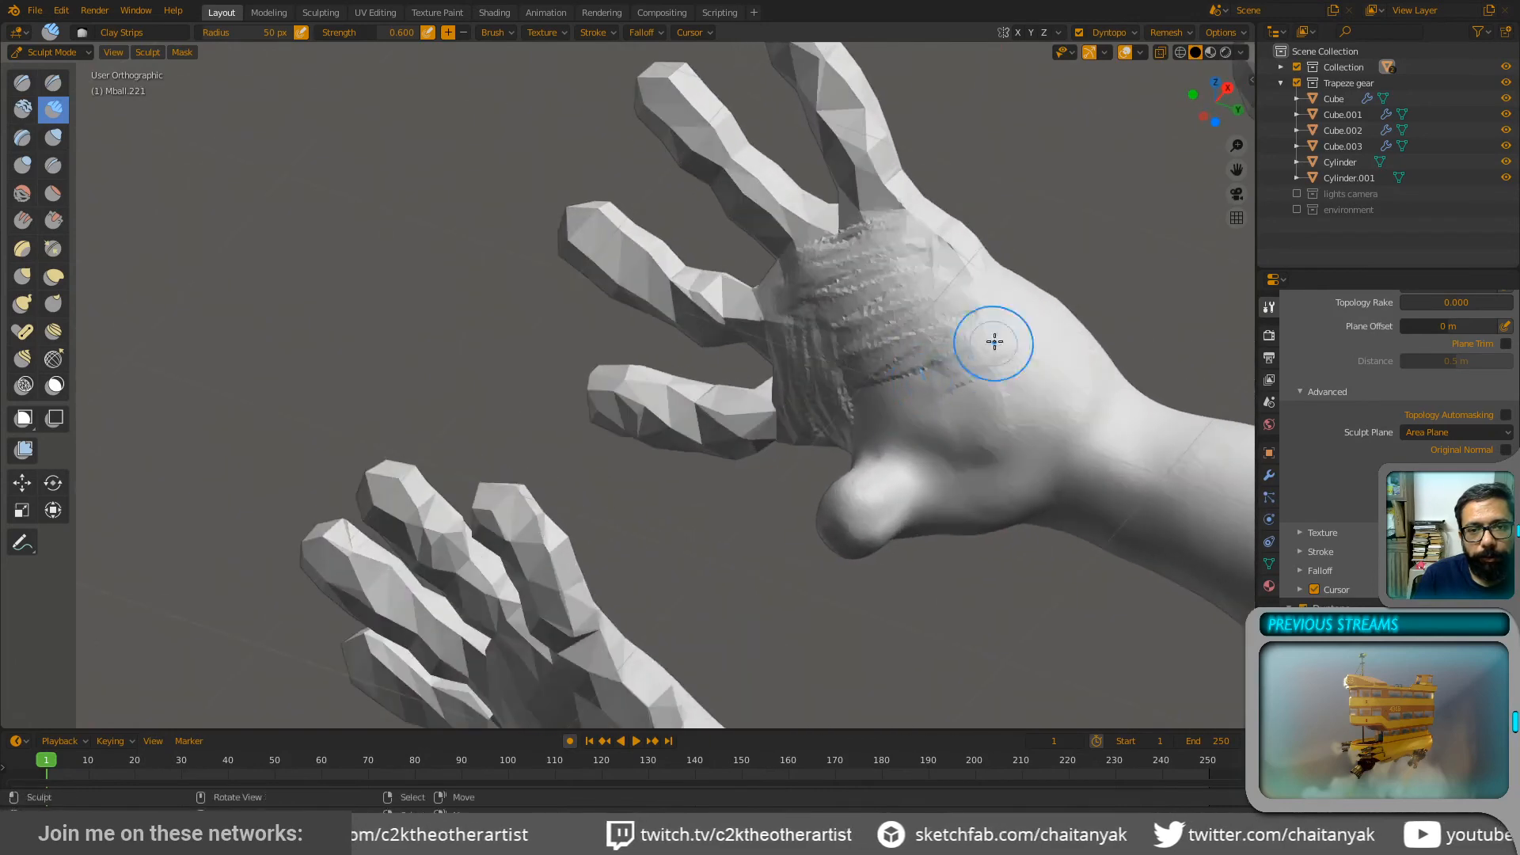
pyautogui.moveTo(855, 395)
pyautogui.mouseDown()
pyautogui.moveTo(1011, 373)
pyautogui.moveTo(1048, 387)
pyautogui.moveTo(1014, 338)
pyautogui.mouseUp()
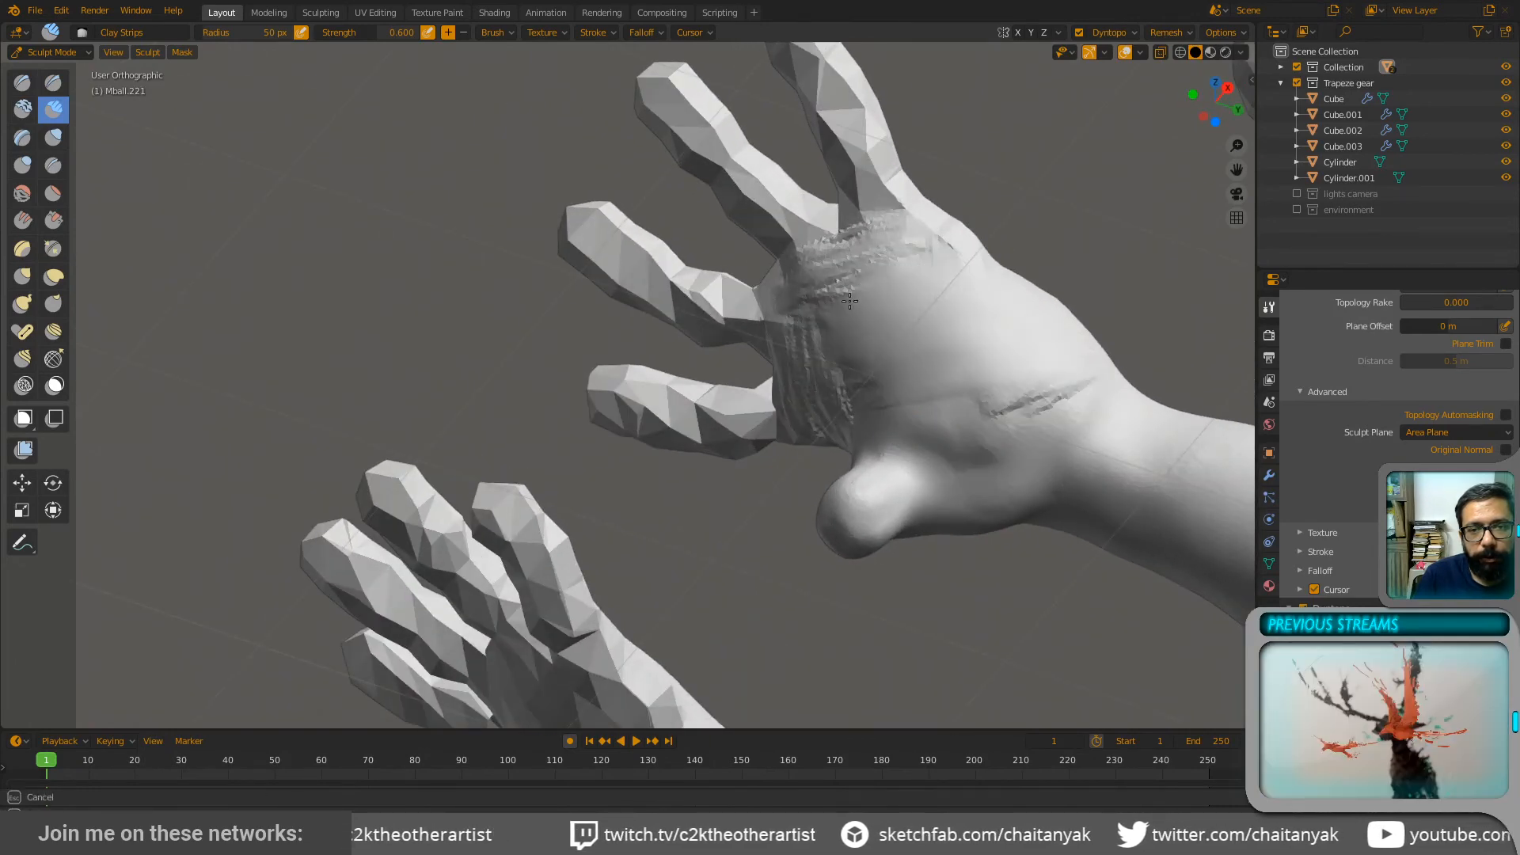
pyautogui.moveTo(849, 301)
pyautogui.keyDown('shift'); pyautogui.mouseDown()
pyautogui.moveTo(847, 234)
pyautogui.moveTo(804, 390)
pyautogui.moveTo(1001, 421)
pyautogui.mouseUp(); pyautogui.keyUp('shift')
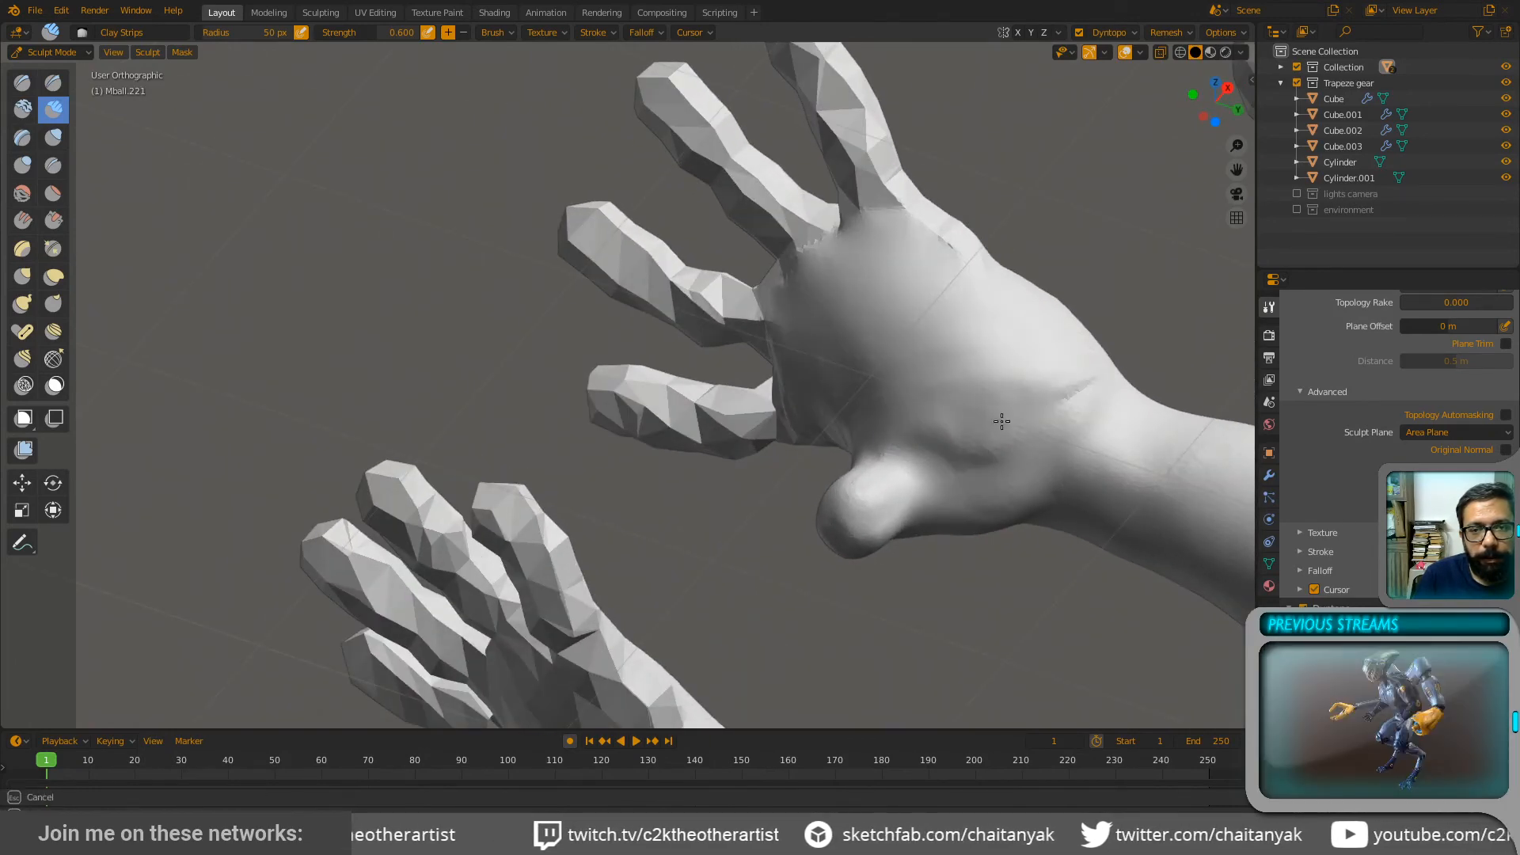
# Step: Build up the back of the hand and the knuckle area with clay strips and smooth them toward the wrist
pyautogui.moveTo(953, 261)
pyautogui.mouseDown(button='middle')
pyautogui.moveTo(305, 230)
pyautogui.moveTo(1092, 340)
pyautogui.moveTo(860, 249)
pyautogui.mouseUp(button='middle')
pyautogui.moveTo(946, 218)
pyautogui.mouseDown(button='middle')
pyautogui.moveTo(845, 299)
pyautogui.moveTo(738, 543)
pyautogui.mouseUp(button='middle')
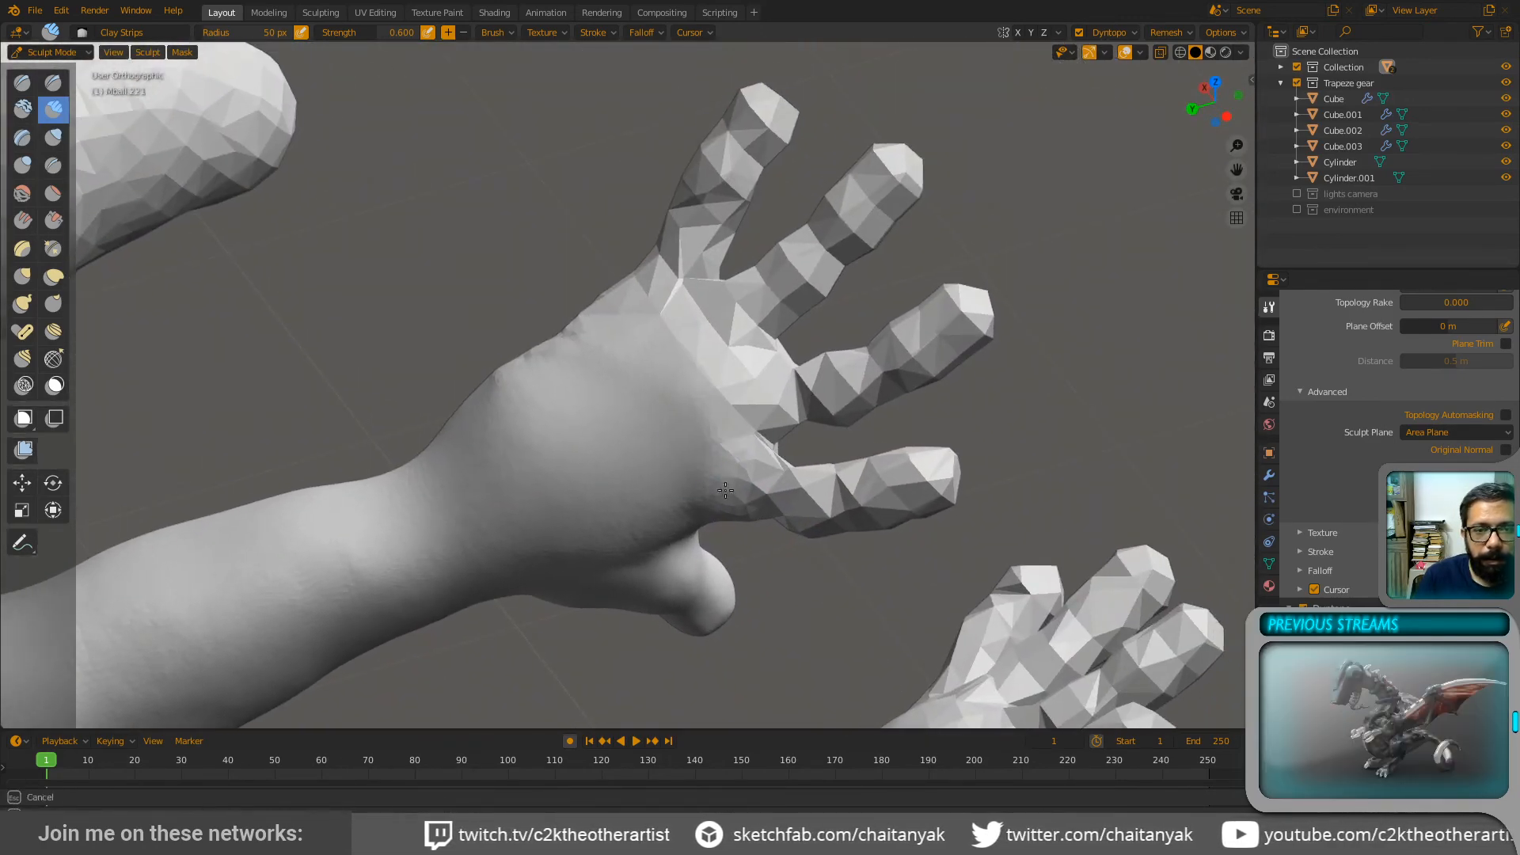
pyautogui.moveTo(721, 416)
pyautogui.mouseDown()
pyautogui.moveTo(755, 461)
pyautogui.moveTo(780, 388)
pyautogui.moveTo(748, 313)
pyautogui.moveTo(697, 282)
pyautogui.moveTo(712, 353)
pyautogui.moveTo(712, 296)
pyautogui.moveTo(682, 286)
pyautogui.mouseUp()
pyautogui.moveTo(683, 286); pyautogui.dragTo(639, 391, button='middle')
pyautogui.moveTo(639, 390); pyautogui.dragTo(641, 435)
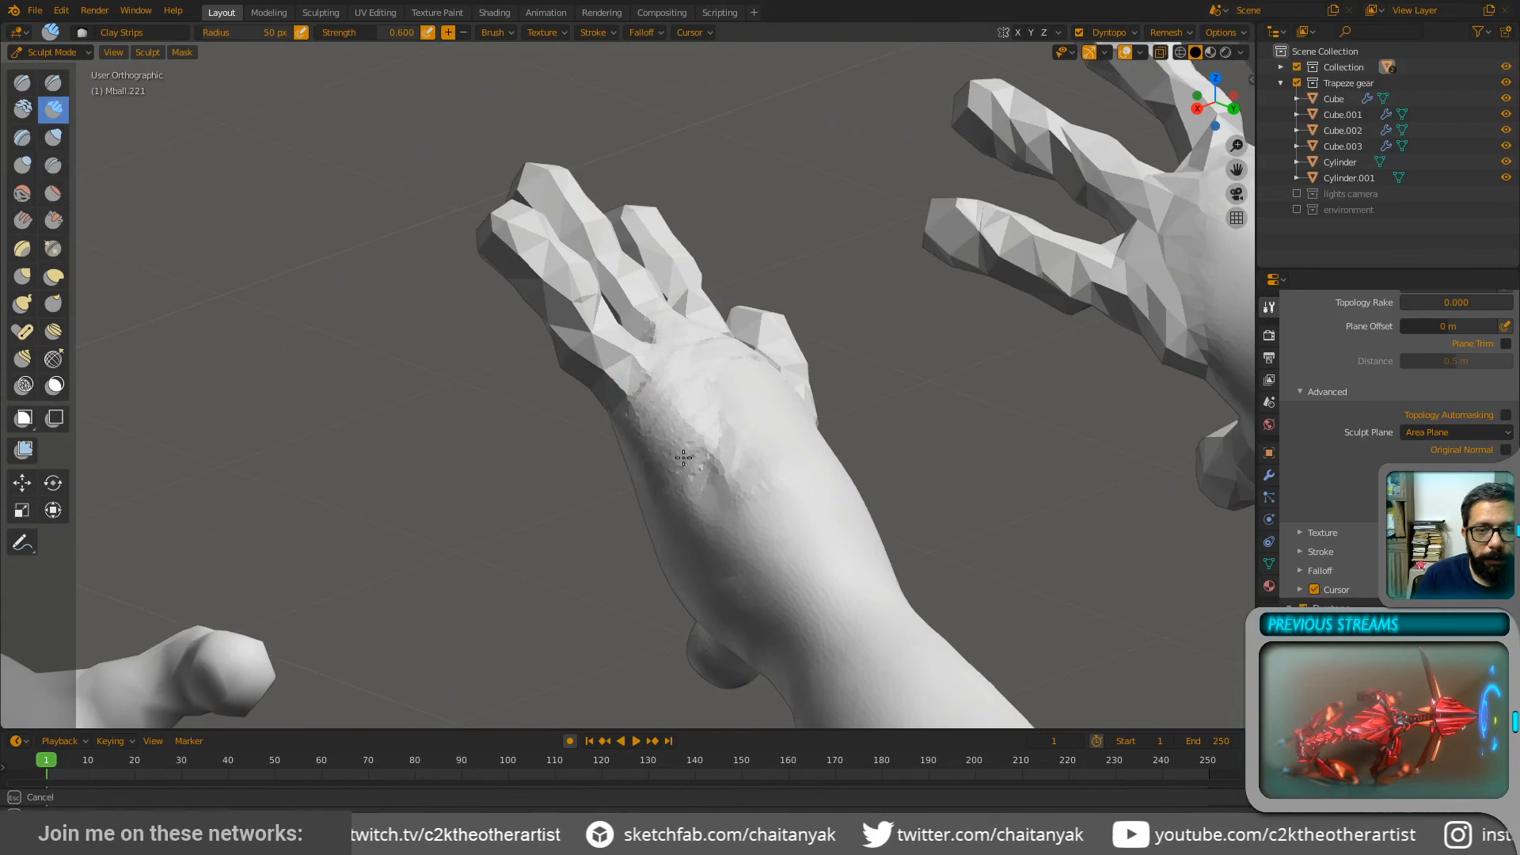
pyautogui.moveTo(771, 409); pyautogui.dragTo(817, 353, button='middle')
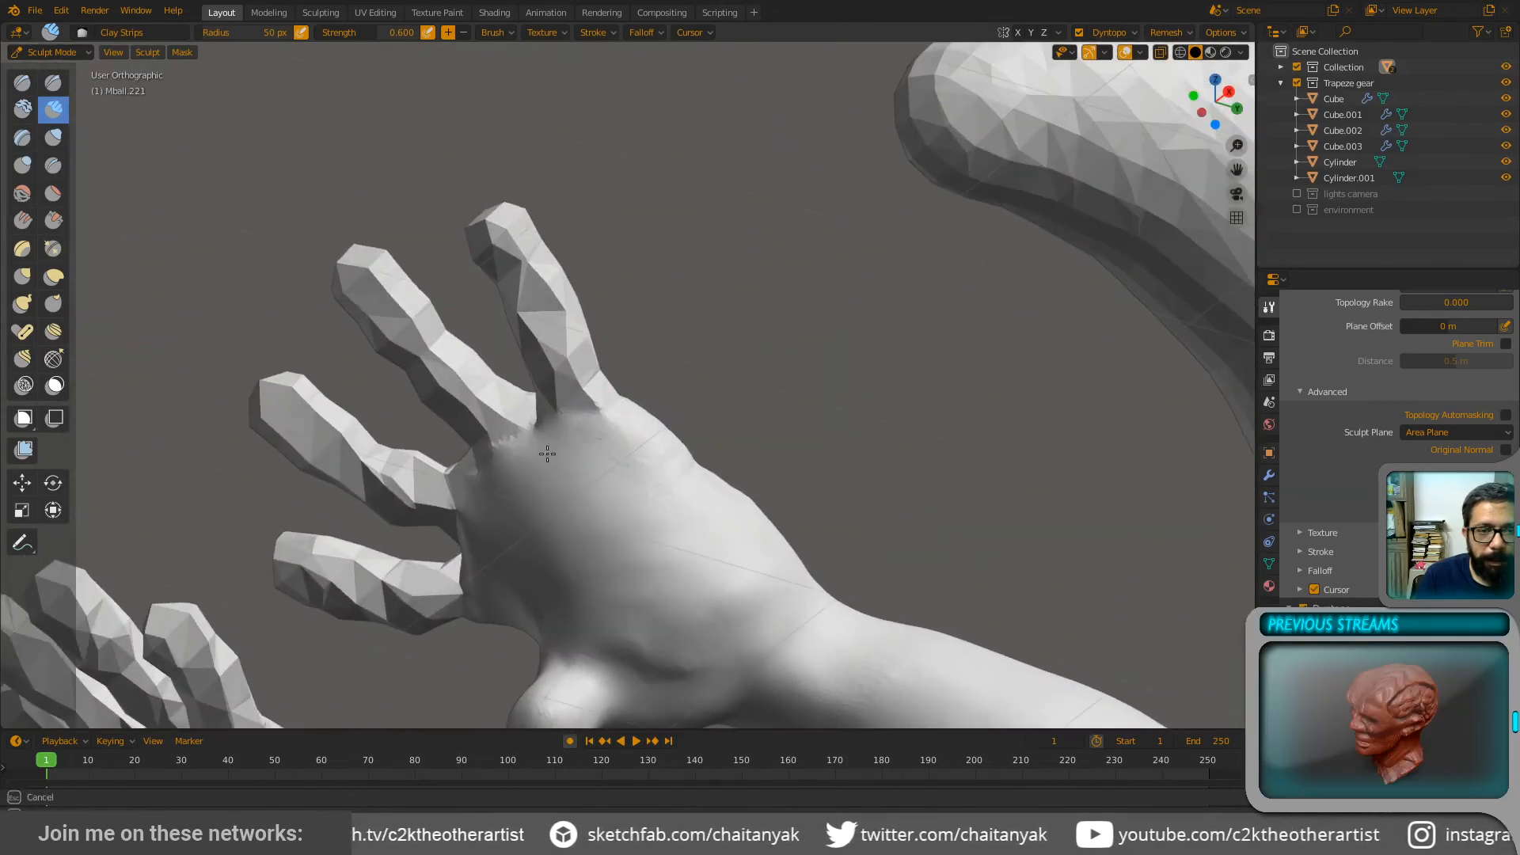
# Step: Lay clay strips lengthwise along the palm side of the two fingers farthest from the thumb
pyautogui.moveTo(547, 452)
pyautogui.mouseDown()
pyautogui.moveTo(574, 328)
pyautogui.moveTo(560, 336)
pyautogui.moveTo(587, 397)
pyautogui.moveTo(493, 250)
pyautogui.moveTo(566, 392)
pyautogui.moveTo(467, 400)
pyautogui.mouseUp()
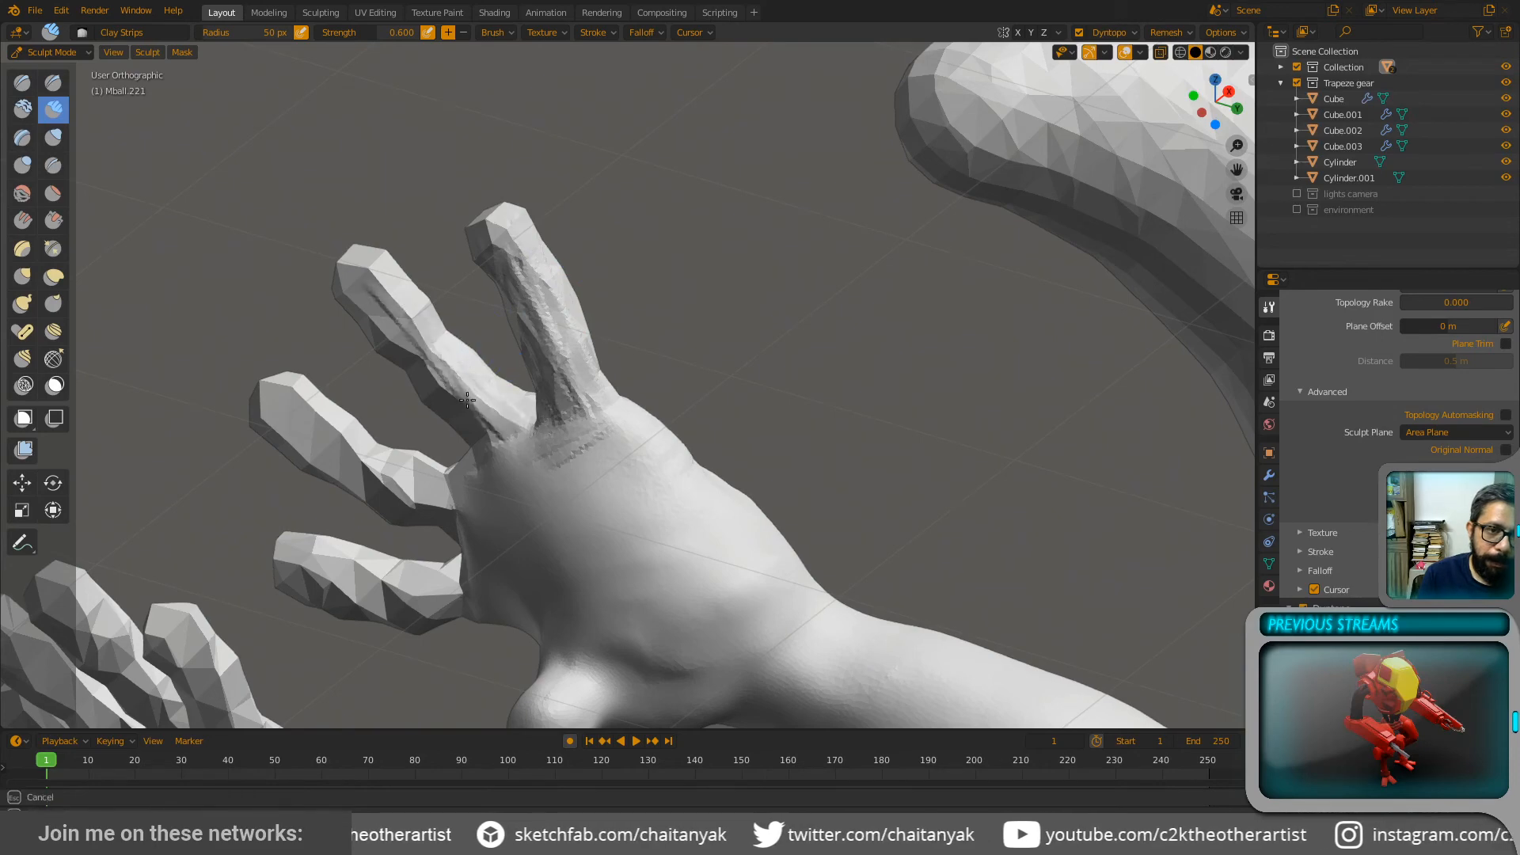
pyautogui.moveTo(376, 325); pyautogui.dragTo(465, 401)
pyautogui.moveTo(465, 400)
pyautogui.mouseDown(button='middle')
pyautogui.moveTo(560, 367)
pyautogui.moveTo(391, 308)
pyautogui.mouseUp(button='middle')
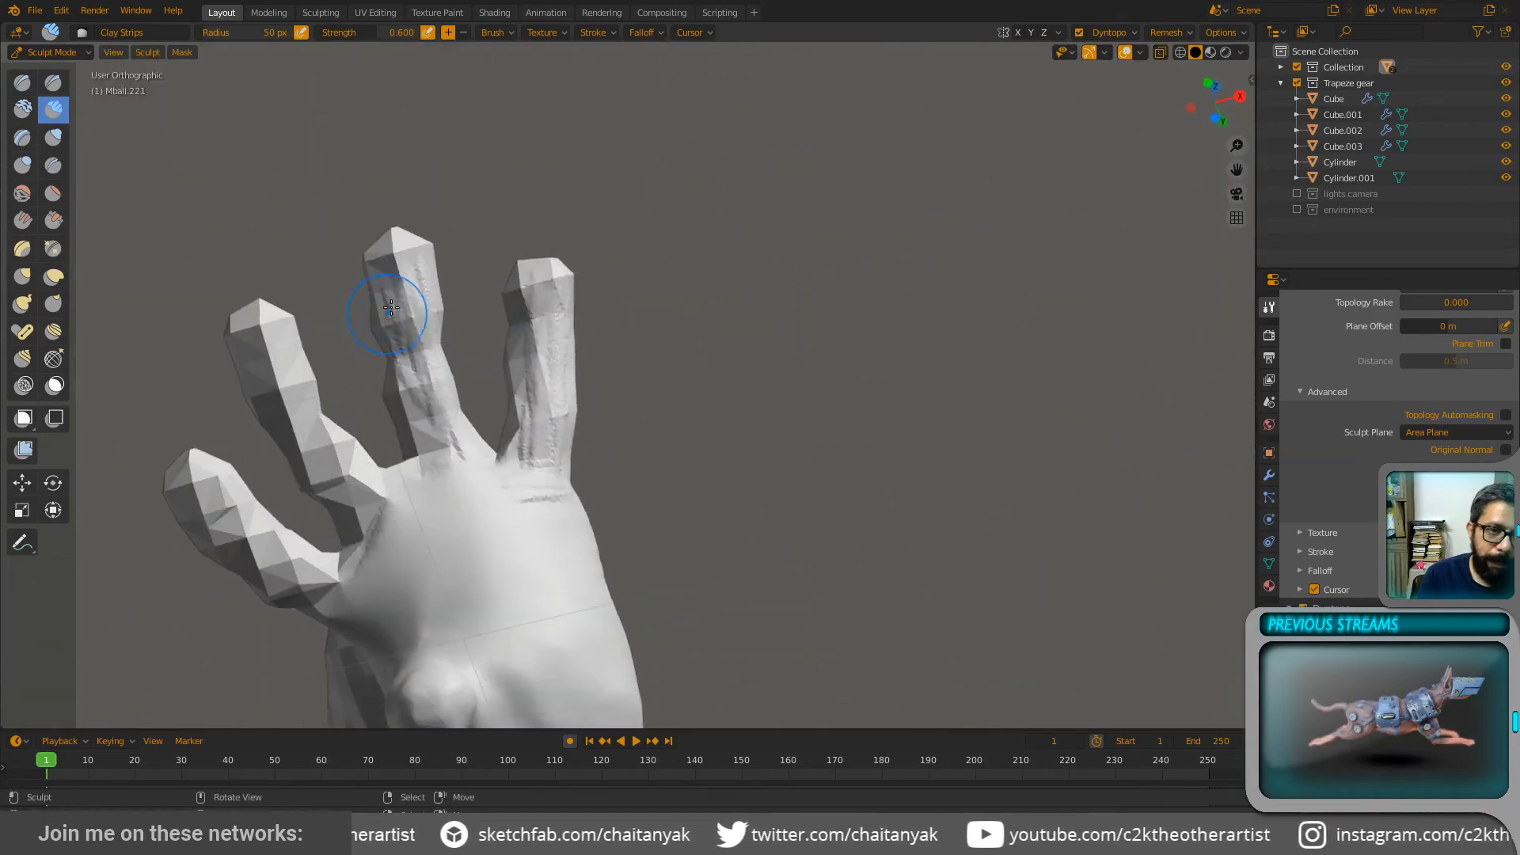
pyautogui.moveTo(421, 368); pyautogui.dragTo(398, 370)
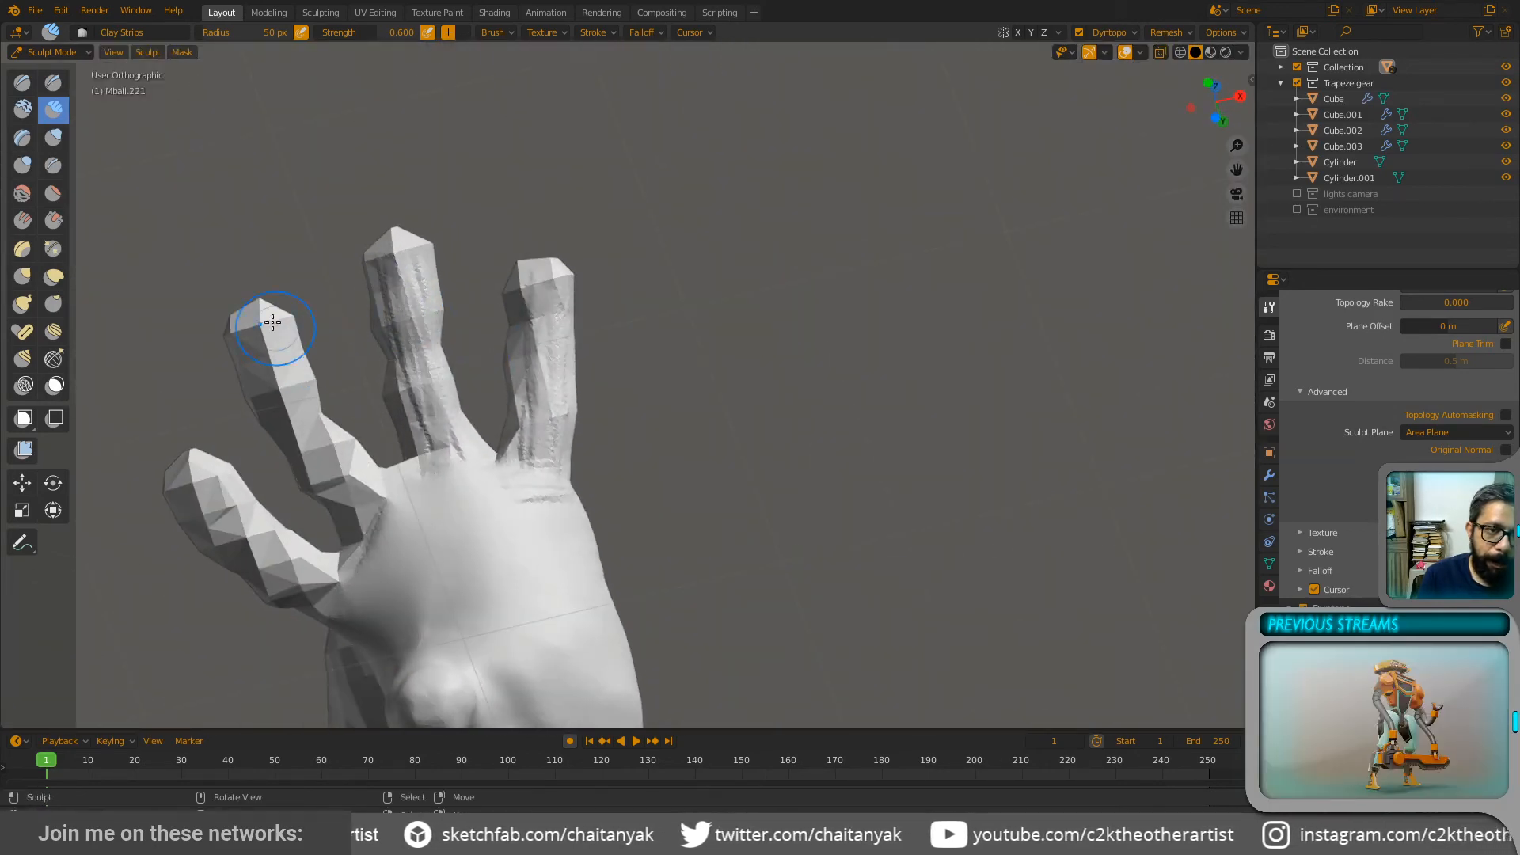
# Step: Lay clay strips along the middle finger from its tip down to where it joins the palm
pyautogui.moveTo(311, 436); pyautogui.dragTo(382, 489)
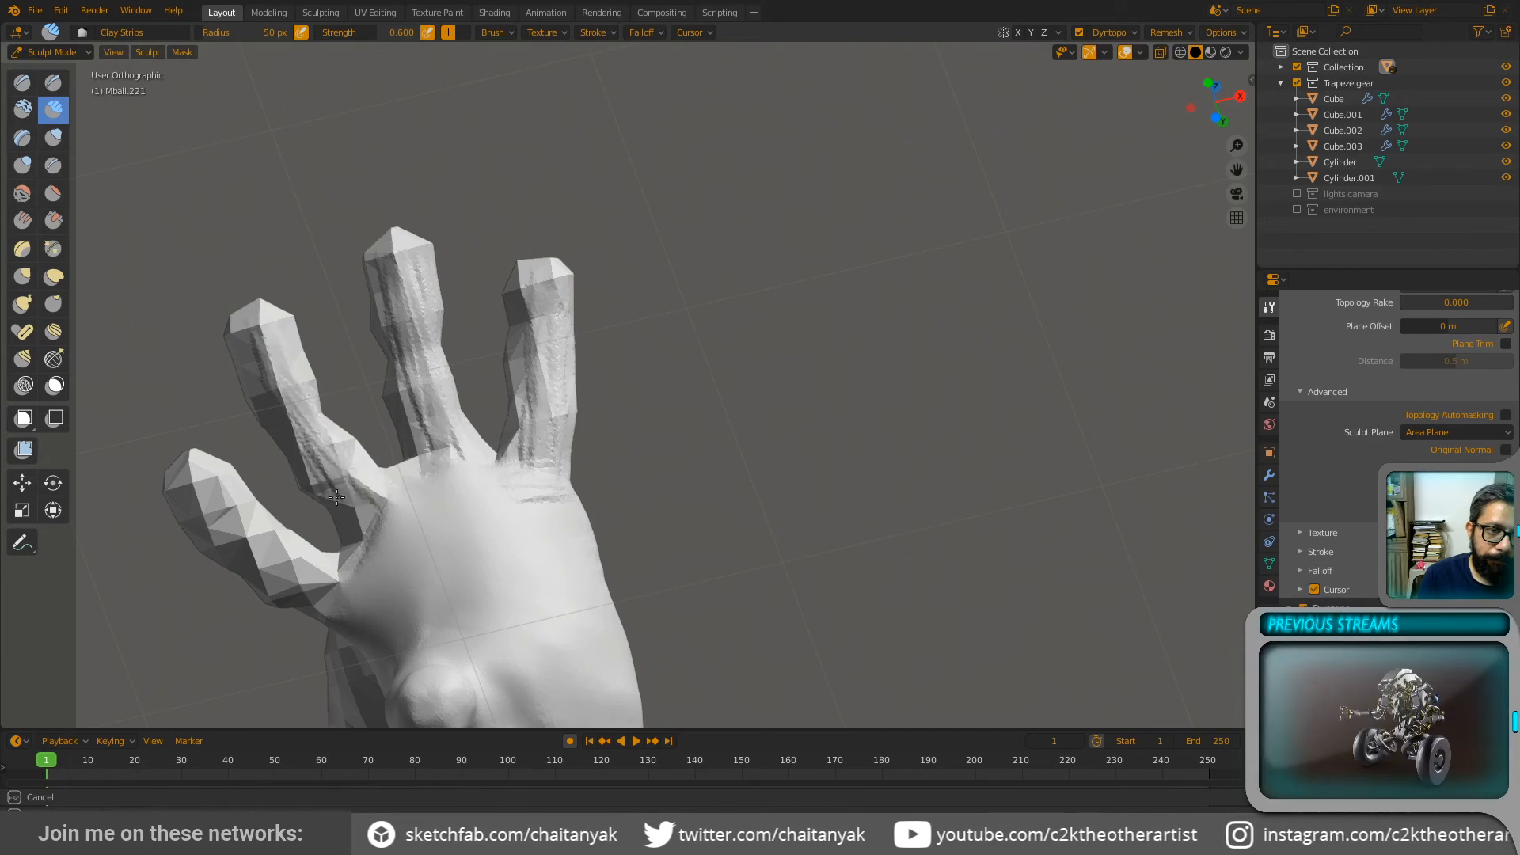
pyautogui.moveTo(352, 498); pyautogui.dragTo(297, 473, button='middle')
pyautogui.moveTo(297, 475); pyautogui.dragTo(296, 544)
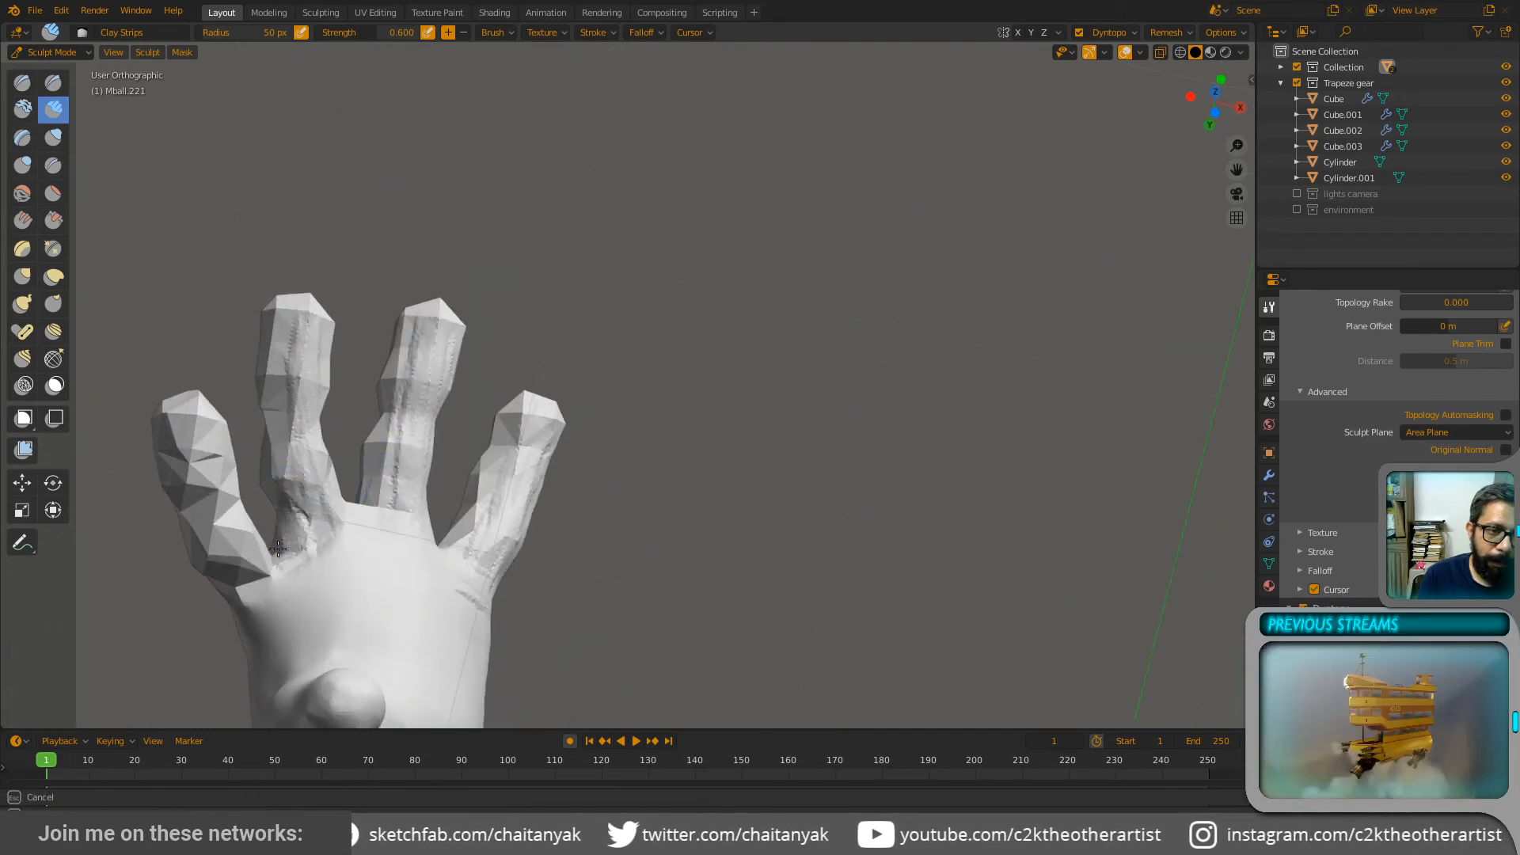
pyautogui.moveTo(266, 345); pyautogui.dragTo(274, 363)
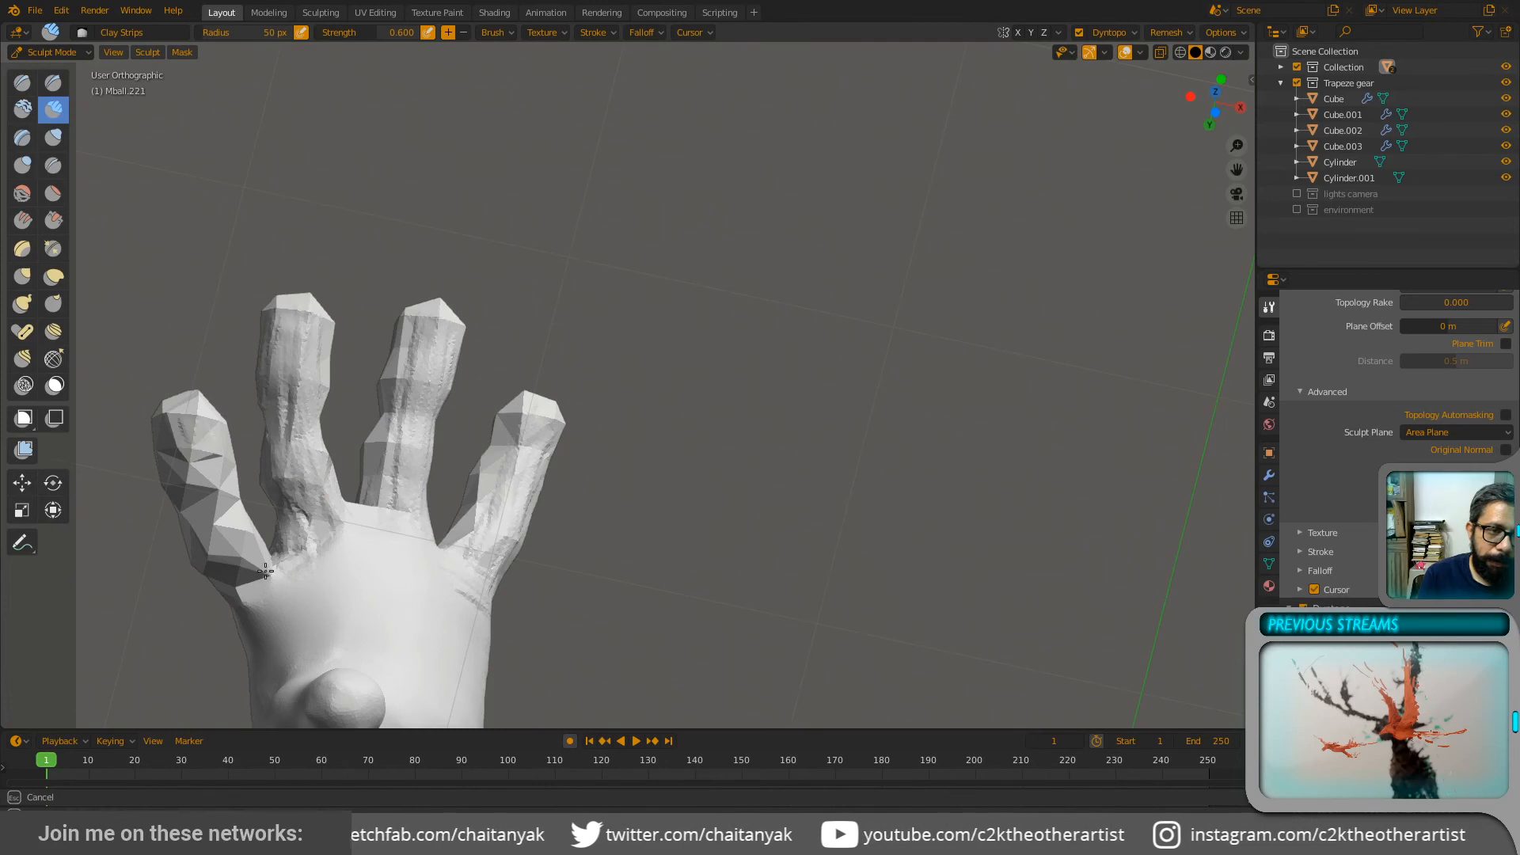
# Step: Lay clay strips along the palm side of the index finger and smooth the palm side of all four fingers
pyautogui.moveTo(205, 509); pyautogui.dragTo(215, 563)
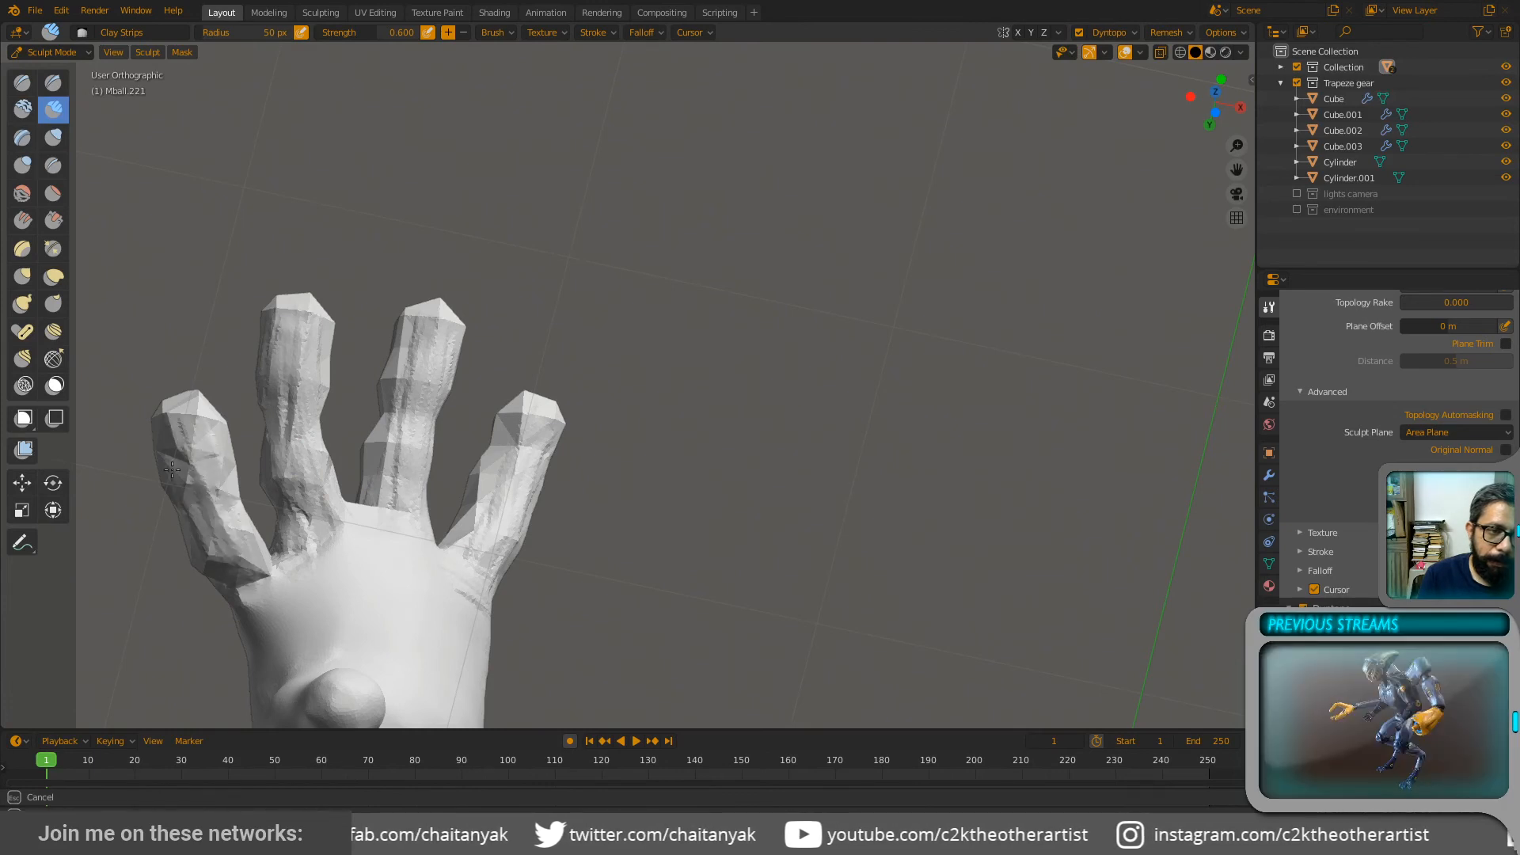
pyautogui.moveTo(167, 412)
pyautogui.mouseDown()
pyautogui.moveTo(238, 589)
pyautogui.moveTo(188, 443)
pyautogui.mouseUp()
pyautogui.moveTo(301, 432)
pyautogui.keyDown('shift'); pyautogui.mouseDown()
pyautogui.moveTo(296, 518)
pyautogui.moveTo(281, 372)
pyautogui.mouseUp(); pyautogui.keyUp('shift')
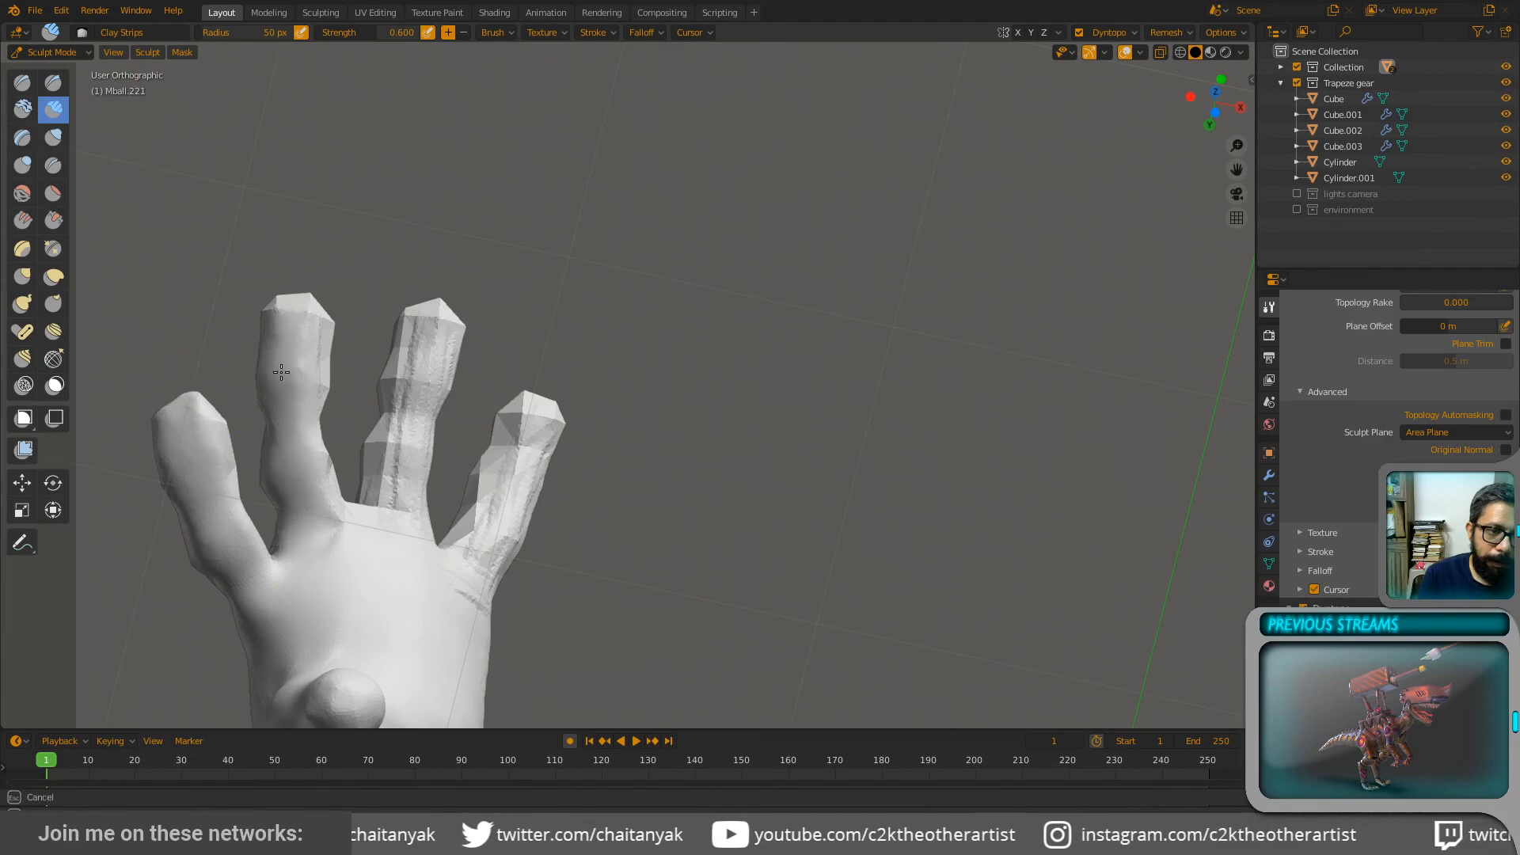
pyautogui.keyDown('shift'); pyautogui.moveTo(408, 393); pyautogui.dragTo(439, 325); pyautogui.keyUp('shift')
pyautogui.moveTo(531, 407)
pyautogui.keyDown('shift'); pyautogui.mouseDown()
pyautogui.moveTo(494, 513)
pyautogui.moveTo(499, 475)
pyautogui.mouseUp(); pyautogui.keyUp('shift')
# Step: Smooth the back of the index finger and build up its base toward the thumb side of the hand with clay strips
pyautogui.moveTo(499, 475)
pyautogui.mouseDown(button='middle')
pyautogui.moveTo(718, 651)
pyautogui.moveTo(799, 408)
pyautogui.mouseUp(button='middle')
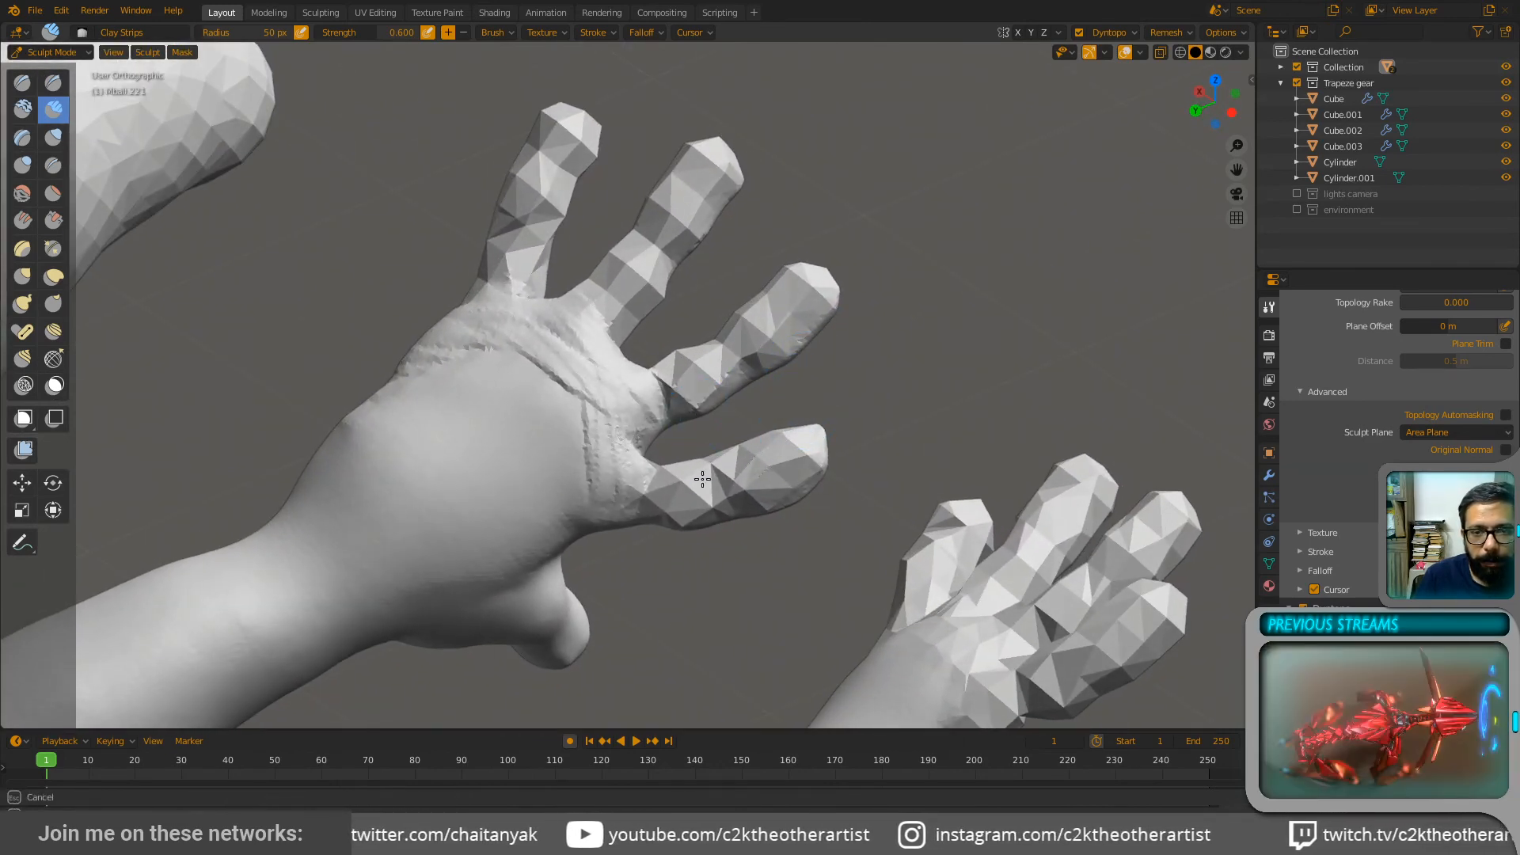
pyautogui.keyDown('shift'); pyautogui.moveTo(692, 488); pyautogui.dragTo(779, 467); pyautogui.keyUp('shift')
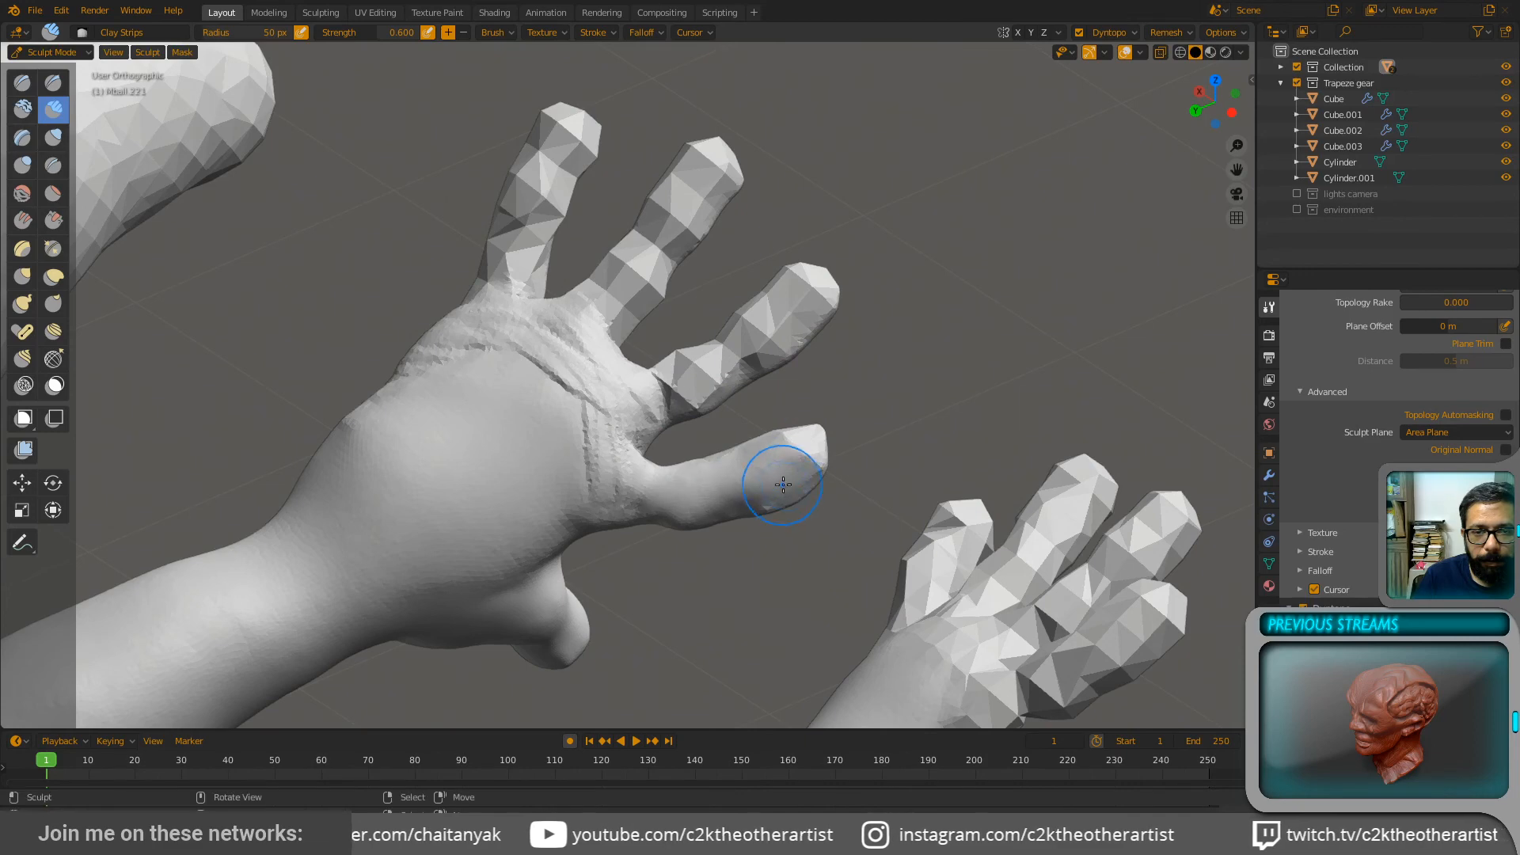
pyautogui.moveTo(780, 480)
pyautogui.mouseDown(button='middle')
pyautogui.moveTo(741, 460)
pyautogui.moveTo(790, 442)
pyautogui.mouseUp(button='middle')
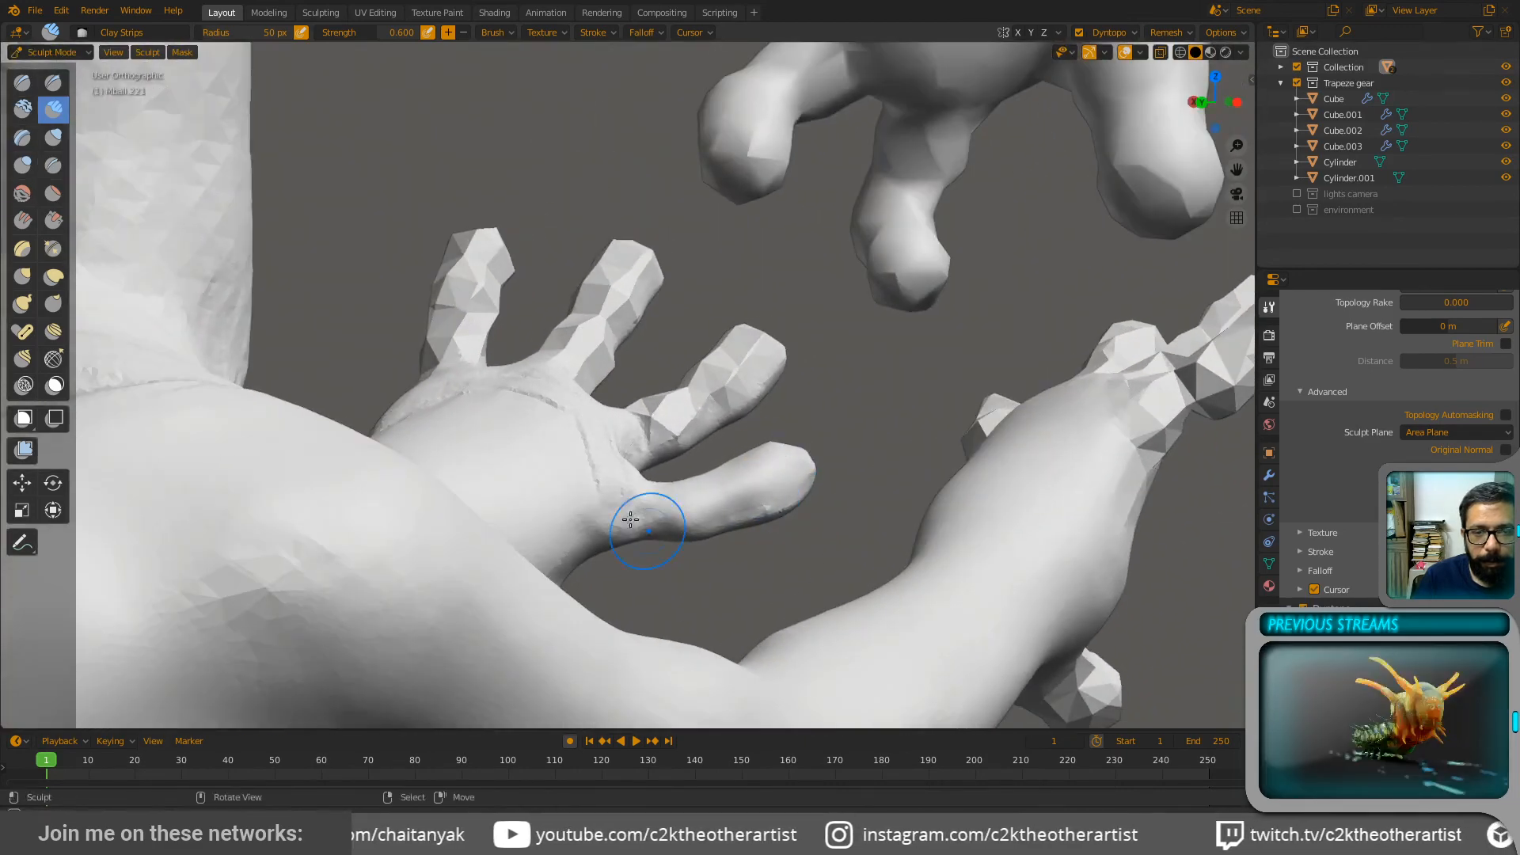
pyautogui.moveTo(594, 517)
pyautogui.mouseDown()
pyautogui.moveTo(673, 518)
pyautogui.moveTo(649, 513)
pyautogui.mouseUp()
pyautogui.moveTo(712, 493)
pyautogui.mouseDown(button='middle')
pyautogui.moveTo(678, 545)
pyautogui.moveTo(678, 518)
pyautogui.mouseUp(button='middle')
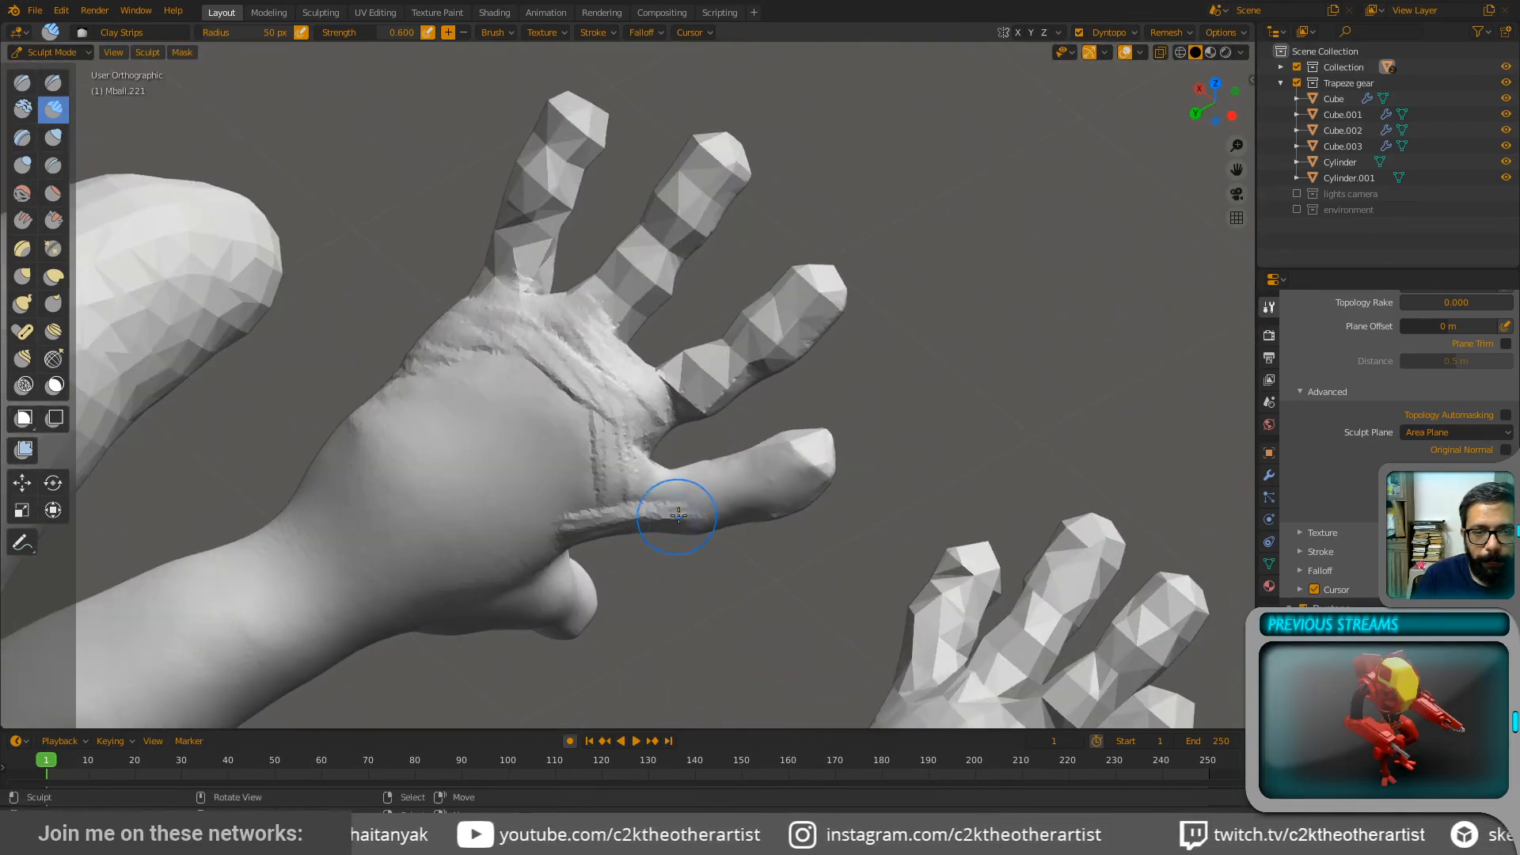
pyautogui.moveTo(582, 508); pyautogui.dragTo(613, 507)
pyautogui.moveTo(613, 509); pyautogui.dragTo(649, 340, button='middle')
pyautogui.moveTo(664, 526); pyautogui.dragTo(560, 582)
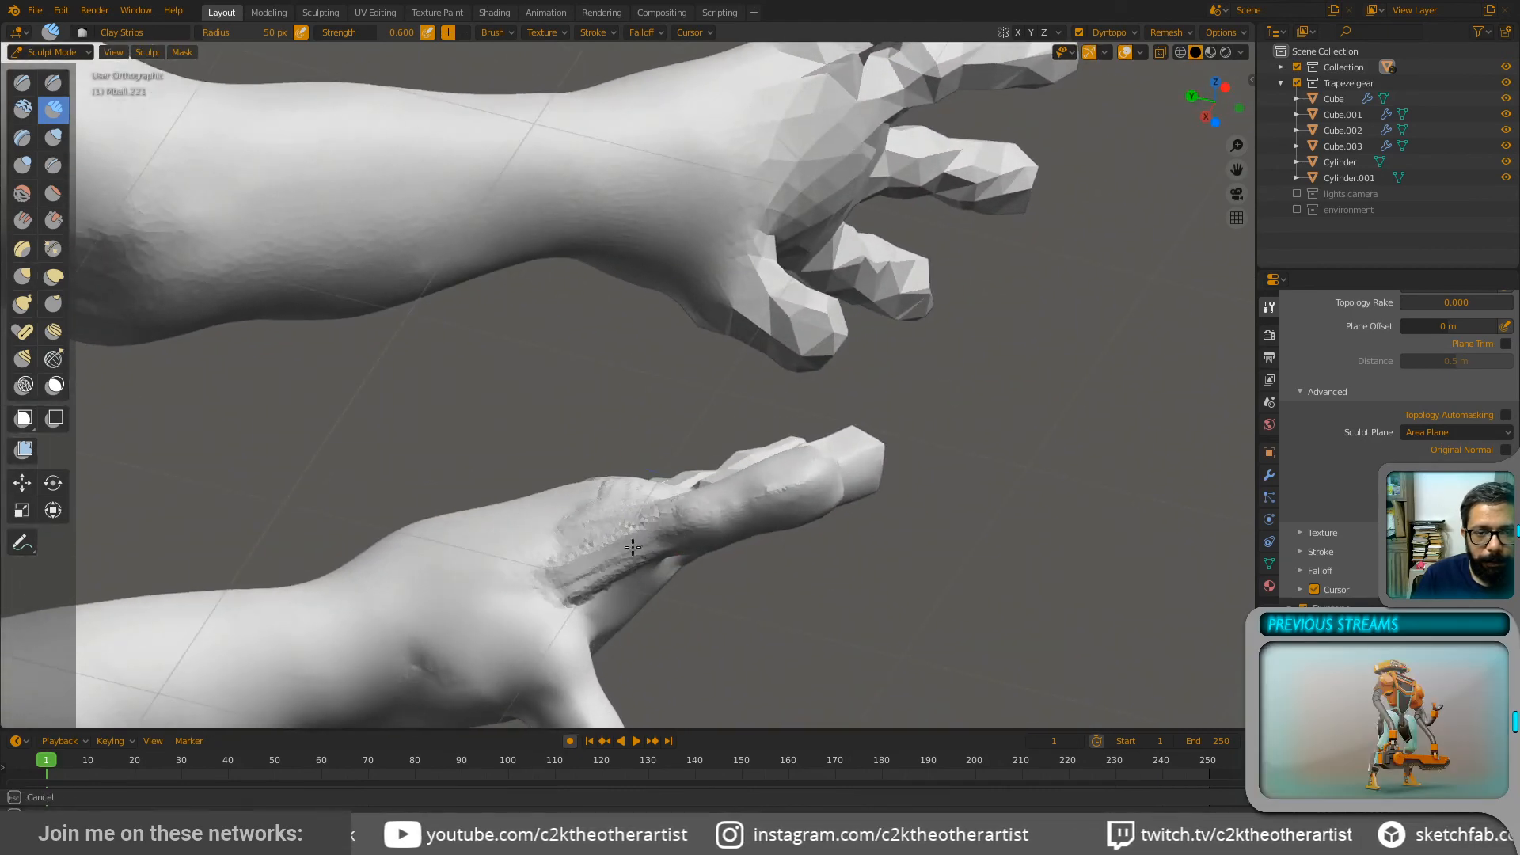
pyautogui.moveTo(632, 547); pyautogui.dragTo(631, 549)
pyautogui.keyDown('shift'); pyautogui.moveTo(638, 564); pyautogui.dragTo(603, 591); pyautogui.keyUp('shift')
pyautogui.moveTo(641, 529); pyautogui.dragTo(698, 665, button='middle')
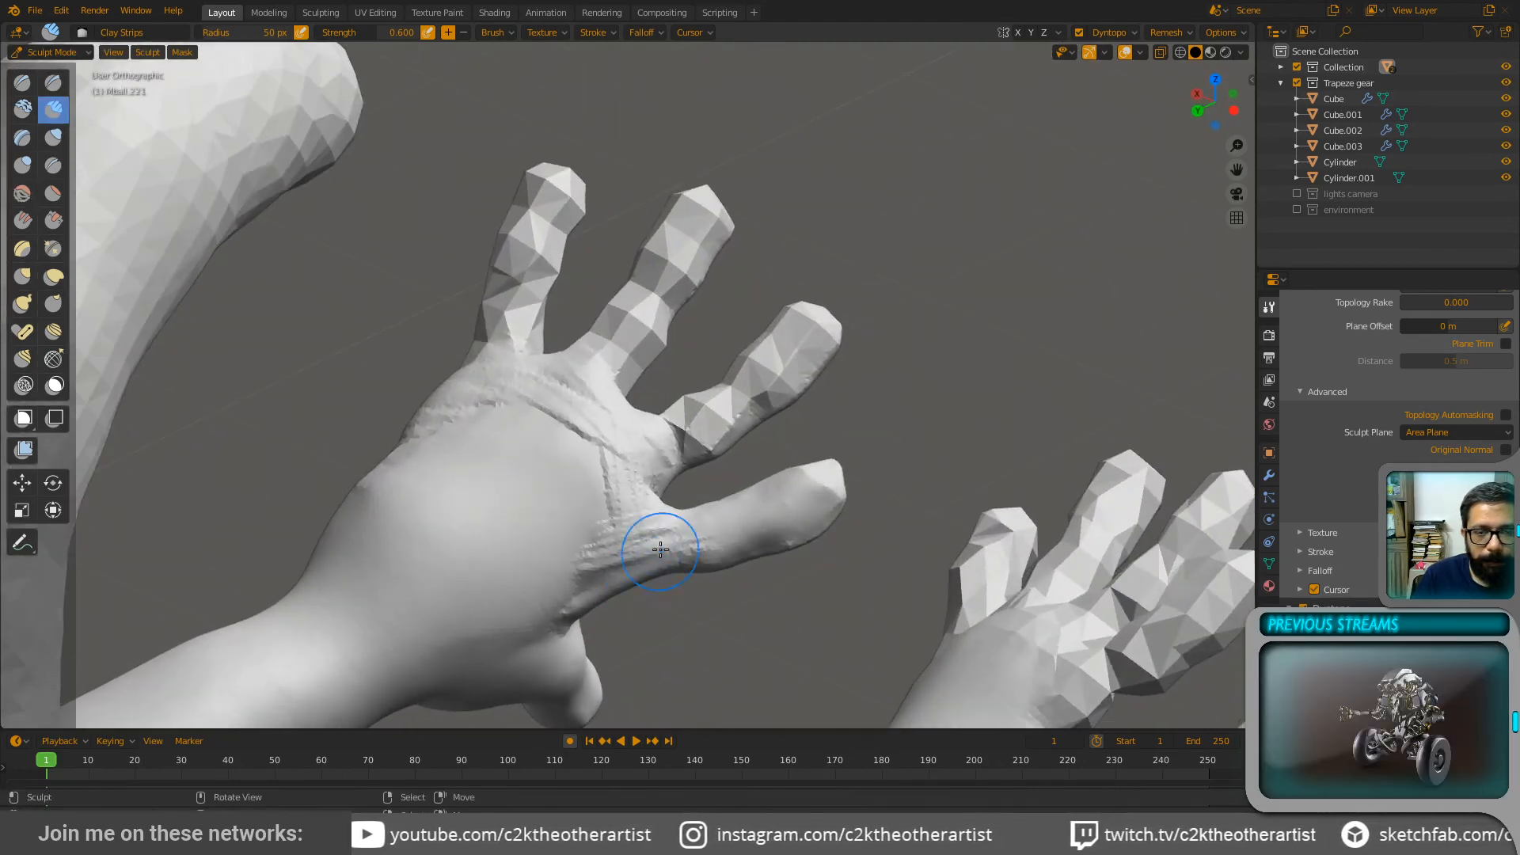
# Step: Lay clay strips from the knuckles toward the wrist to form tendon ridges across the back of the hand
pyautogui.moveTo(577, 567); pyautogui.dragTo(552, 573)
pyautogui.moveTo(634, 538); pyautogui.dragTo(532, 573)
pyautogui.moveTo(655, 446); pyautogui.dragTo(532, 513)
pyautogui.moveTo(569, 423); pyautogui.dragTo(469, 489)
pyautogui.moveTo(567, 372); pyautogui.dragTo(457, 497)
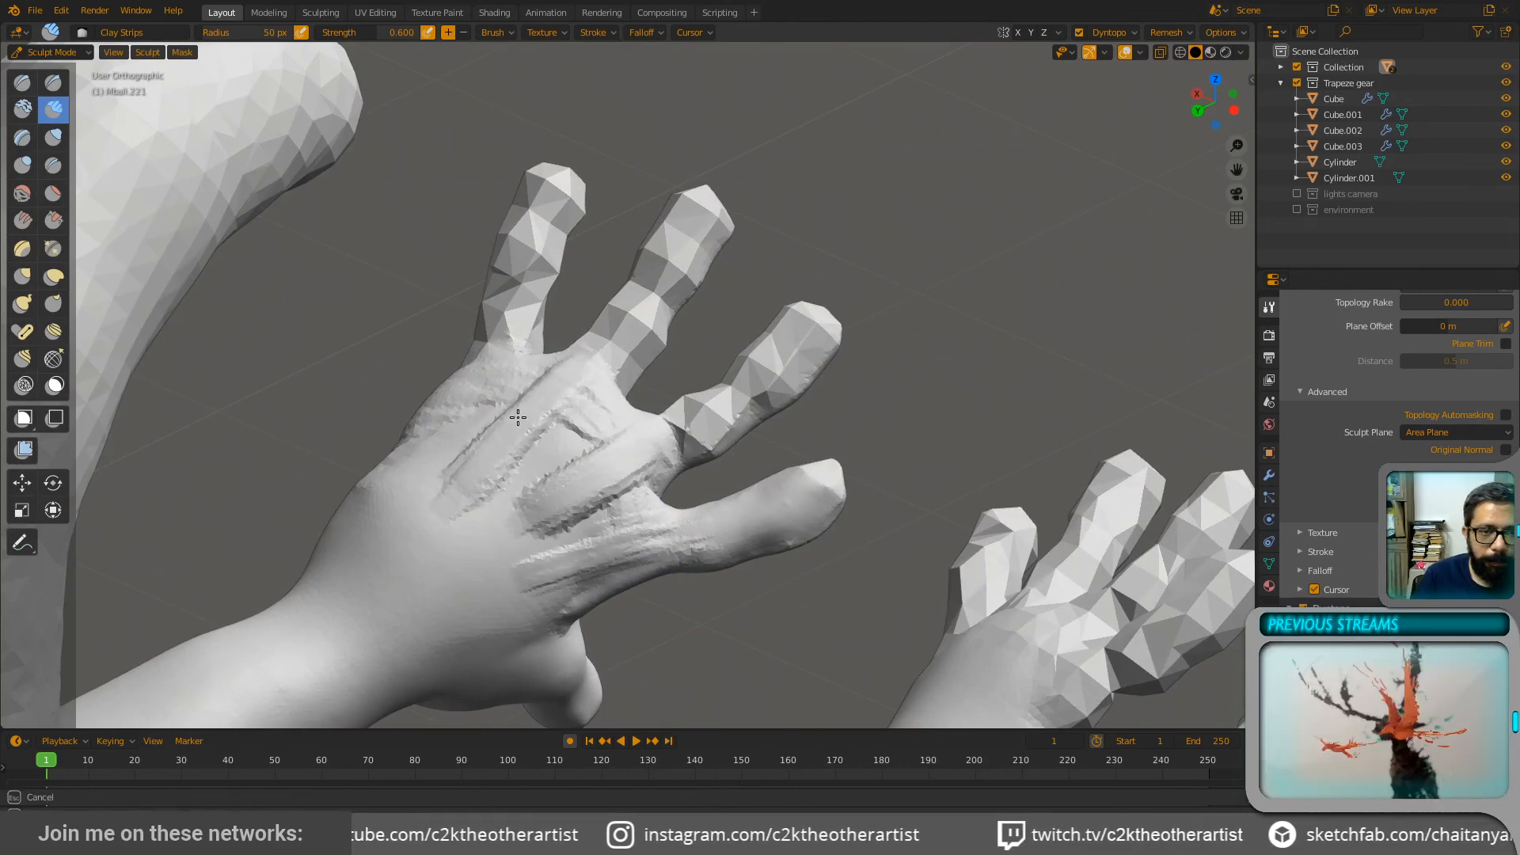
pyautogui.moveTo(519, 417); pyautogui.dragTo(506, 430)
# Step: Lay clay strips along the backs of the three remaining faceted fingers, joining the outermost one to the back of the hand
pyautogui.moveTo(555, 401)
pyautogui.mouseDown(button='middle')
pyautogui.moveTo(544, 444)
pyautogui.moveTo(585, 388)
pyautogui.mouseUp(button='middle')
pyautogui.moveTo(594, 384); pyautogui.dragTo(692, 282)
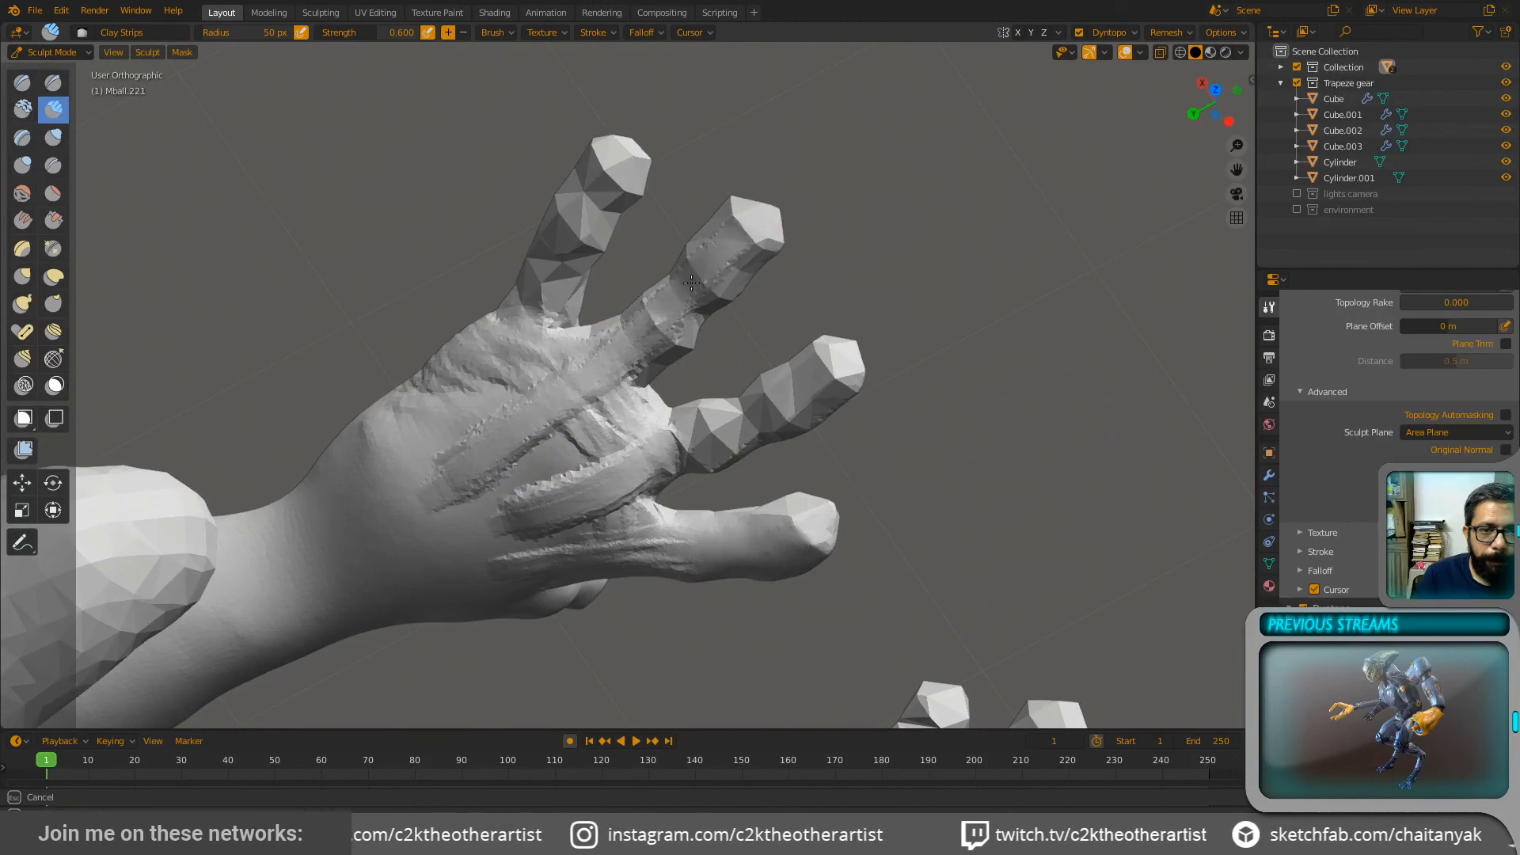
pyautogui.moveTo(645, 453); pyautogui.dragTo(791, 397)
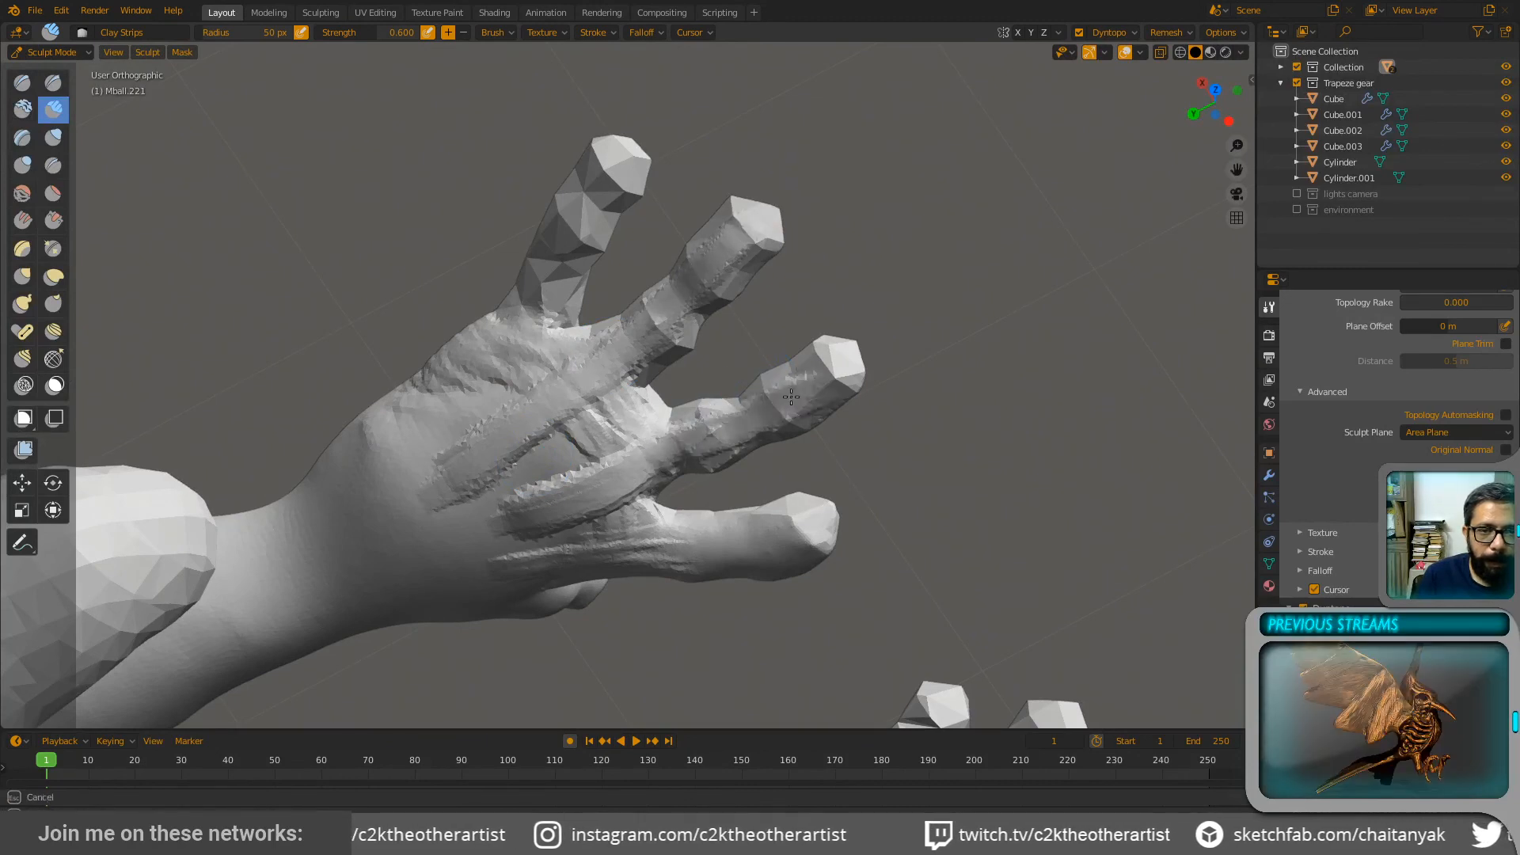
pyautogui.moveTo(558, 285); pyautogui.dragTo(455, 416)
pyautogui.moveTo(455, 416); pyautogui.dragTo(513, 338)
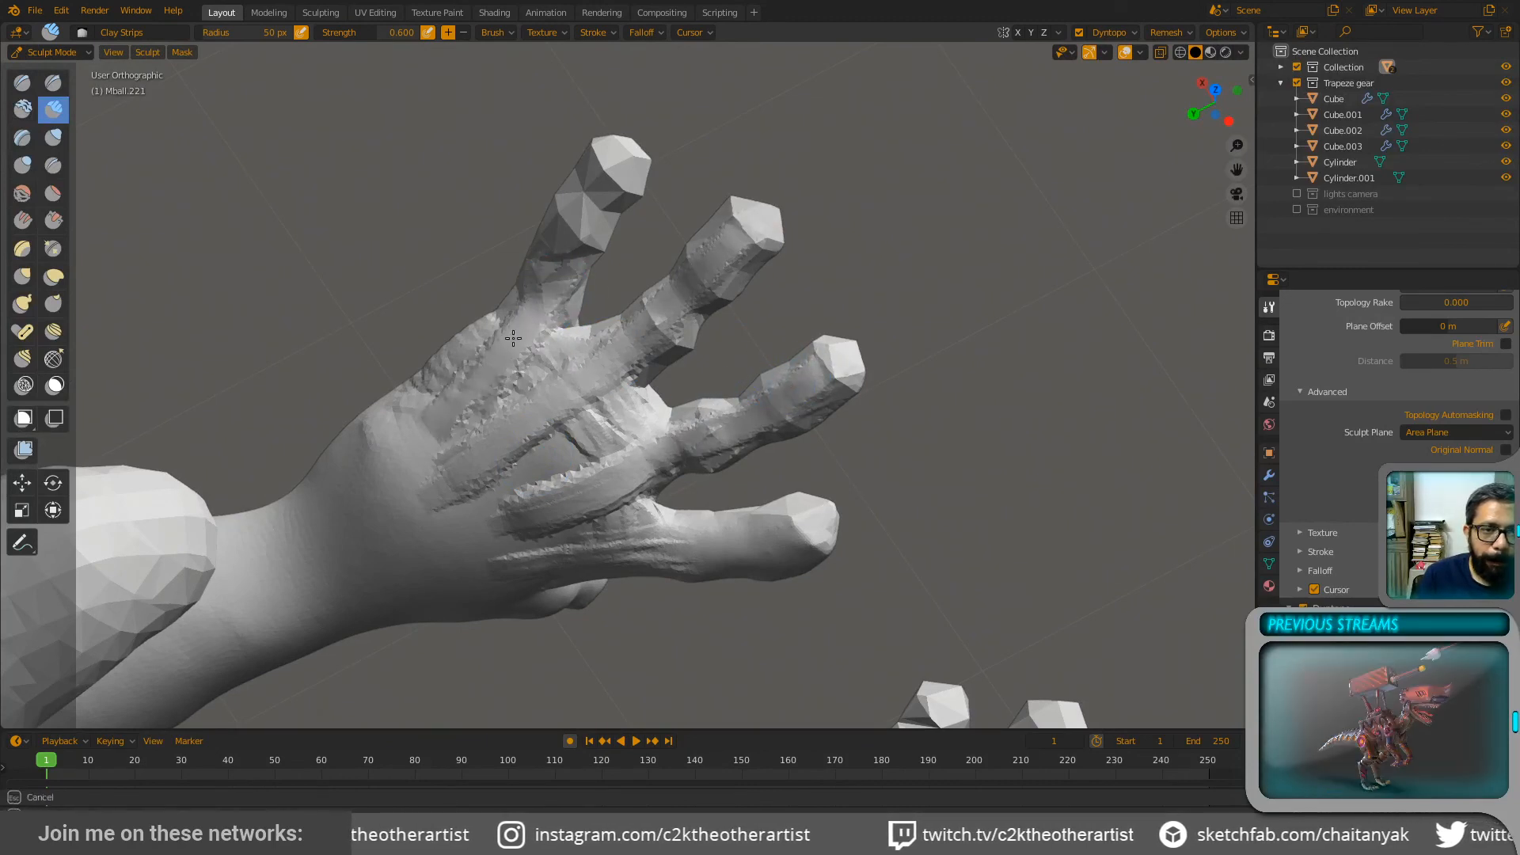
pyautogui.moveTo(592, 208); pyautogui.dragTo(618, 159)
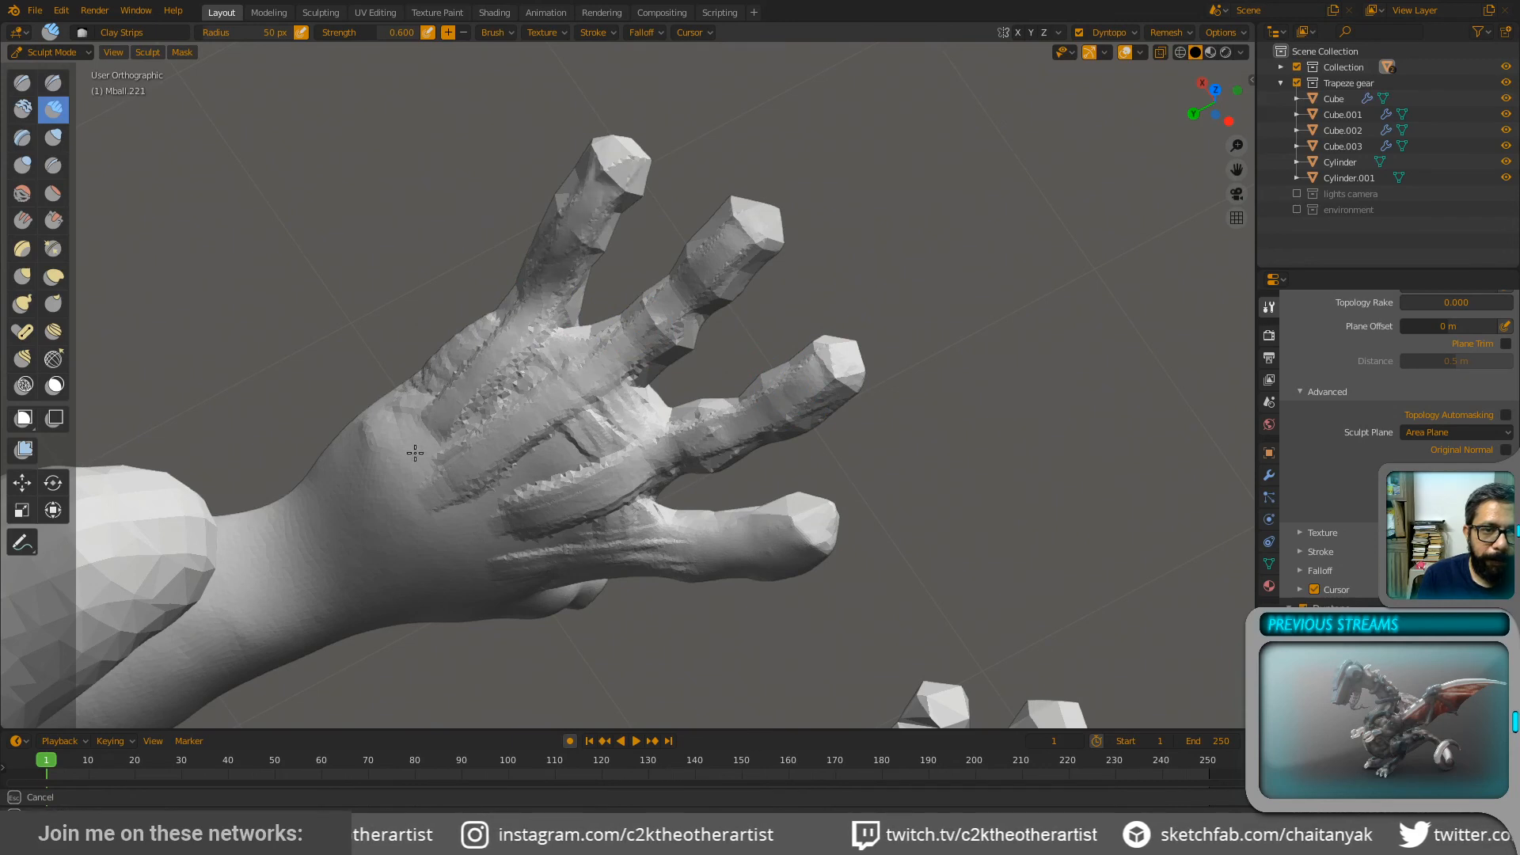
# Step: Smooth the clay ridges on the back of the hand and around the base of the index finger
pyautogui.moveTo(415, 453)
pyautogui.mouseDown()
pyautogui.moveTo(478, 322)
pyautogui.moveTo(387, 508)
pyautogui.moveTo(522, 483)
pyautogui.moveTo(515, 536)
pyautogui.moveTo(469, 556)
pyautogui.mouseUp()
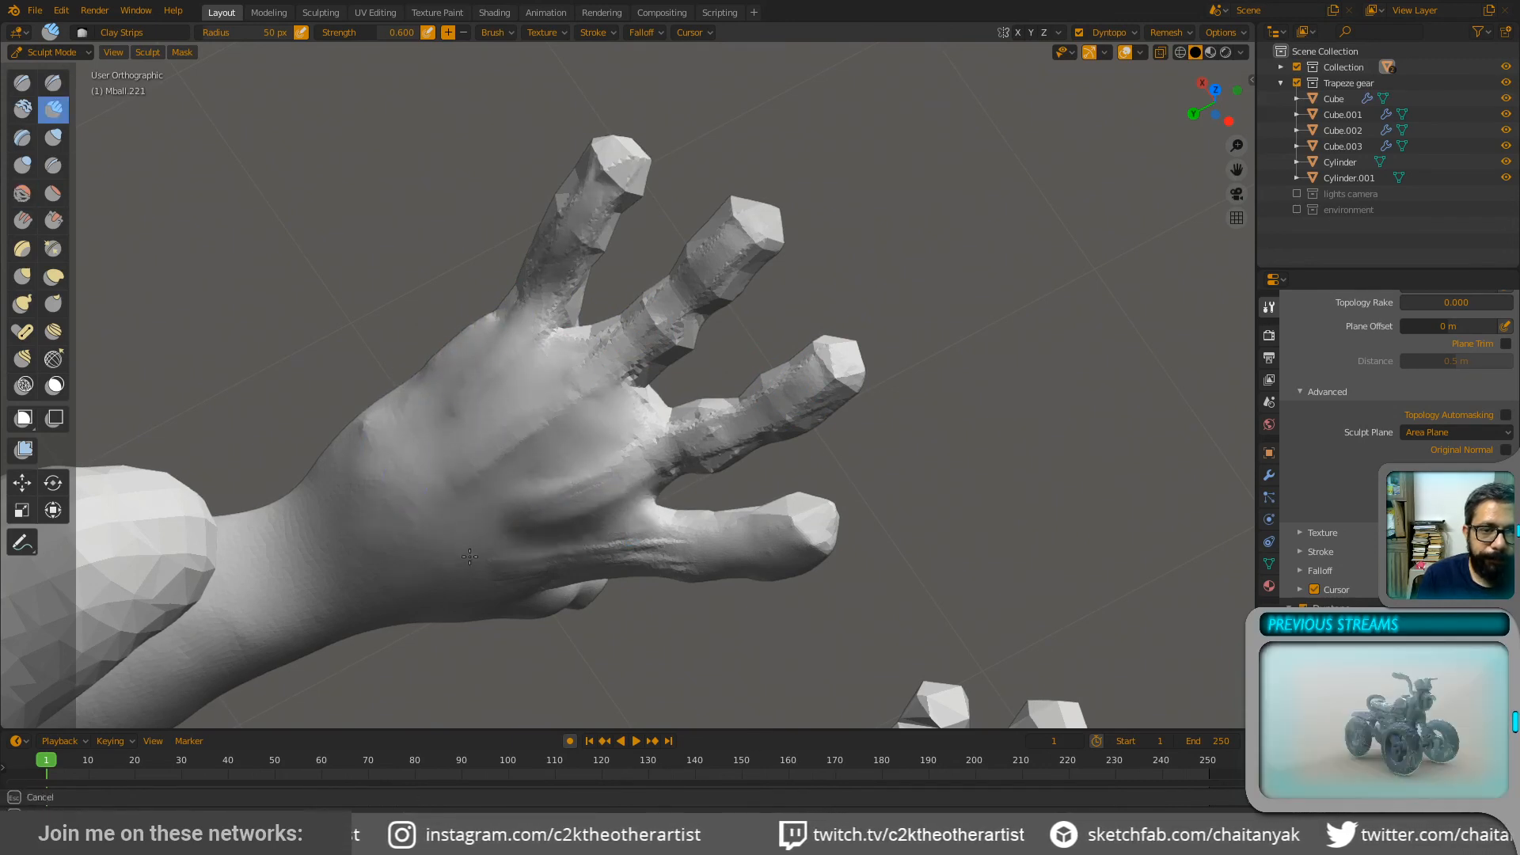
pyautogui.moveTo(598, 543); pyautogui.dragTo(546, 516, button='middle')
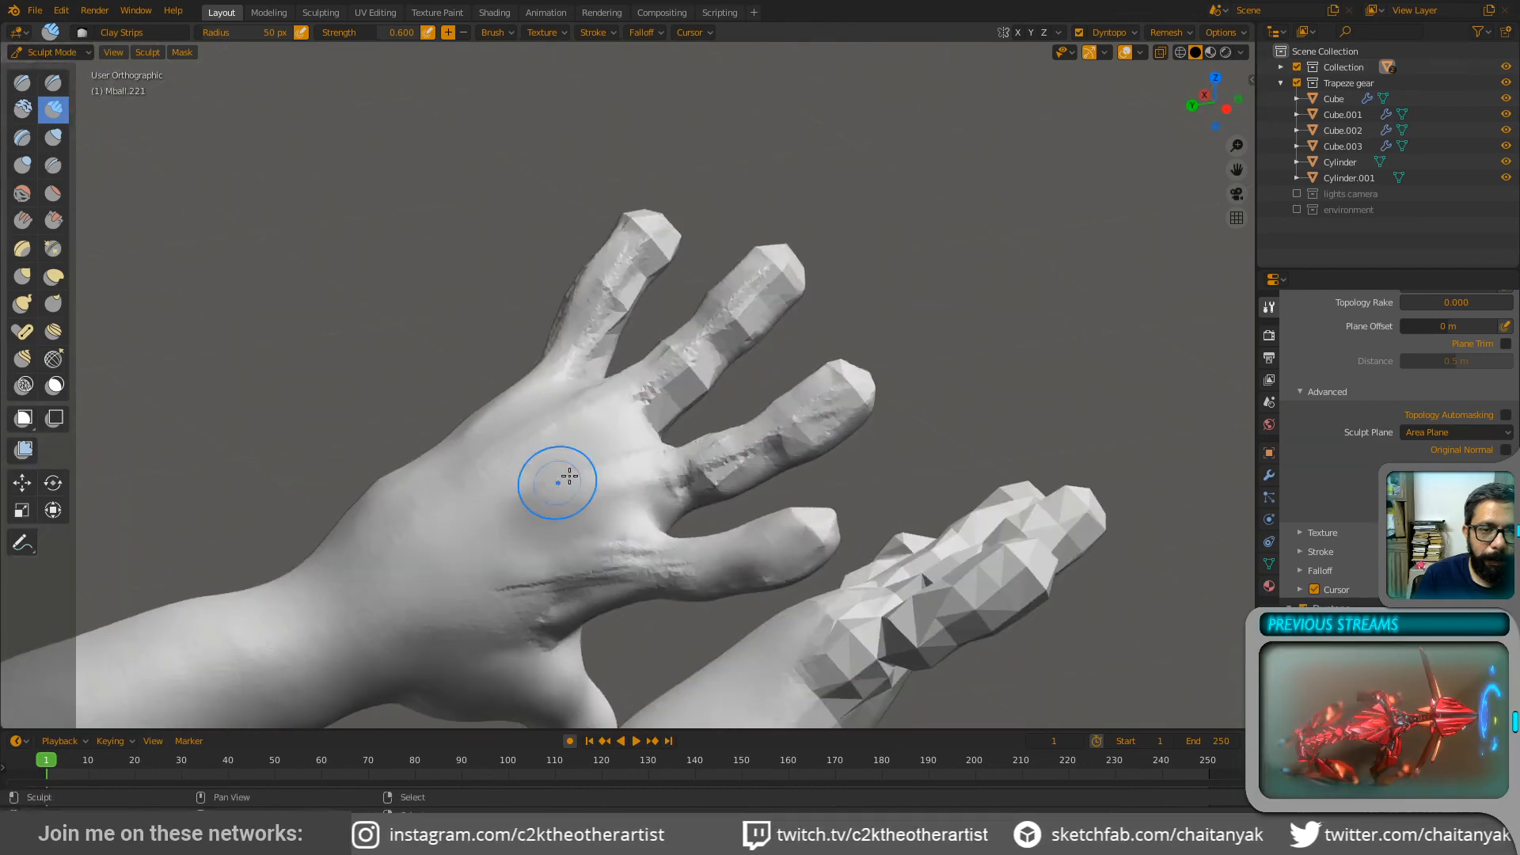
pyautogui.moveTo(584, 511)
pyautogui.keyDown('shift'); pyautogui.mouseDown()
pyautogui.moveTo(516, 592)
pyautogui.moveTo(690, 573)
pyautogui.mouseUp(); pyautogui.keyUp('shift')
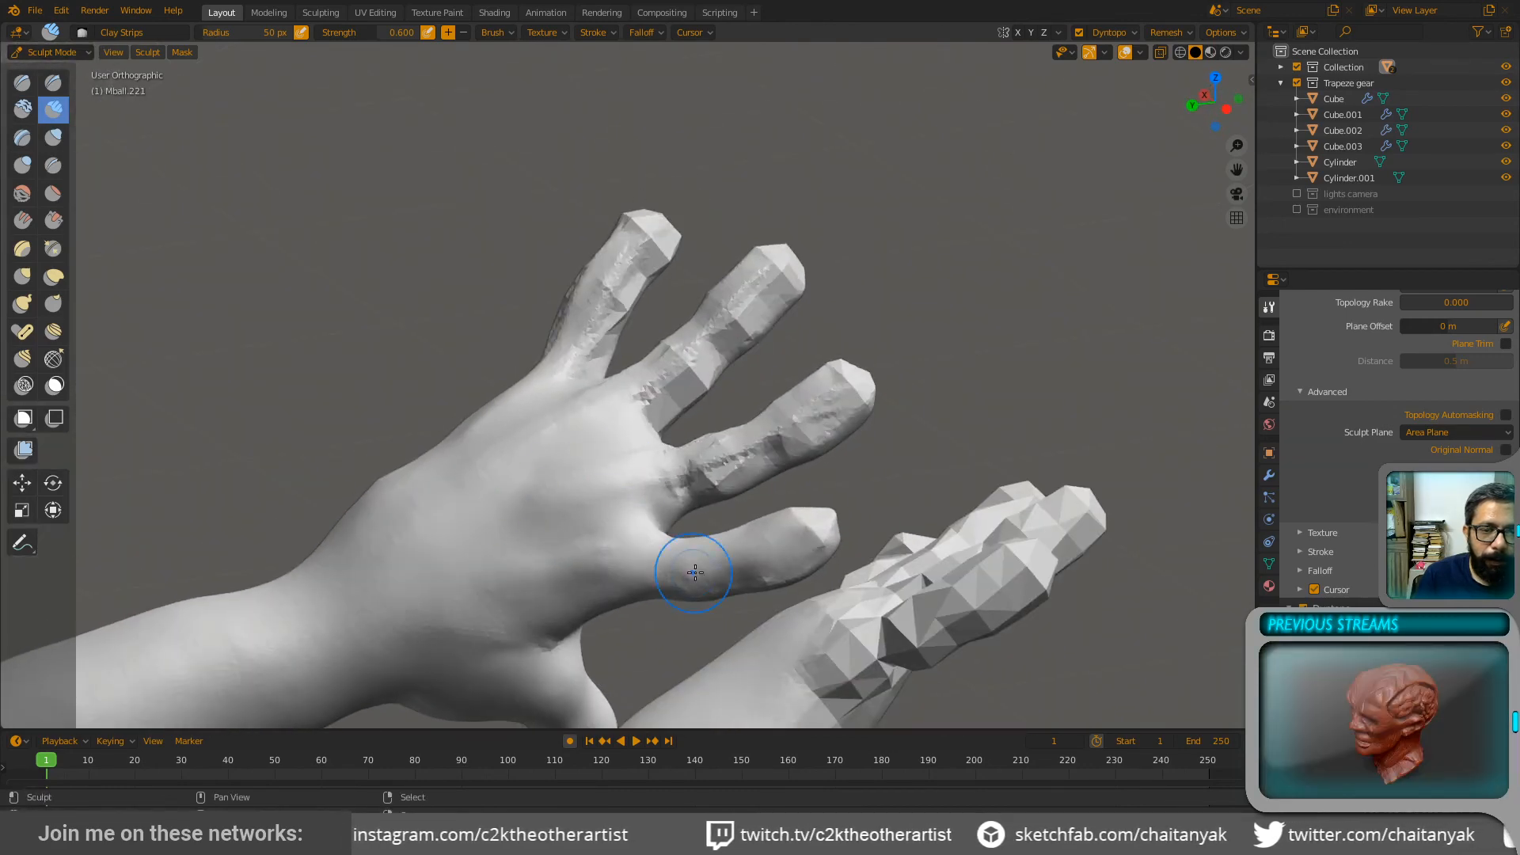
# Step: Smooth the backs and sides of the three outer fingers into rounded forms that blend into the knuckles
pyautogui.moveTo(701, 481)
pyautogui.keyDown('shift'); pyautogui.mouseDown()
pyautogui.moveTo(761, 467)
pyautogui.moveTo(831, 408)
pyautogui.moveTo(714, 436)
pyautogui.mouseUp(); pyautogui.keyUp('shift')
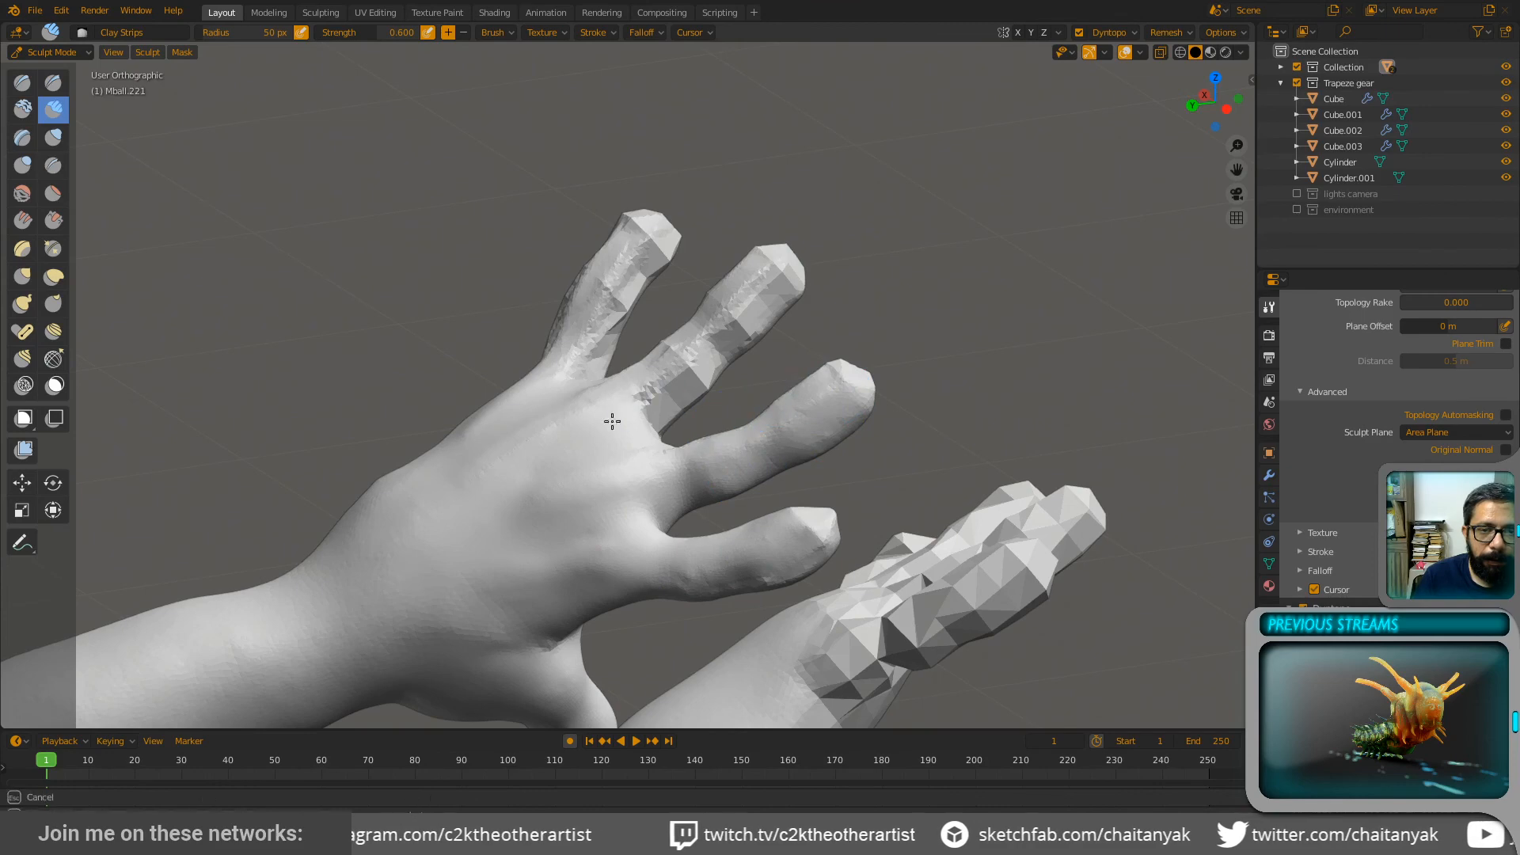
pyautogui.moveTo(612, 421)
pyautogui.keyDown('shift'); pyautogui.mouseDown()
pyautogui.moveTo(628, 424)
pyautogui.moveTo(681, 349)
pyautogui.moveTo(691, 229)
pyautogui.mouseUp(); pyautogui.keyUp('shift')
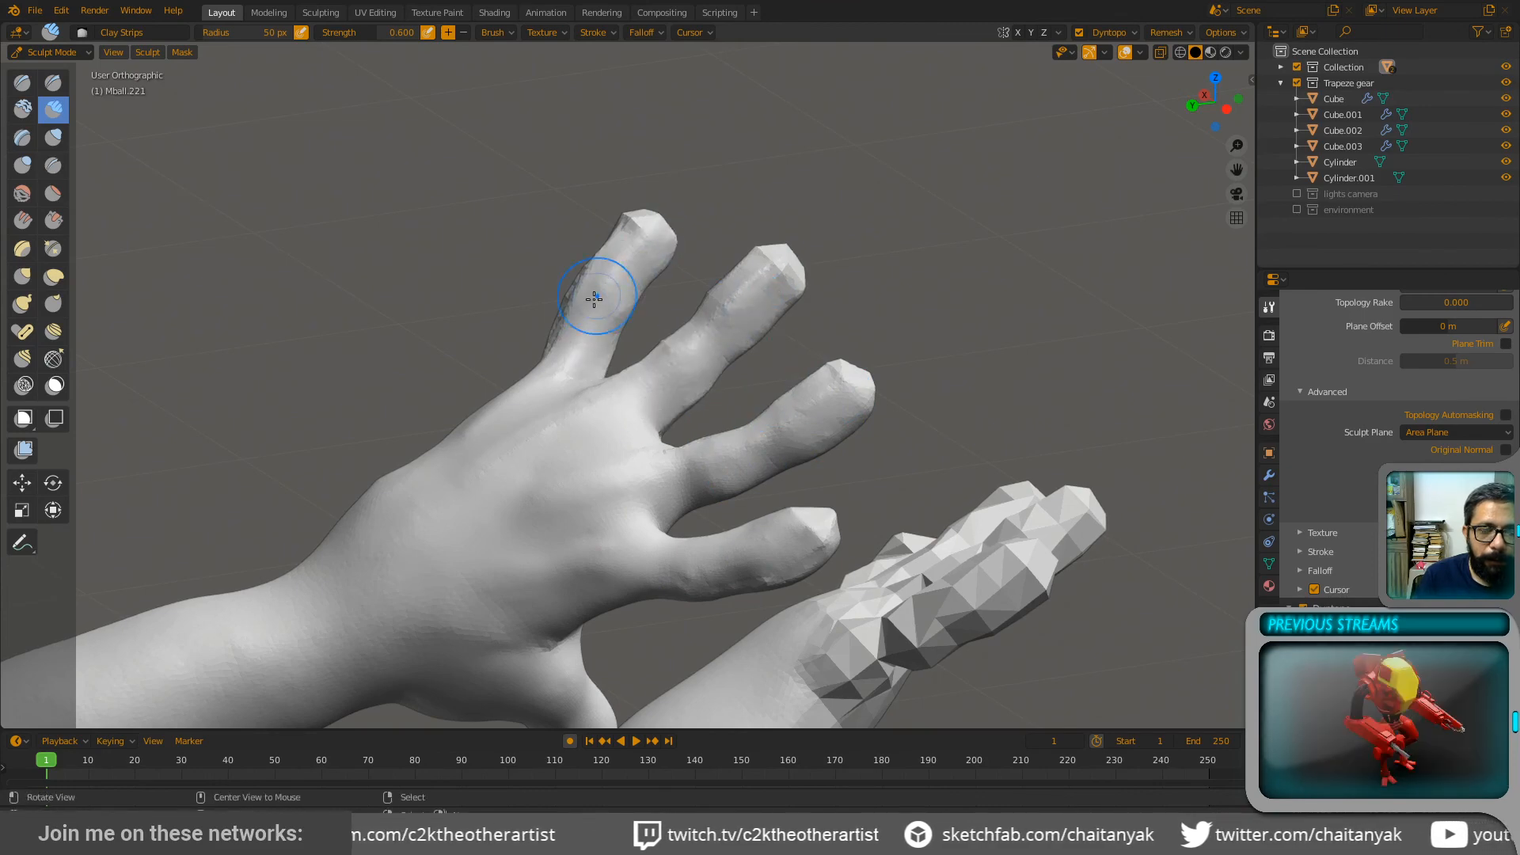
pyautogui.moveTo(593, 299)
pyautogui.keyDown('alt'); pyautogui.mouseDown()
pyautogui.moveTo(706, 346)
pyautogui.moveTo(774, 342)
pyautogui.moveTo(808, 305)
pyautogui.mouseUp(); pyautogui.keyUp('alt')
pyautogui.moveTo(610, 372)
pyautogui.keyDown('shift'); pyautogui.mouseDown()
pyautogui.moveTo(533, 277)
pyautogui.moveTo(546, 265)
pyautogui.moveTo(662, 343)
pyautogui.mouseUp(); pyautogui.keyUp('shift')
pyautogui.moveTo(662, 343); pyautogui.dragTo(633, 402, button='middle')
pyautogui.moveTo(694, 325)
pyautogui.keyDown('shift'); pyautogui.mouseDown()
pyautogui.moveTo(656, 173)
pyautogui.moveTo(661, 193)
pyautogui.mouseUp(); pyautogui.keyUp('shift')
pyautogui.moveTo(783, 265)
pyautogui.keyDown('shift'); pyautogui.mouseDown()
pyautogui.moveTo(764, 354)
pyautogui.moveTo(758, 292)
pyautogui.mouseUp(); pyautogui.keyUp('shift')
# Step: Smooth the faceted fingertips and undersides of the fingers into rounded ends
pyautogui.moveTo(614, 295)
pyautogui.mouseDown(button='middle')
pyautogui.moveTo(736, 312)
pyautogui.moveTo(795, 420)
pyautogui.mouseUp(button='middle')
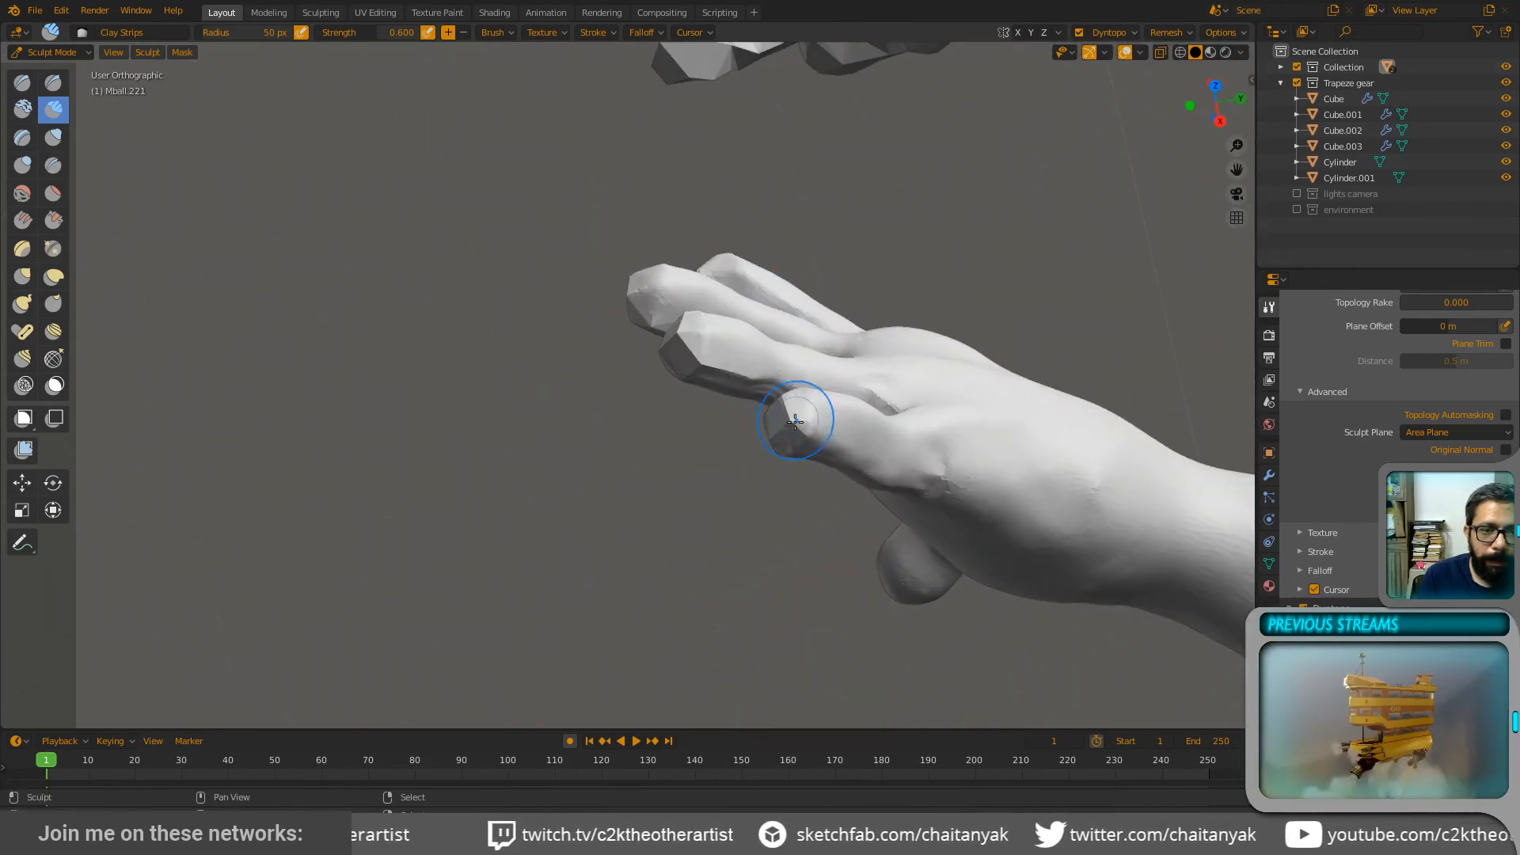
pyautogui.keyDown('shift'); pyautogui.moveTo(786, 423); pyautogui.dragTo(793, 406); pyautogui.keyUp('shift')
pyautogui.moveTo(696, 349)
pyautogui.keyDown('shift'); pyautogui.mouseDown()
pyautogui.moveTo(689, 375)
pyautogui.moveTo(838, 333)
pyautogui.moveTo(845, 264)
pyautogui.moveTo(792, 269)
pyautogui.moveTo(762, 302)
pyautogui.mouseUp(); pyautogui.keyUp('shift')
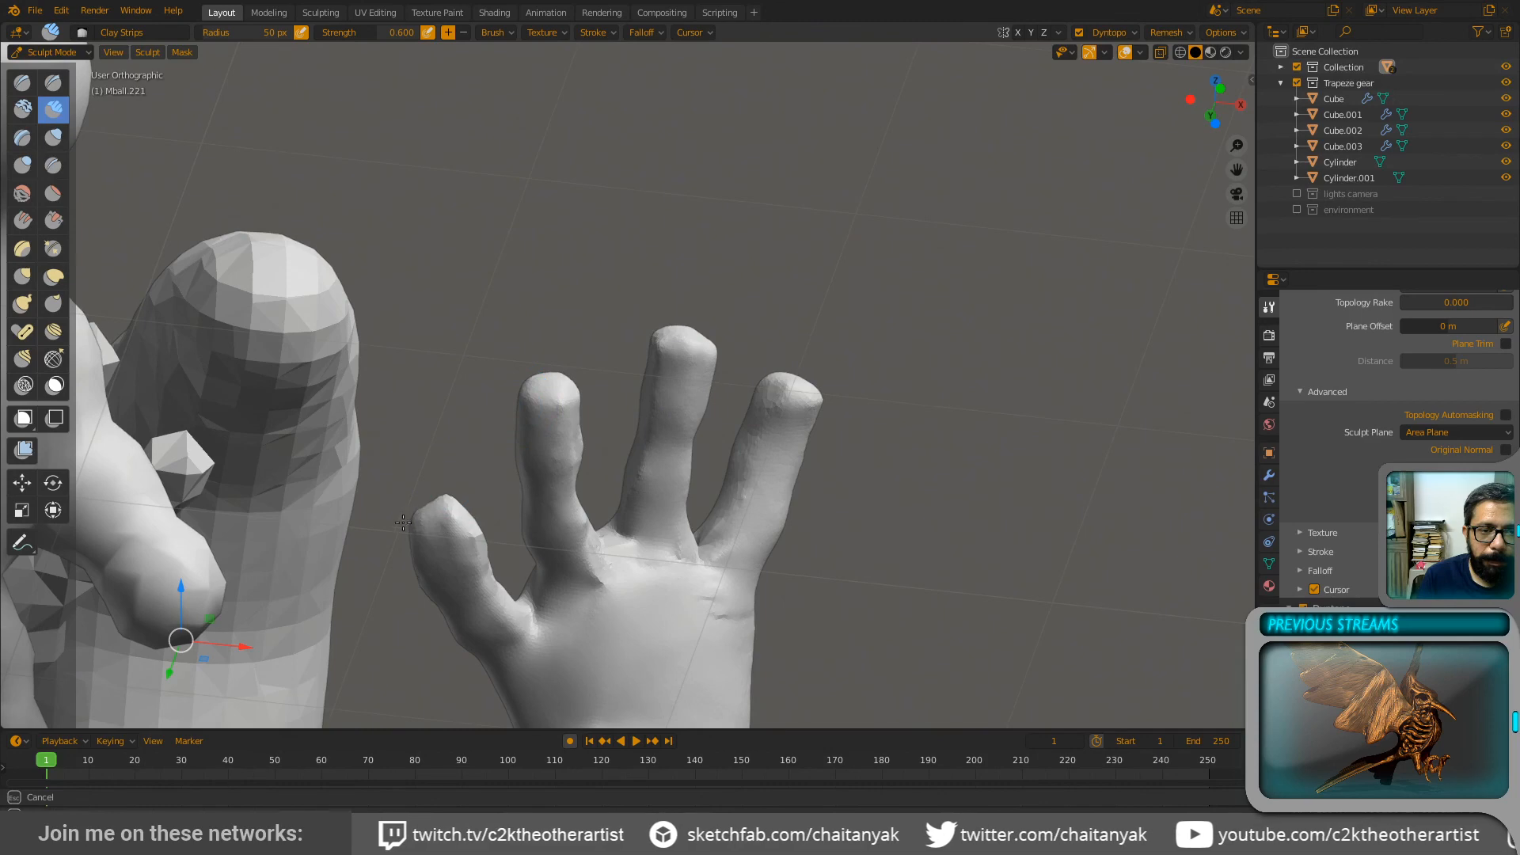
# Step: On the flyer's other, still faceted hand, lay clay strips from the wrist along the first outer finger and smooth them
pyautogui.keyDown('alt'); pyautogui.moveTo(403, 522); pyautogui.dragTo(631, 467); pyautogui.keyUp('alt')
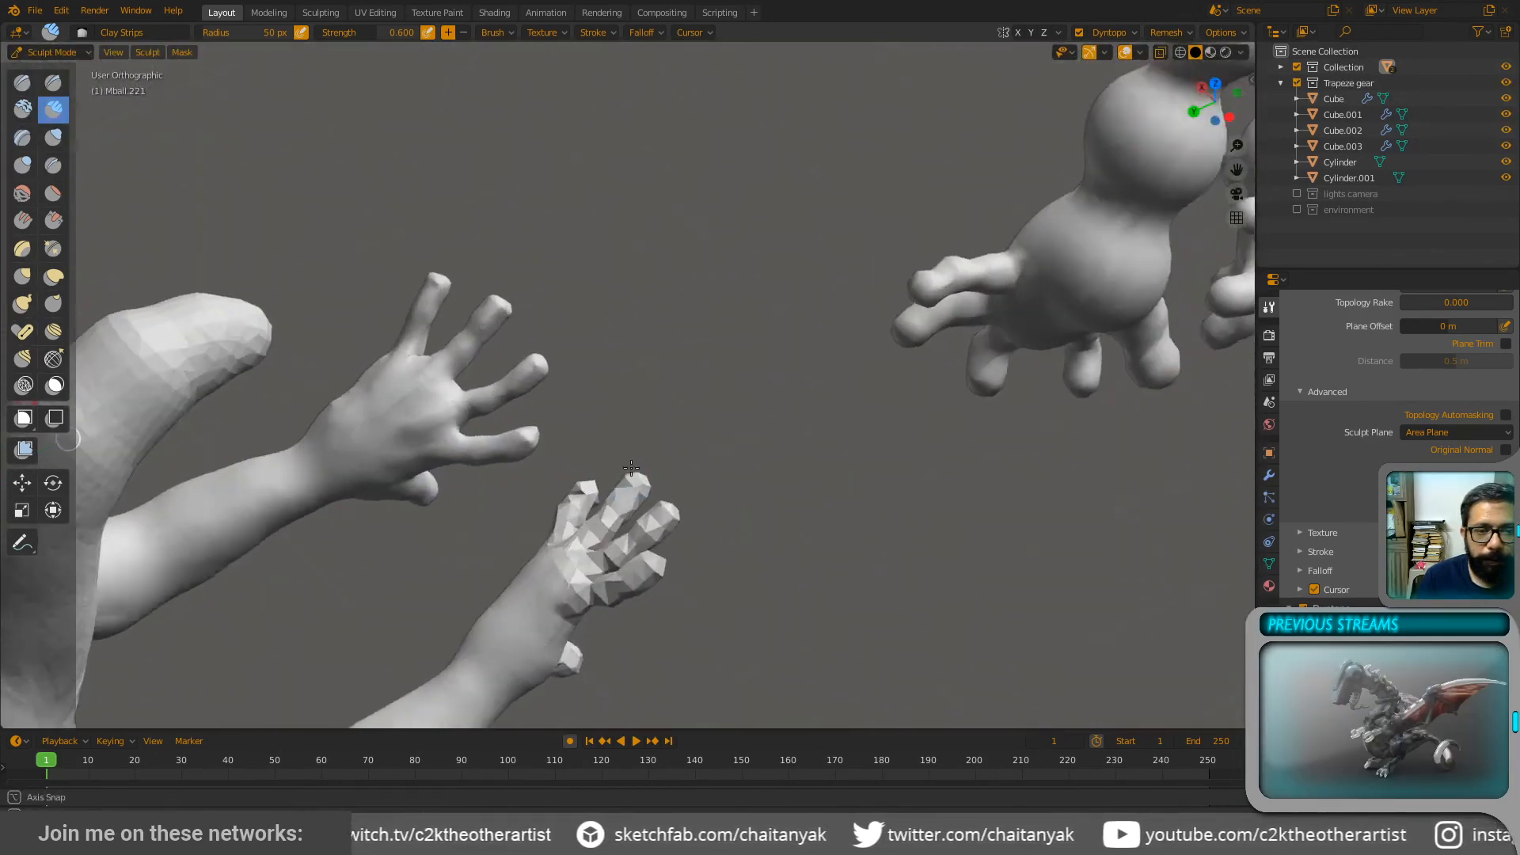
pyautogui.moveTo(631, 467); pyautogui.dragTo(614, 353, button='middle')
pyautogui.keyDown('ctrl'); pyautogui.moveTo(651, 507); pyautogui.dragTo(512, 315, button='middle'); pyautogui.keyUp('ctrl')
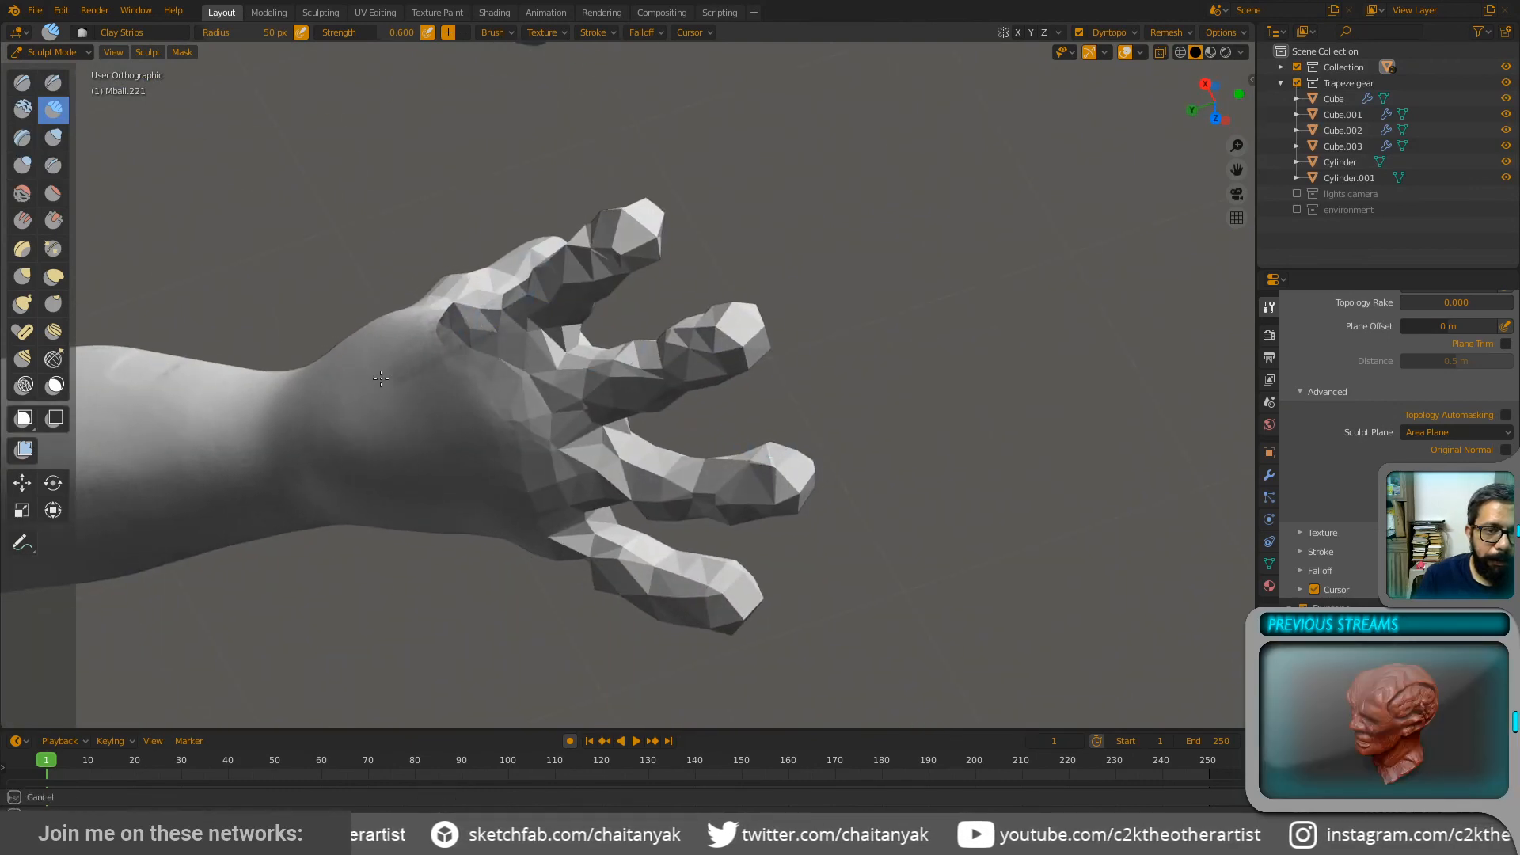
pyautogui.moveTo(428, 346); pyautogui.dragTo(548, 275)
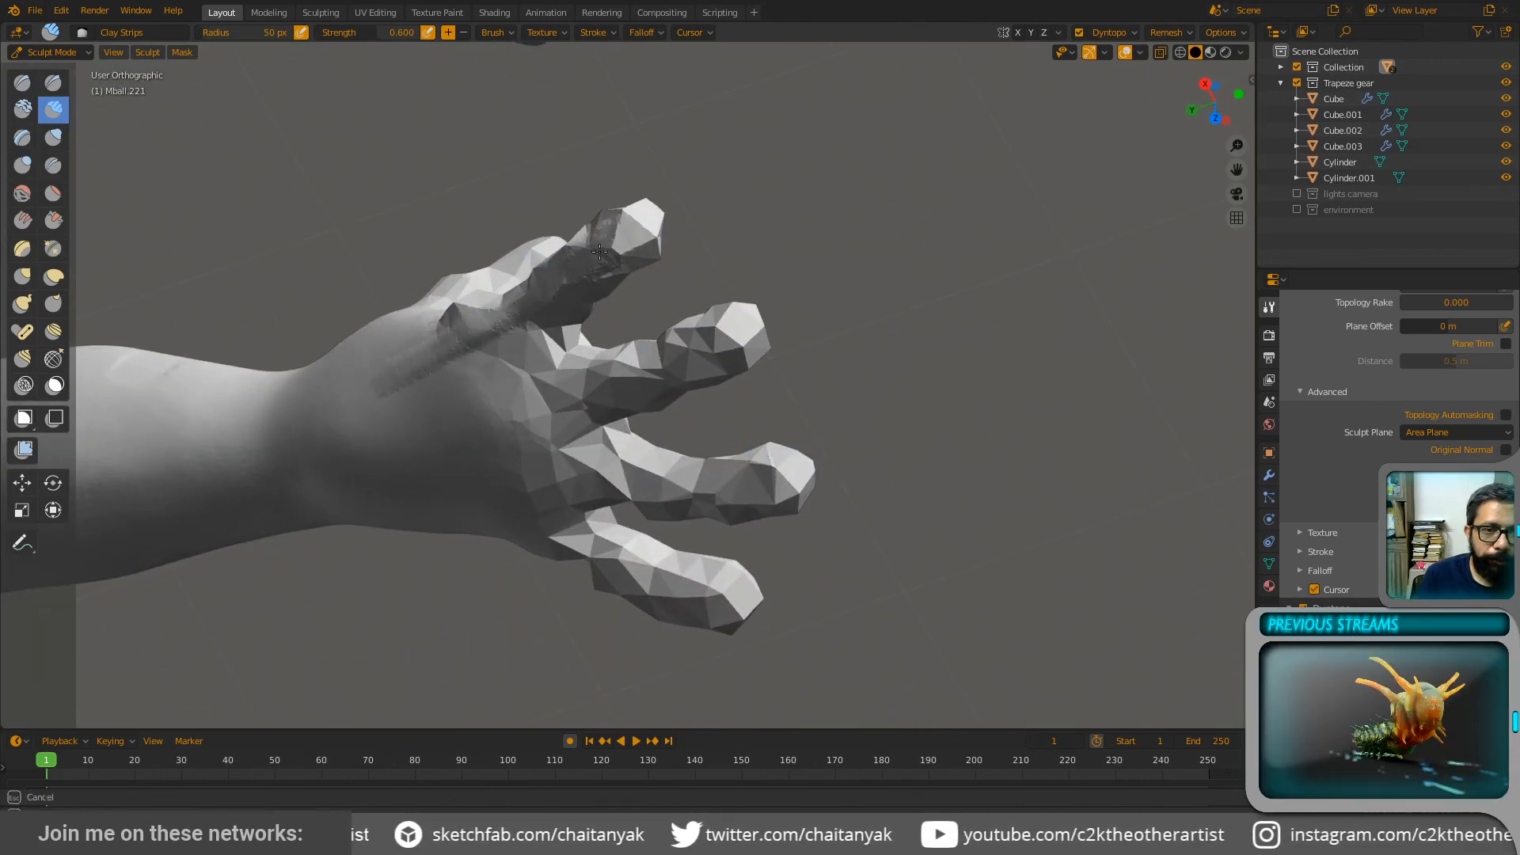
pyautogui.moveTo(639, 224); pyautogui.dragTo(577, 262)
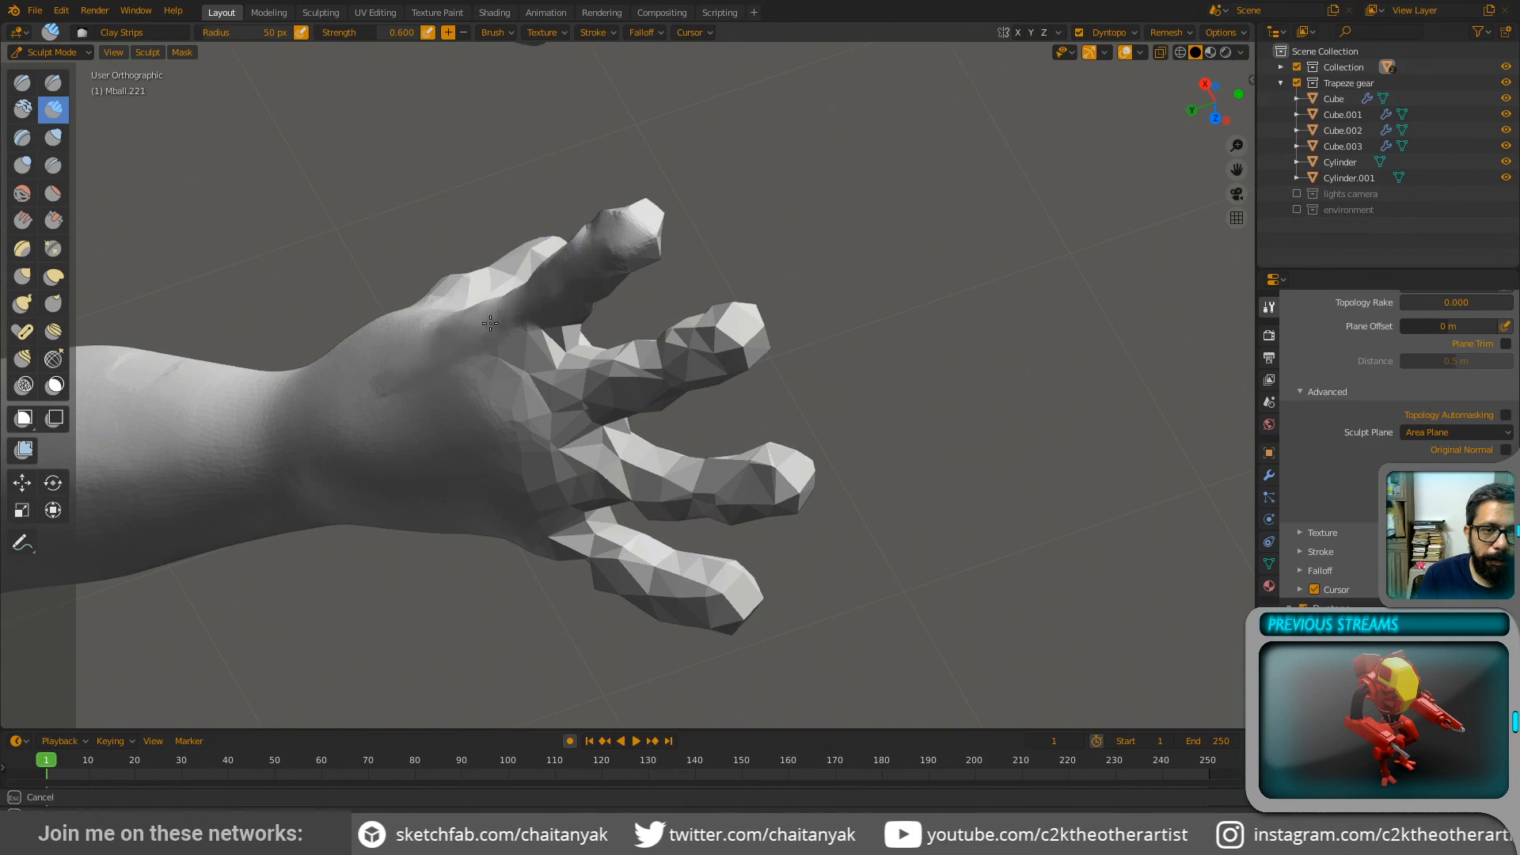
# Step: Build up the second hand's neighbouring finger and its base with clay strips and smooth them into the hand
pyautogui.moveTo(411, 363); pyautogui.dragTo(556, 403)
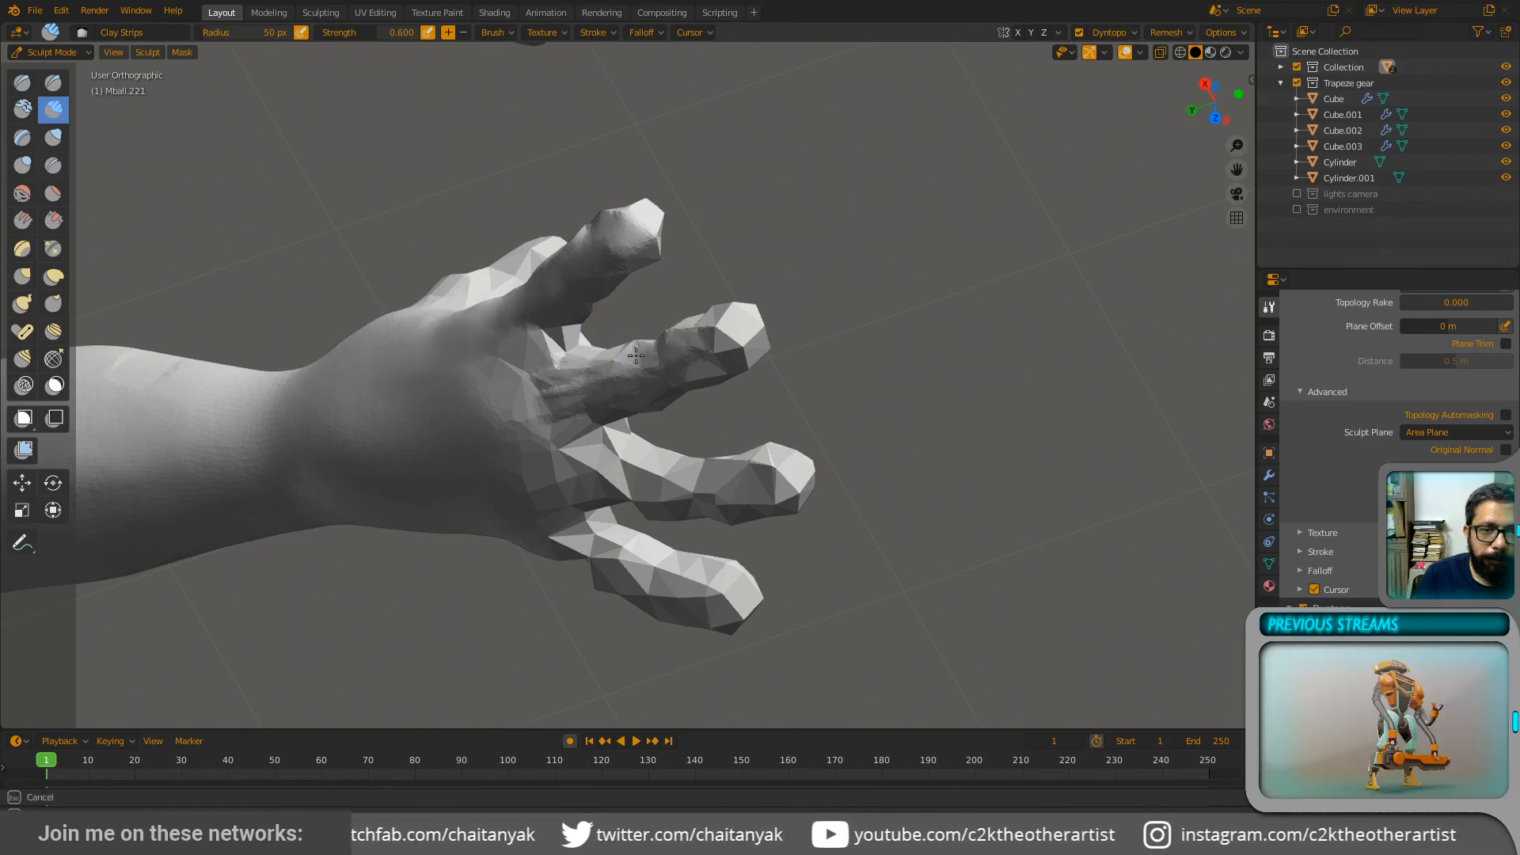
pyautogui.moveTo(722, 335); pyautogui.dragTo(729, 352)
pyautogui.moveTo(646, 388)
pyautogui.mouseDown()
pyautogui.moveTo(534, 448)
pyautogui.moveTo(499, 404)
pyautogui.mouseUp()
pyautogui.moveTo(556, 358)
pyautogui.mouseDown()
pyautogui.moveTo(564, 348)
pyautogui.moveTo(507, 372)
pyautogui.moveTo(554, 403)
pyautogui.moveTo(732, 322)
pyautogui.mouseUp()
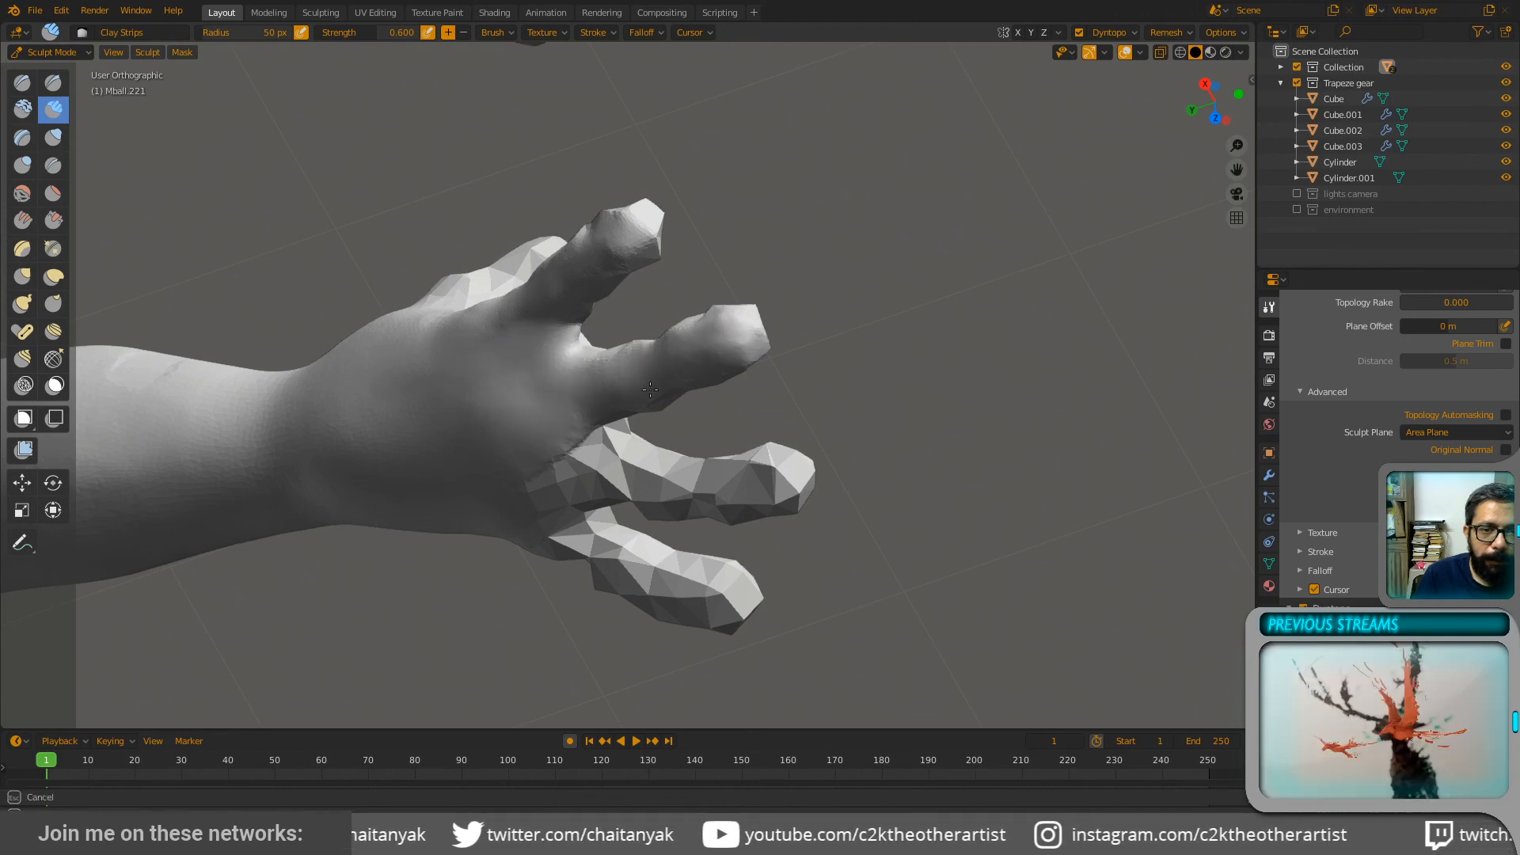
# Step: Lay clay strips along the second hand's two remaining faceted fingers and over their bases
pyautogui.moveTo(658, 473); pyautogui.dragTo(580, 472)
pyautogui.moveTo(604, 497); pyautogui.dragTo(705, 463, button='middle')
pyautogui.moveTo(647, 561)
pyautogui.mouseDown()
pyautogui.moveTo(604, 544)
pyautogui.moveTo(682, 585)
pyautogui.moveTo(577, 439)
pyautogui.moveTo(532, 554)
pyautogui.moveTo(546, 618)
pyautogui.moveTo(519, 570)
pyautogui.mouseUp()
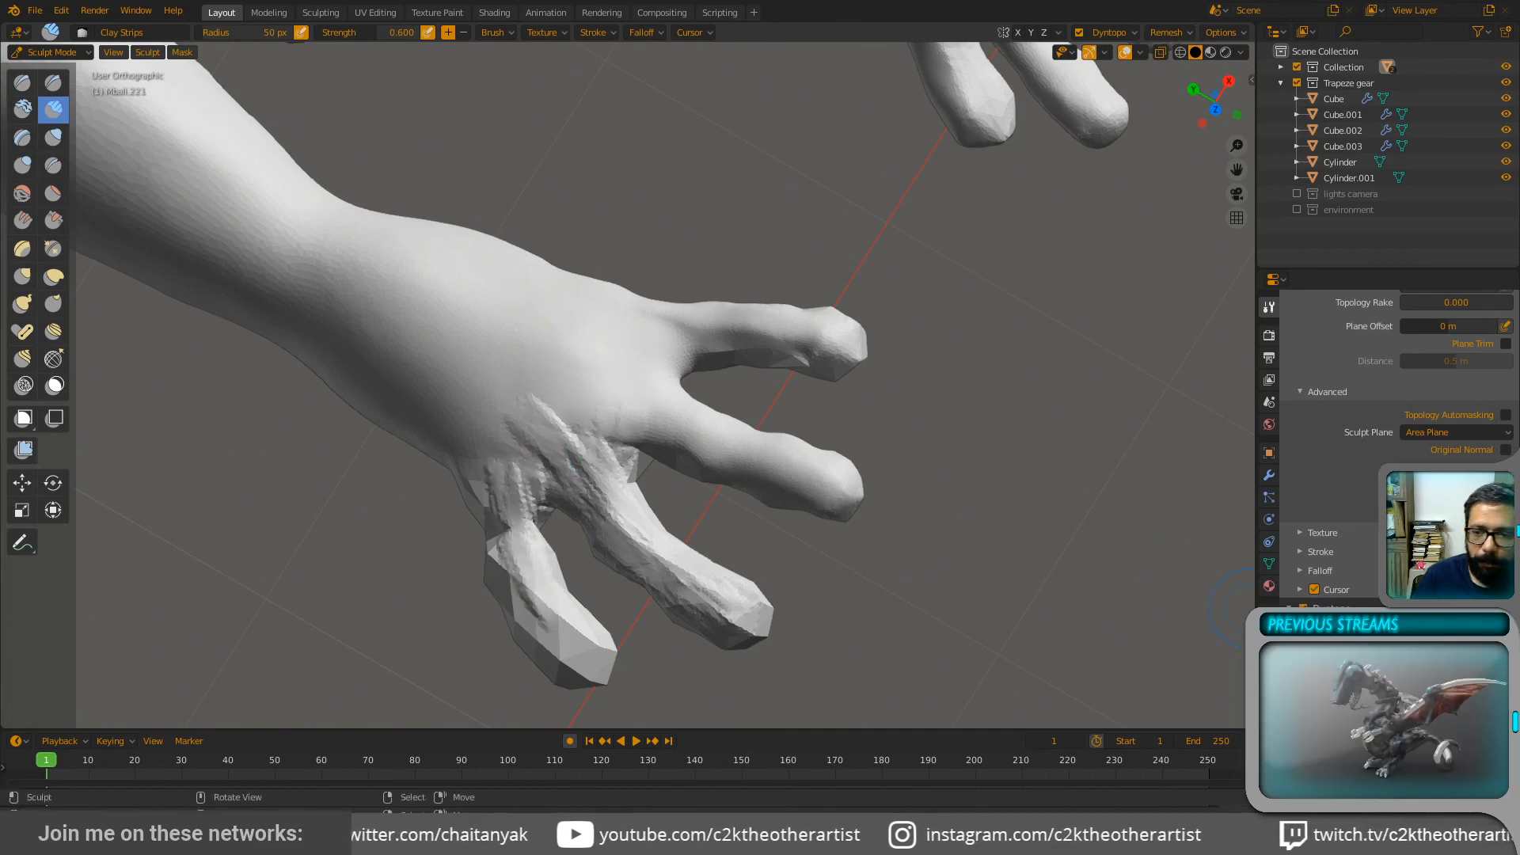